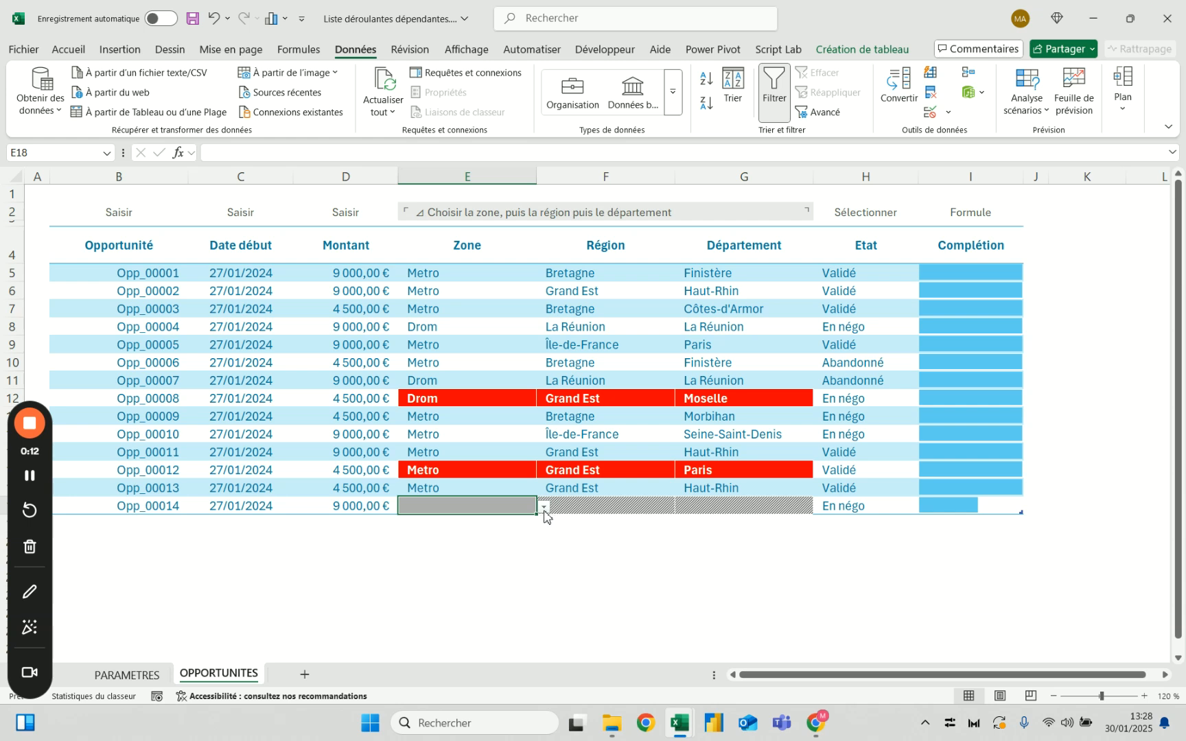
# In row 18 of the opportunities table, select zone Metro, region Bretagne and department Côtes-d'Armor from the dependent lists
pyautogui.click(543, 507)
pyautogui.click(482, 536)
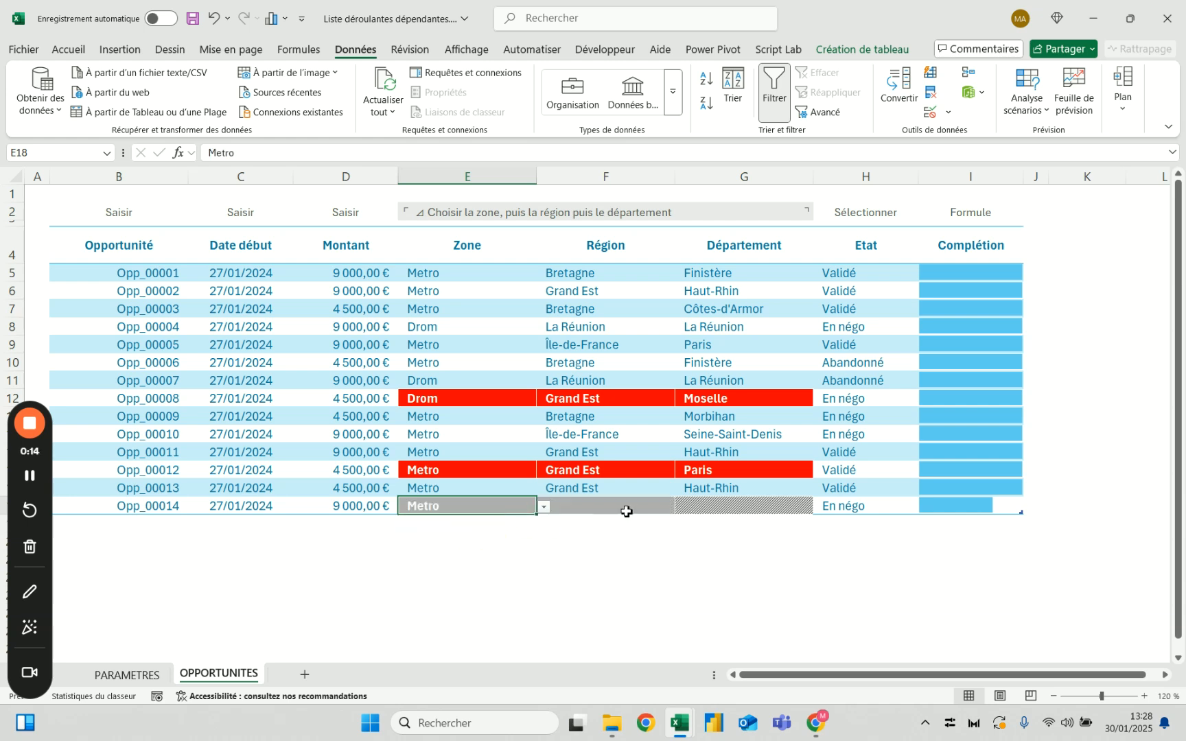
pyautogui.click(635, 508)
pyautogui.click(681, 507)
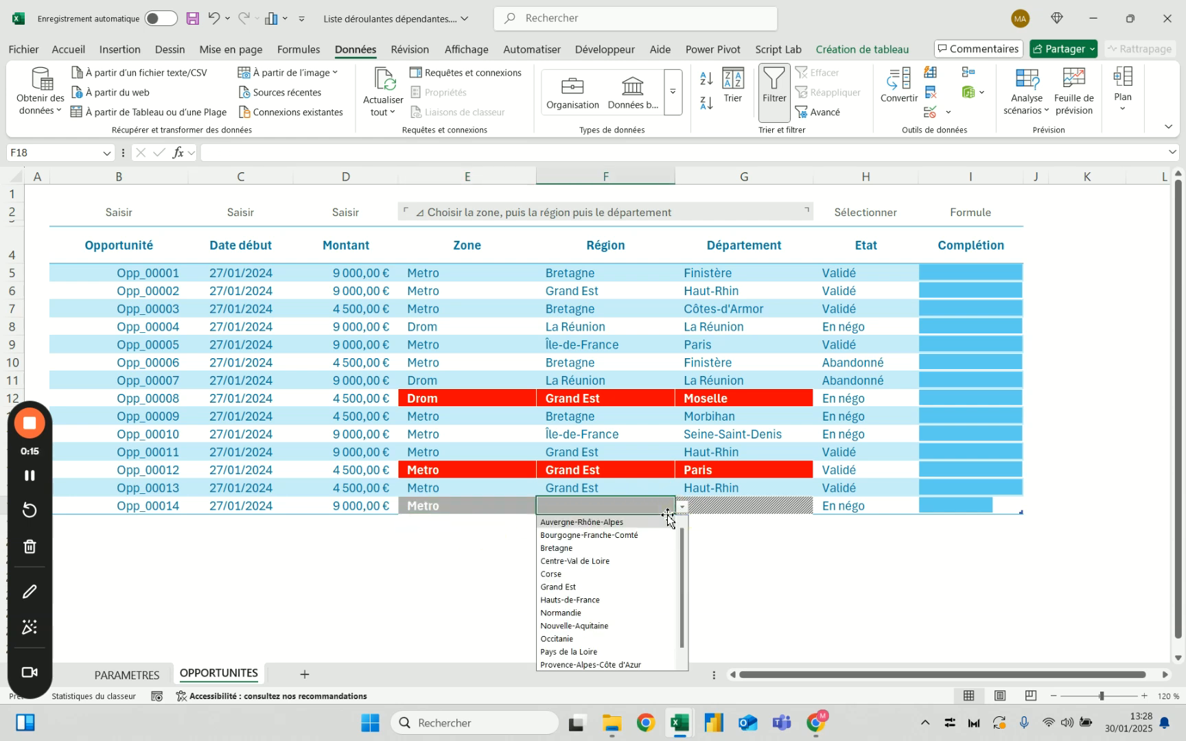
pyautogui.click(603, 550)
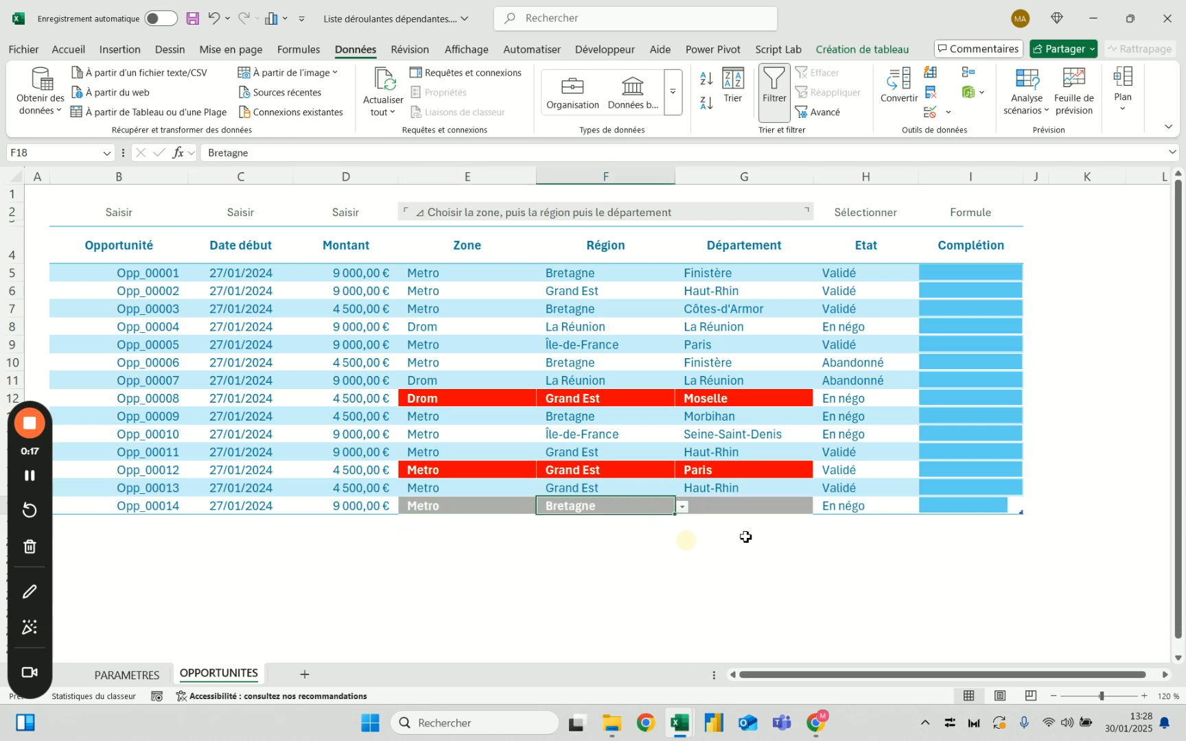
pyautogui.click(764, 507)
pyautogui.click(821, 508)
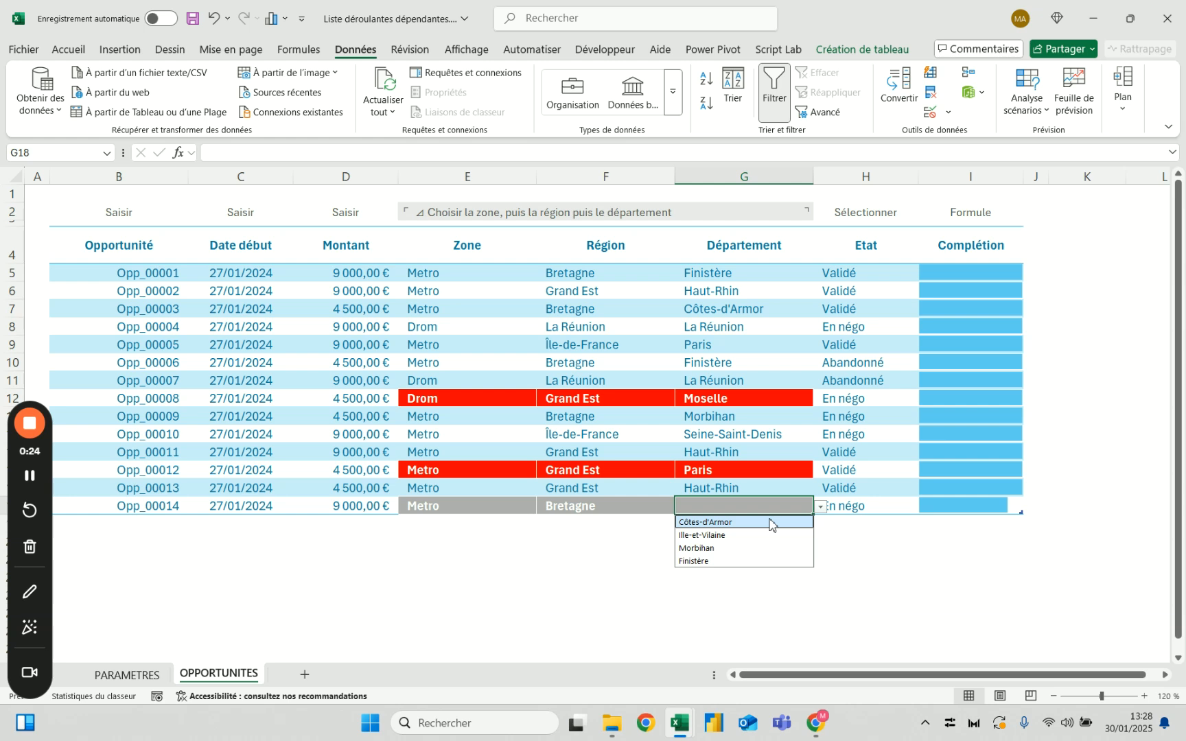
pyautogui.click(770, 523)
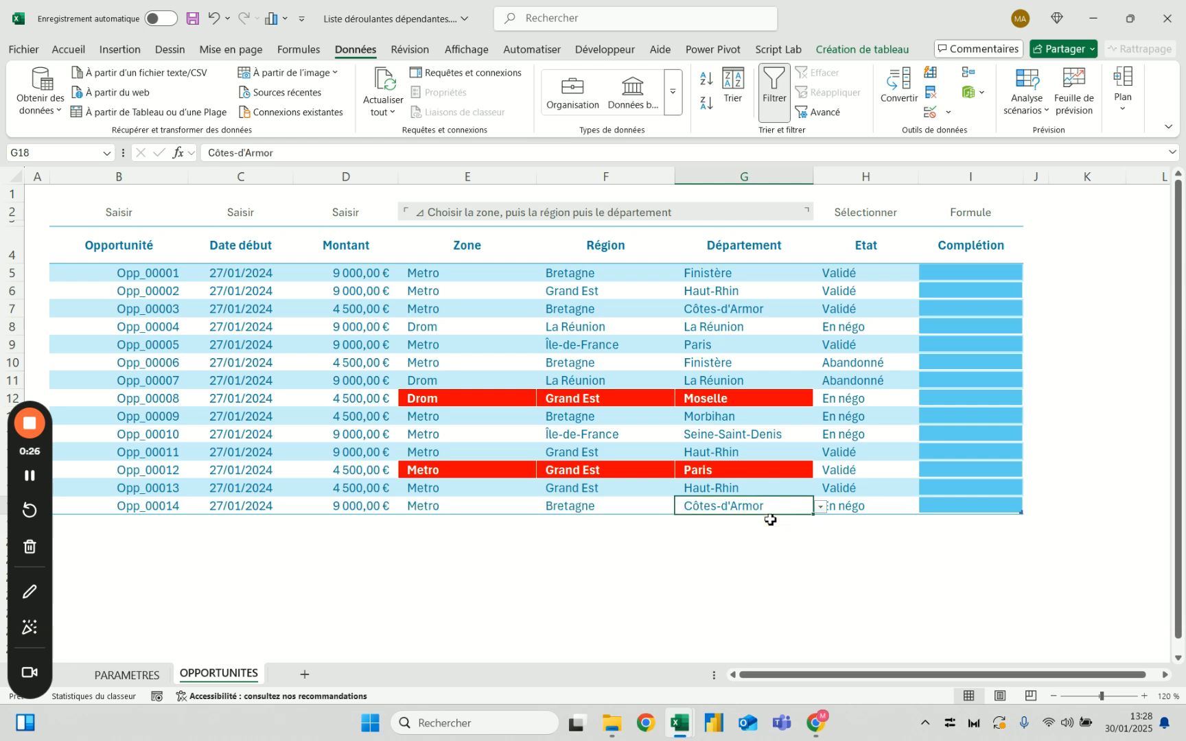
# Change row 18 to region Grand Est and department Ardennes
pyautogui.click(631, 509)
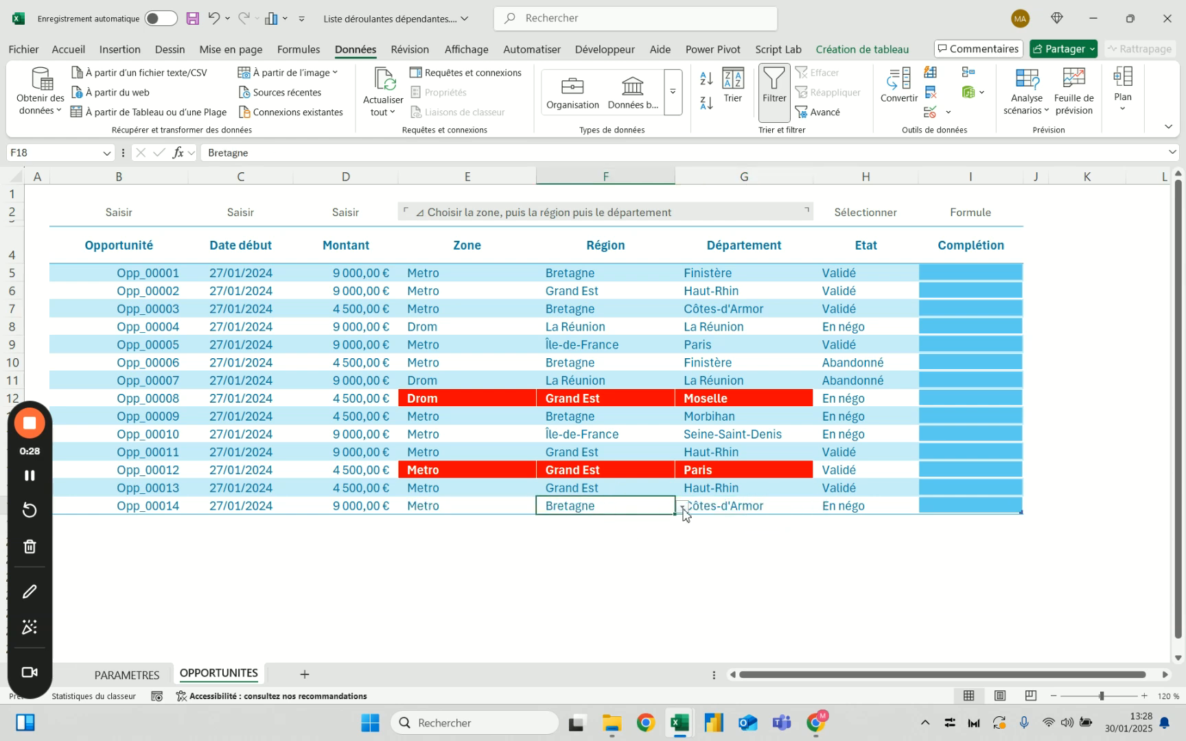
pyautogui.click(683, 507)
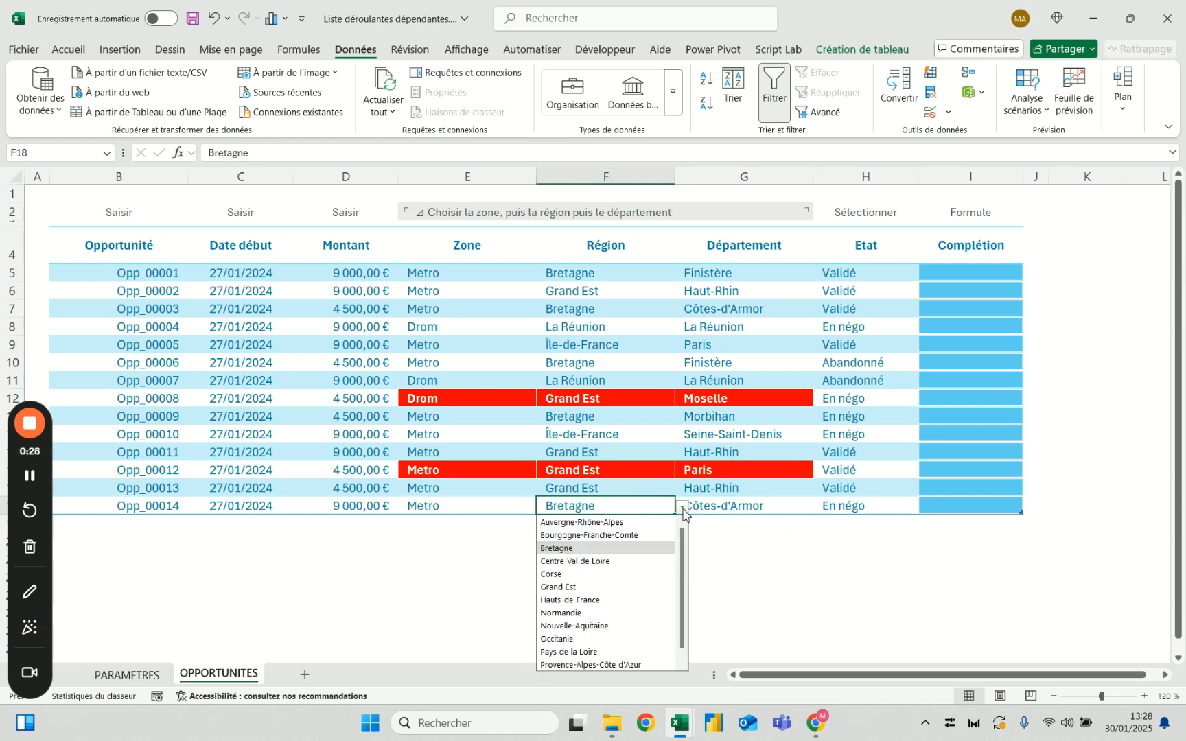
pyautogui.click(601, 587)
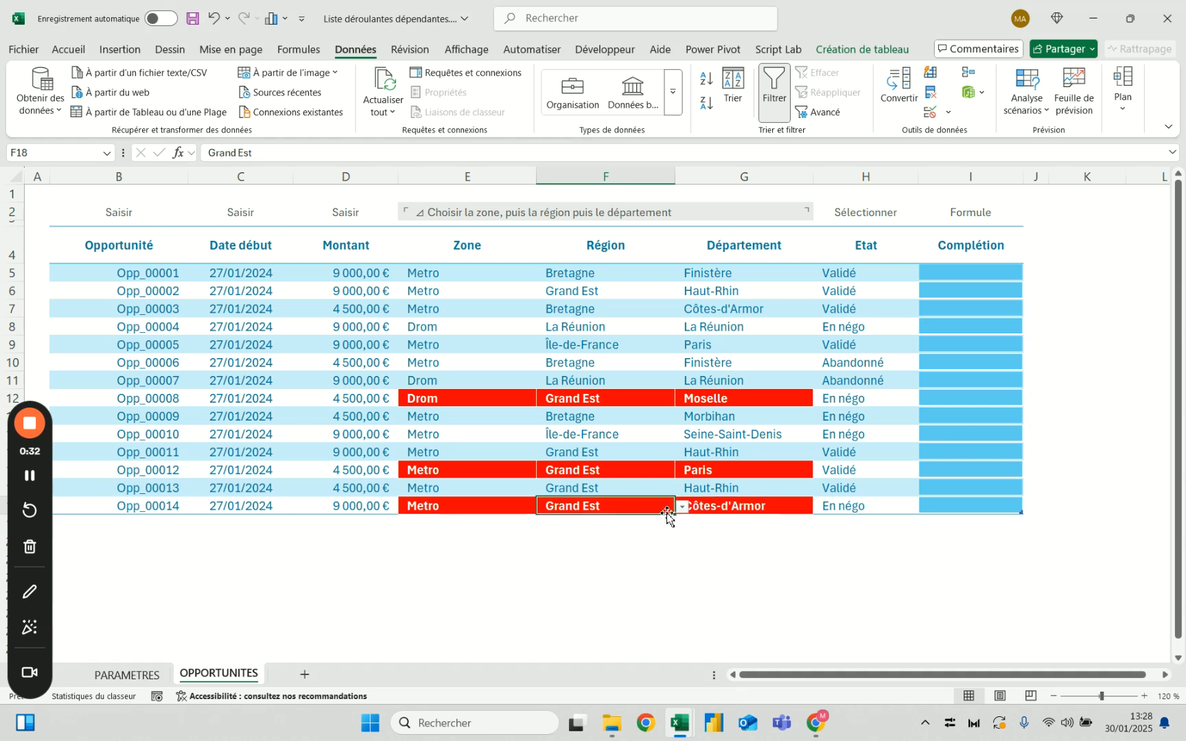
pyautogui.click(739, 508)
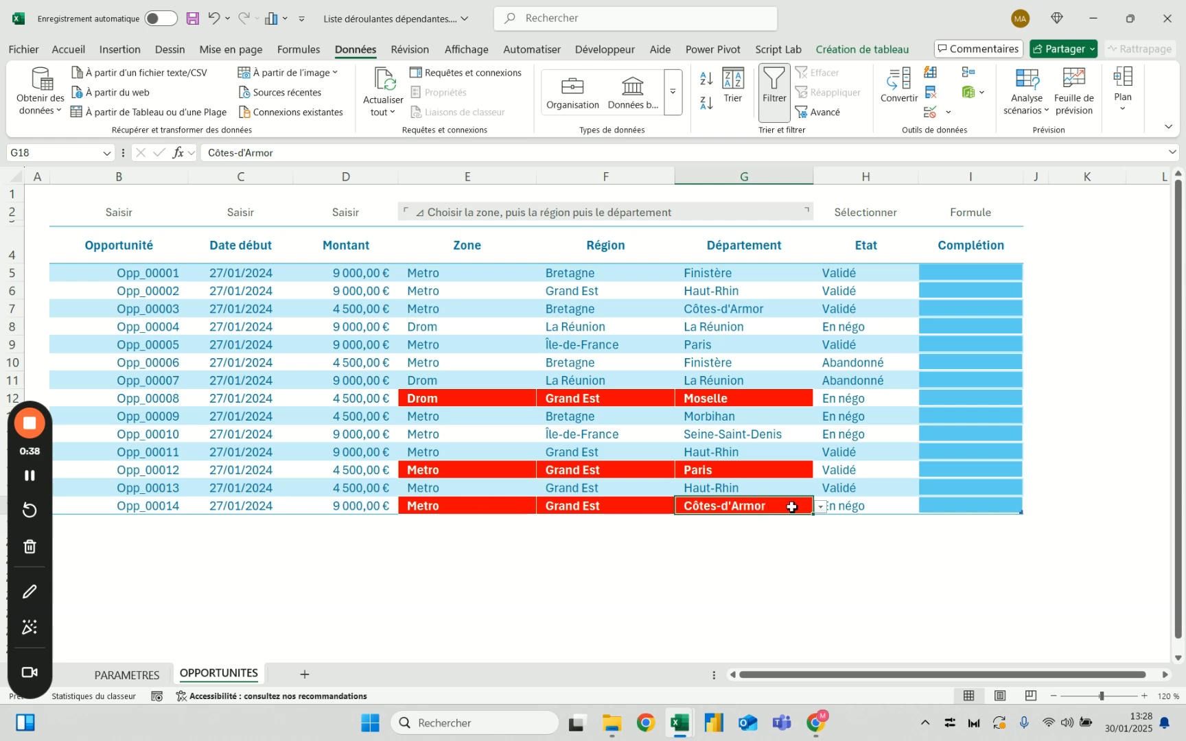
pyautogui.click(821, 506)
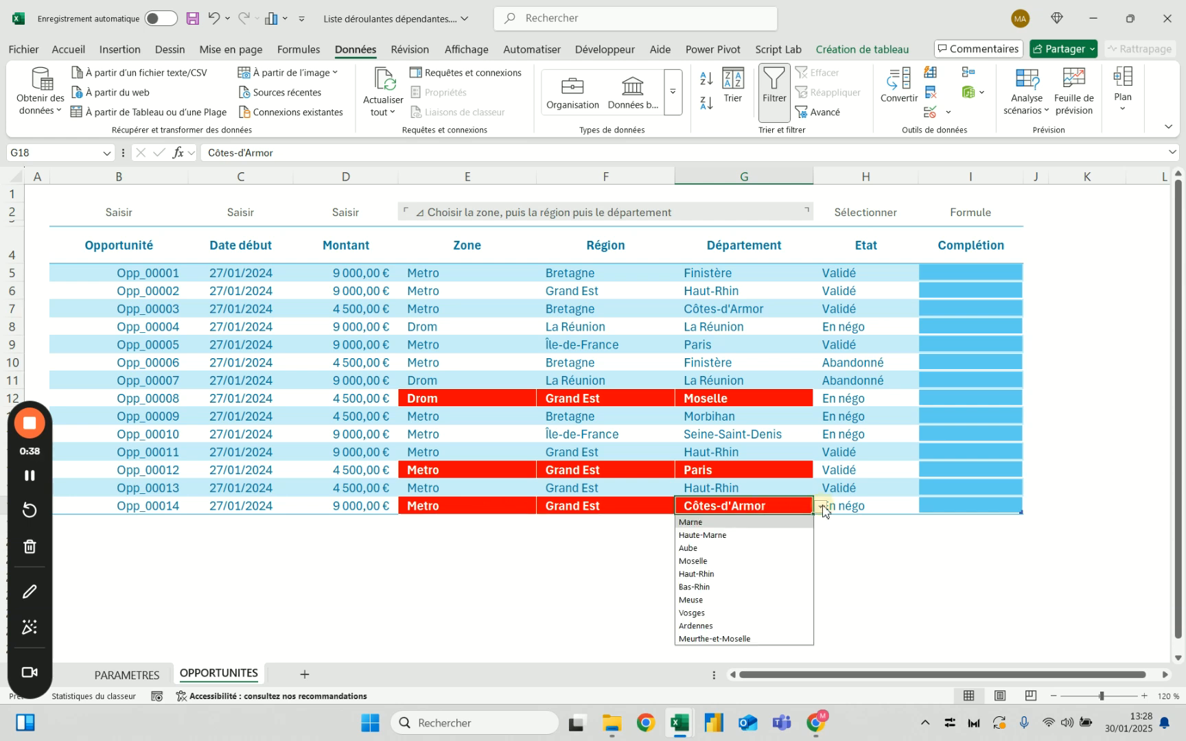
pyautogui.click(714, 626)
# Change the region in row 18 to Occitanie and view the choices offered for its department and region
pyautogui.click(651, 505)
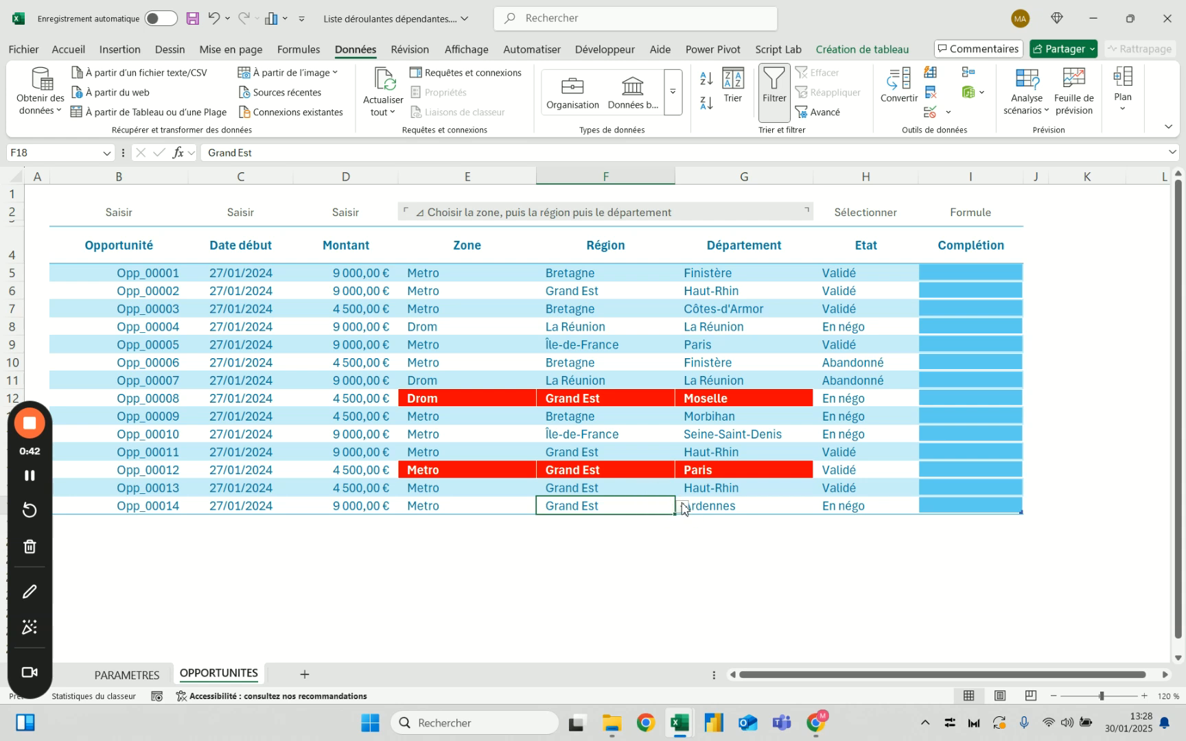
pyautogui.click(682, 506)
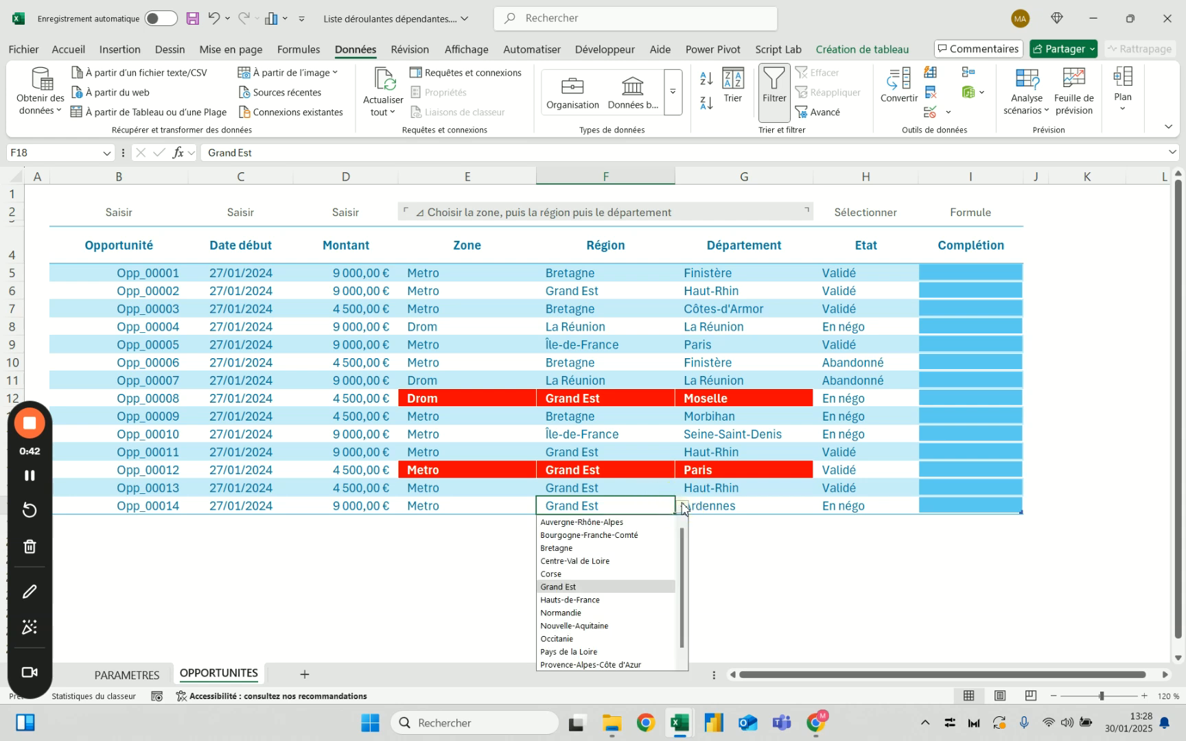
pyautogui.click(596, 639)
pyautogui.click(789, 508)
pyautogui.click(820, 508)
pyautogui.scroll(-2, 751, 592)
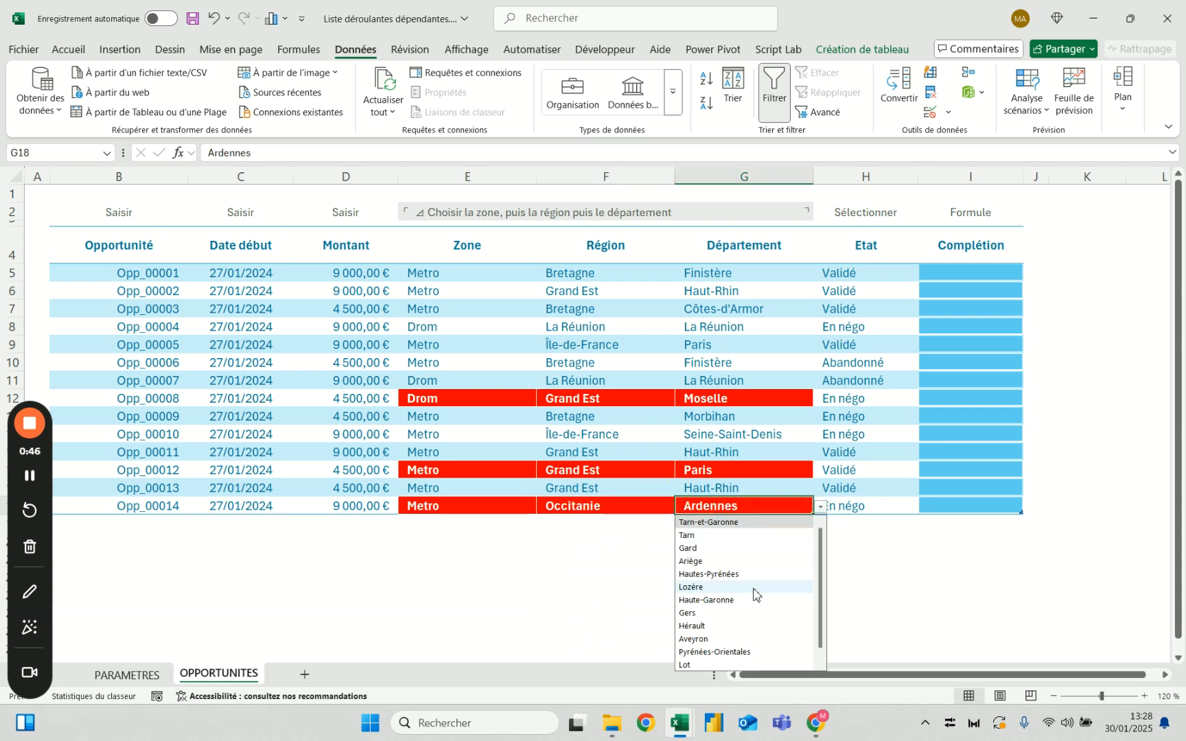
pyautogui.click(661, 508)
pyautogui.click(682, 507)
pyautogui.scroll(-1, 652, 577)
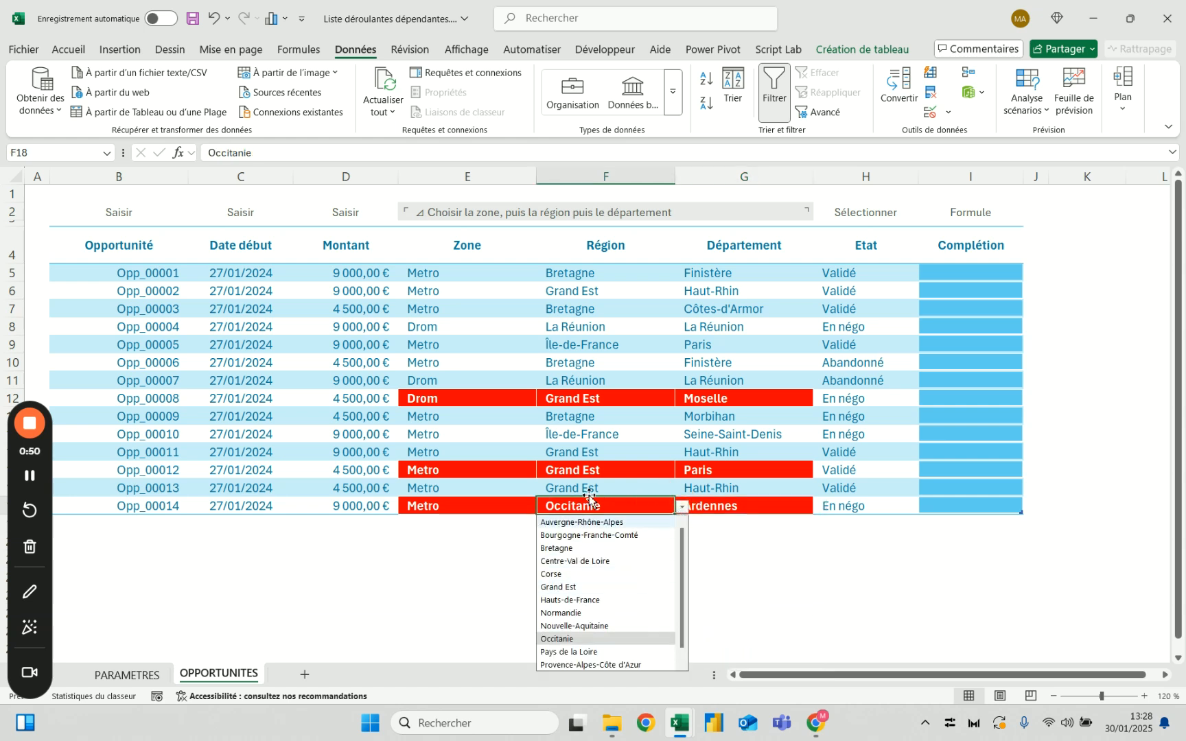
# Set row 18 to zone Drom, region Guyane and department Guyane
pyautogui.click(507, 511)
pyautogui.click(546, 508)
pyautogui.click(511, 519)
pyautogui.click(619, 512)
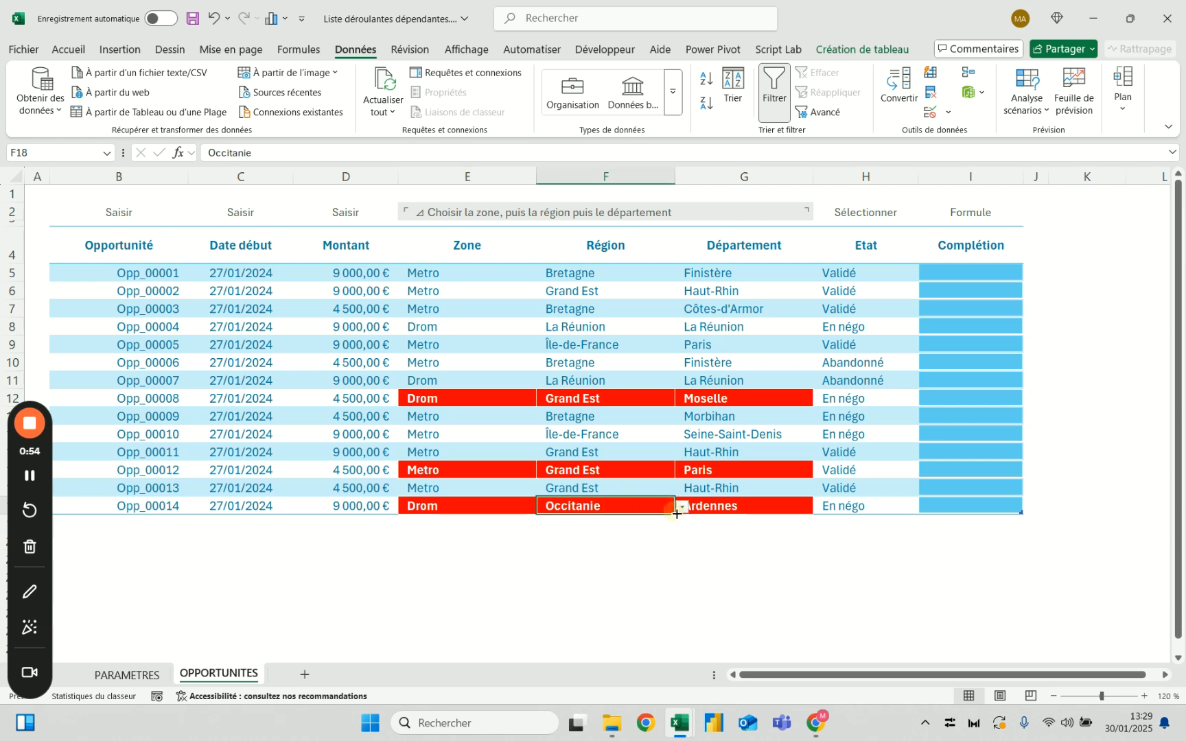
pyautogui.click(682, 507)
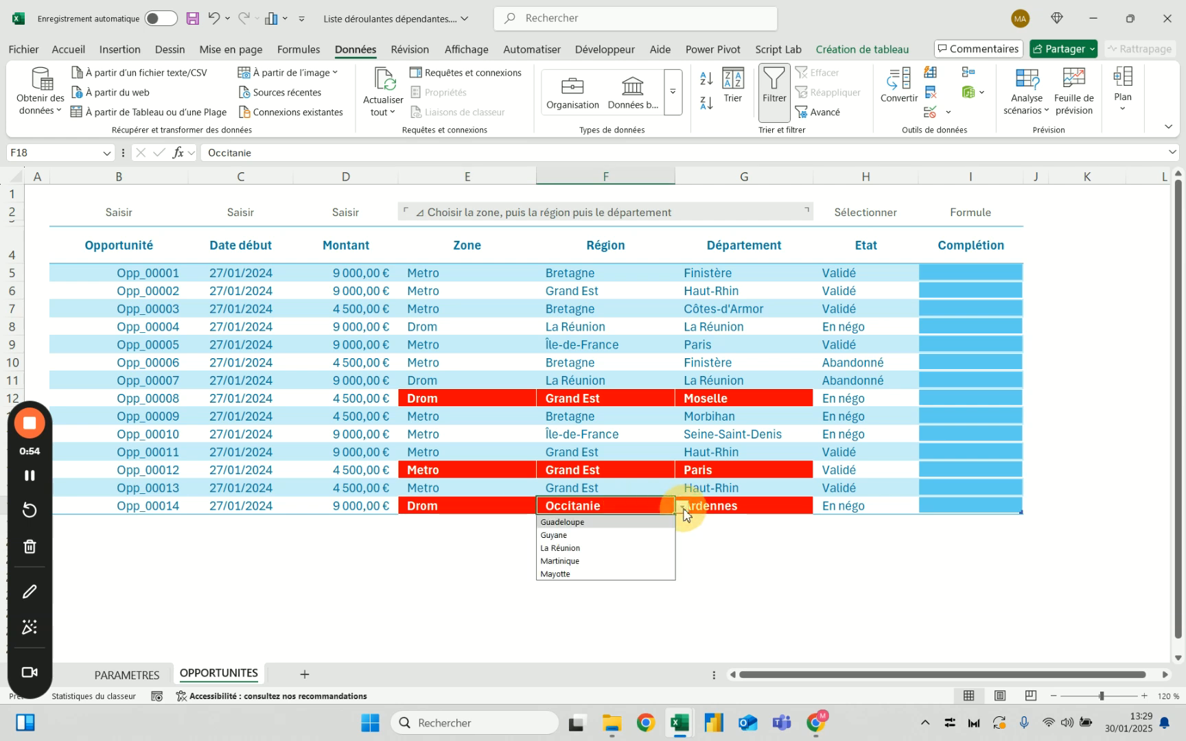
pyautogui.click(617, 535)
pyautogui.click(796, 508)
pyautogui.click(815, 508)
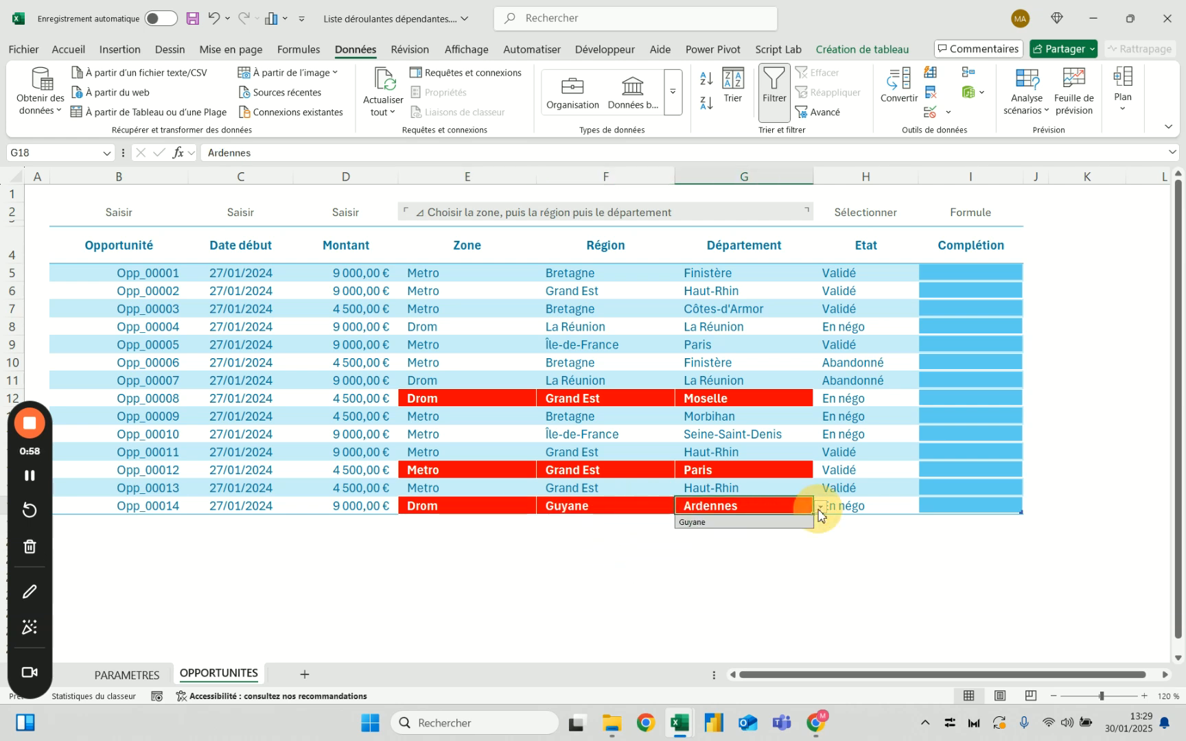
pyautogui.click(797, 521)
# Change only the region in row 18 to Martinique to test the consistency highlighting
pyautogui.moveTo(485, 506); pyautogui.dragTo(729, 506)
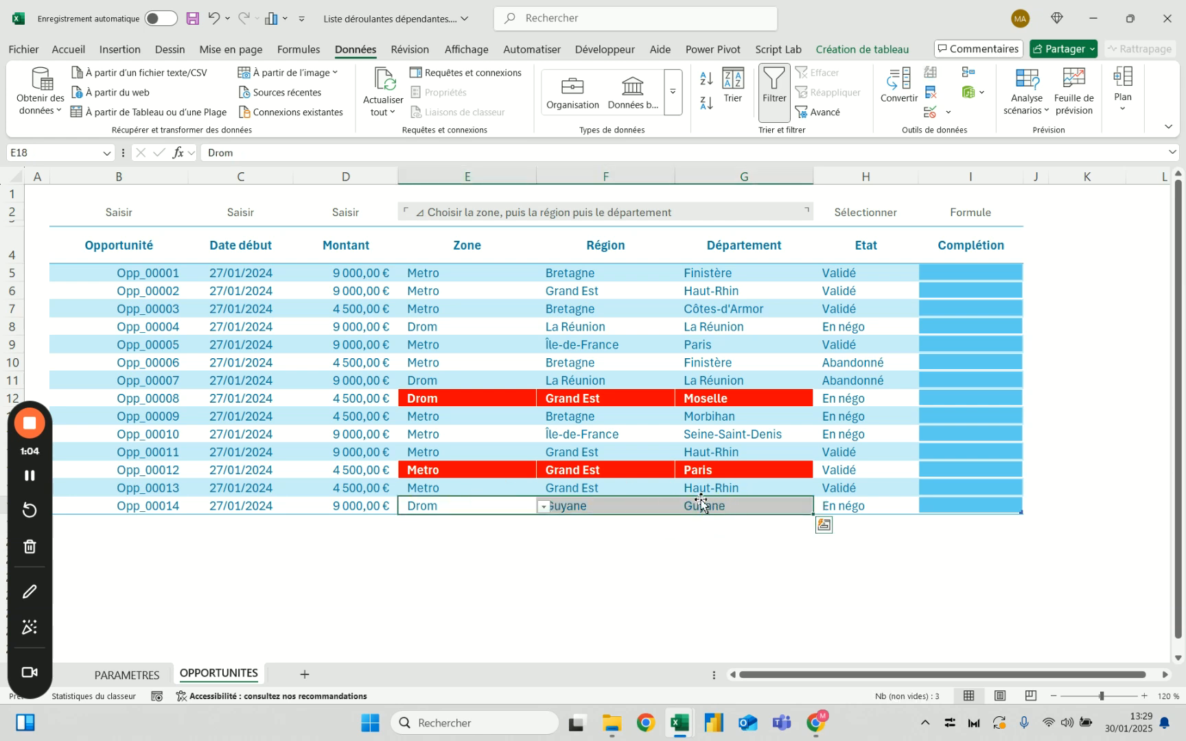
pyautogui.click(643, 509)
pyautogui.click(683, 507)
pyautogui.click(621, 560)
pyautogui.click(689, 549)
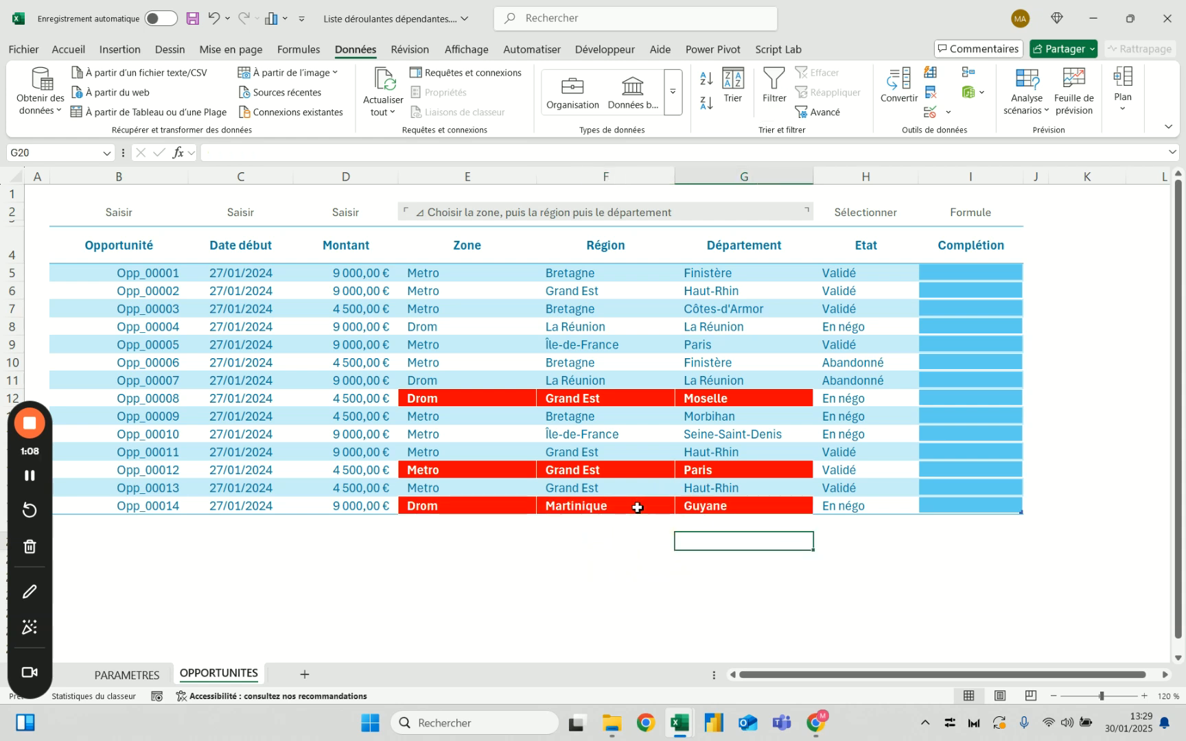
# Clear the region and department in row 18, and clear its zone as well
pyautogui.moveTo(737, 508); pyautogui.dragTo(646, 503)
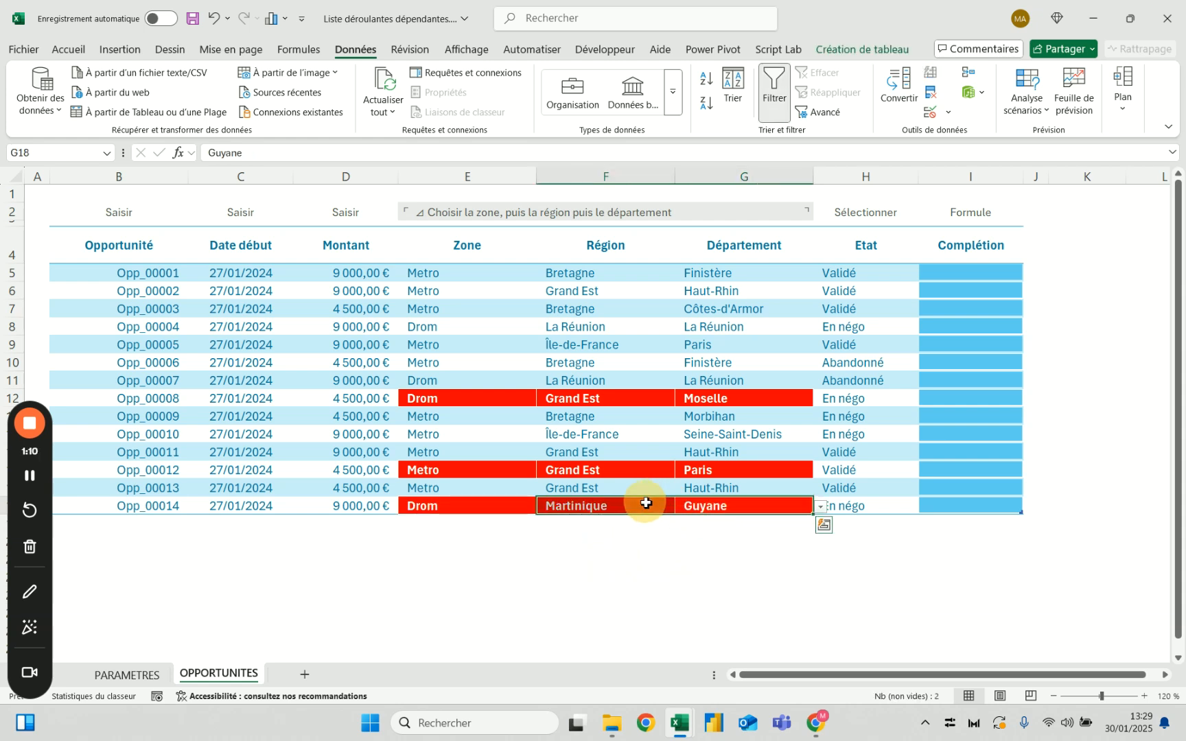
pyautogui.press('Delete')
pyautogui.click(650, 596)
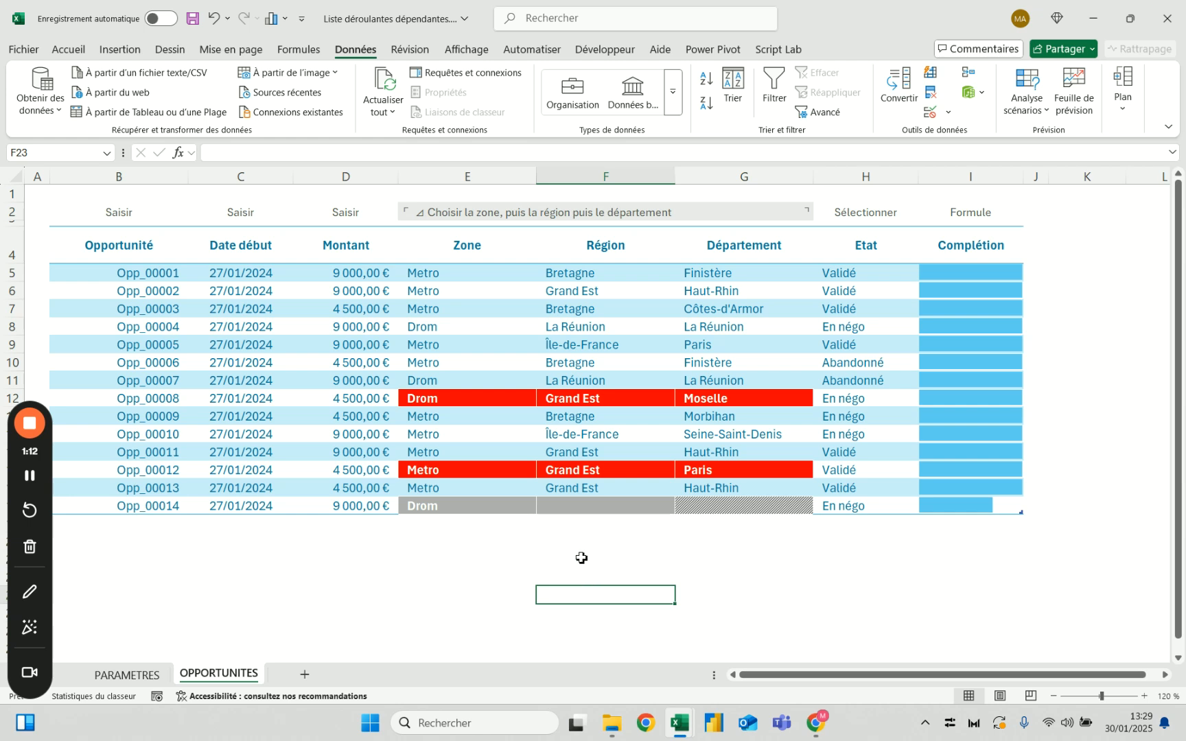
pyautogui.click(661, 509)
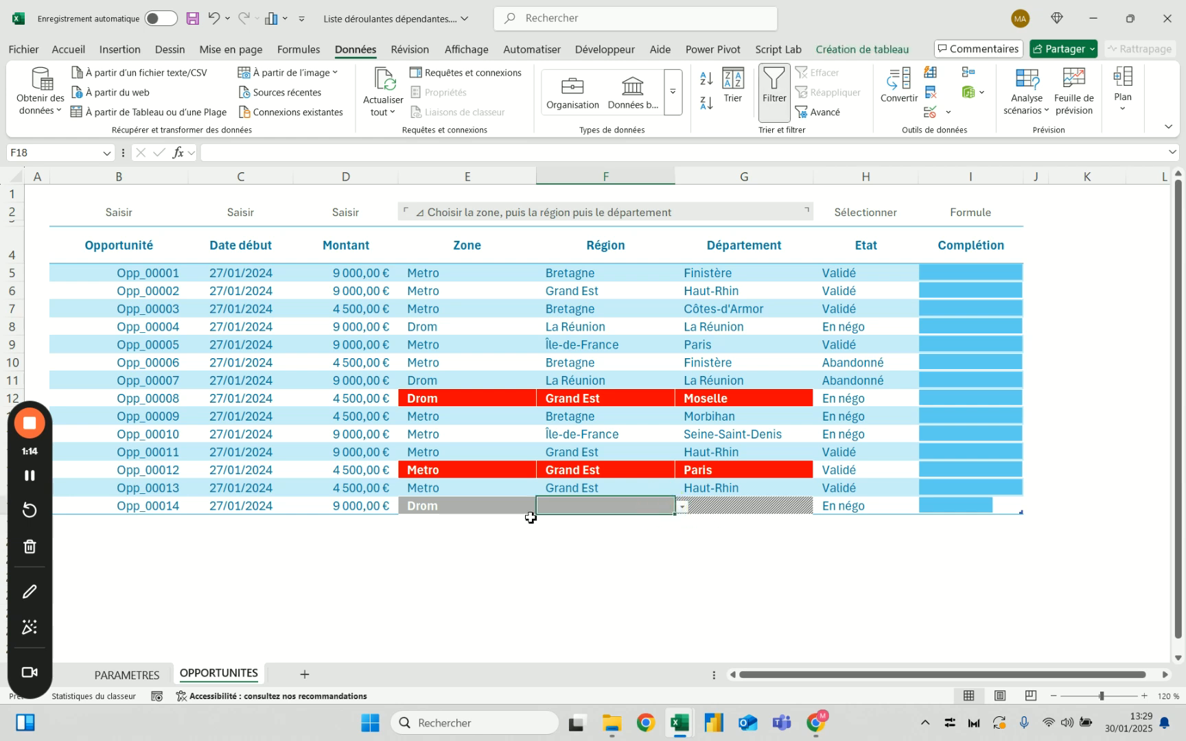
pyautogui.click(757, 507)
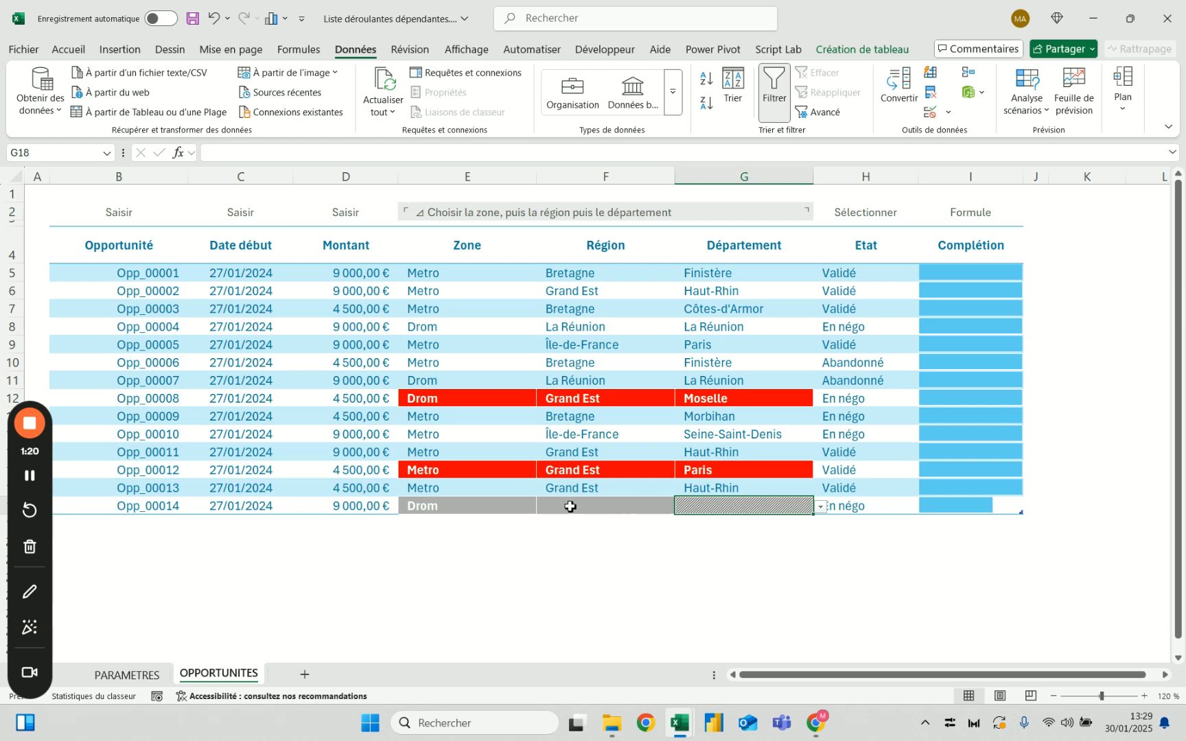
pyautogui.click(501, 501)
pyautogui.press('Delete')
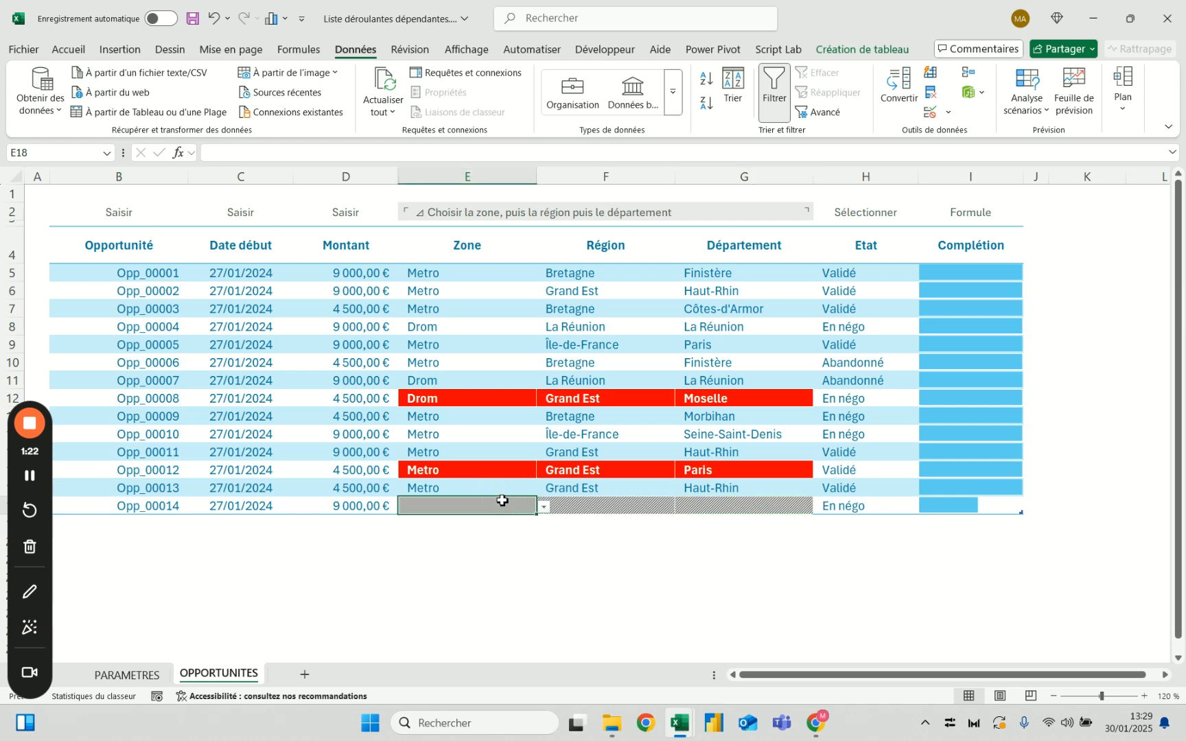
pyautogui.click(501, 573)
# Check the zone list and inspect the empty region and department cells in row 18
pyautogui.click(508, 505)
pyautogui.click(539, 508)
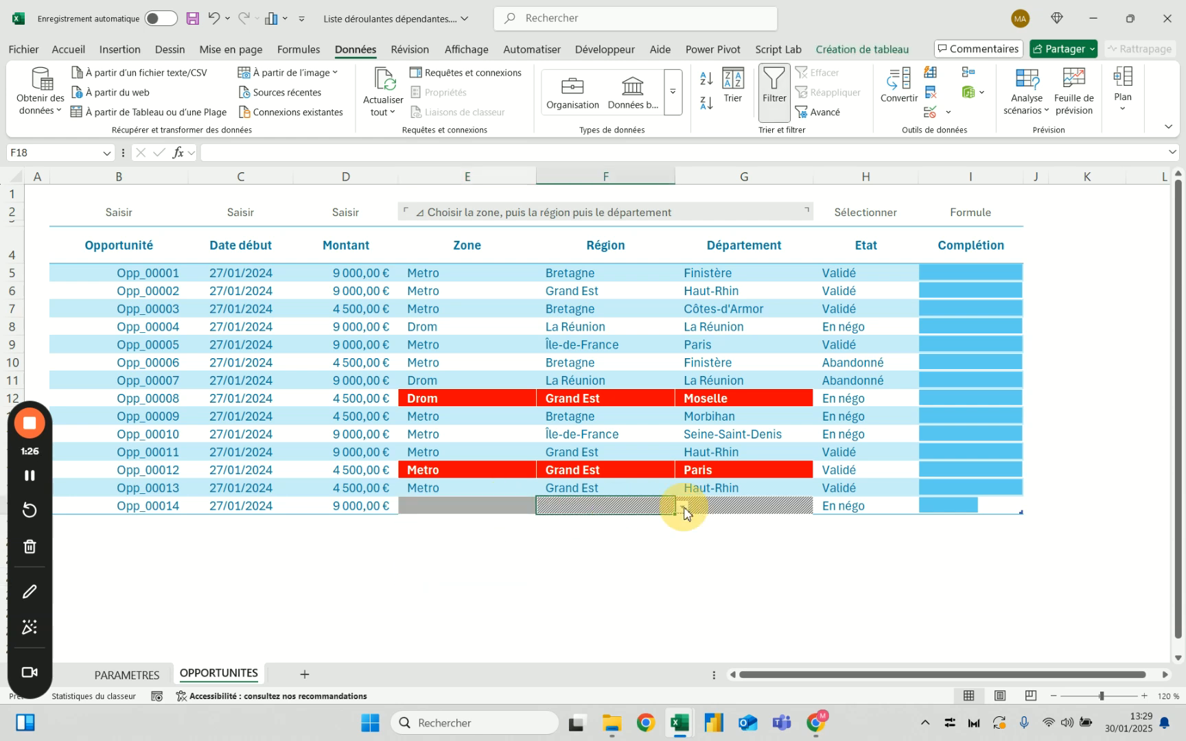
pyautogui.click(762, 508)
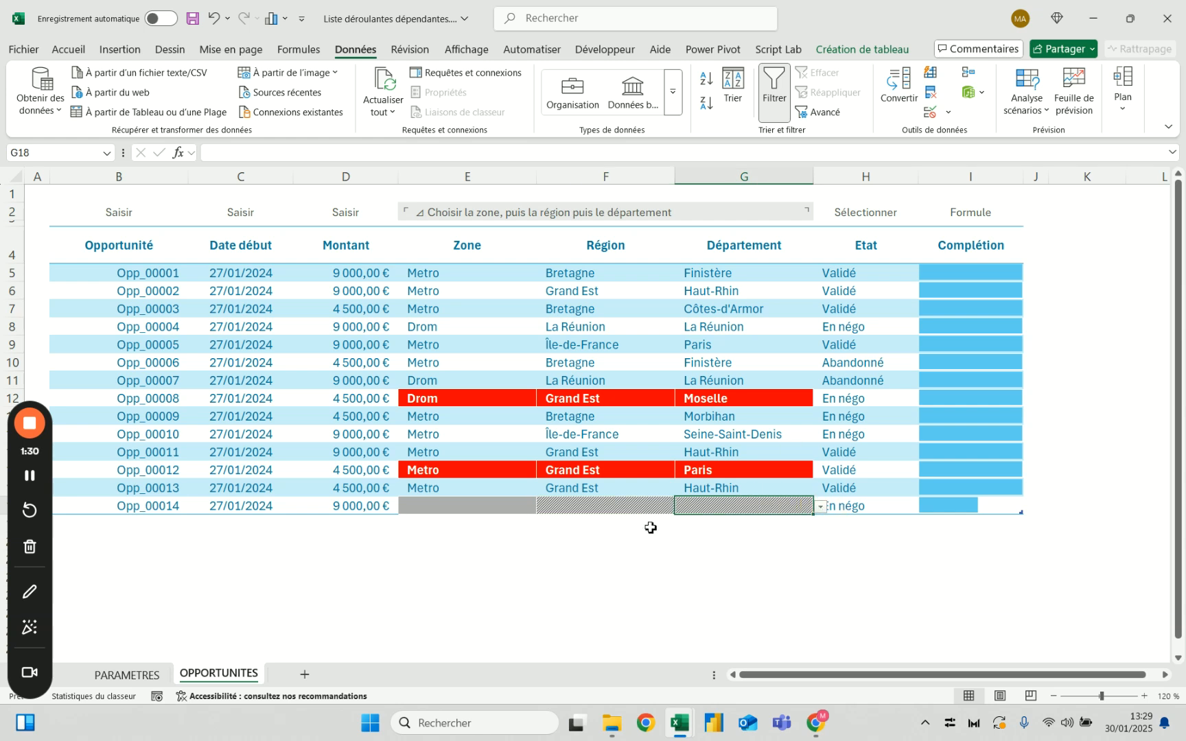
# Save the finished example workbook and close it
pyautogui.click(621, 556)
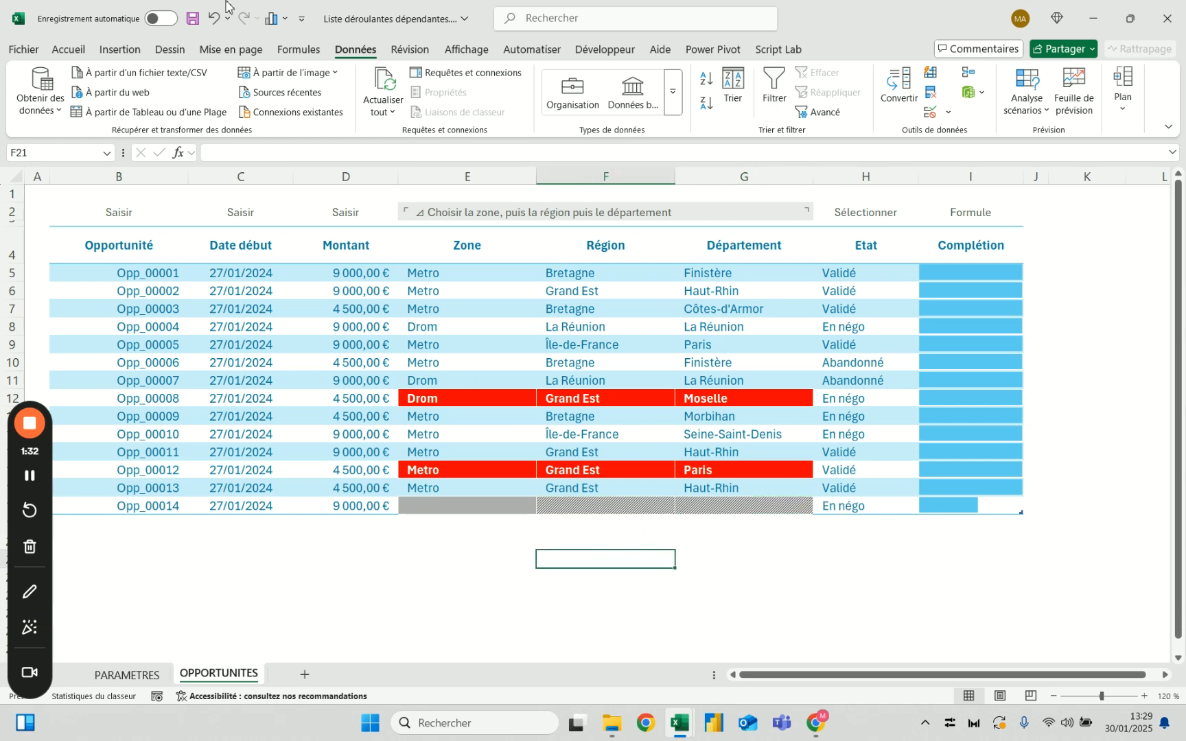
pyautogui.click(194, 23)
pyautogui.click(1167, 19)
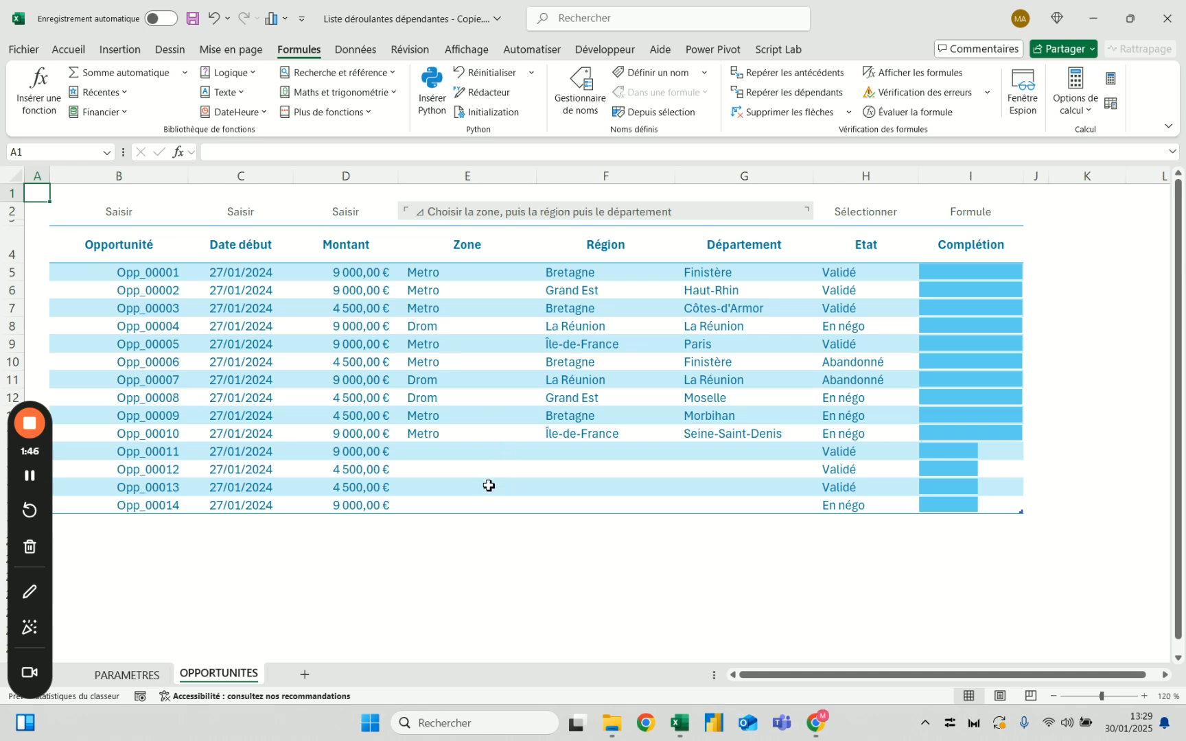
# Examine the Zone, Région and Département columns of the source table on the PARAMETRES sheet
pyautogui.click(137, 673)
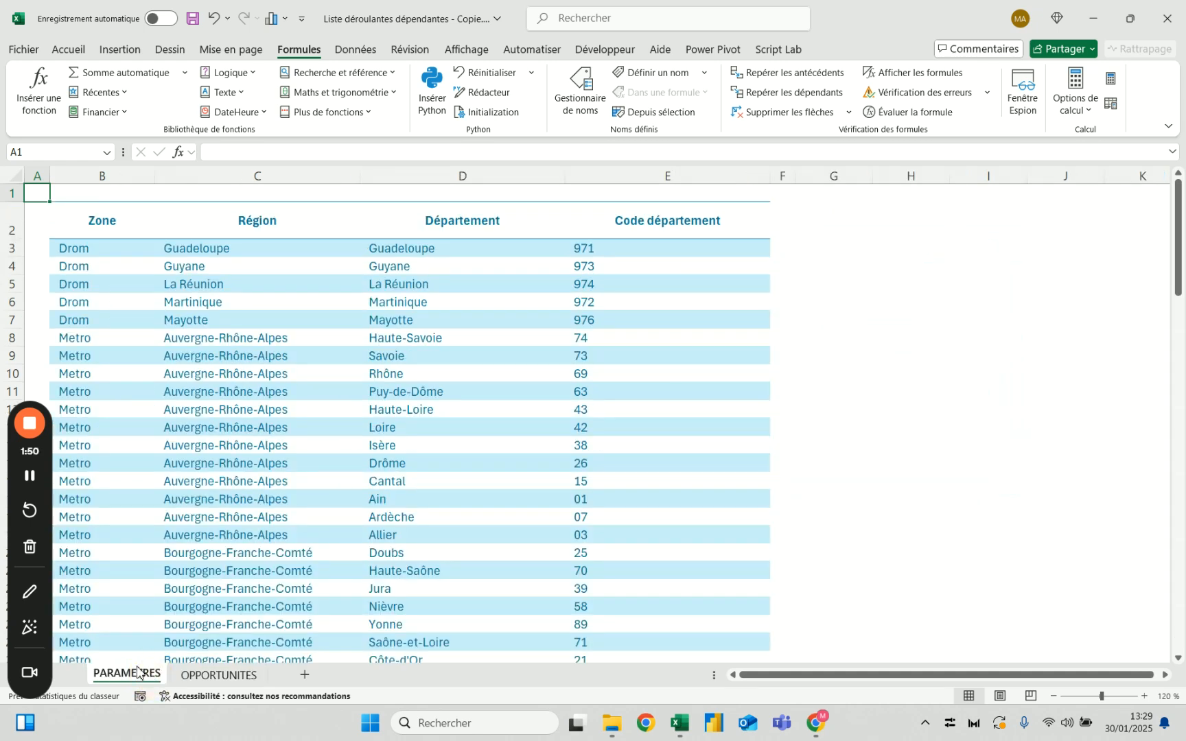
pyautogui.click(103, 229)
pyautogui.click(356, 50)
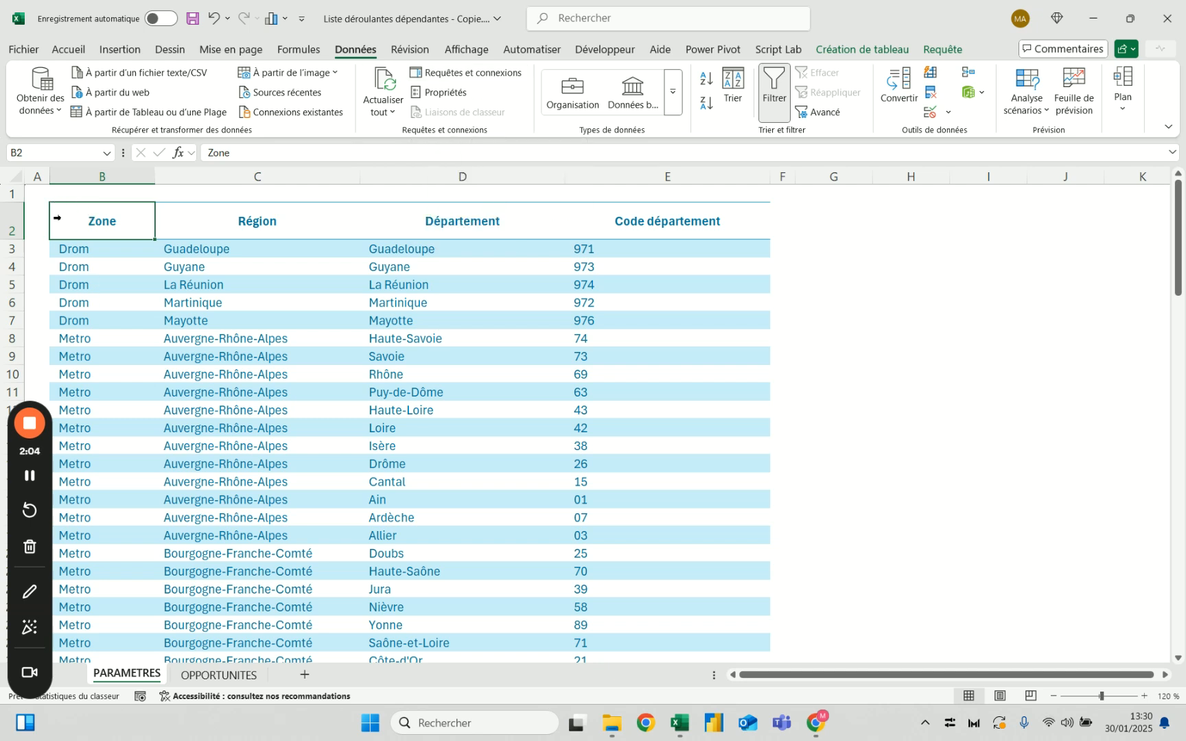
pyautogui.click(345, 218)
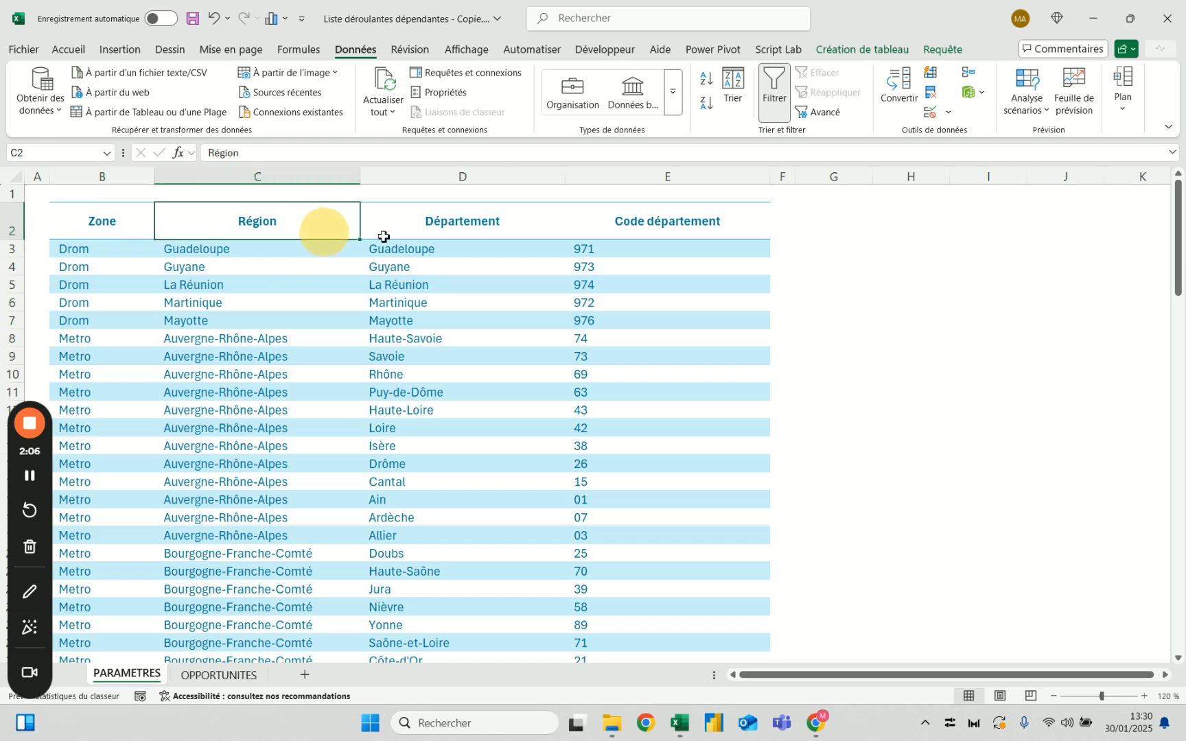
pyautogui.click(127, 341)
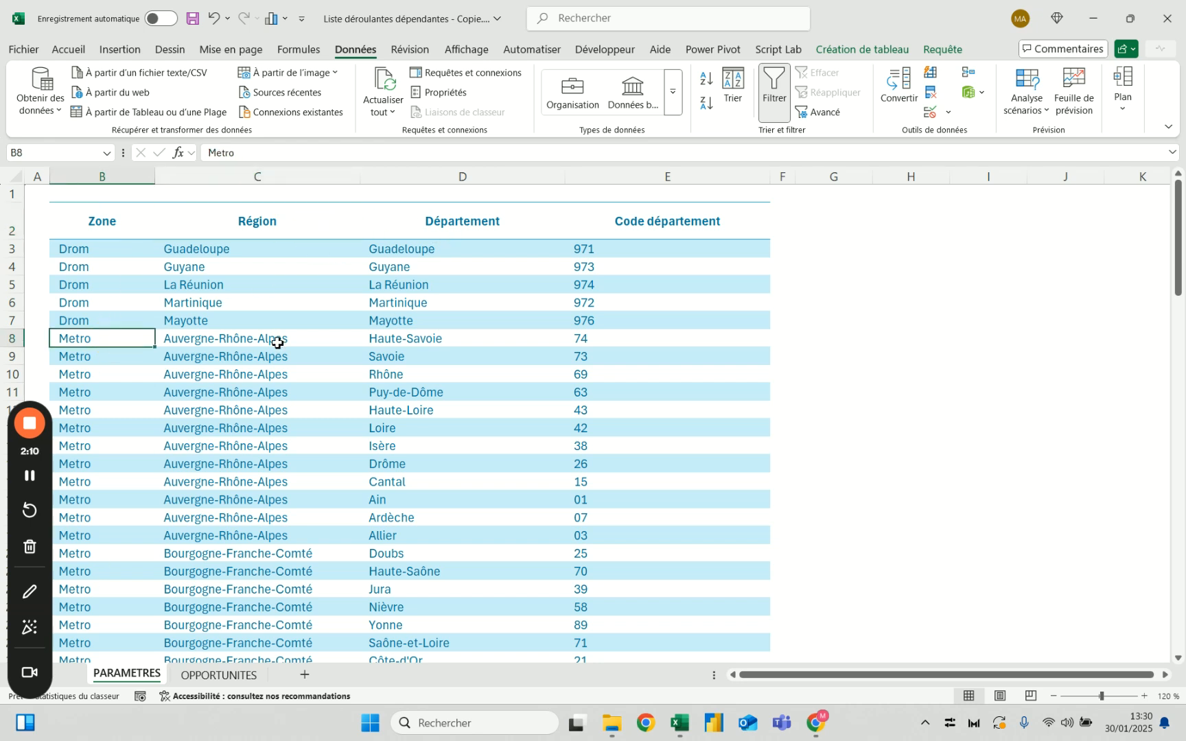
pyautogui.click(491, 204)
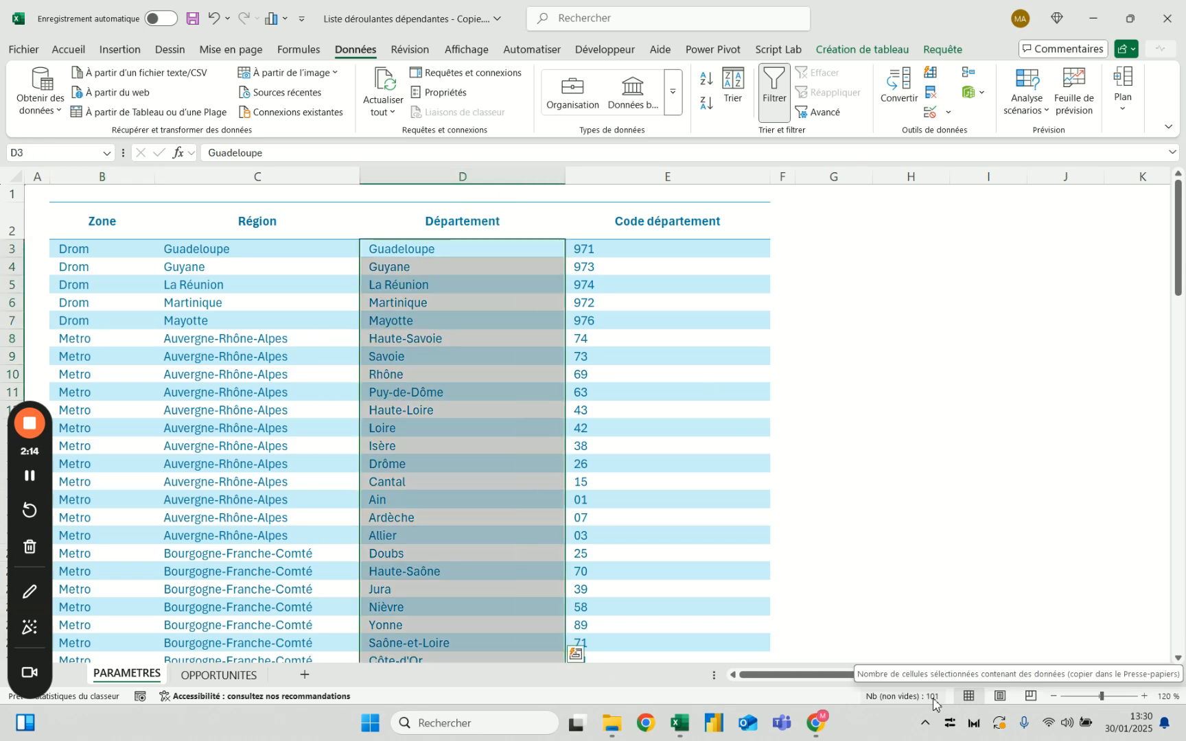
# Extract the unique regions from the Région column of Tab_Géographie in cell G3 with the UNIQUE function
pyautogui.click(829, 247)
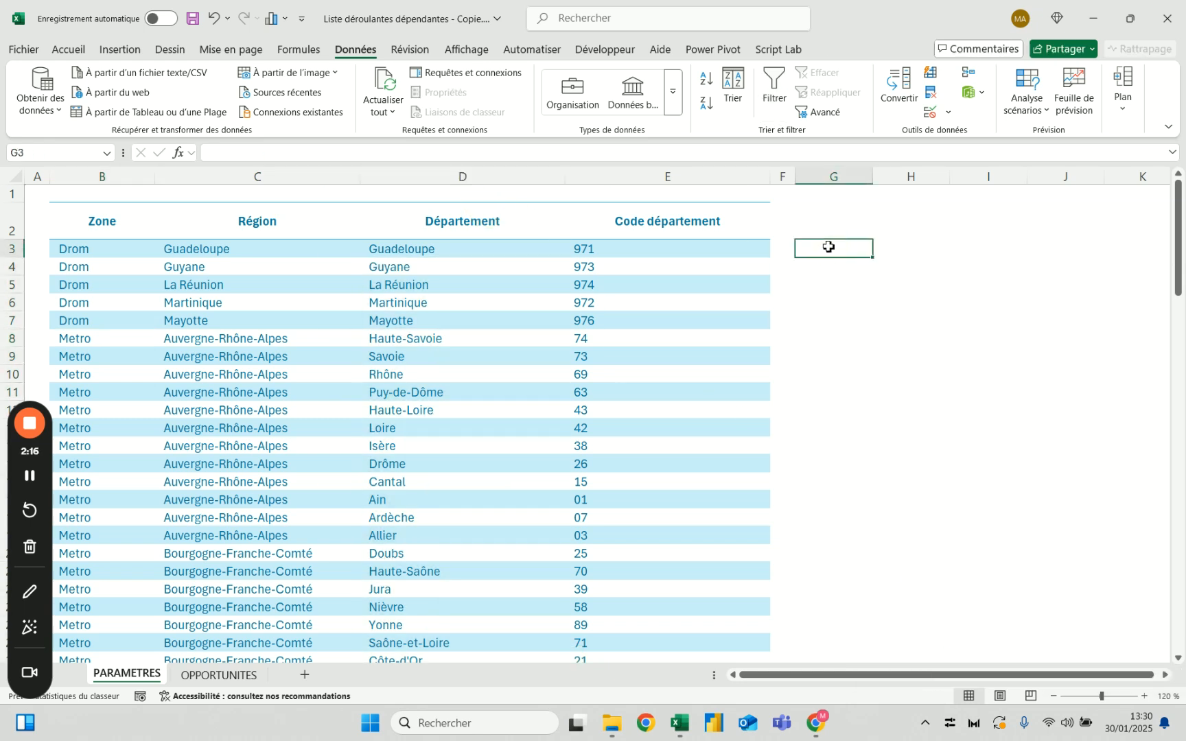
pyautogui.write('=unique(')
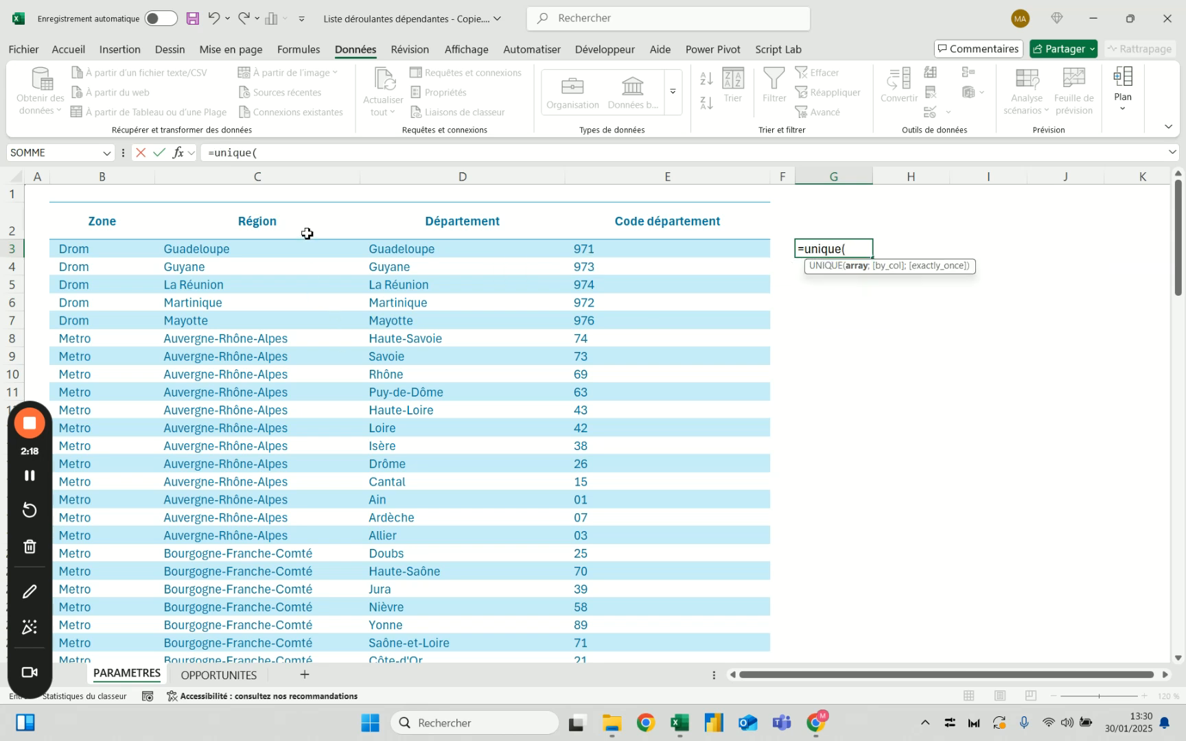
pyautogui.click(285, 206)
pyautogui.press('Return')
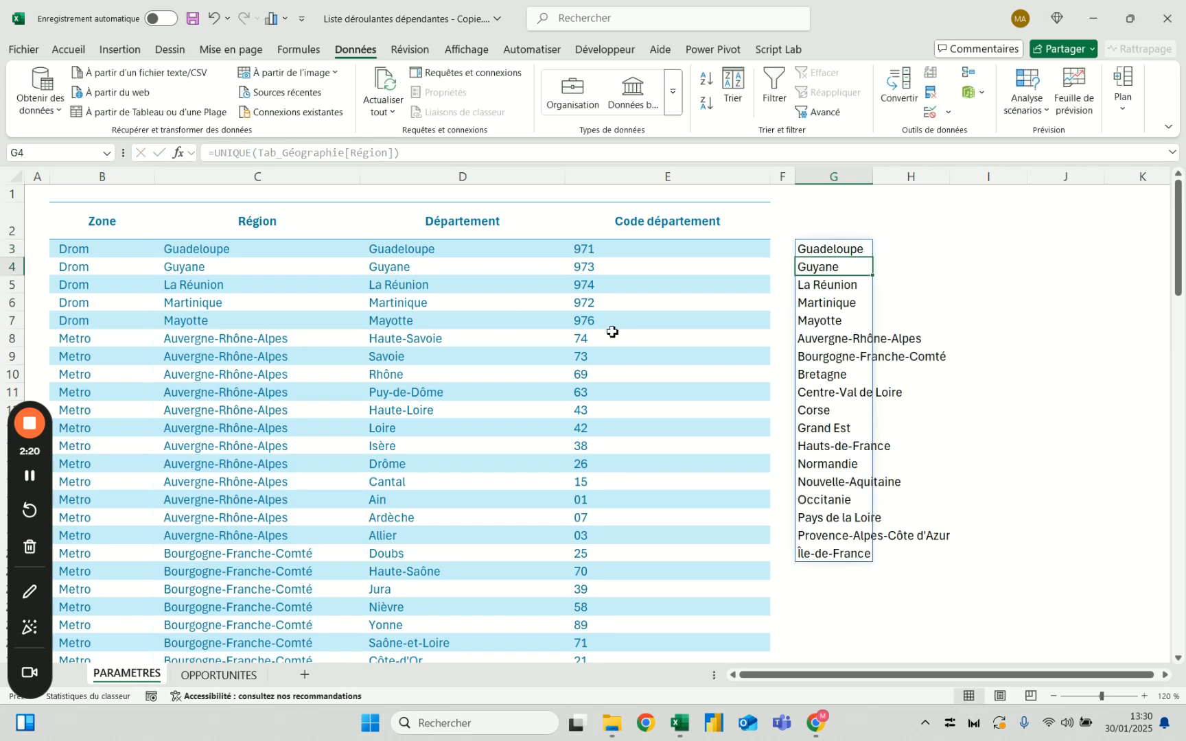
# Count the extracted regions in column G, comparing those from Auvergne-Rhône-Alpes onward with the overseas ones from Guadeloupe to Mayotte
pyautogui.click(834, 176)
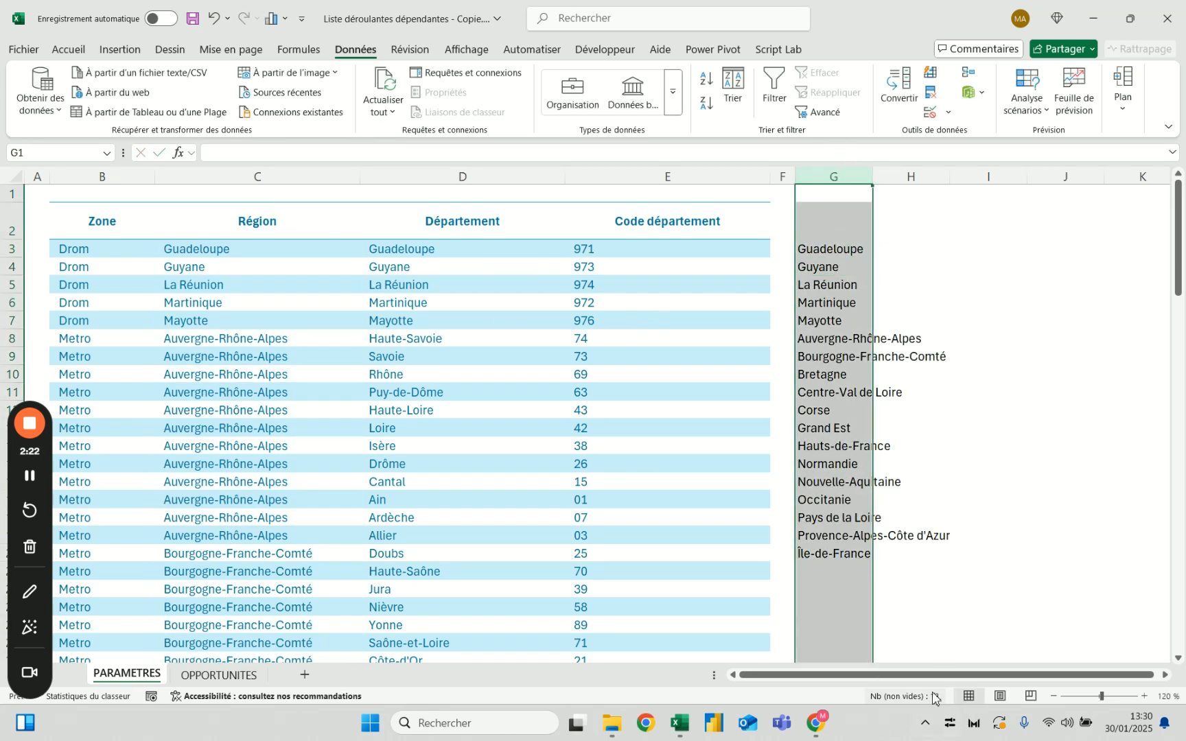
pyautogui.moveTo(838, 338); pyautogui.dragTo(849, 555)
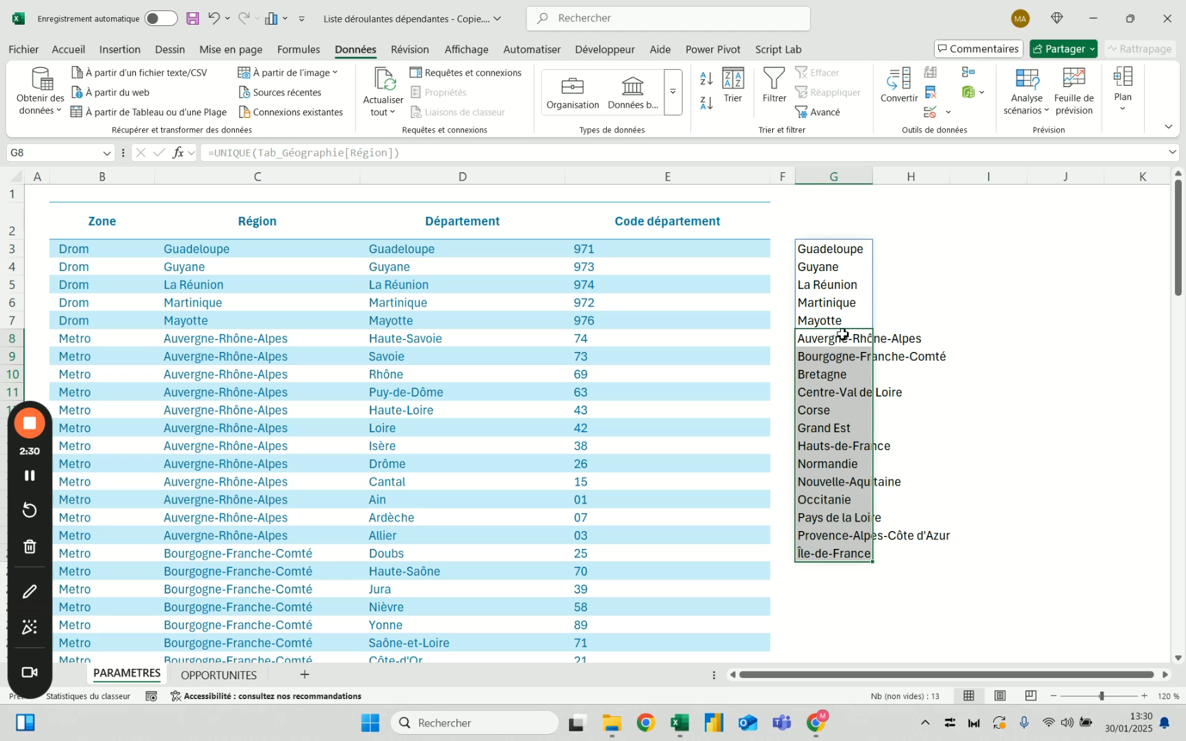
pyautogui.moveTo(823, 250); pyautogui.dragTo(826, 327)
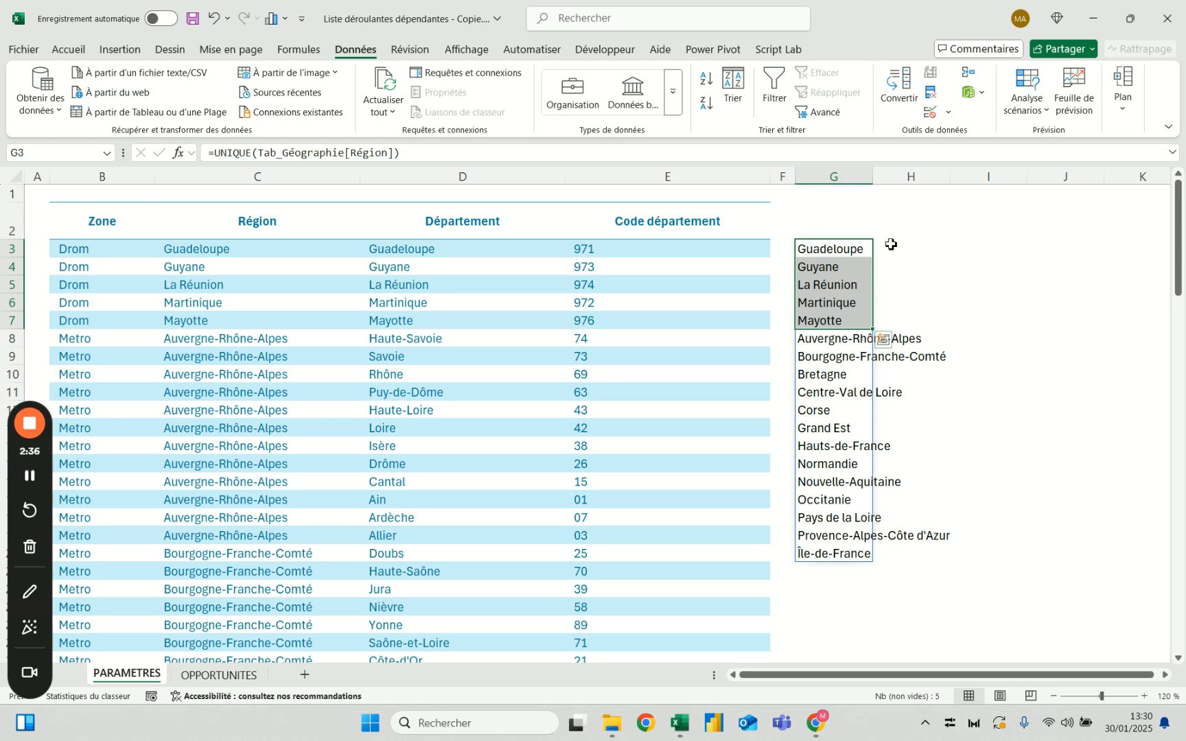
# Replace the formula in G3 with UNIQUE applied to the Zone column of Tab_Géographie
pyautogui.click(847, 248)
pyautogui.write('=unique(')
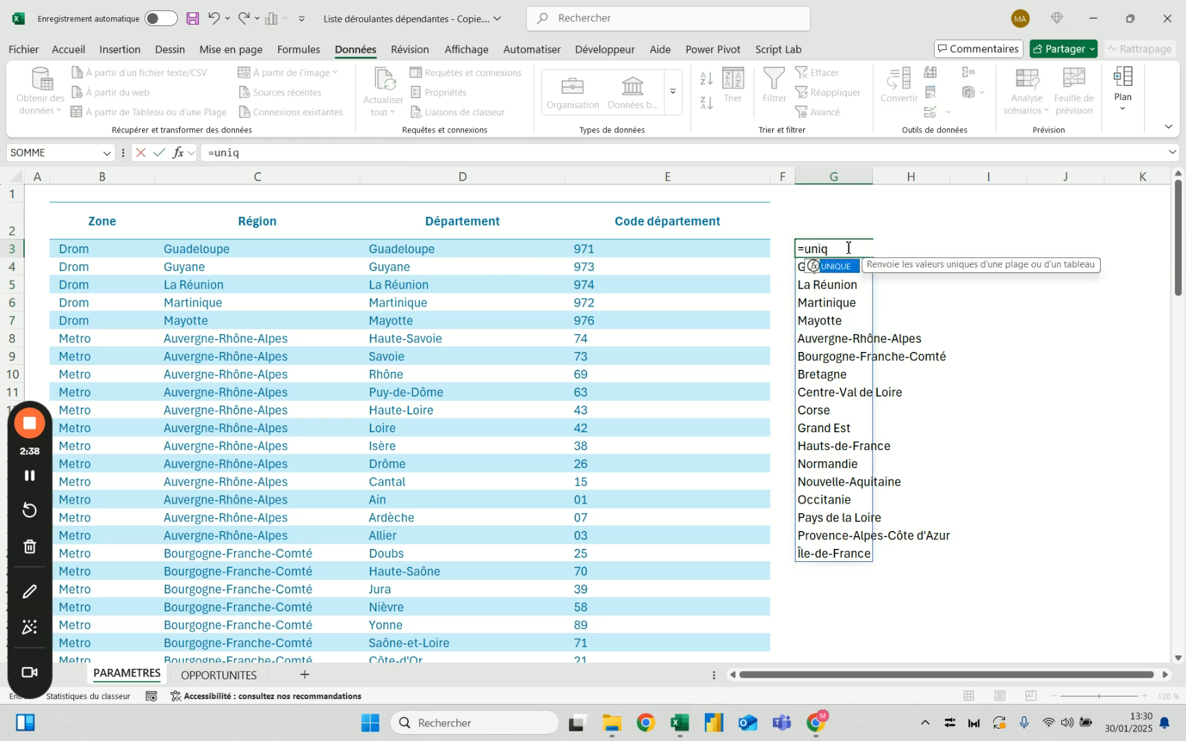
pyautogui.click(150, 210)
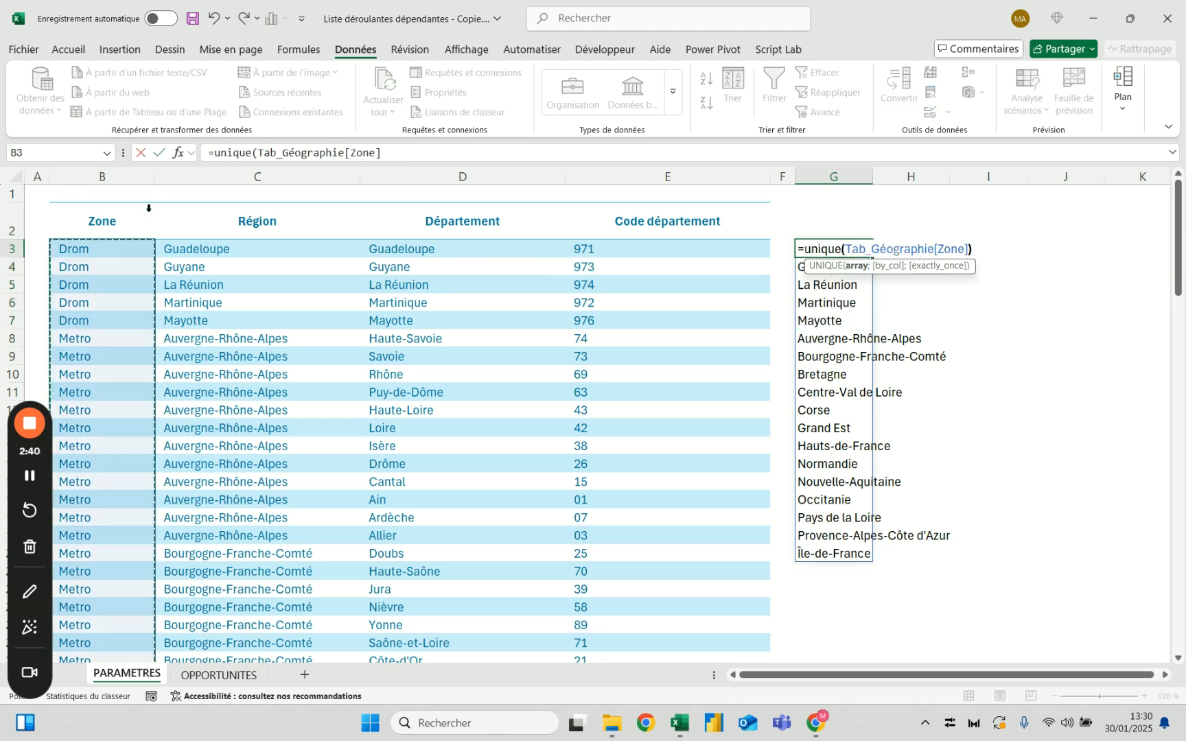
pyautogui.press('Return')
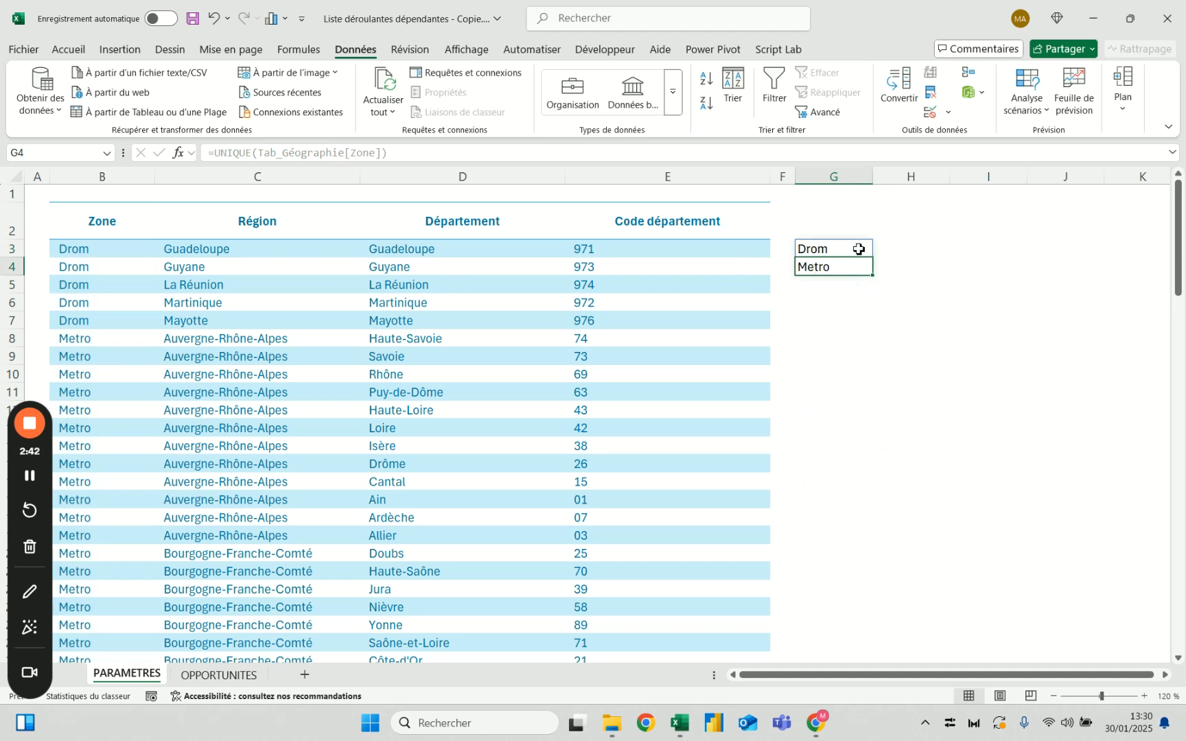
# Clear all contents of column G on the PARAMETRES sheet
pyautogui.click(846, 206)
pyautogui.click(839, 177)
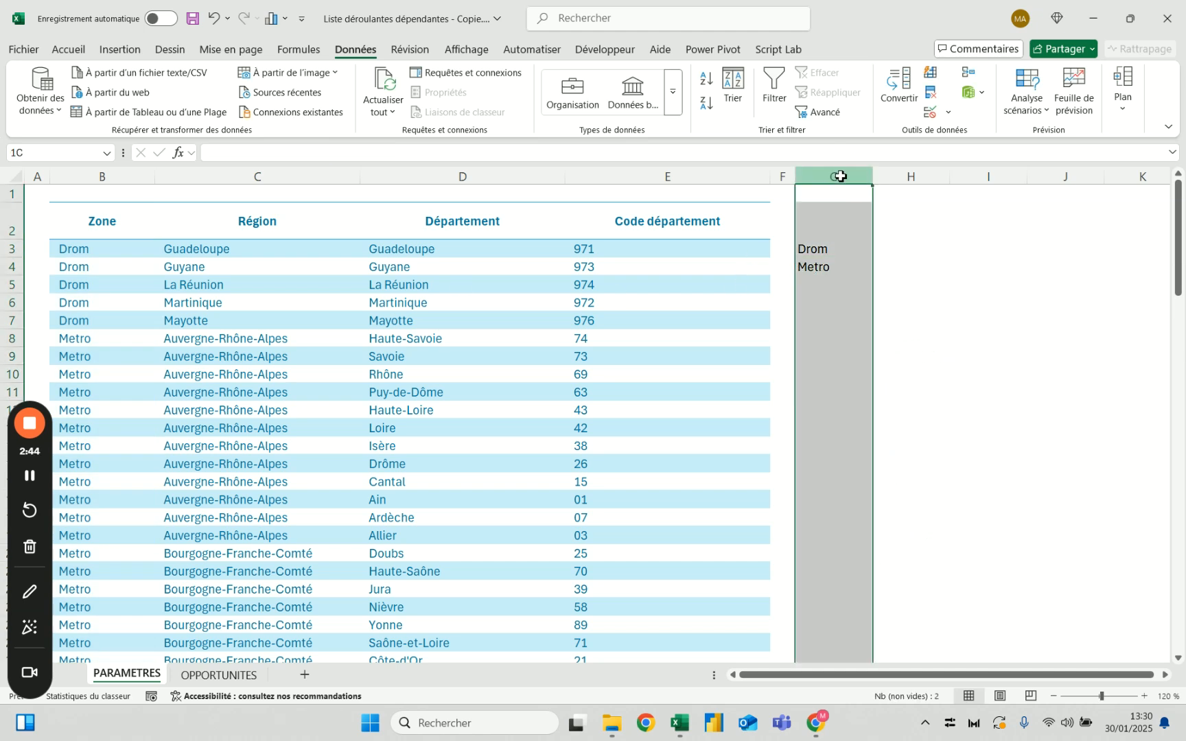
pyautogui.press('Delete')
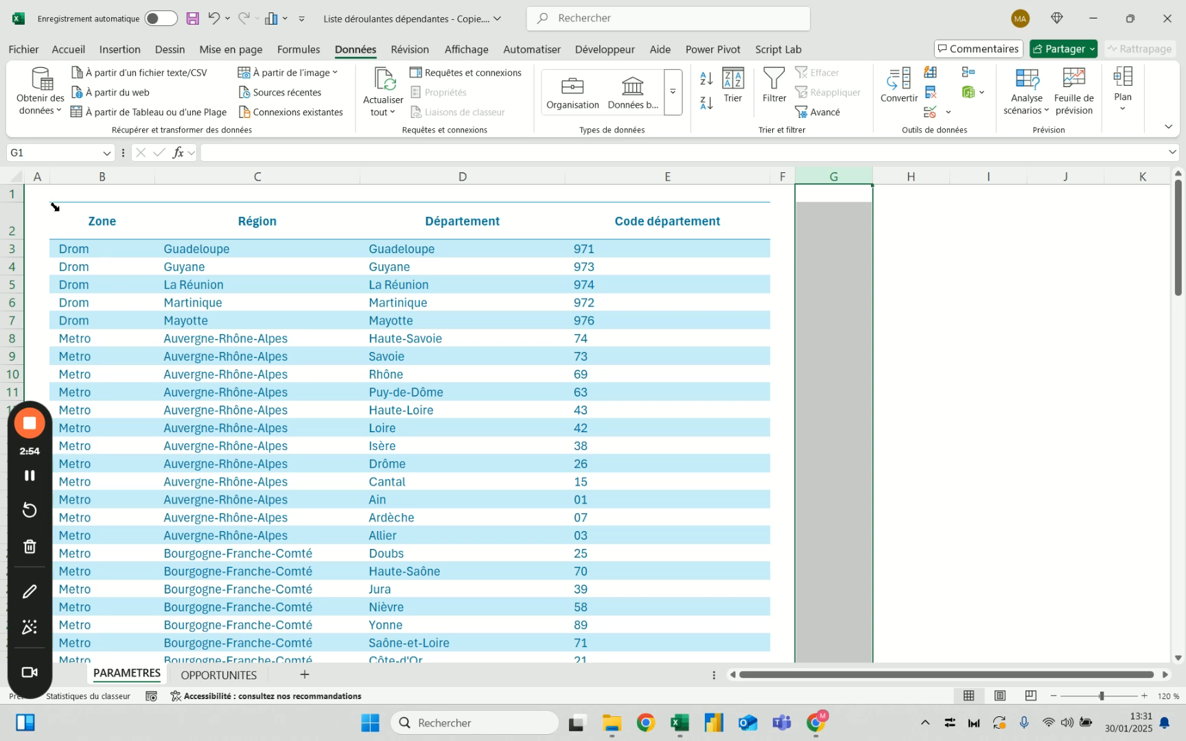
# Remove the existing data validation from the Zone, Région and Département columns on the OPPORTUNITES sheet
pyautogui.click(237, 678)
pyautogui.click(592, 314)
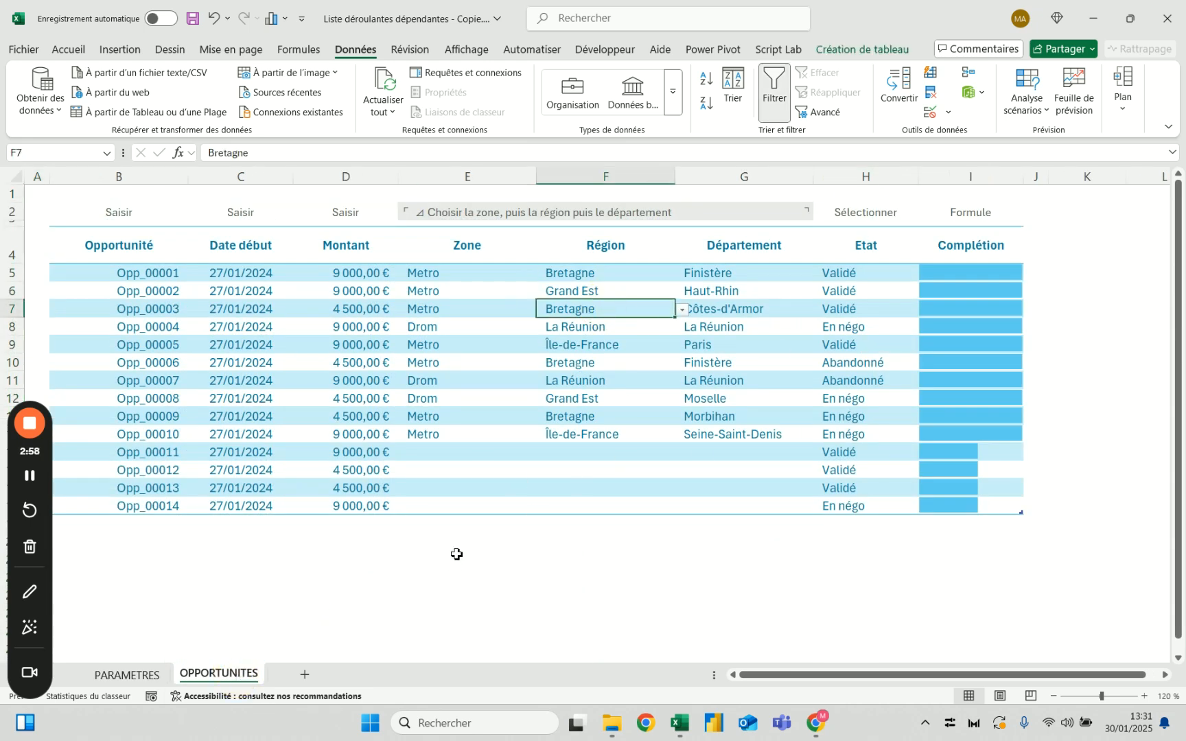
pyautogui.click(433, 452)
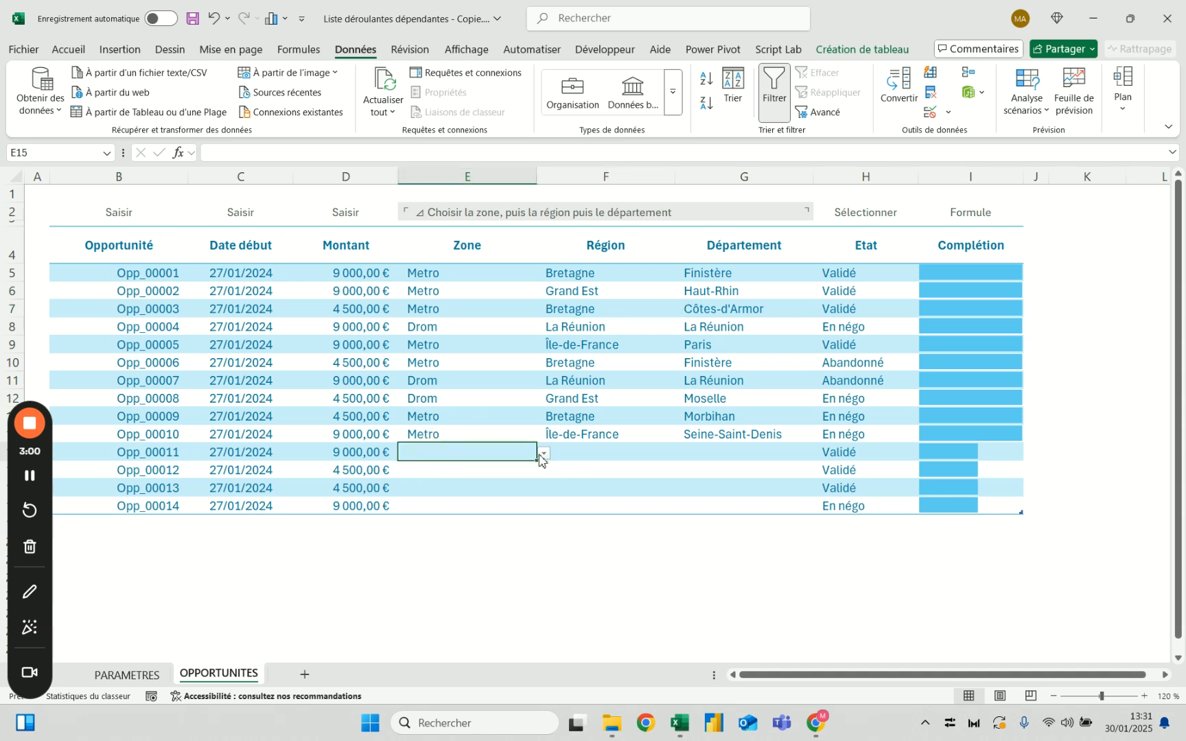
pyautogui.moveTo(491, 231); pyautogui.dragTo(758, 241)
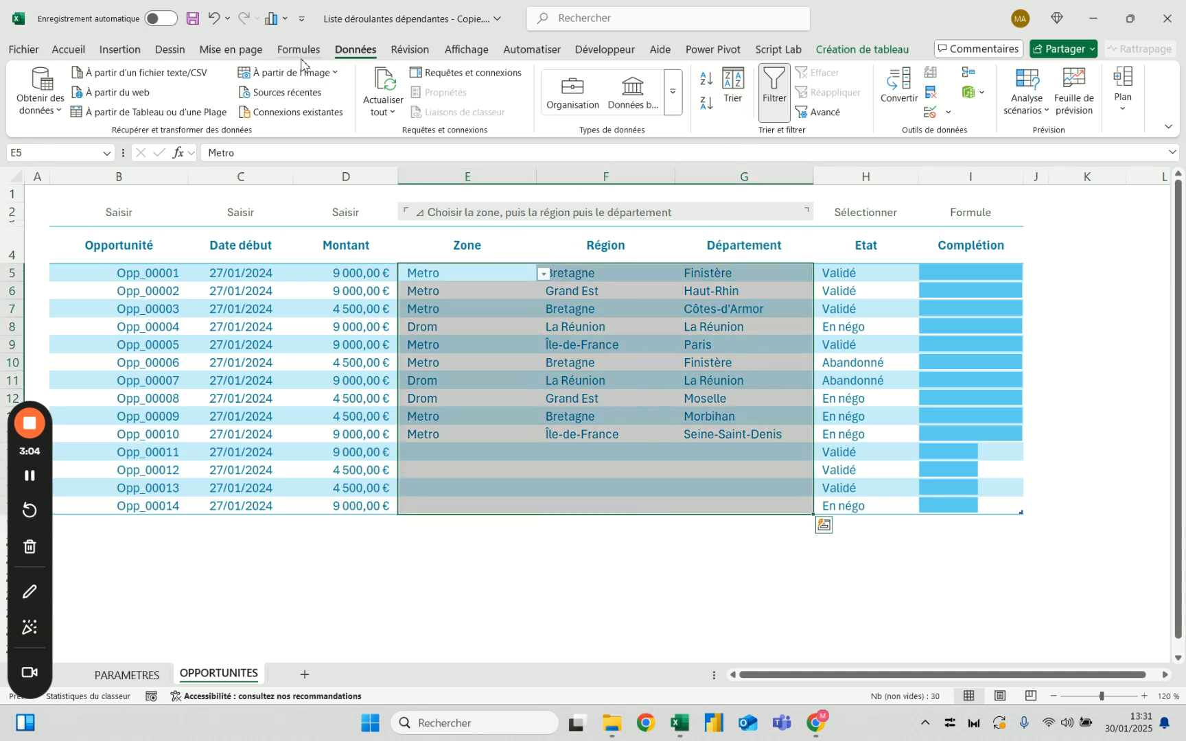
pyautogui.click(929, 112)
pyautogui.click(634, 398)
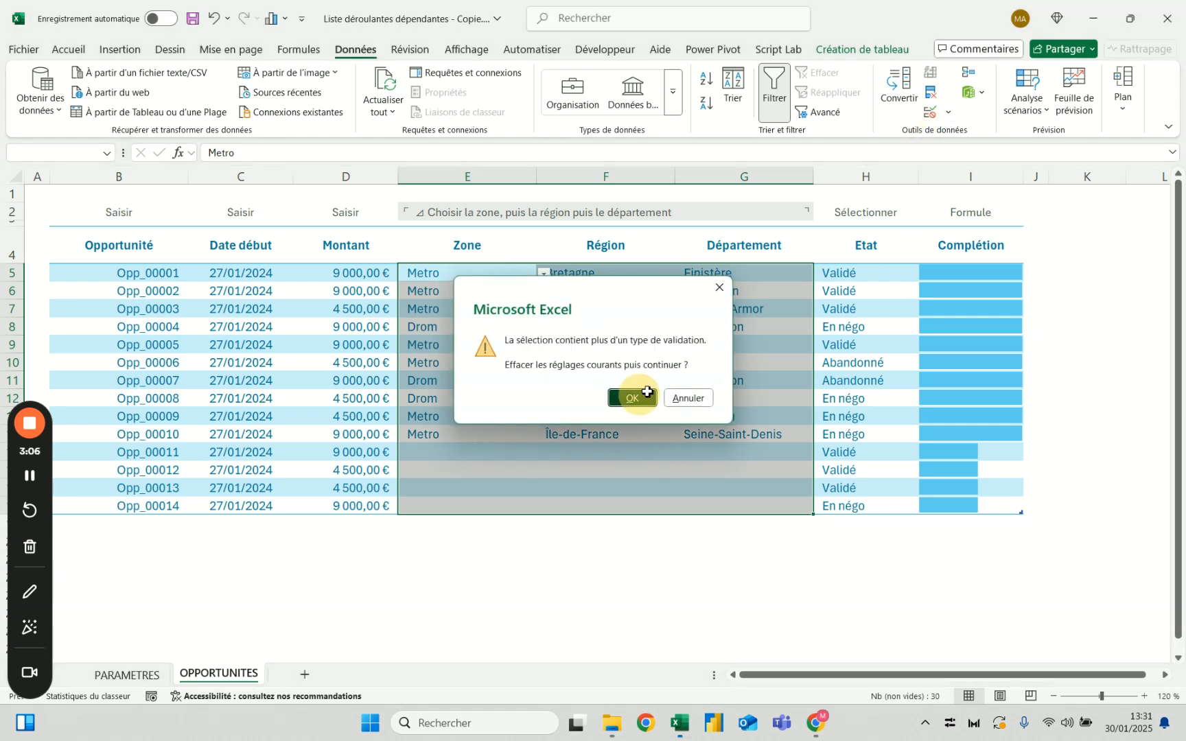
pyautogui.click(613, 545)
pyautogui.click(798, 546)
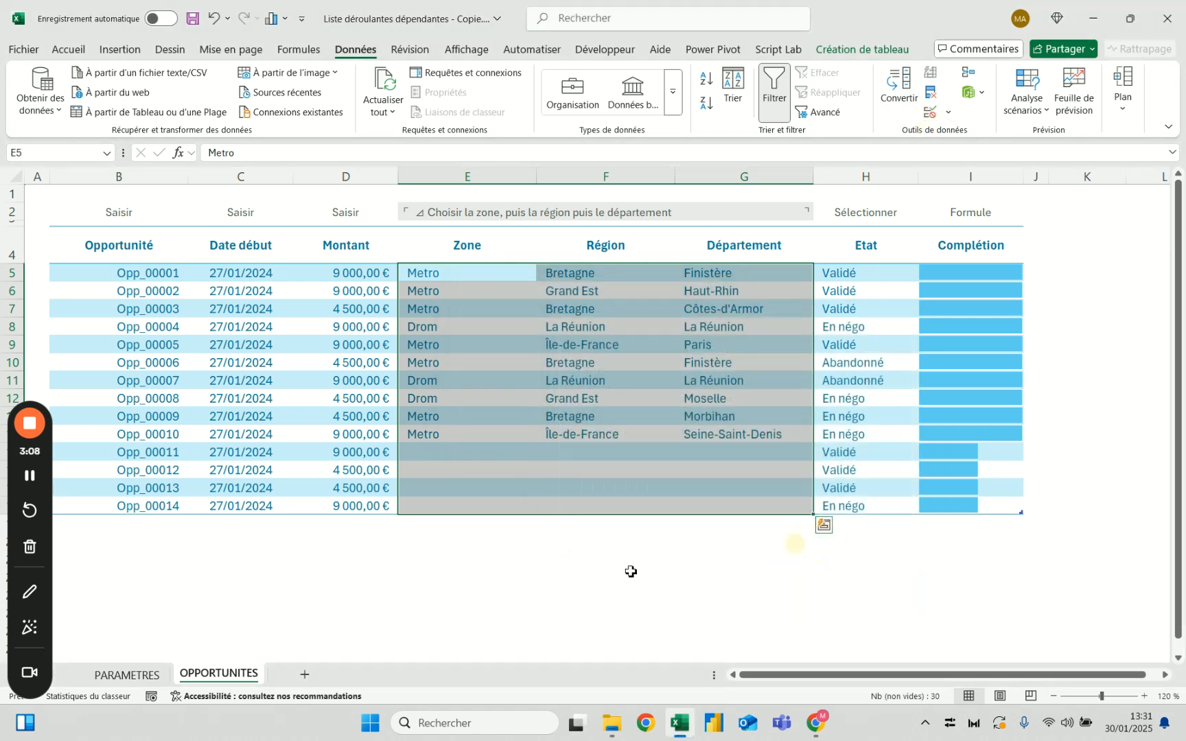
pyautogui.click(512, 595)
pyautogui.click(477, 457)
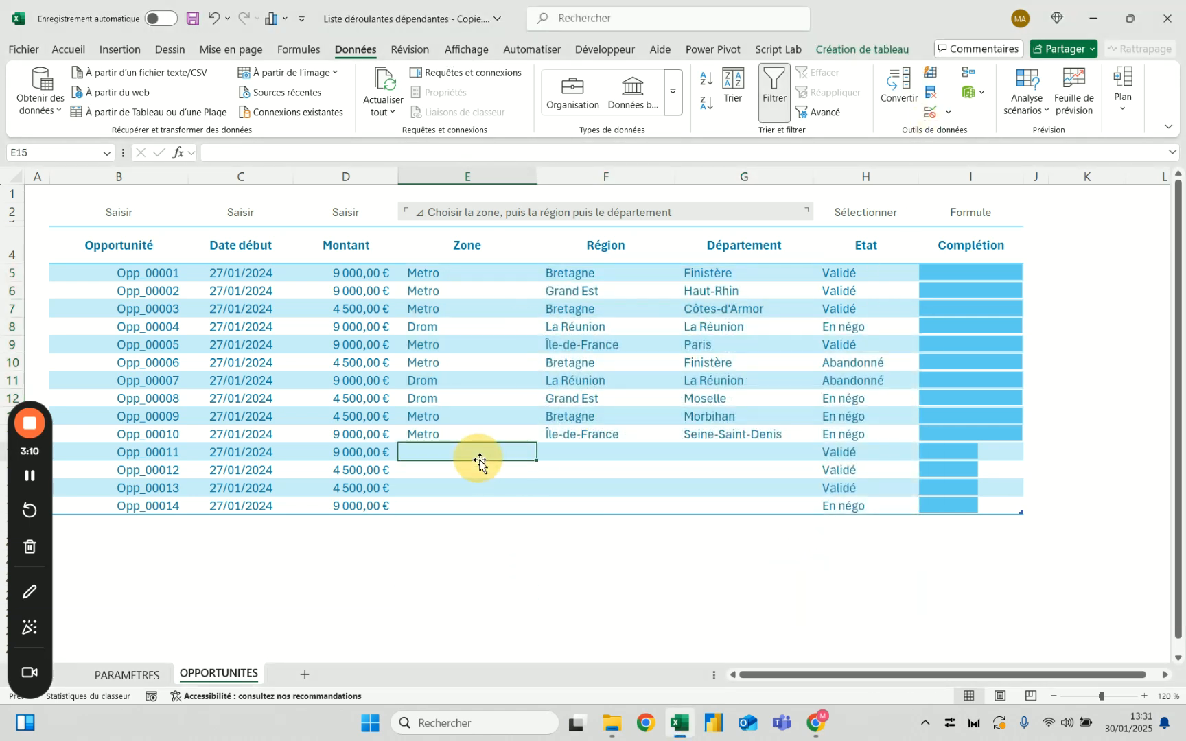
pyautogui.click(482, 232)
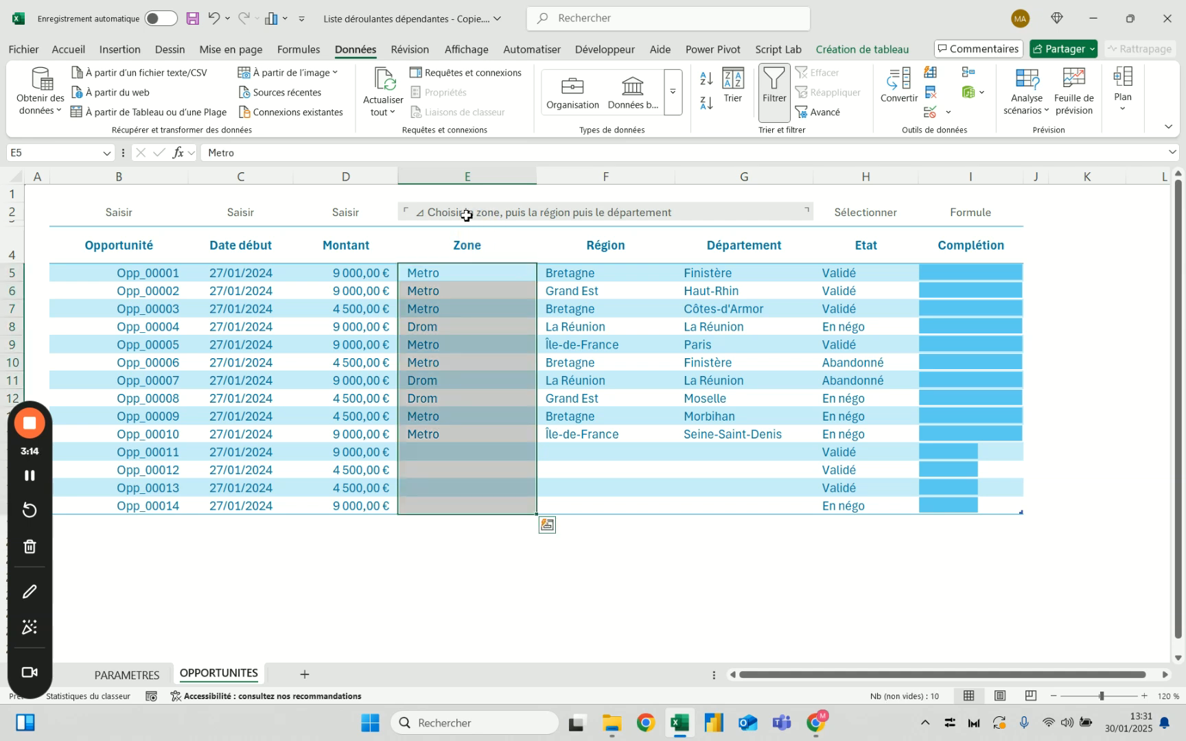
pyautogui.click(932, 114)
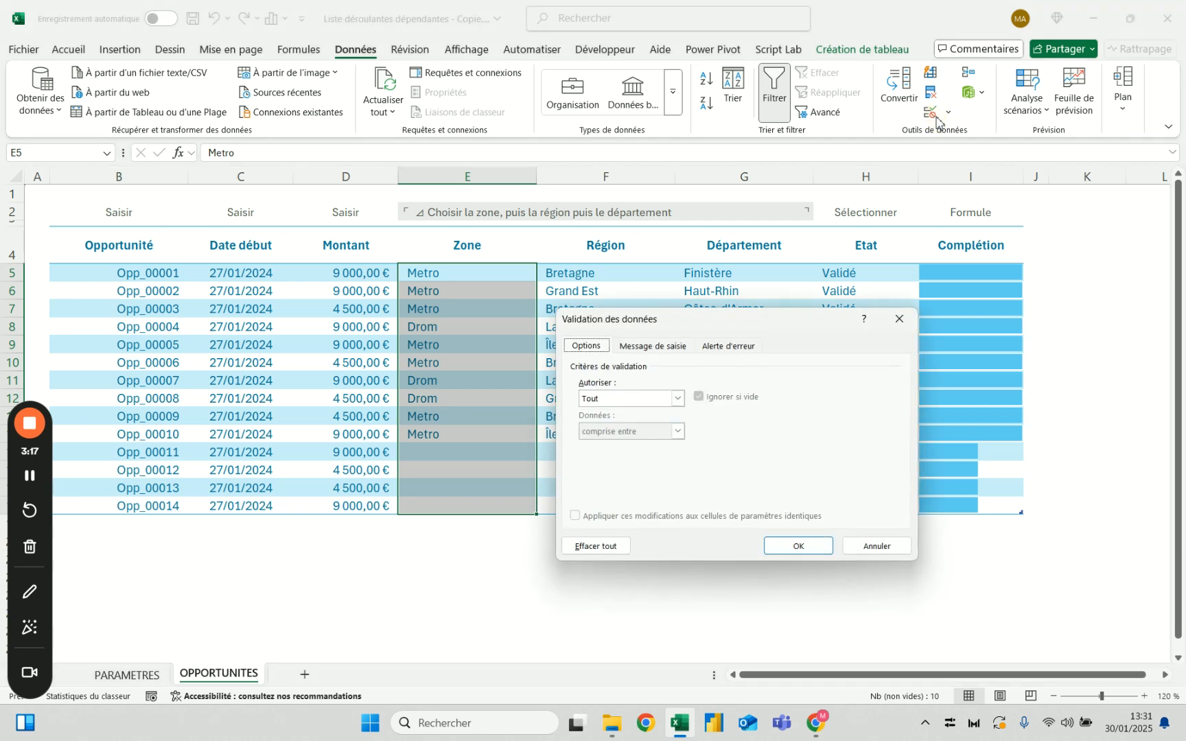
pyautogui.click(639, 399)
pyautogui.click(629, 445)
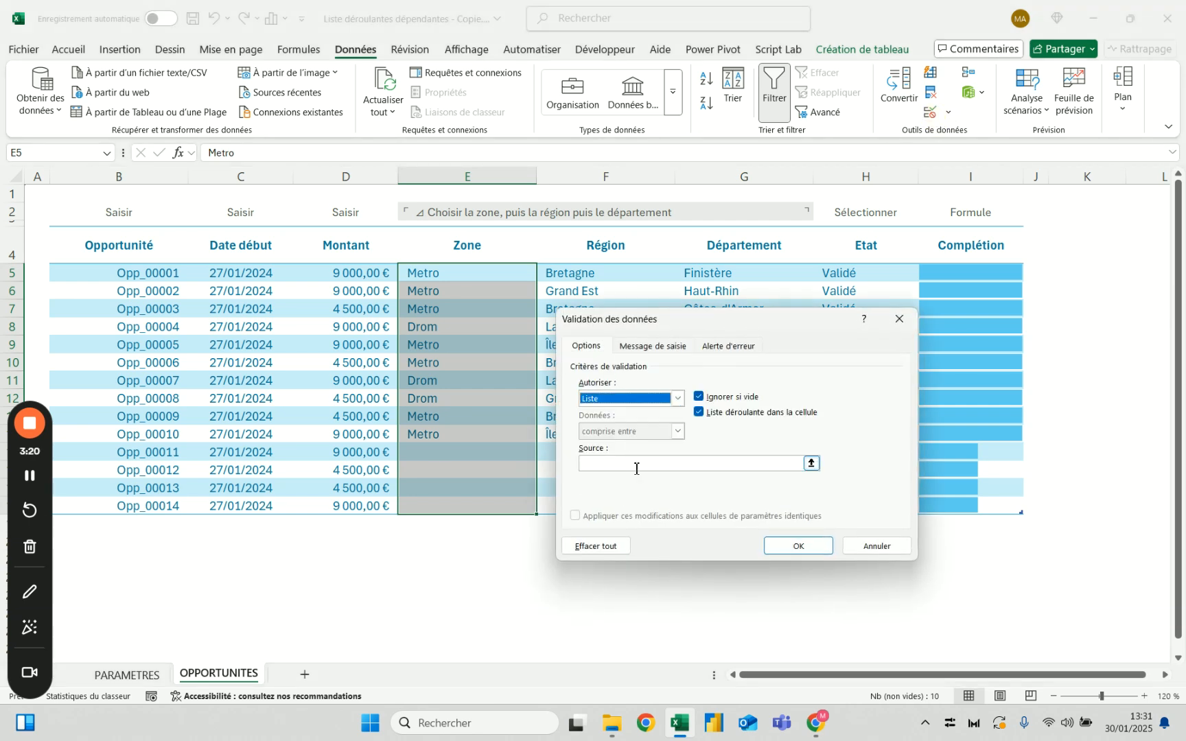
pyautogui.click(637, 465)
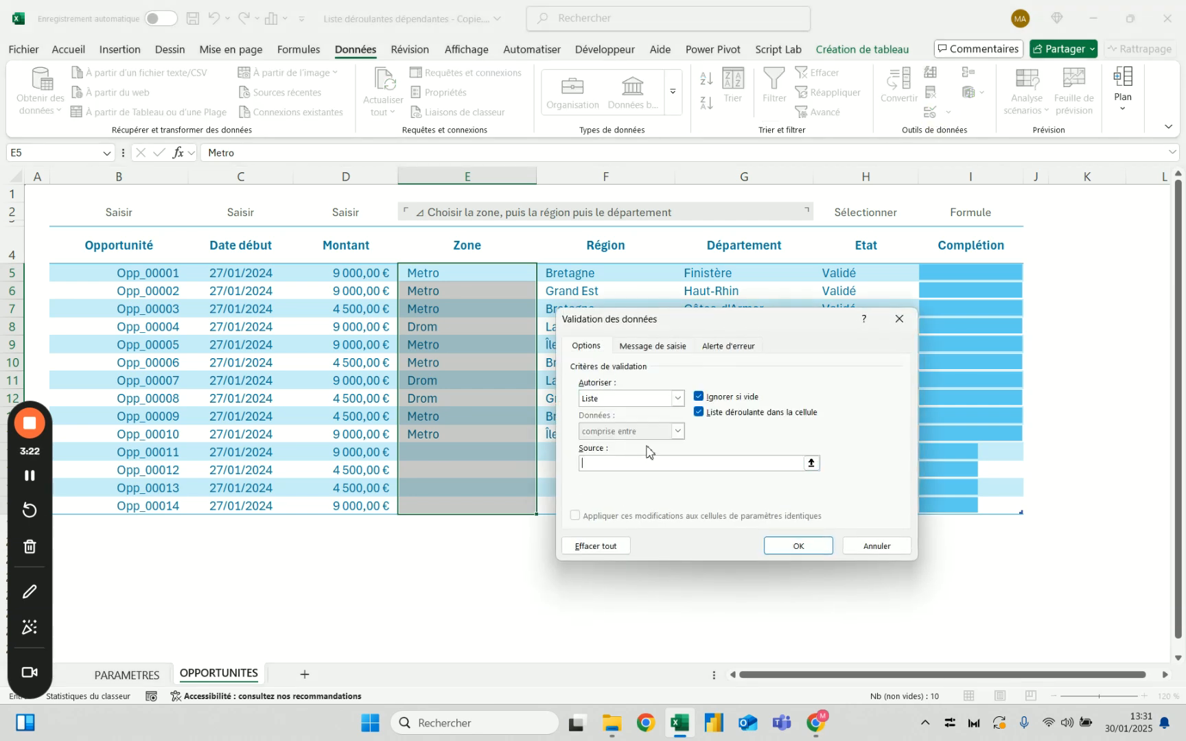
pyautogui.click(127, 674)
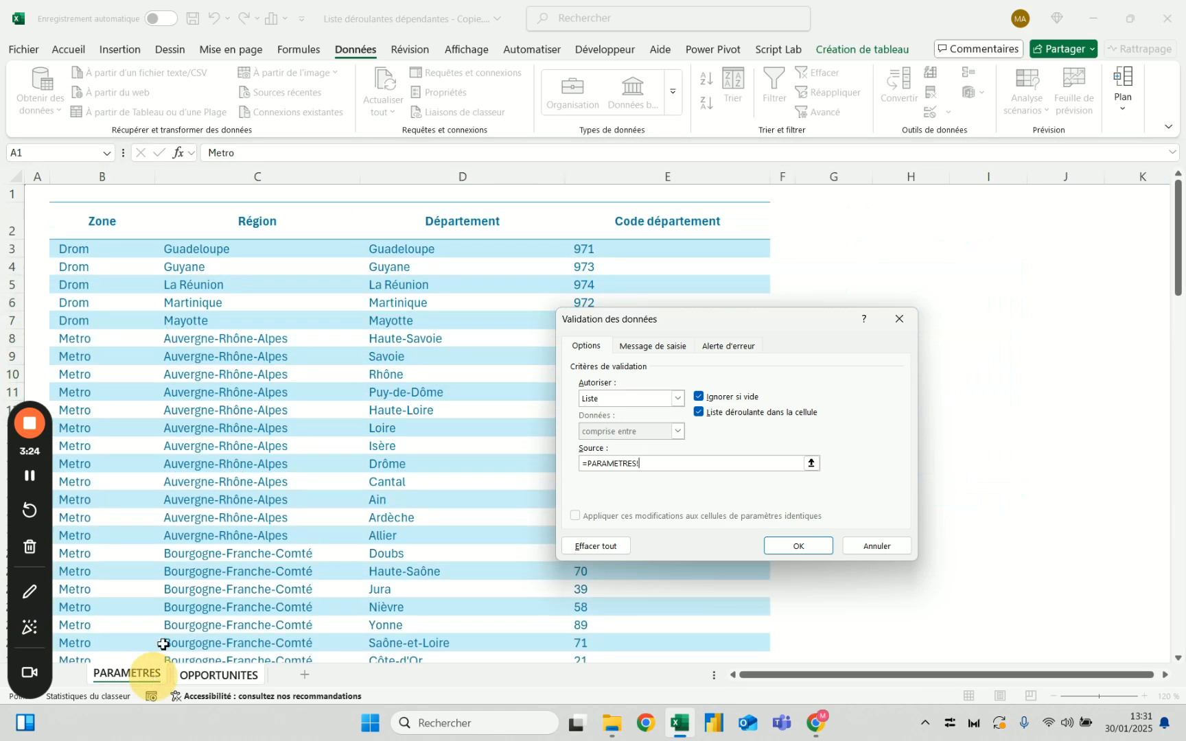
pyautogui.click(121, 209)
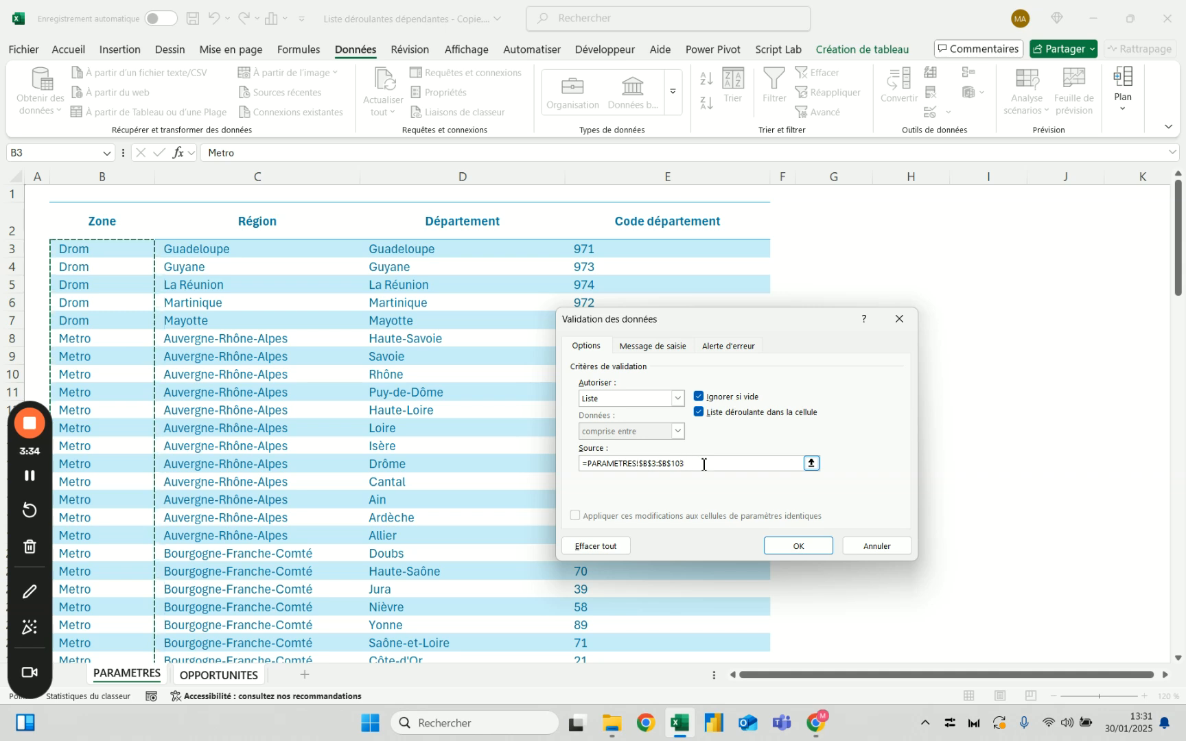
pyautogui.press('Return')
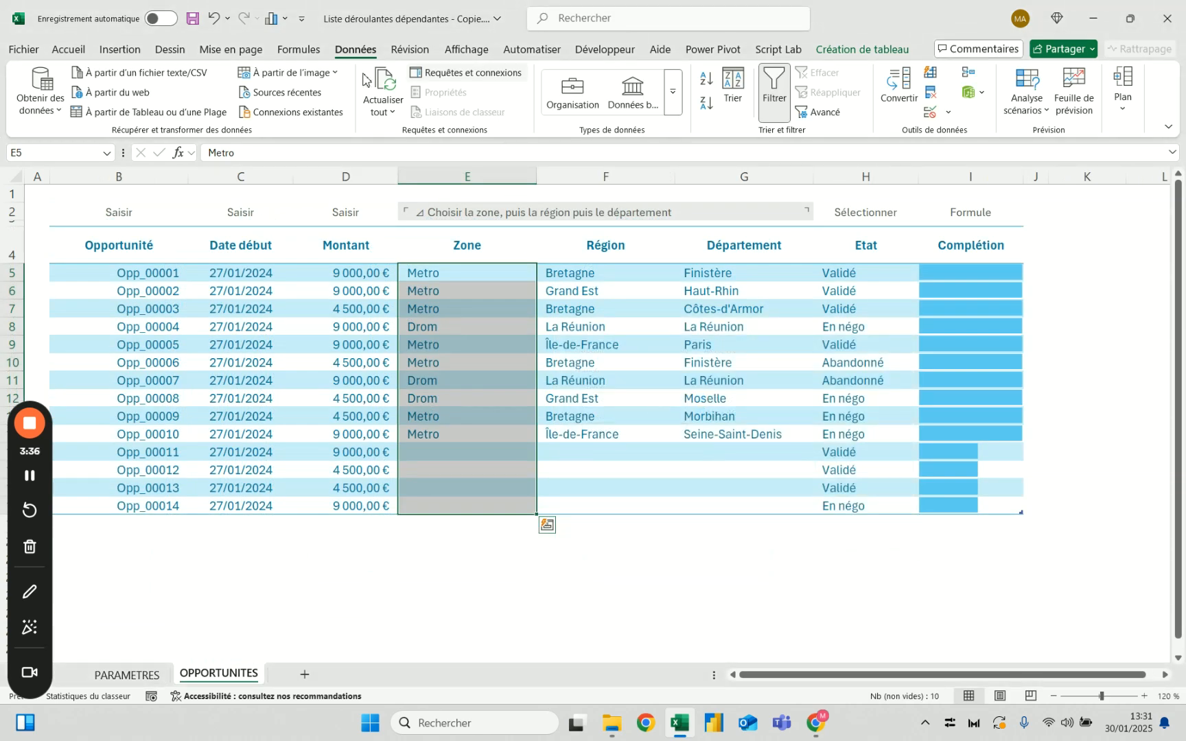
# Define the workbook-level name Liste_Zones referring to =Tab_Géographie[Zone], the Zone column on the PARAMETRES sheet
pyautogui.click(299, 49)
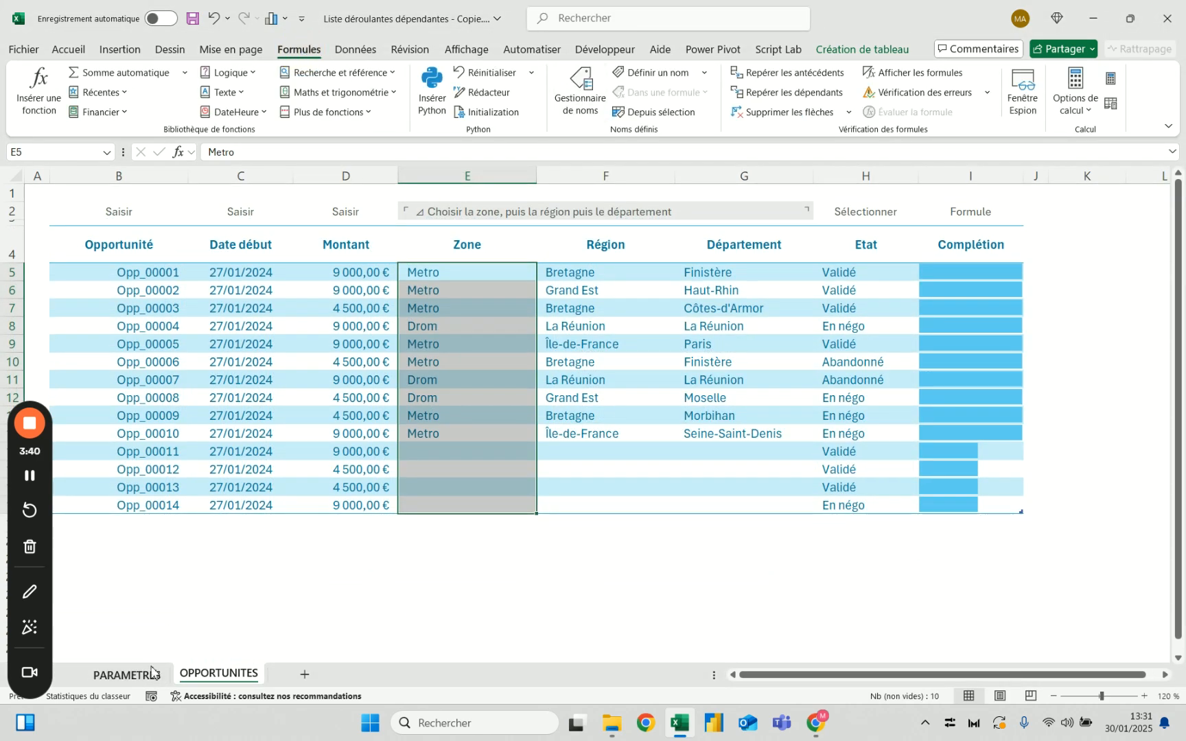
pyautogui.click(127, 675)
pyautogui.click(138, 195)
pyautogui.click(140, 206)
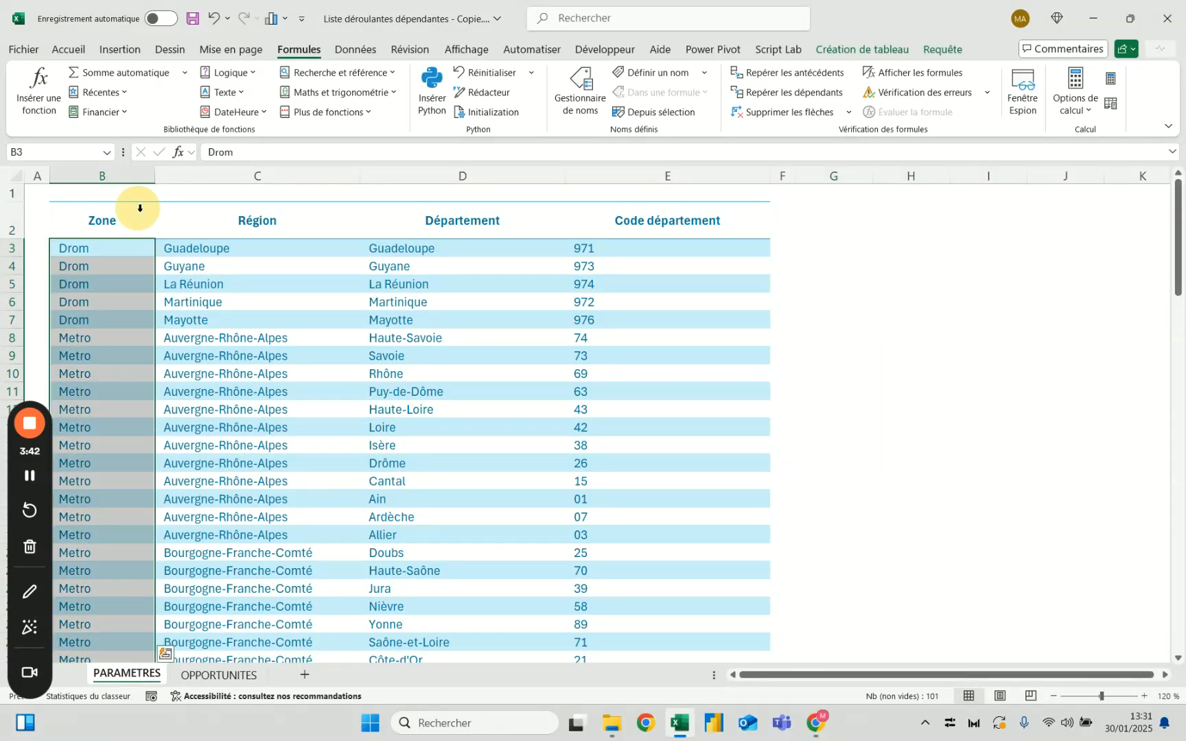
pyautogui.click(580, 92)
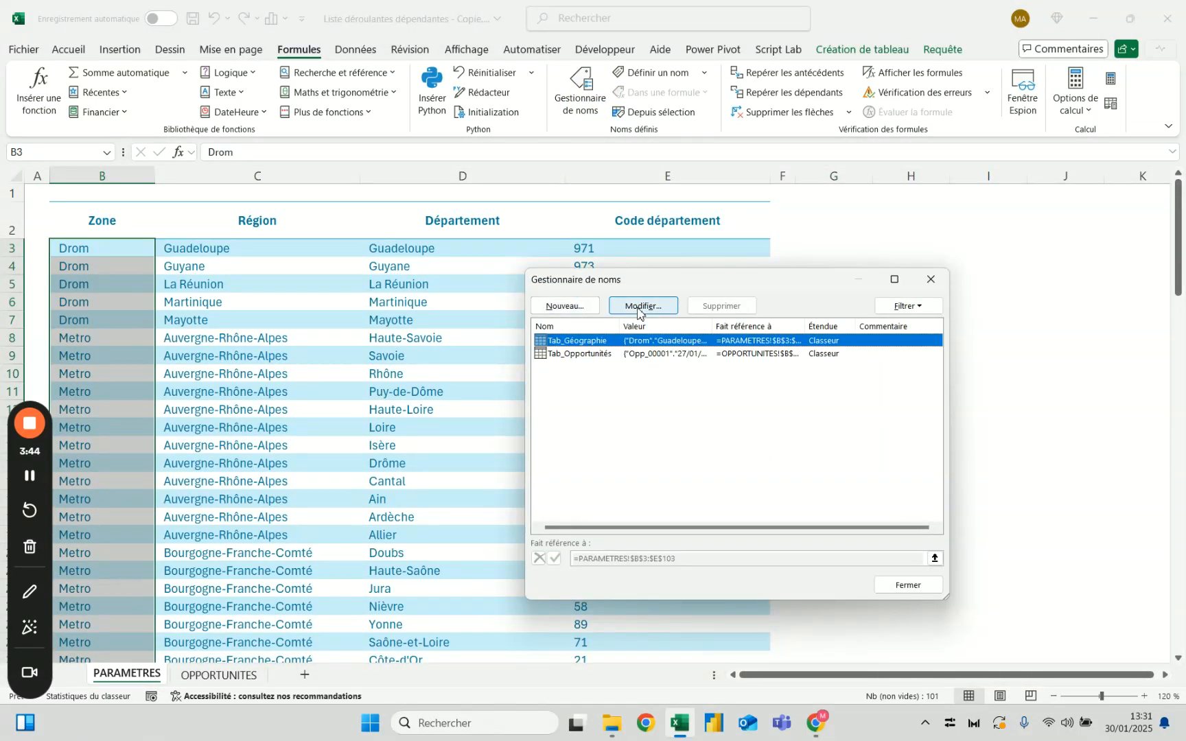
pyautogui.click(584, 306)
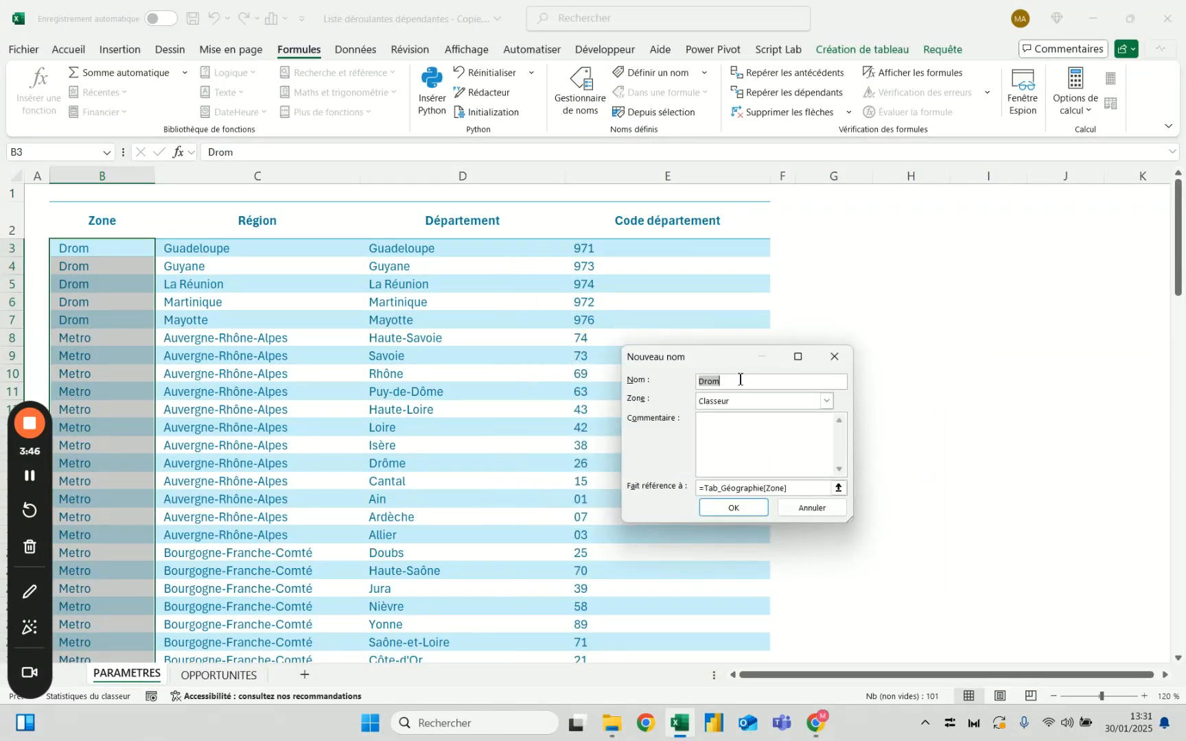
pyautogui.write('Liste_Zones')
pyautogui.click(802, 488)
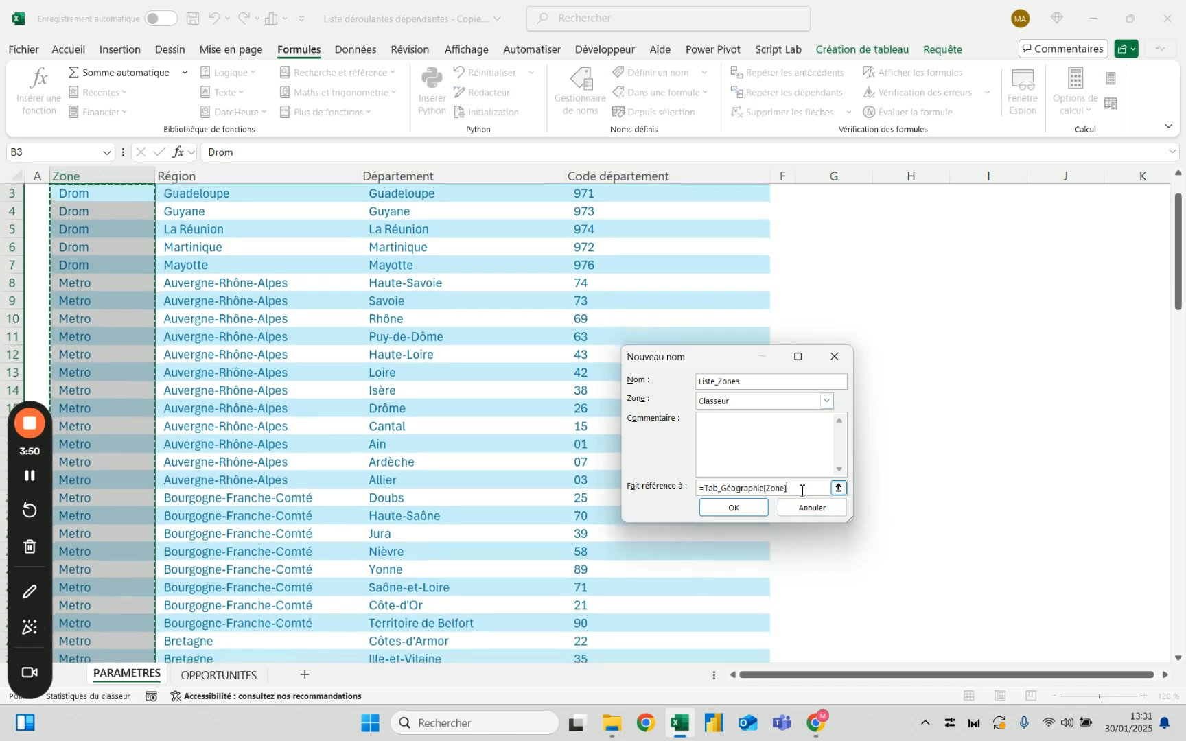
pyautogui.click(733, 508)
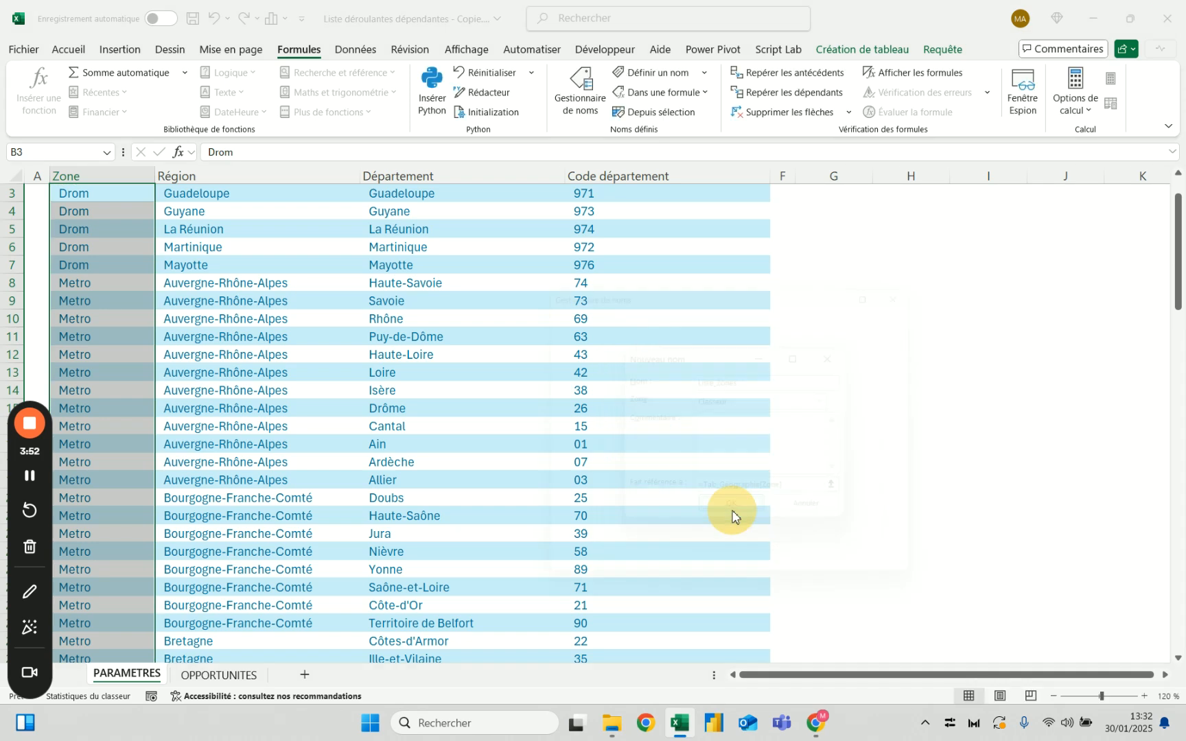
pyautogui.click(901, 585)
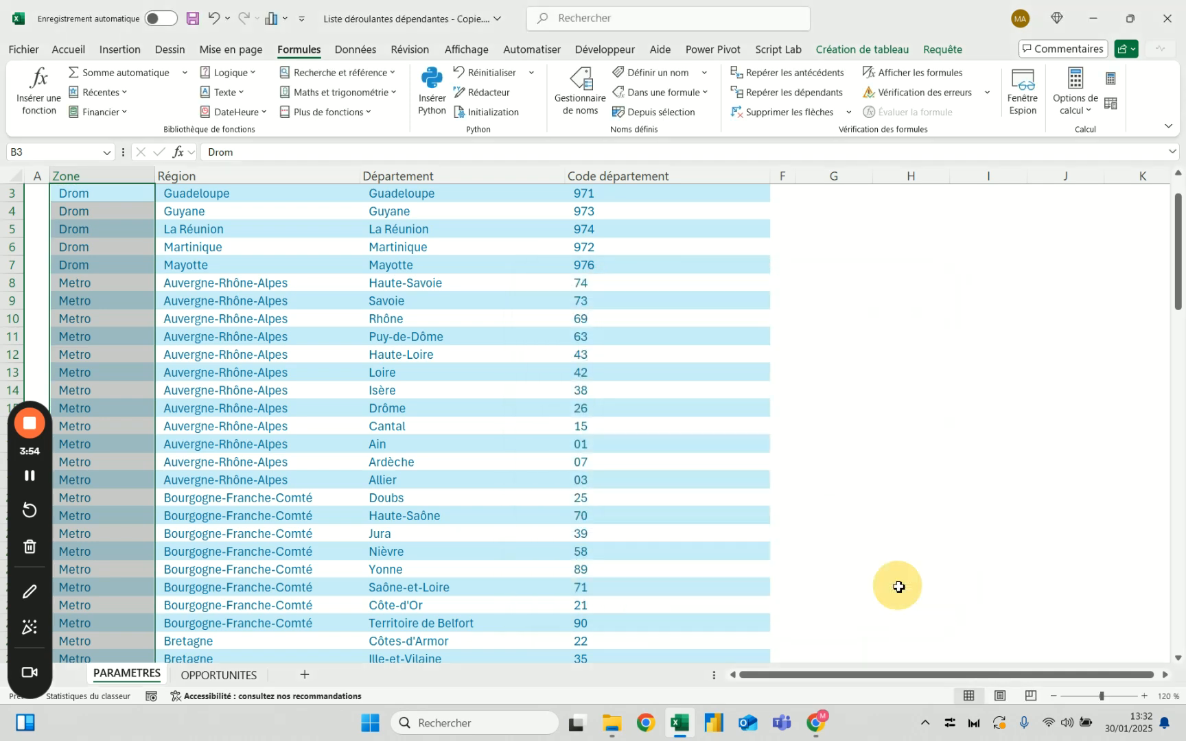
# Apply list validation with source =Liste_Zones to the Zone column on the OPPORTUNITES sheet and check the choices offered for Opp_00011
pyautogui.click(234, 673)
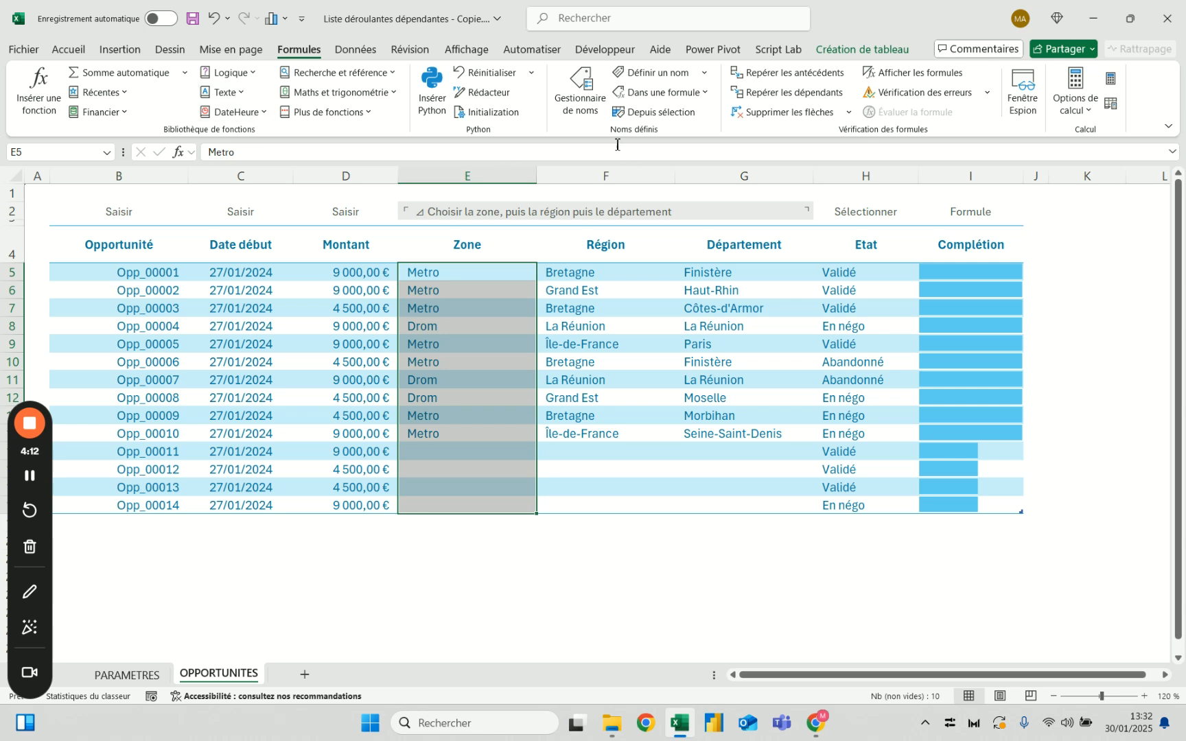
pyautogui.click(356, 48)
pyautogui.click(930, 112)
pyautogui.click(626, 401)
pyautogui.click(619, 444)
pyautogui.click(626, 462)
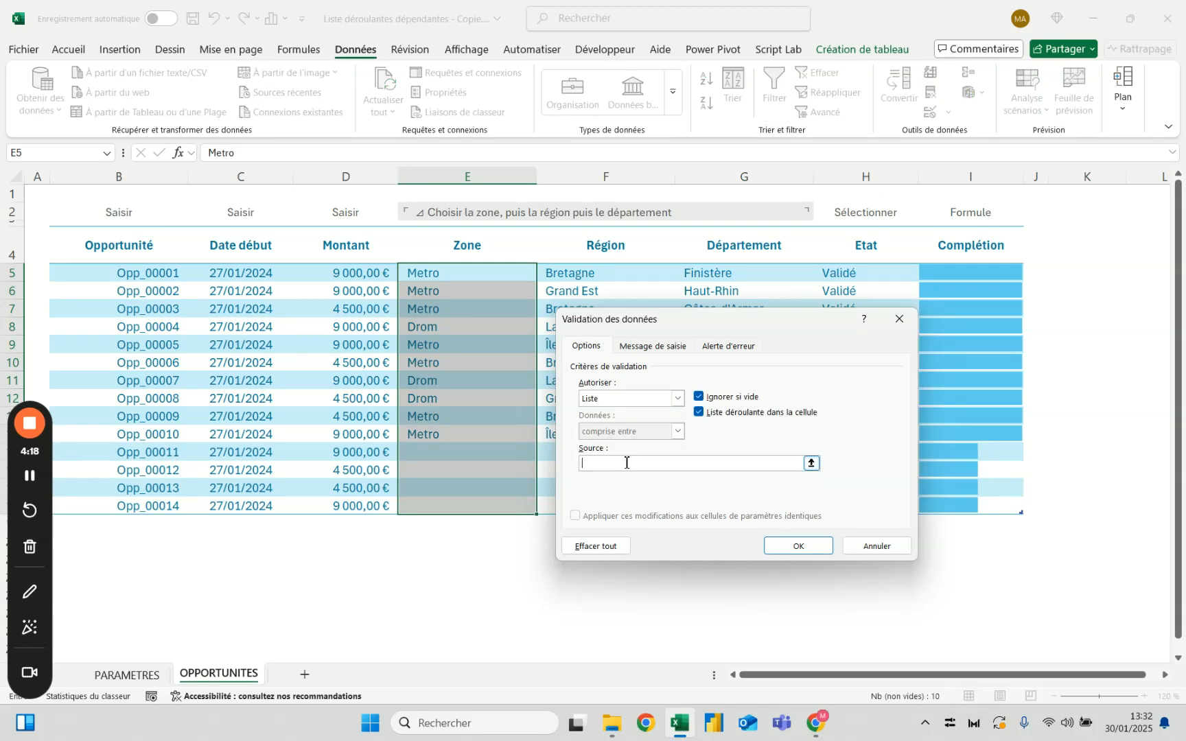
pyautogui.write('=Liste_Zones')
pyautogui.press('Return')
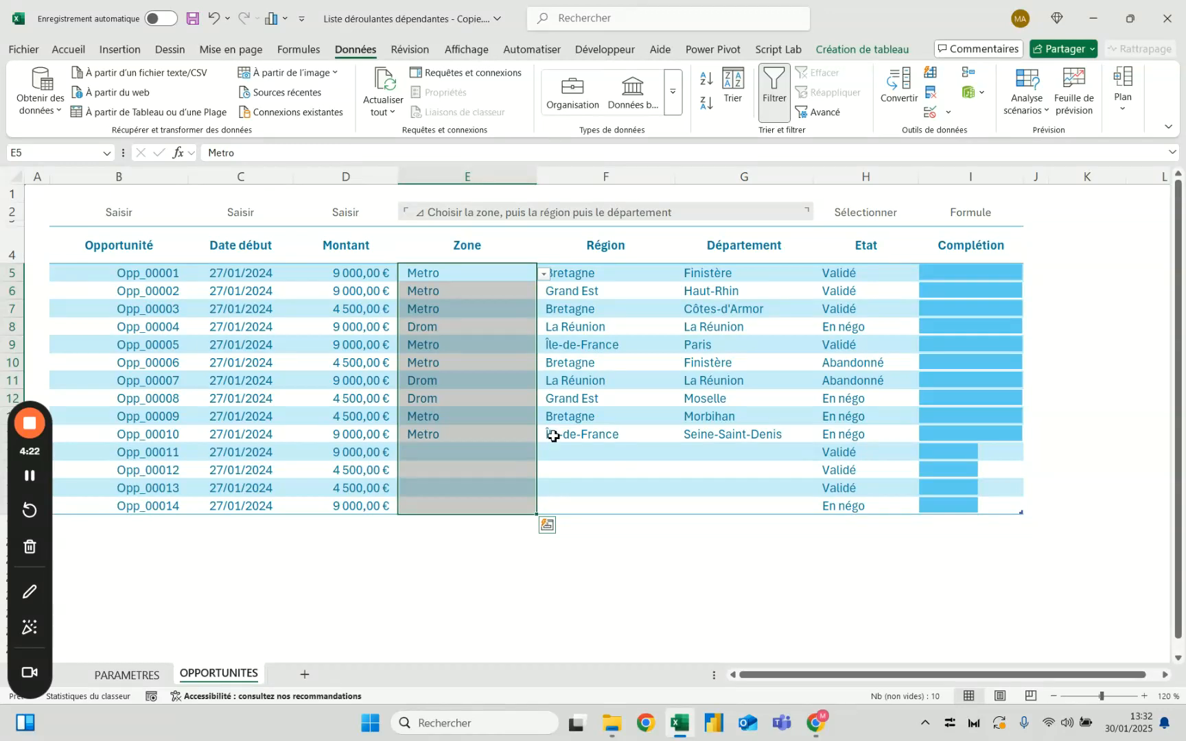
pyautogui.click(503, 455)
pyautogui.click(545, 453)
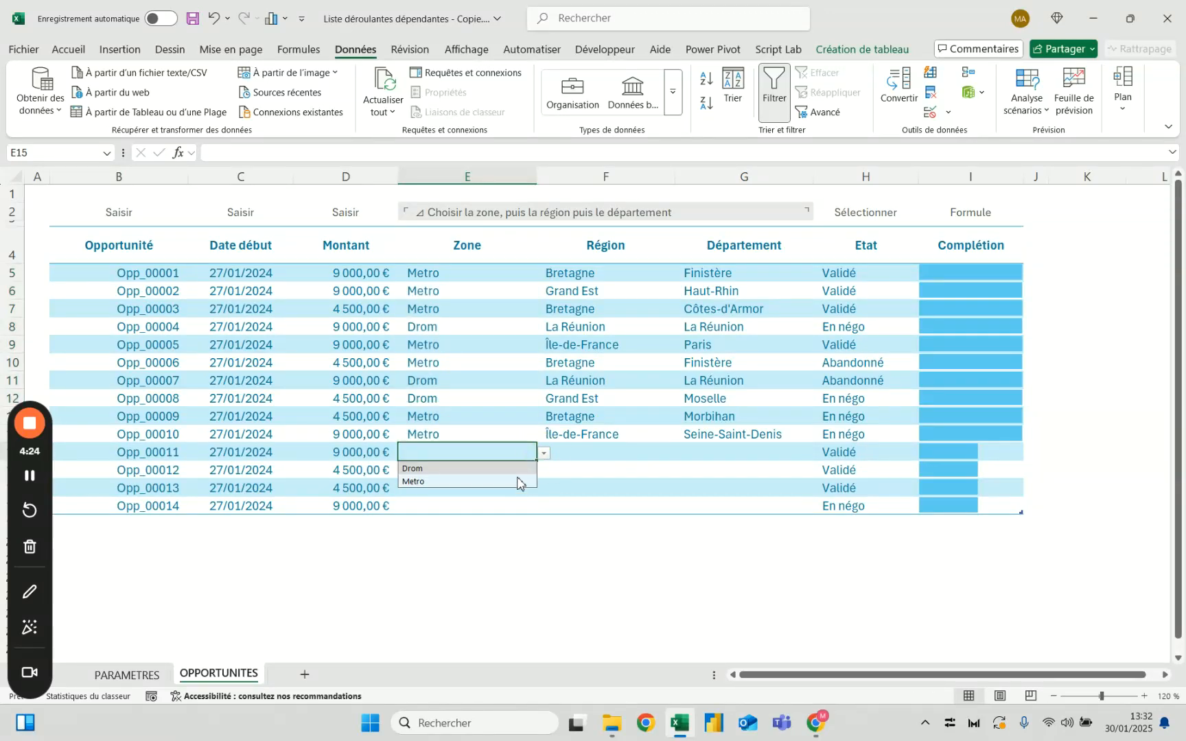
# Choose Metro from the Zone drop-down list for Opp_00011 and select its empty Région cell
pyautogui.click(543, 454)
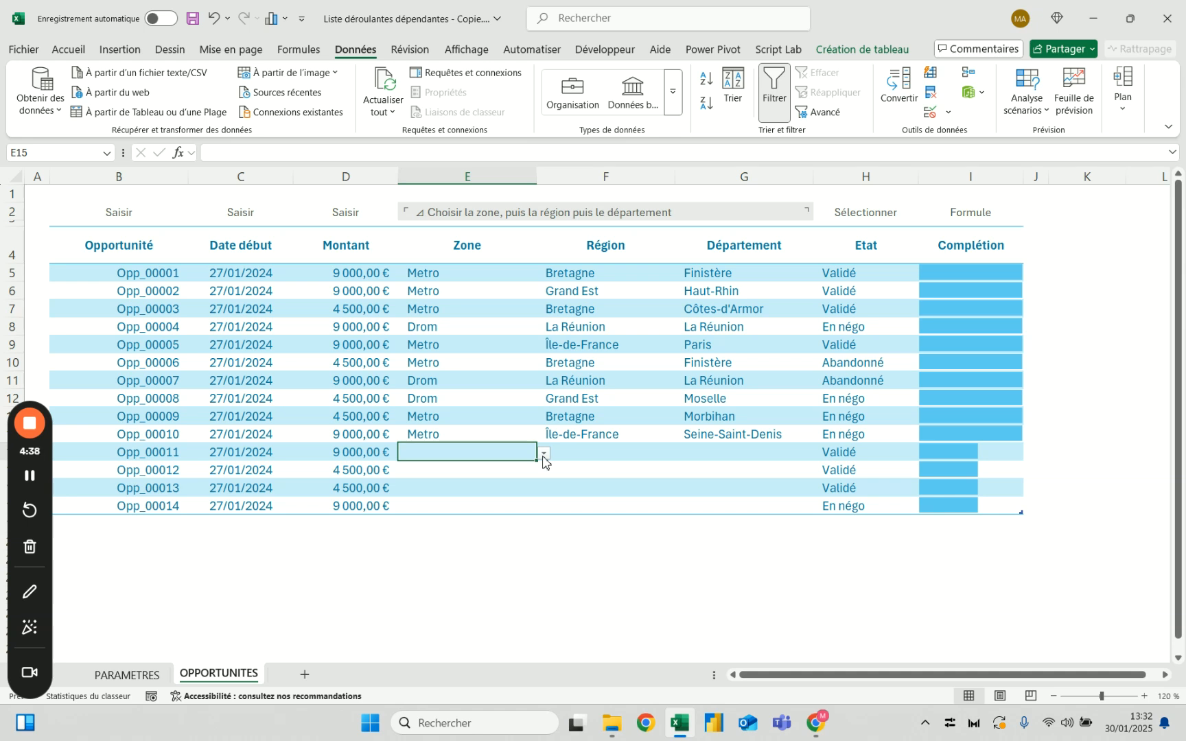
pyautogui.click(497, 234)
pyautogui.click(476, 493)
pyautogui.click(503, 452)
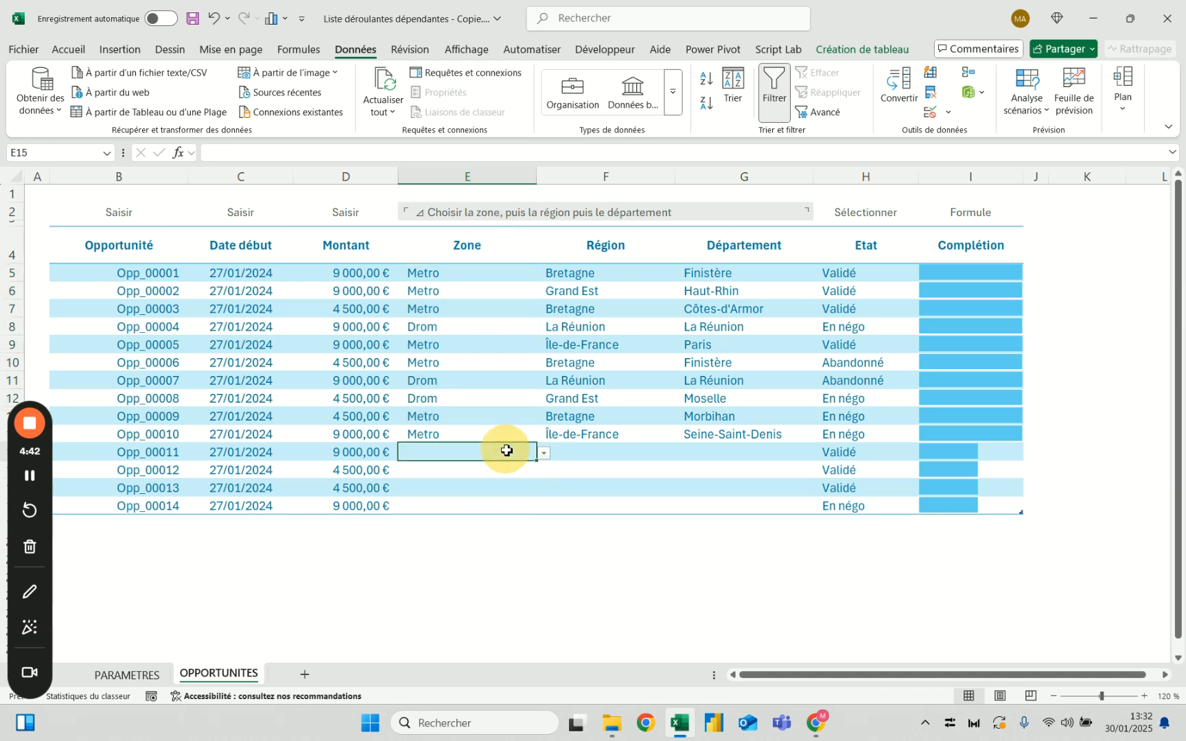
pyautogui.click(594, 455)
pyautogui.click(490, 453)
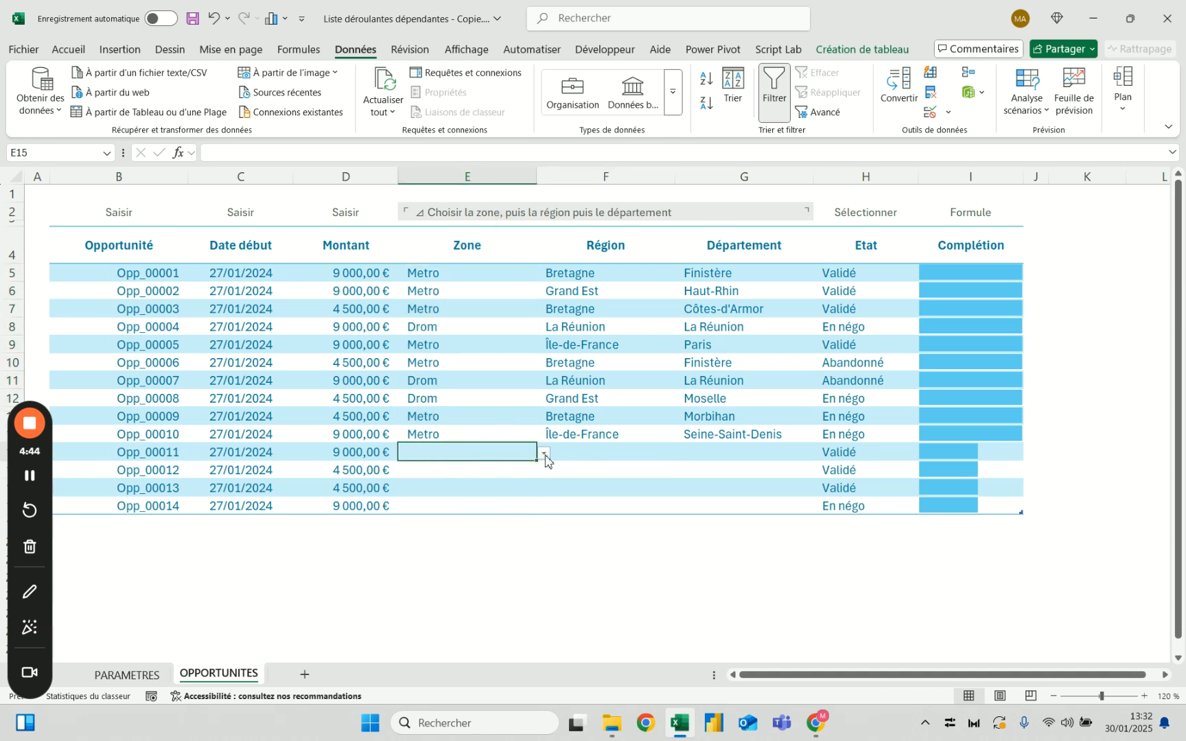
pyautogui.click(544, 454)
pyautogui.click(496, 483)
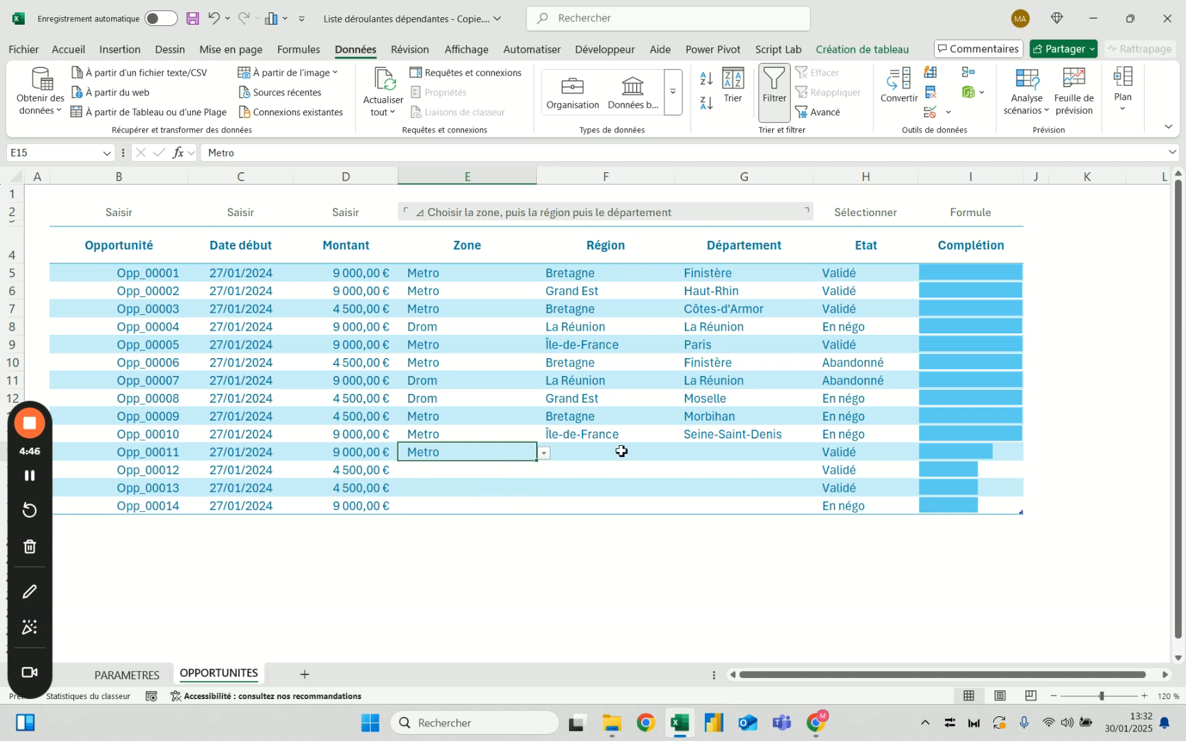
pyautogui.click(611, 453)
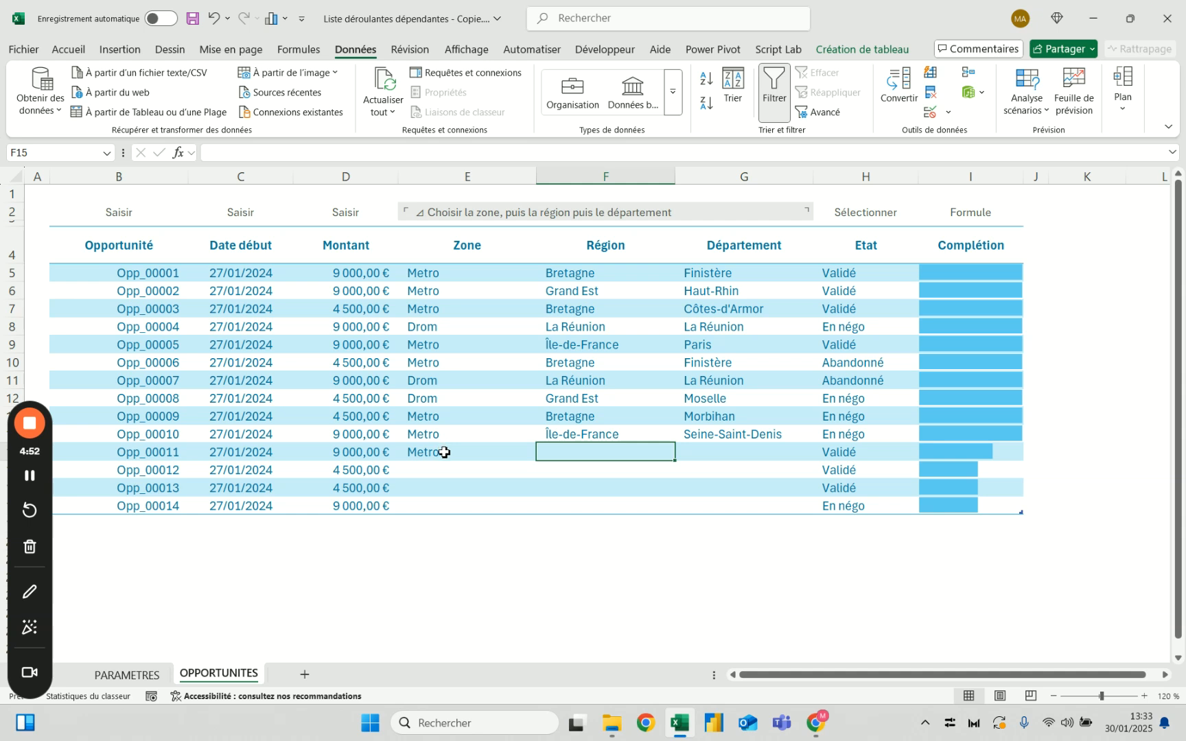
pyautogui.click(480, 450)
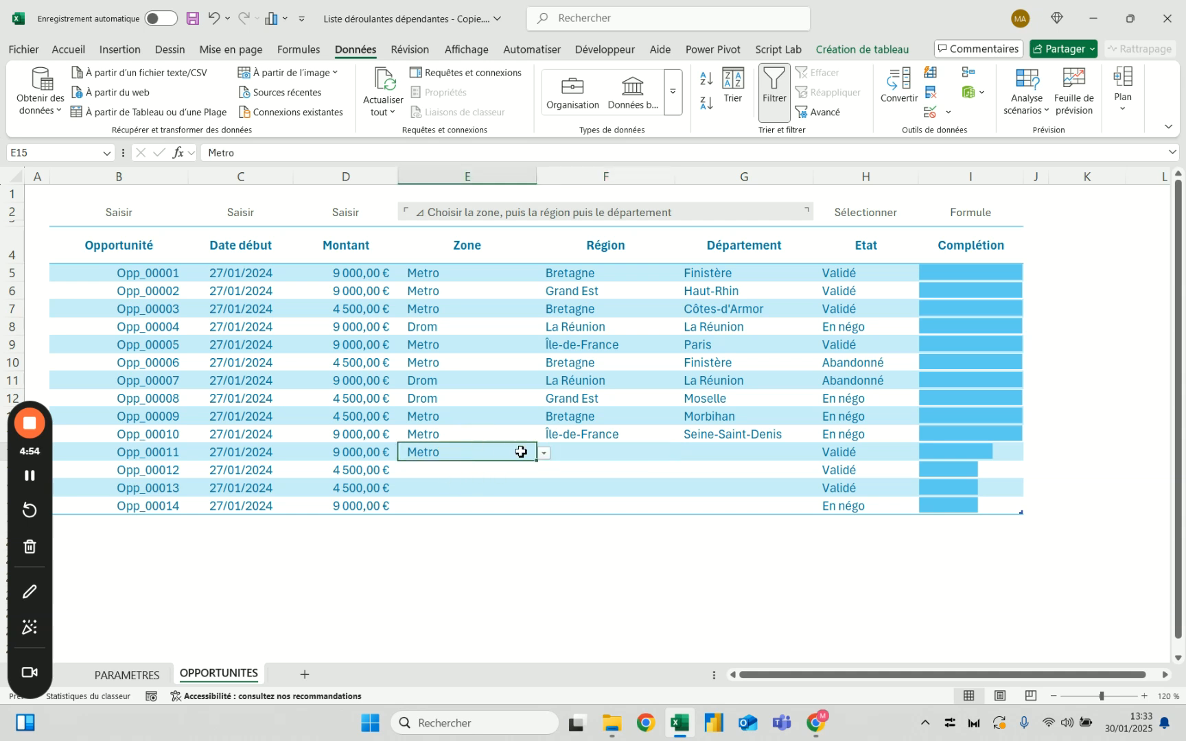
pyautogui.click(598, 452)
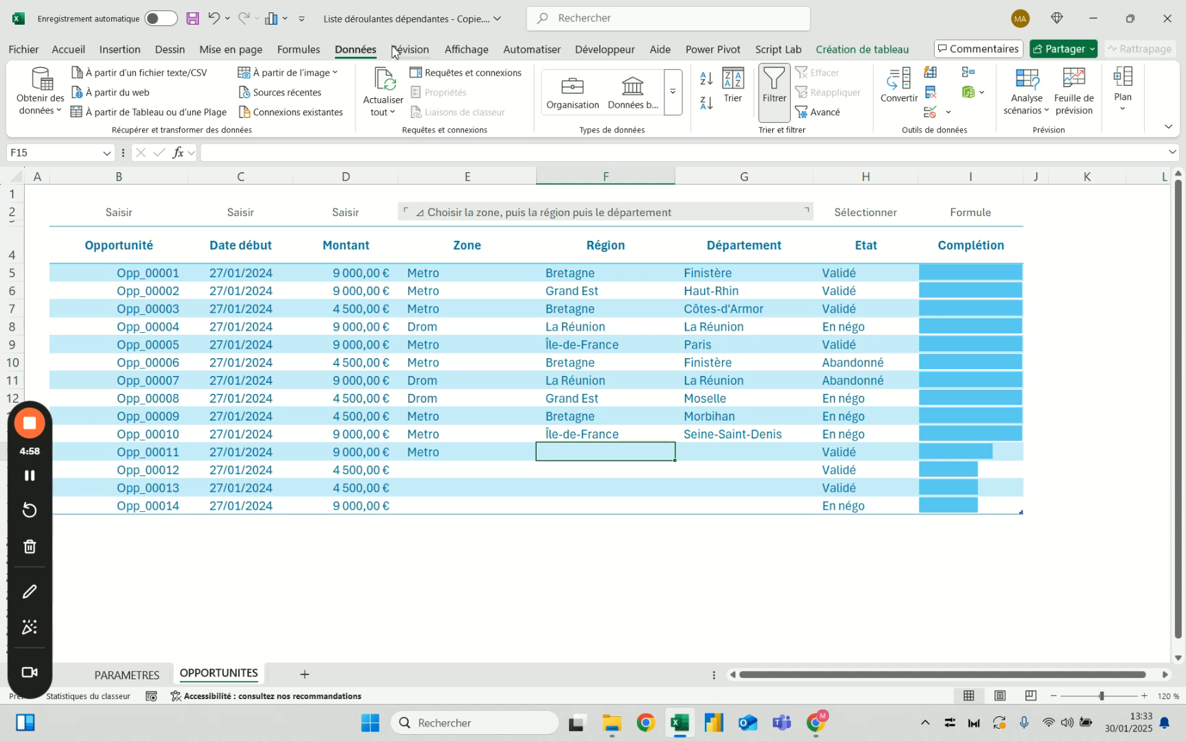
# Define the workbook-level name Liste_Régions referring to =Tab_Géographie[Région], the Région column on the PARAMETRES sheet
pyautogui.click(299, 50)
pyautogui.click(580, 89)
pyautogui.press('Escape')
pyautogui.click(127, 675)
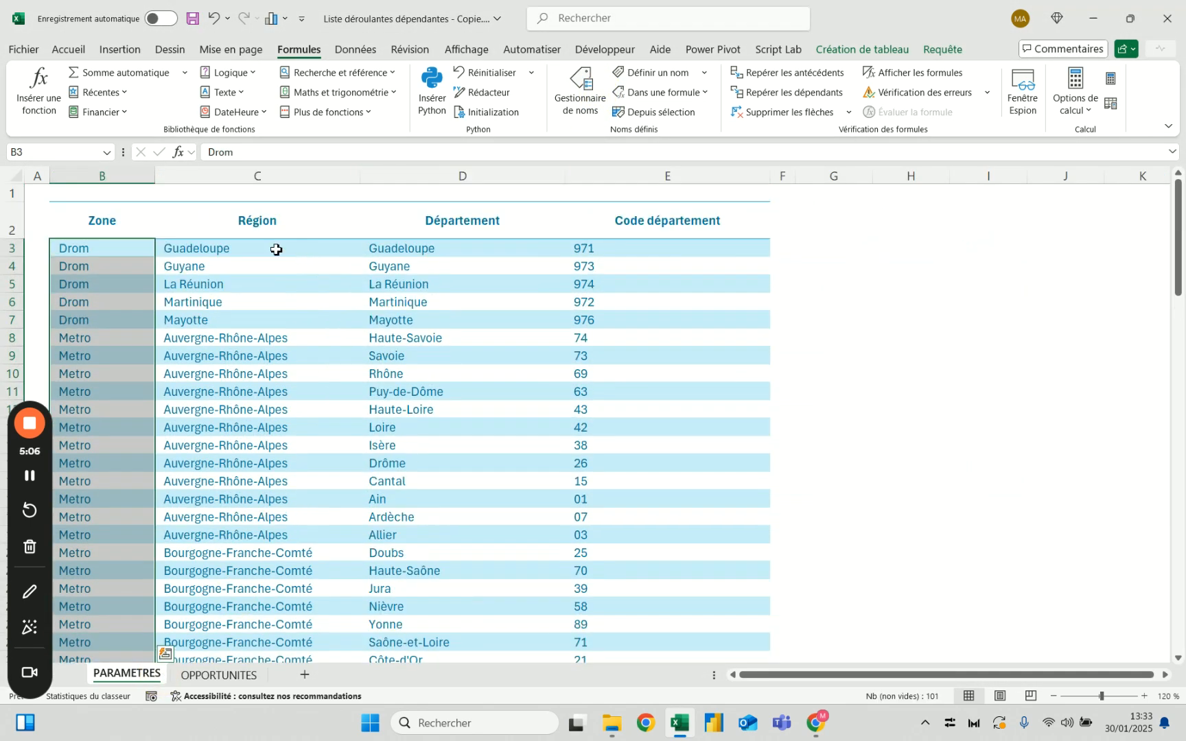
pyautogui.click(278, 202)
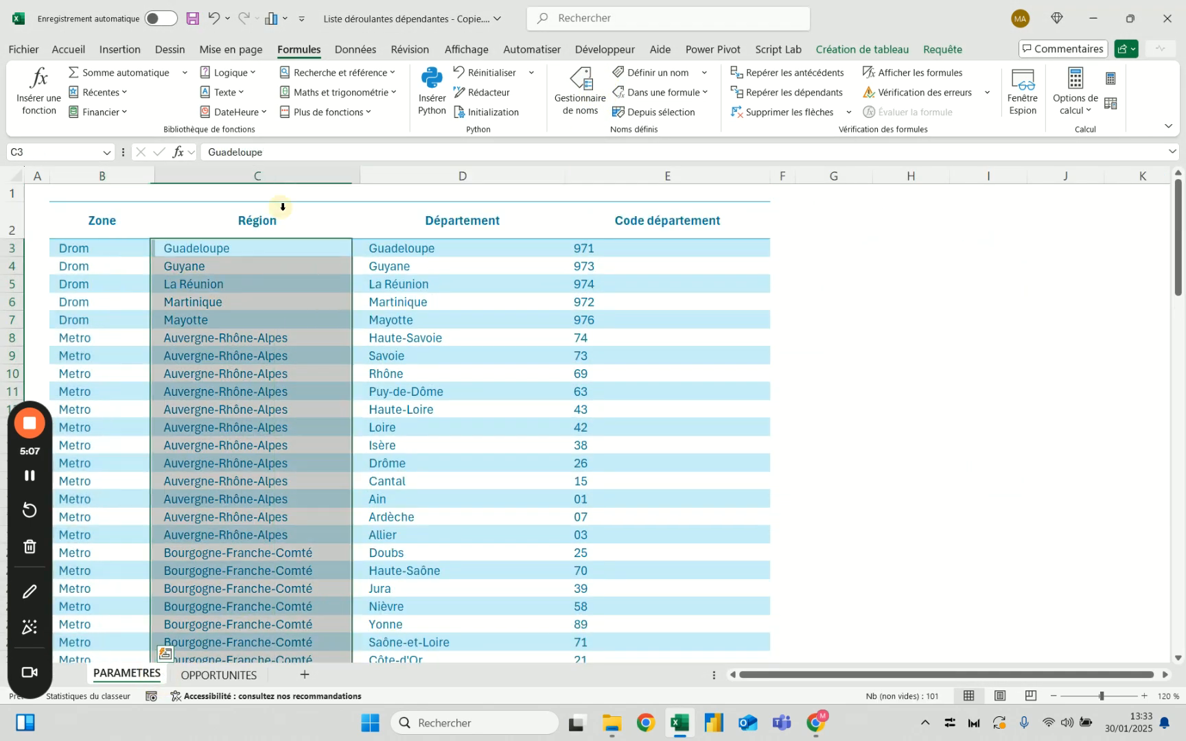
pyautogui.click(579, 99)
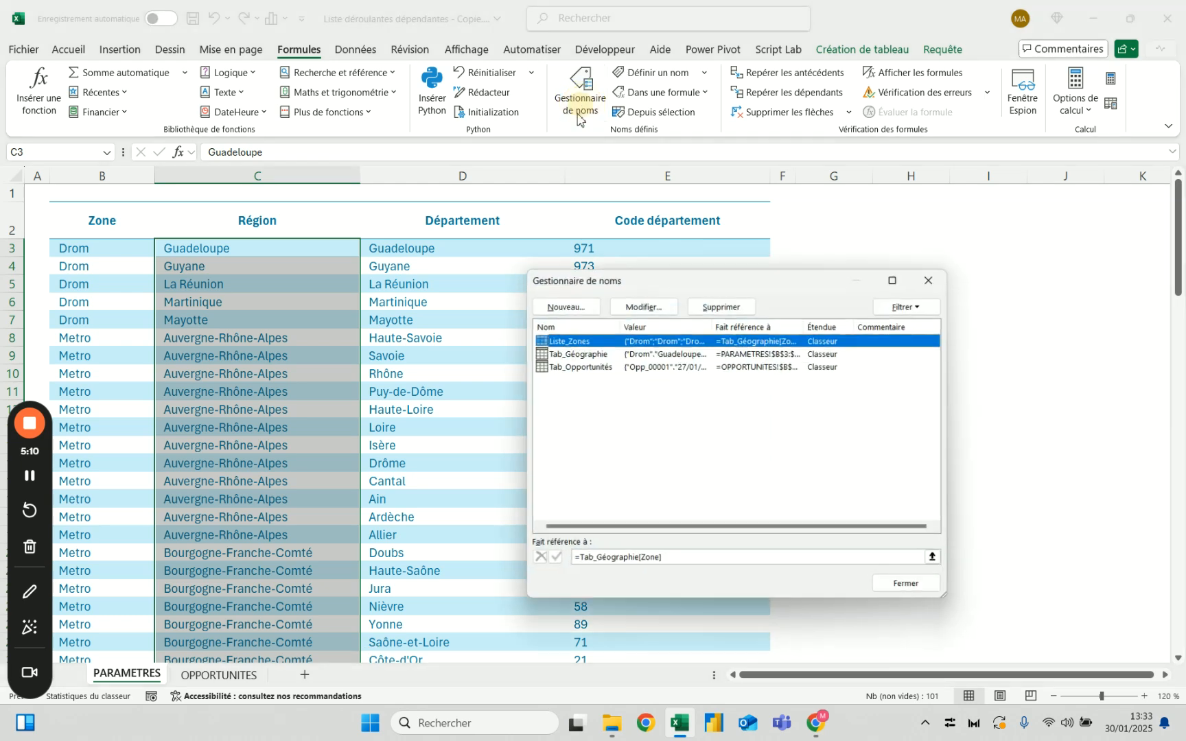
pyautogui.click(564, 305)
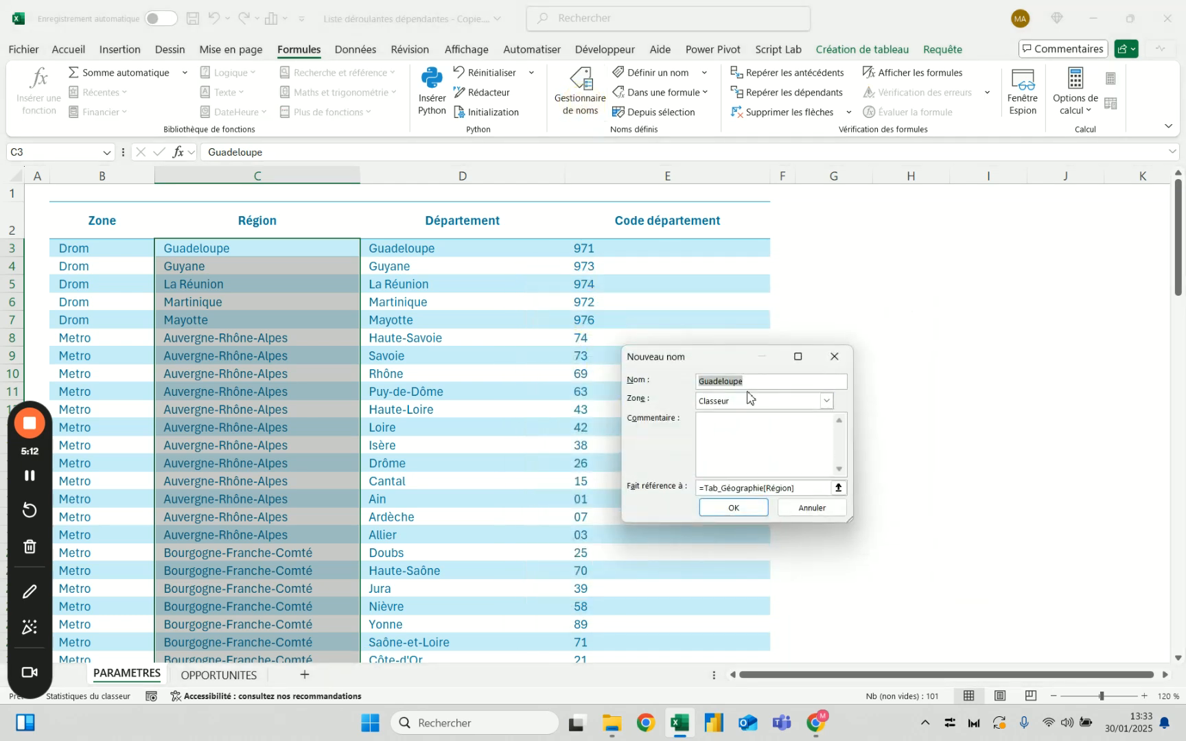
pyautogui.write('Liste_Régions')
pyautogui.click(746, 511)
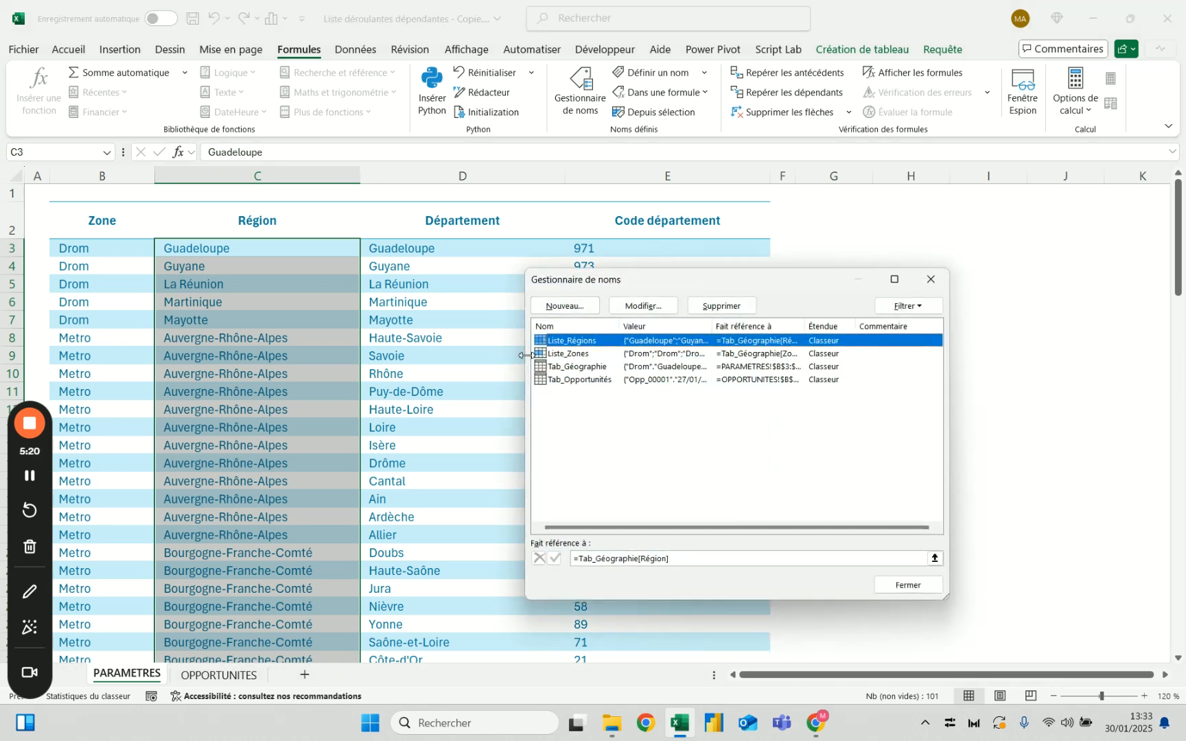
pyautogui.click(908, 585)
# Define the workbook-level name Liste_Départements referring to =Tab_Géographie[Département], the Département column on the PARAMETRES sheet
pyautogui.click(473, 203)
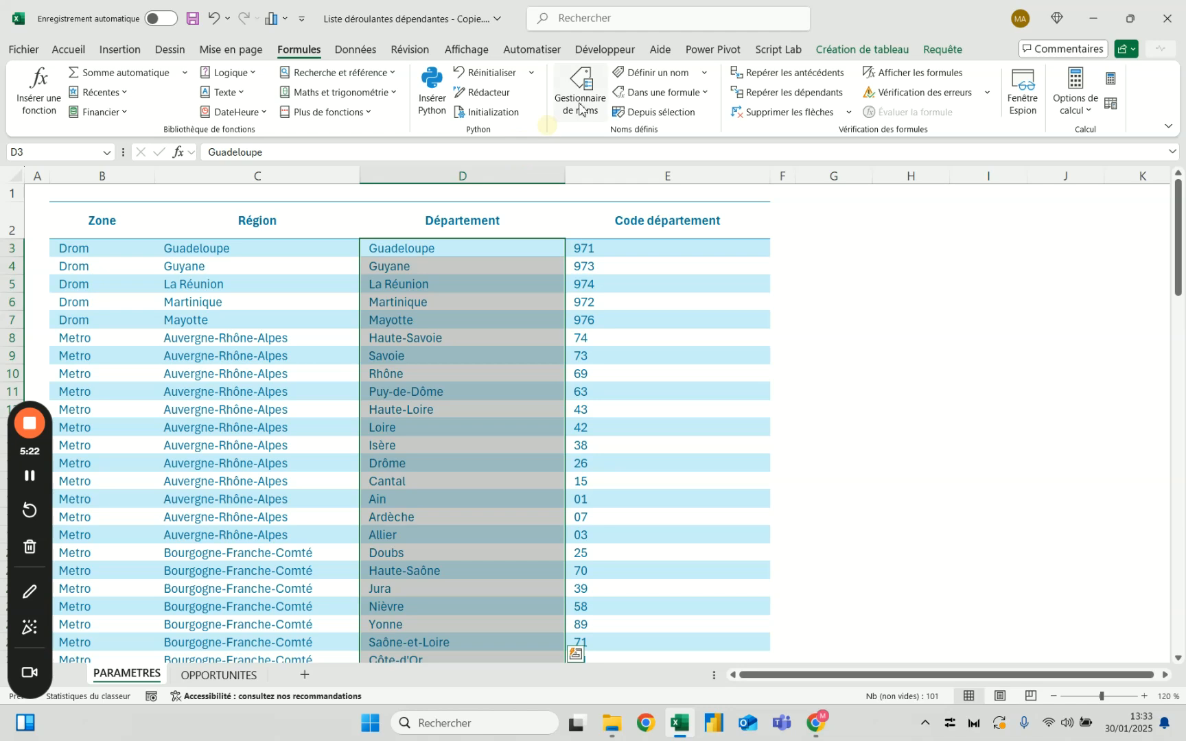
pyautogui.click(580, 90)
pyautogui.click(569, 310)
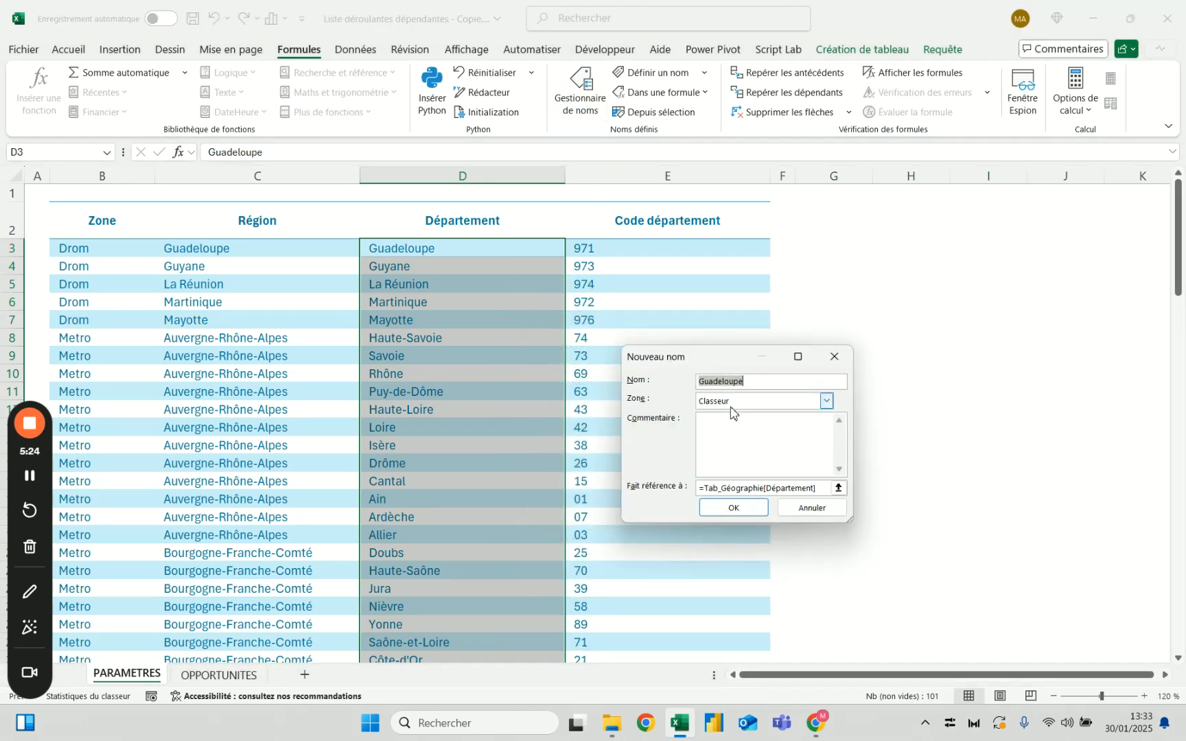
pyautogui.write('Liste_Départements')
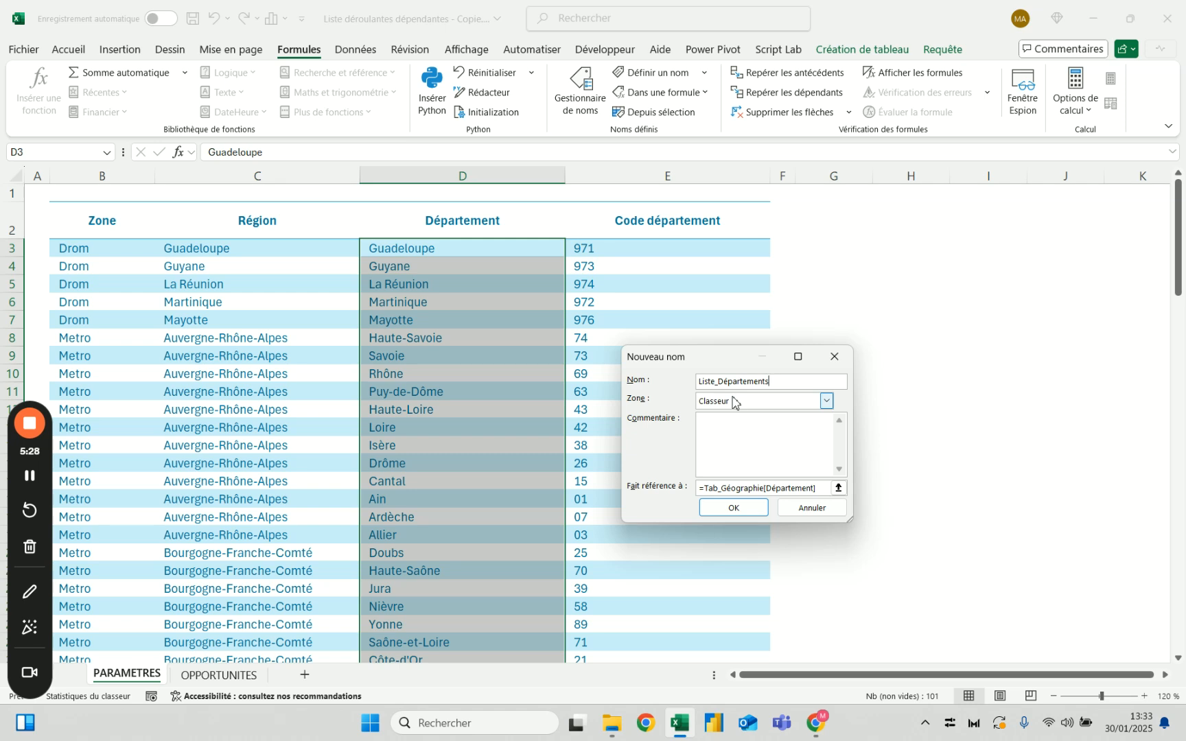
pyautogui.click(732, 508)
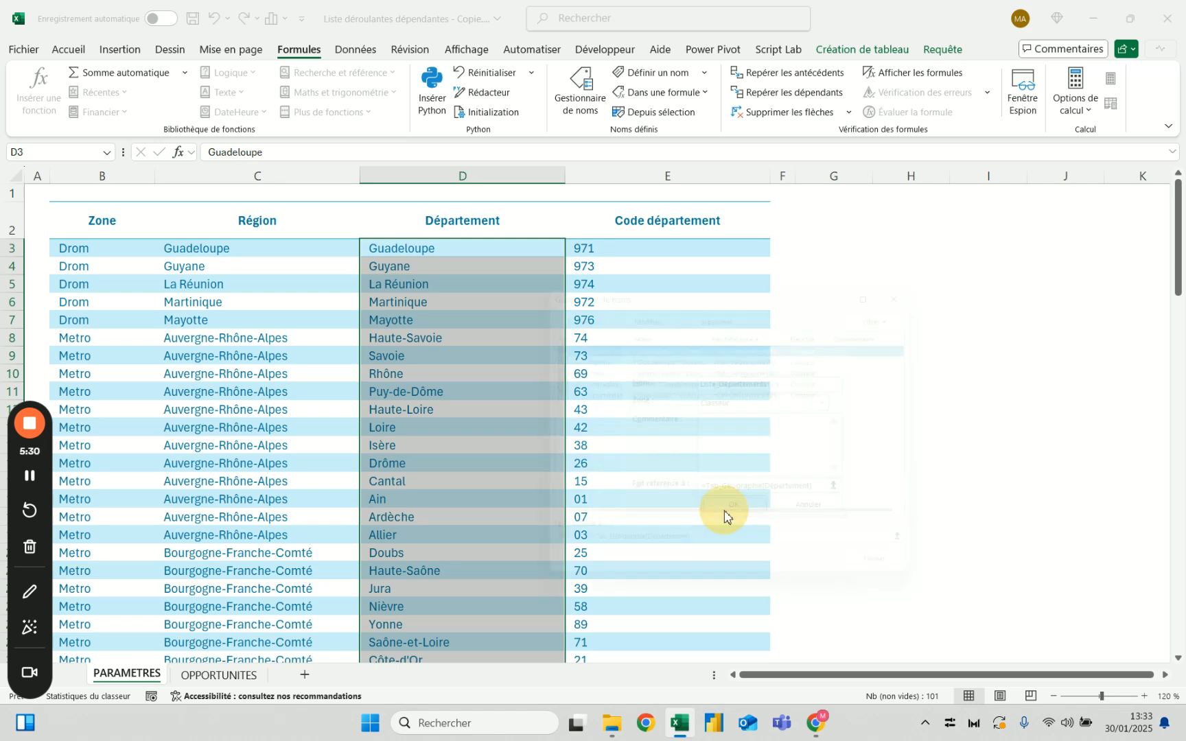
pyautogui.click(915, 585)
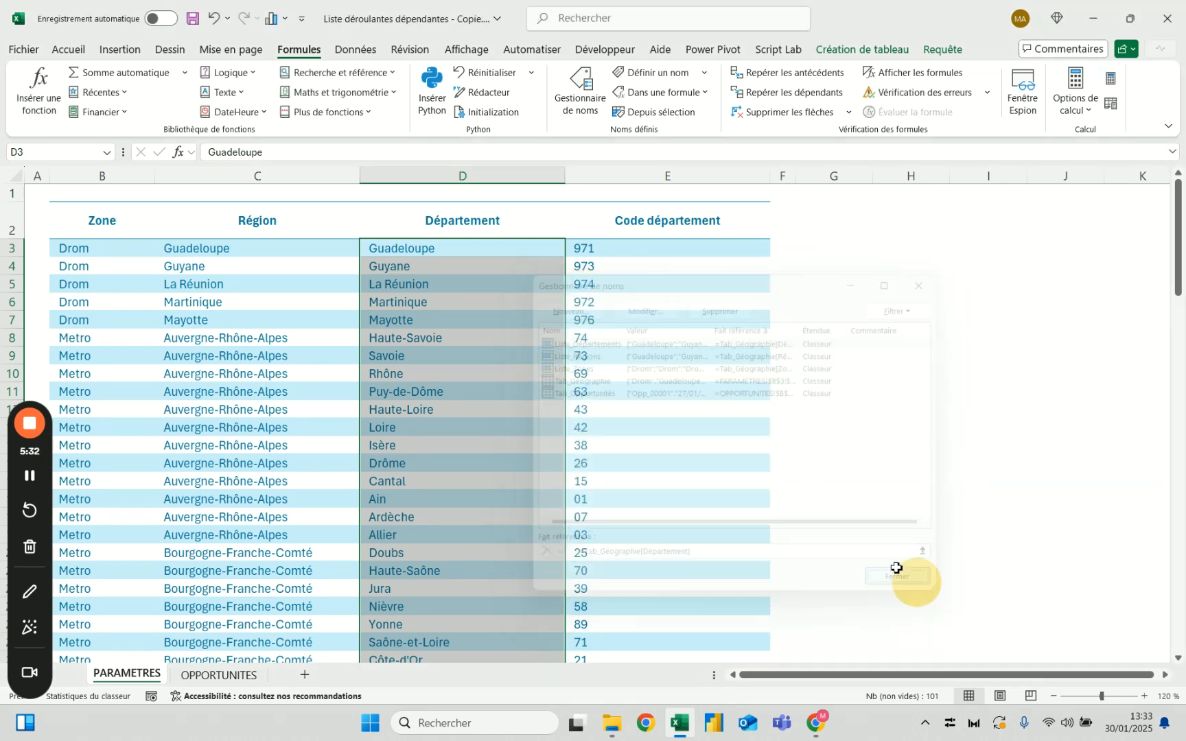
# Review the references of the zone, region and department list names against the PARAMETRES column headers
pyautogui.click(103, 224)
pyautogui.click(212, 223)
pyautogui.click(451, 224)
pyautogui.click(580, 89)
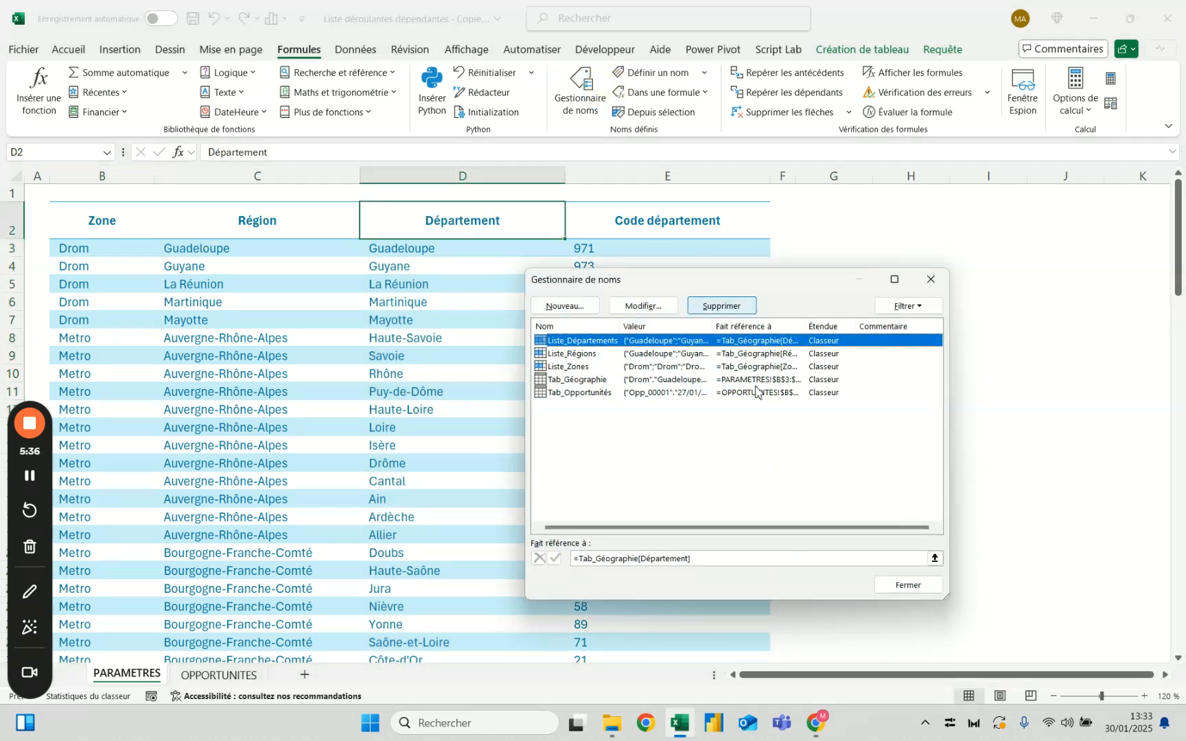
pyautogui.click(589, 368)
pyautogui.click(589, 354)
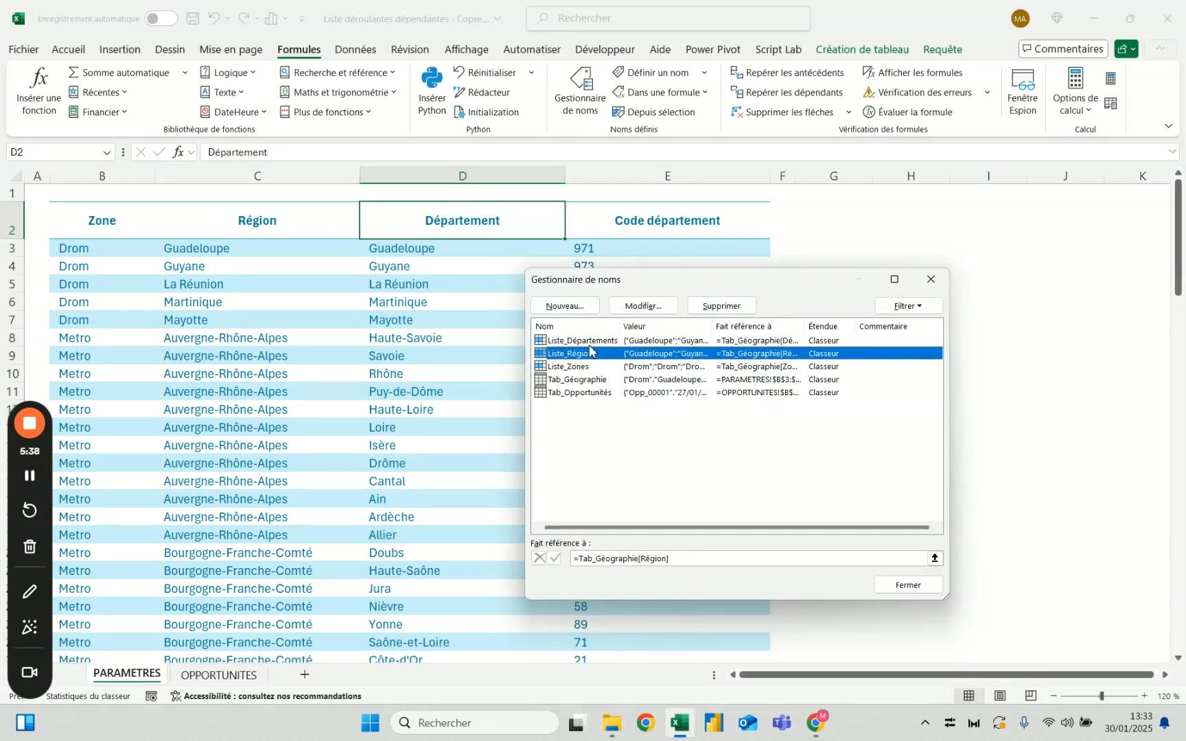
pyautogui.click(588, 342)
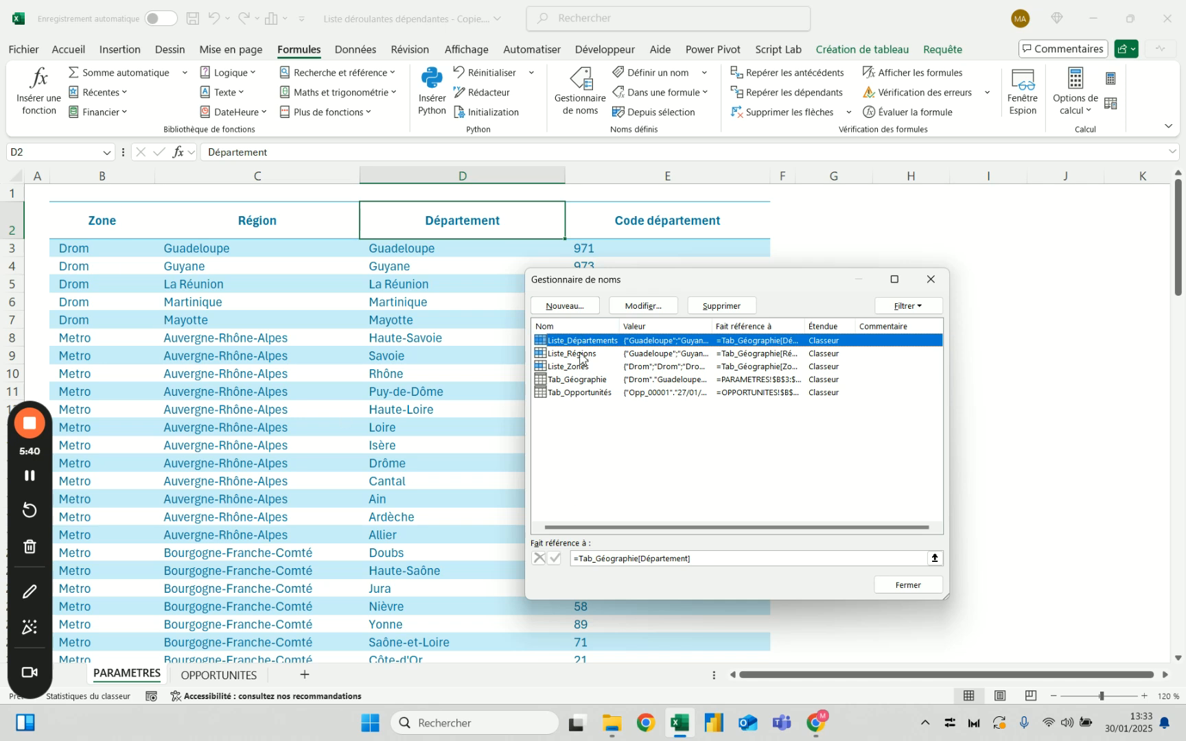
pyautogui.click(910, 584)
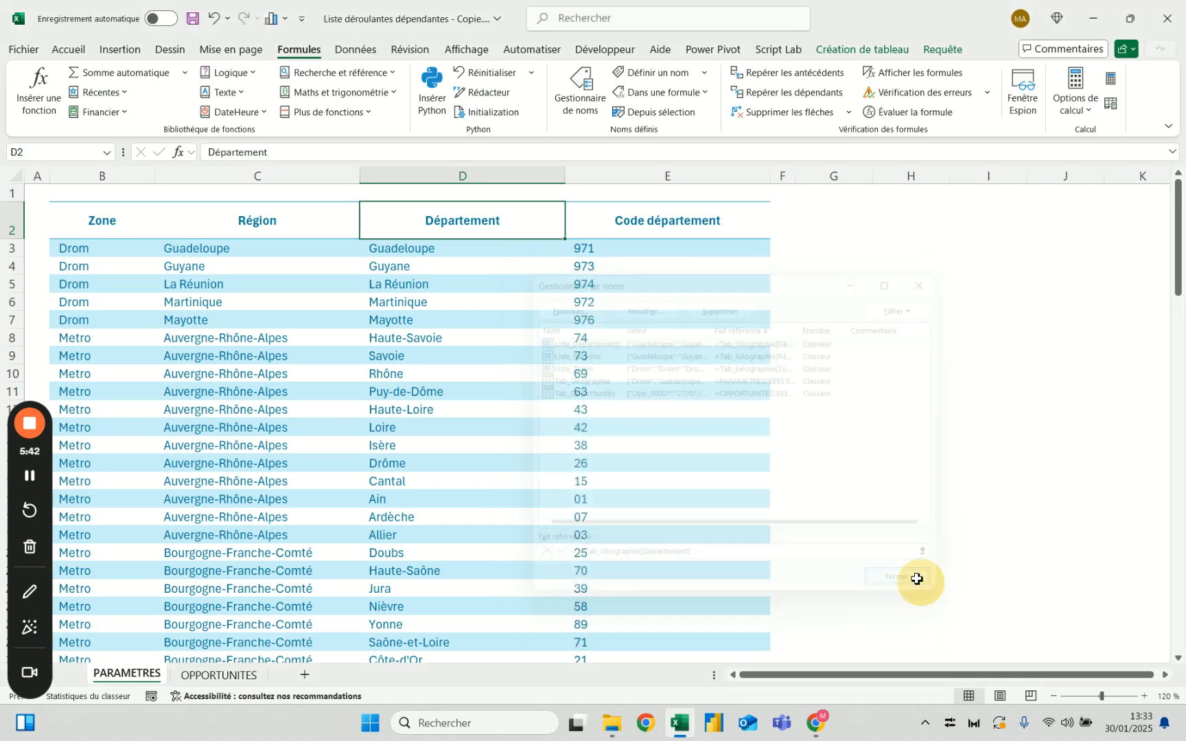
# Return to the OPPORTUNITES sheet and go to the empty area below the opportunities table
pyautogui.click(220, 677)
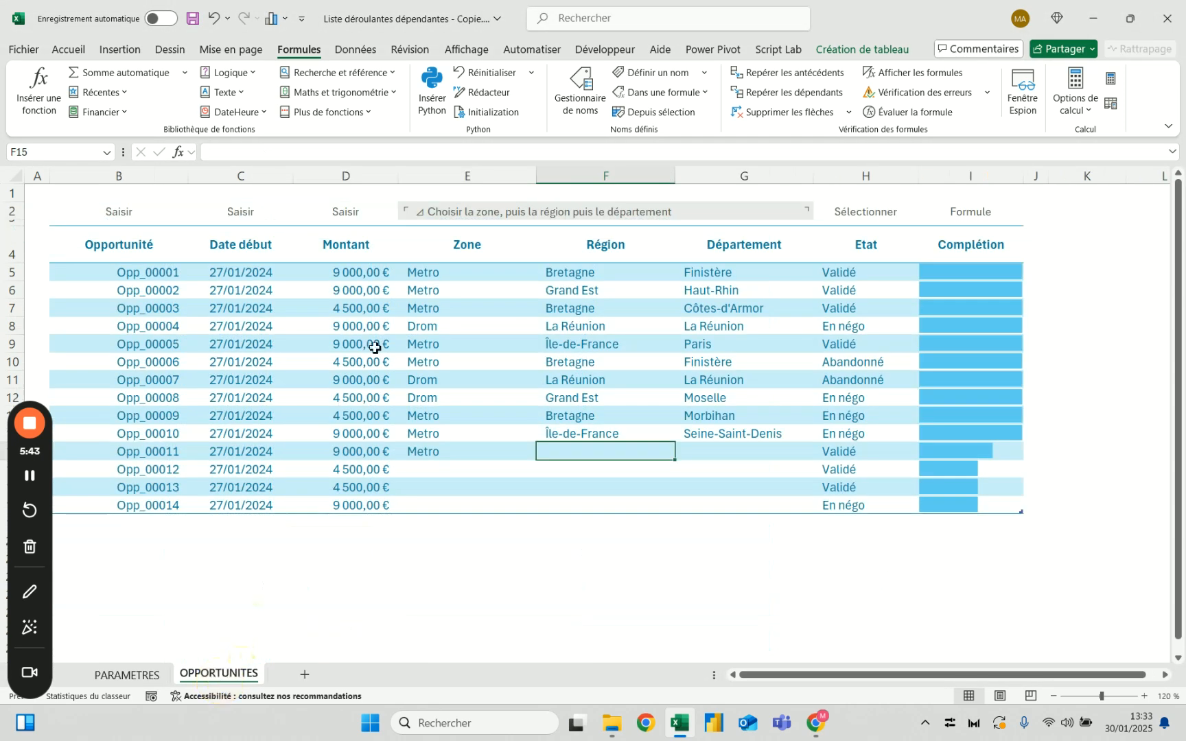
pyautogui.click(471, 227)
pyautogui.click(466, 285)
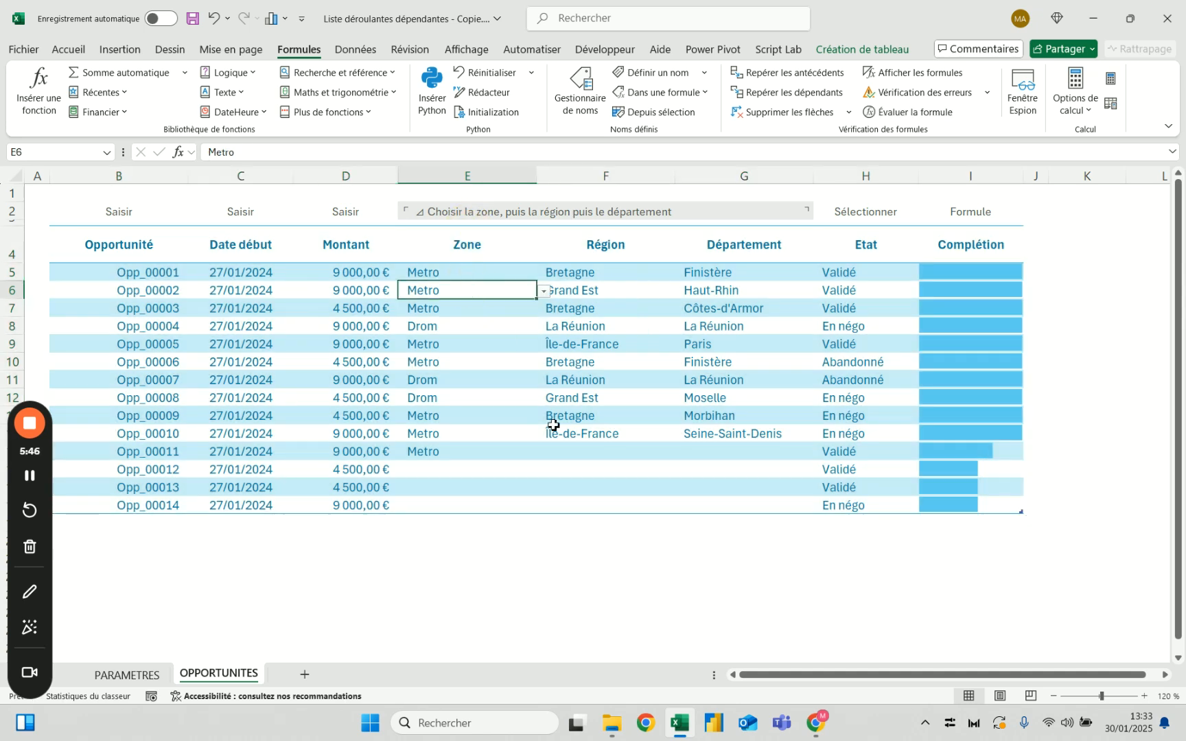
pyautogui.click(582, 451)
pyautogui.click(594, 540)
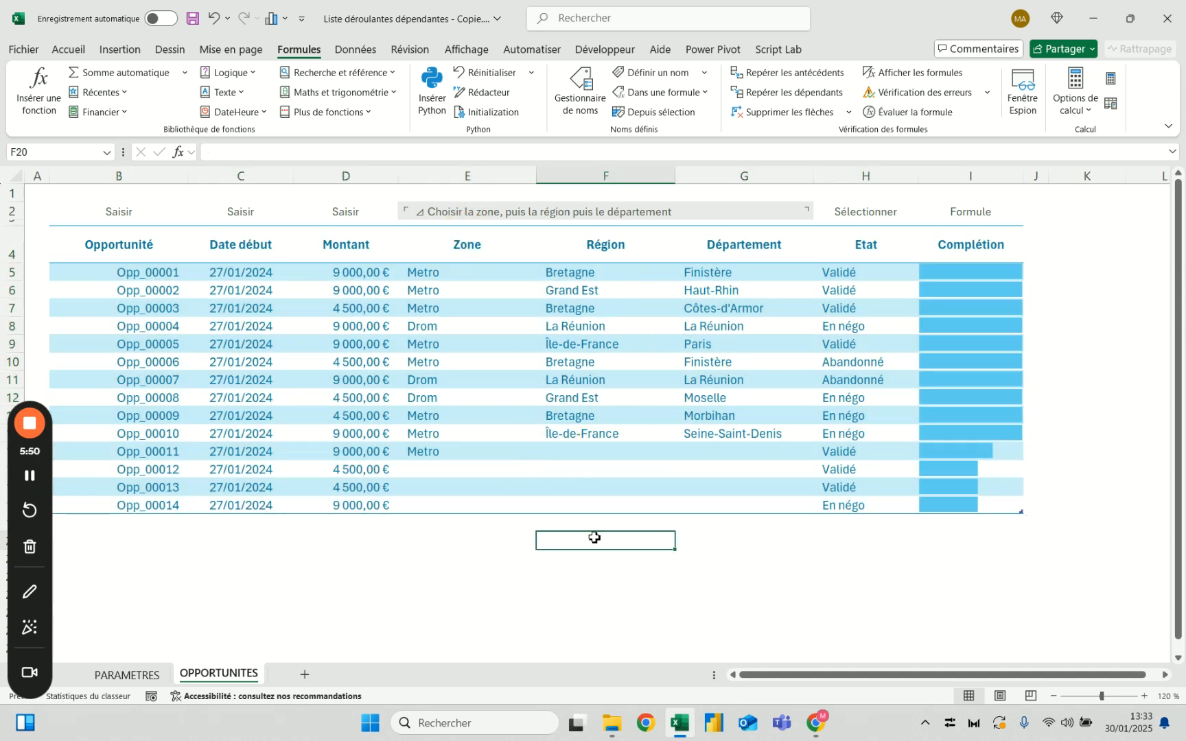
# Try the formula =Liste_Zones in cell E20, look through the spilled values and undo the entry
pyautogui.click(435, 451)
pyautogui.click(441, 528)
pyautogui.click(439, 536)
pyautogui.write('=lis')
pyautogui.press('Down')
pyautogui.press('Down')
pyautogui.press('Tab')
pyautogui.press('Return')
pyautogui.scroll(-10, 411, 553)
pyautogui.scroll(10, 411, 553)
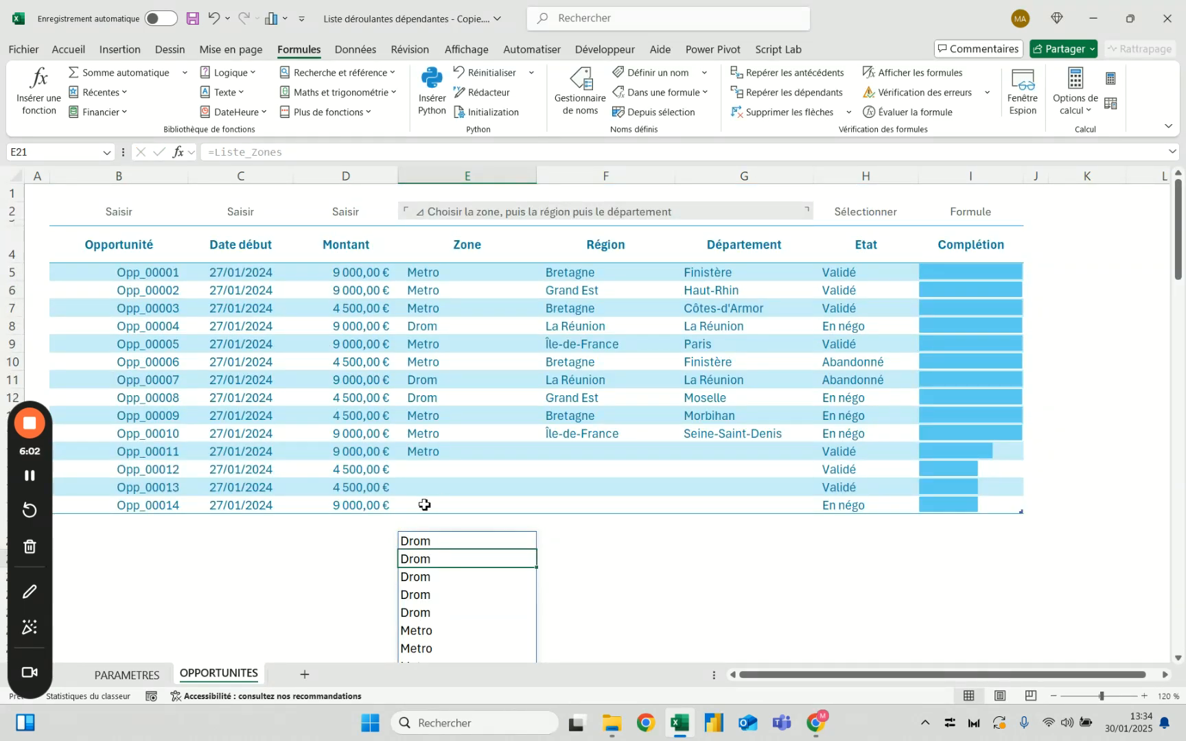
pyautogui.click(216, 25)
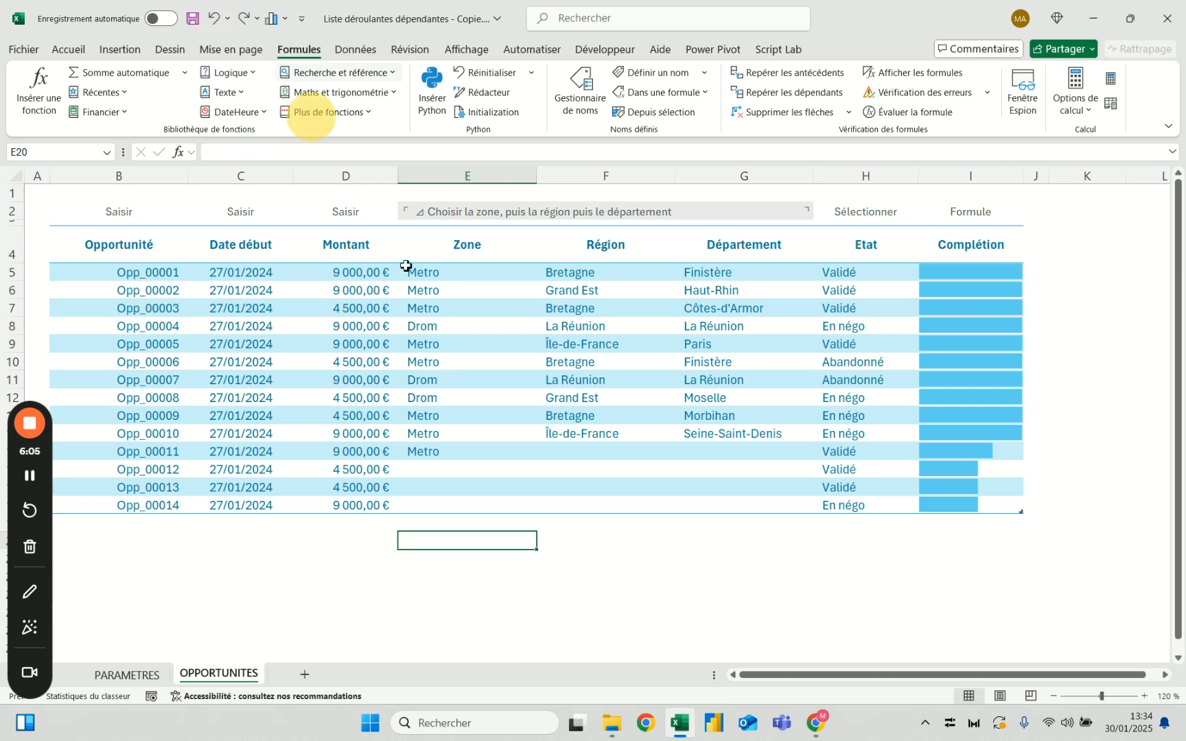
# Enter the formula =Liste_Régions in cell F20 below the table and look through the spilled regions
pyautogui.click(591, 548)
pyautogui.write('=')
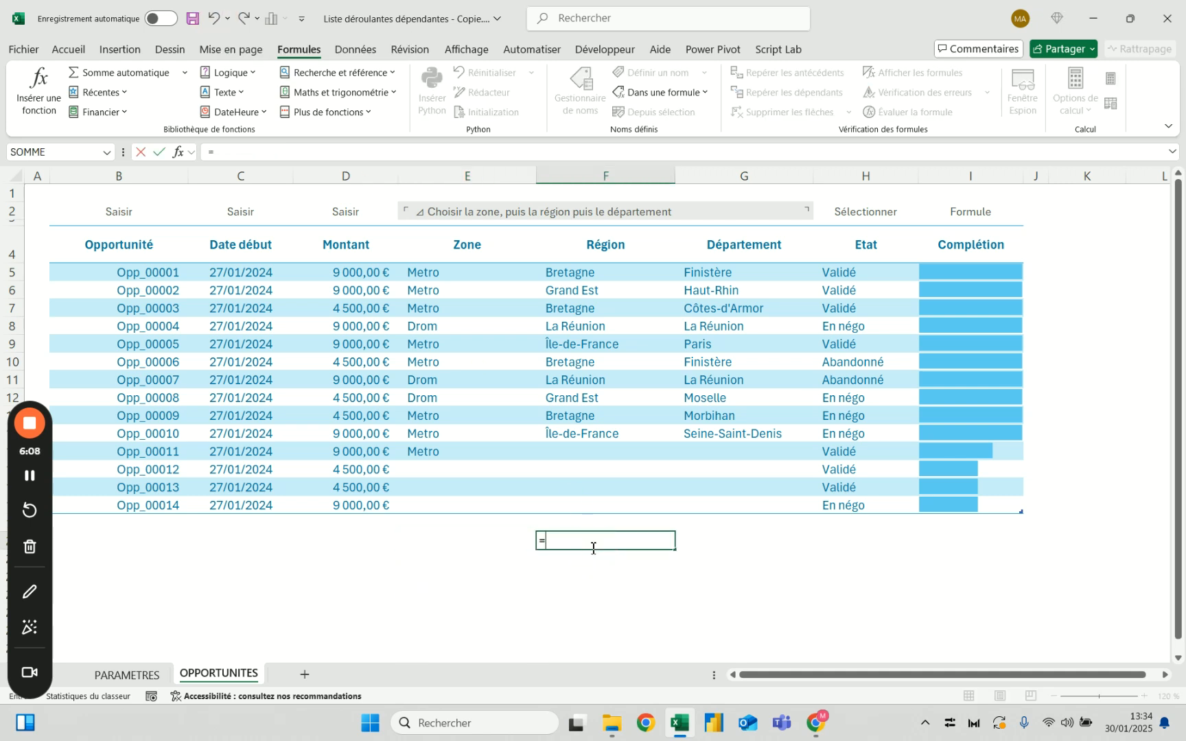
pyautogui.write('lis')
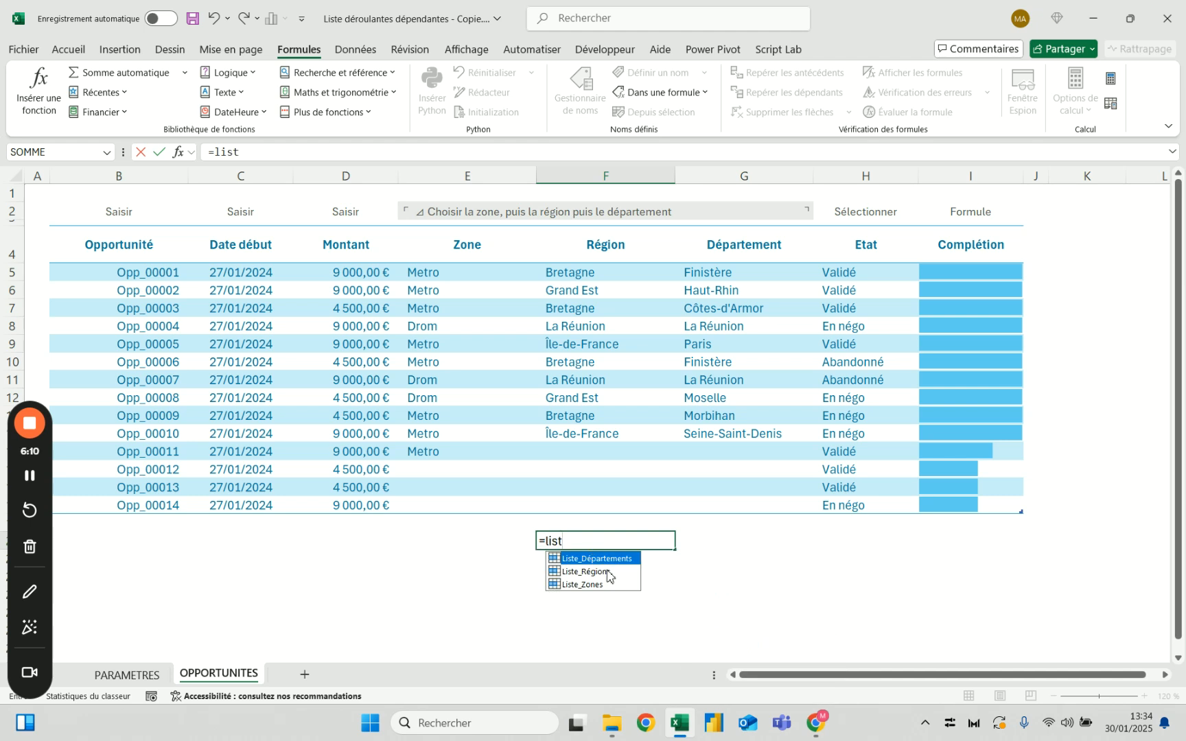
pyautogui.write('t')
pyautogui.doubleClick(586, 571)
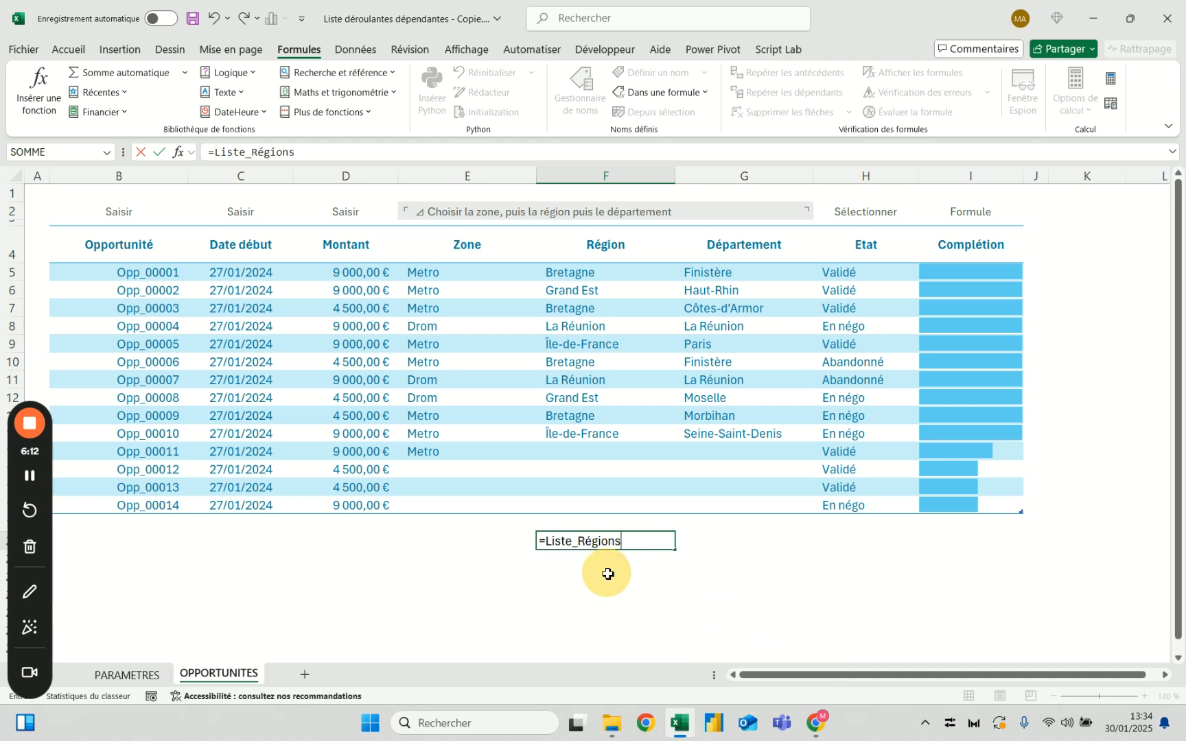
pyautogui.press('Return')
pyautogui.press('Up')
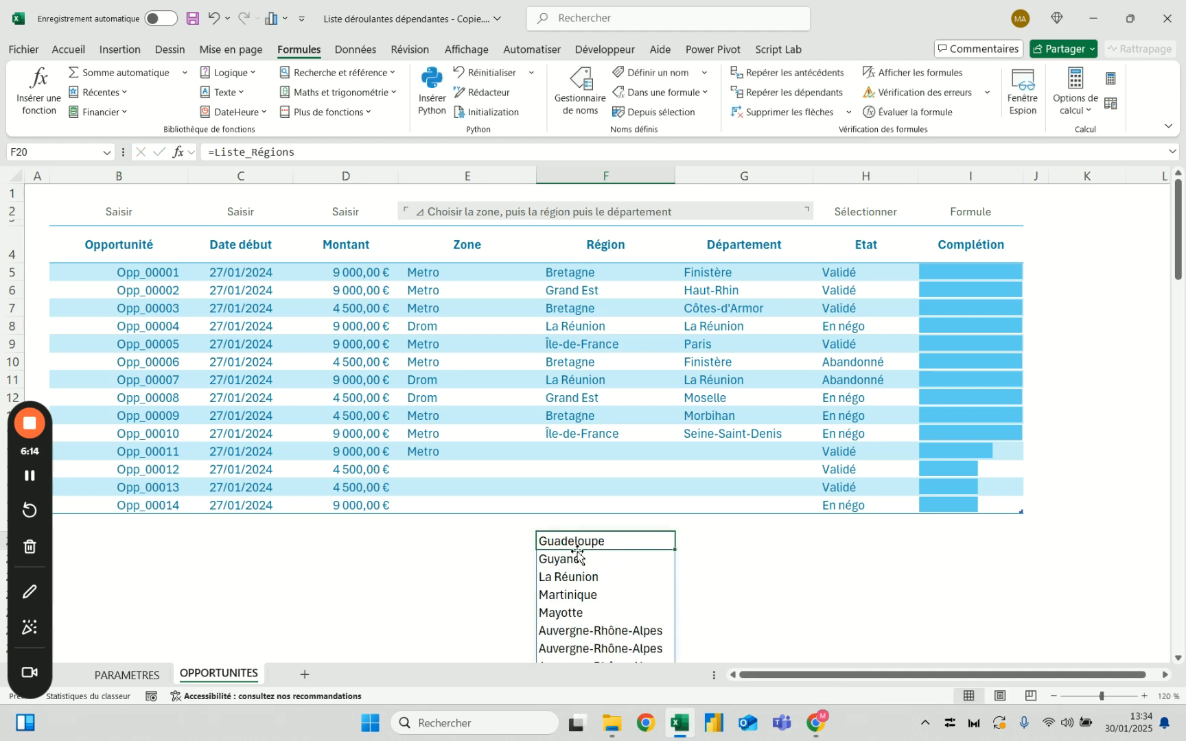
pyautogui.scroll(-11, 584, 543)
pyautogui.scroll(11, 584, 542)
pyautogui.click(424, 454)
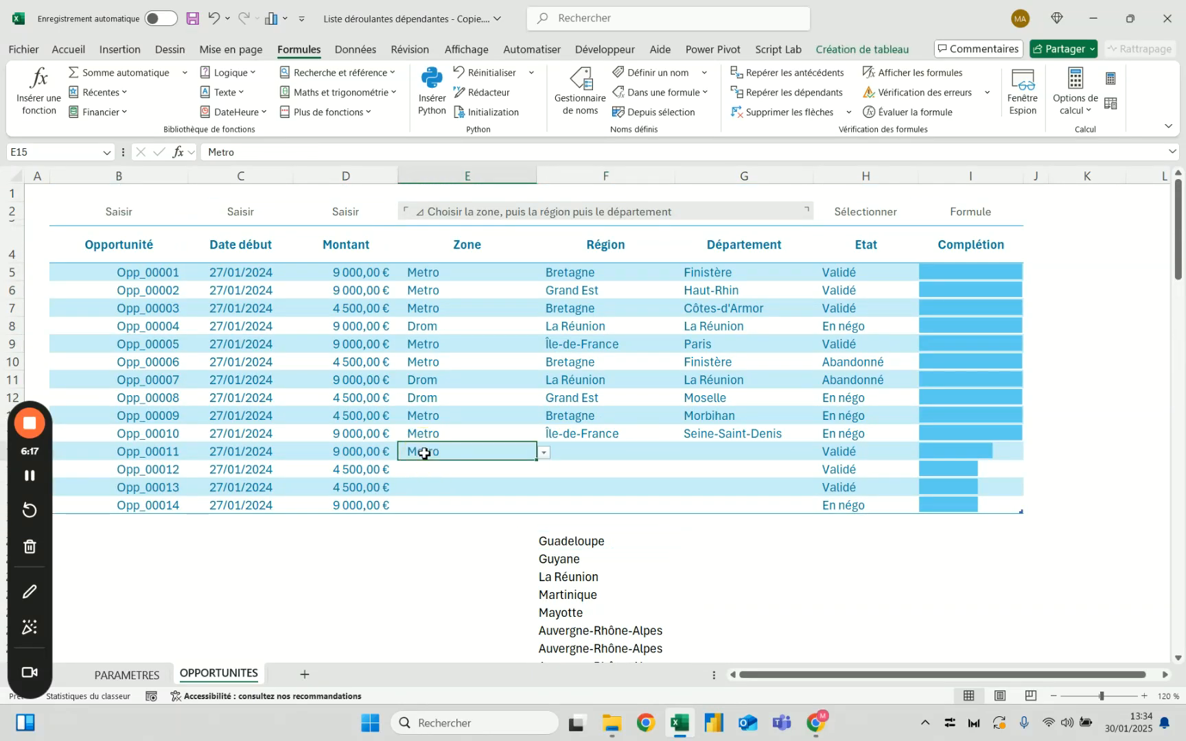
pyautogui.click(593, 539)
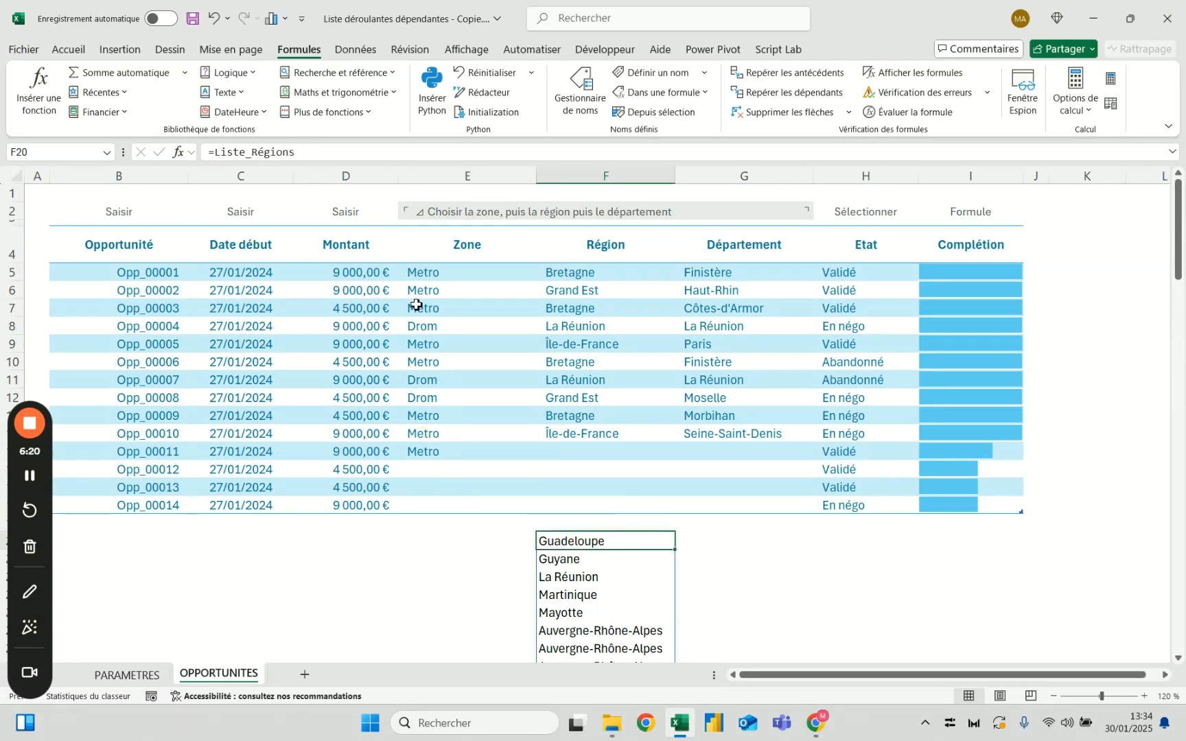
pyautogui.click(453, 273)
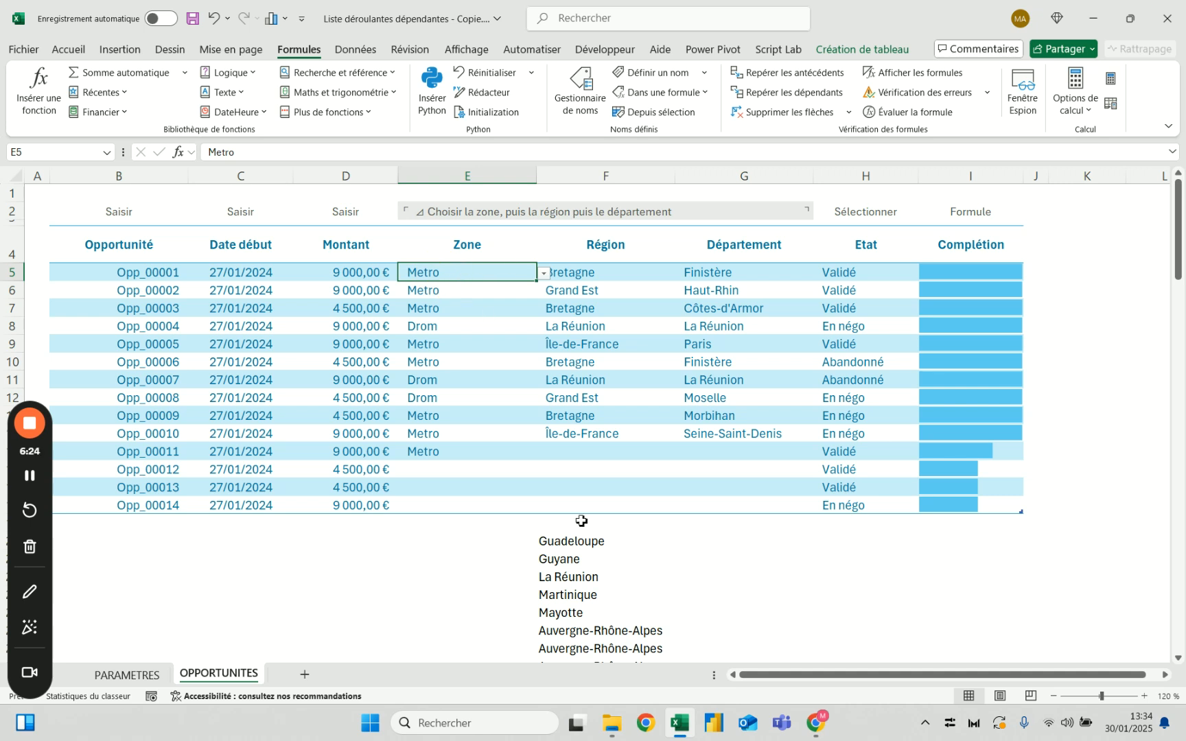
pyautogui.click(591, 542)
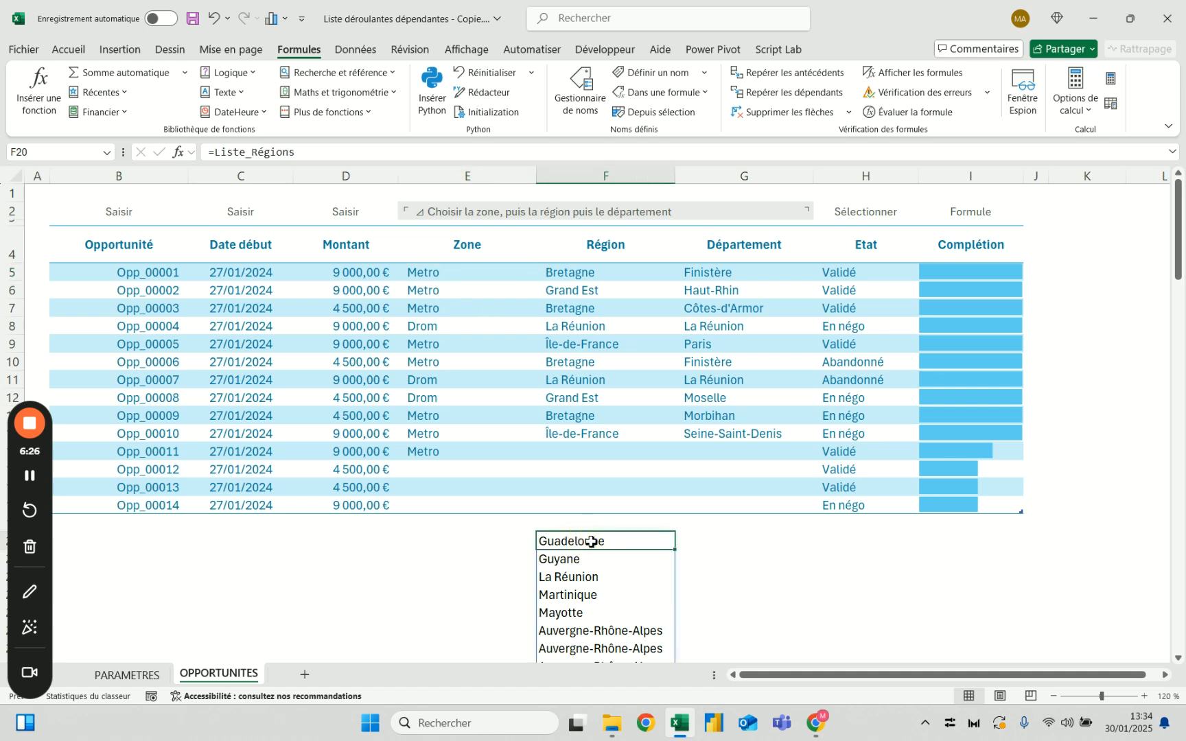
pyautogui.write('=')
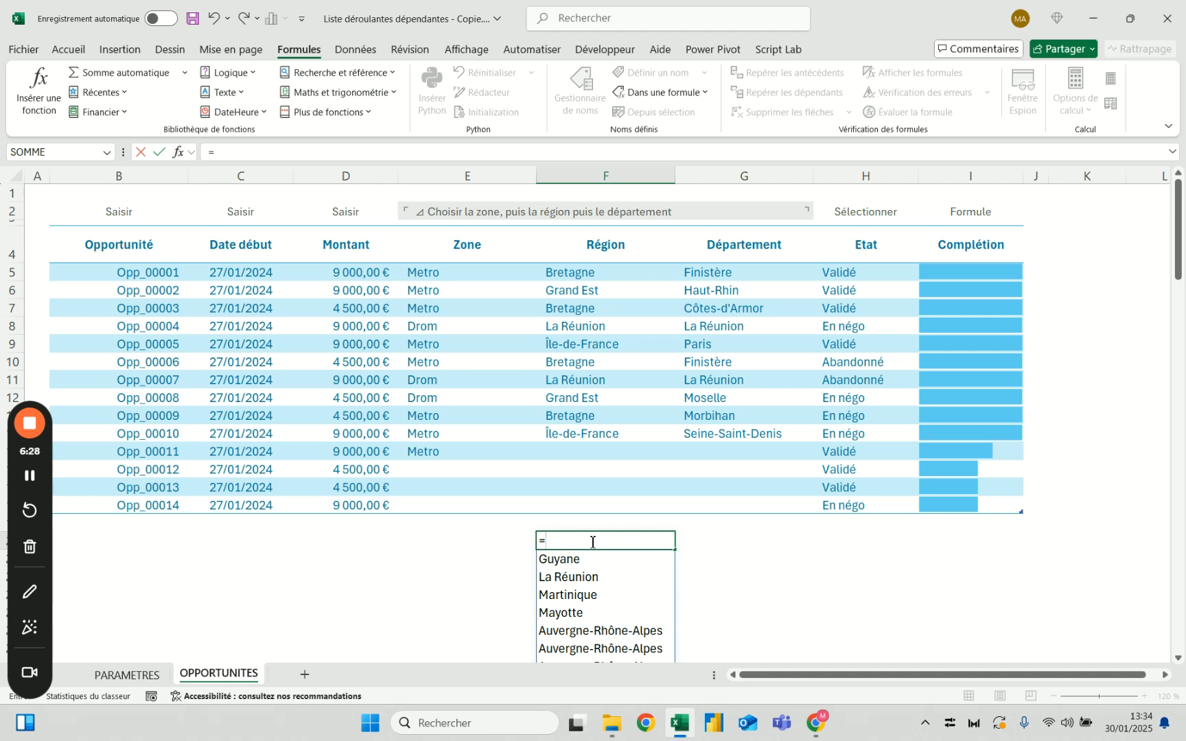
pyautogui.write('filtre(')
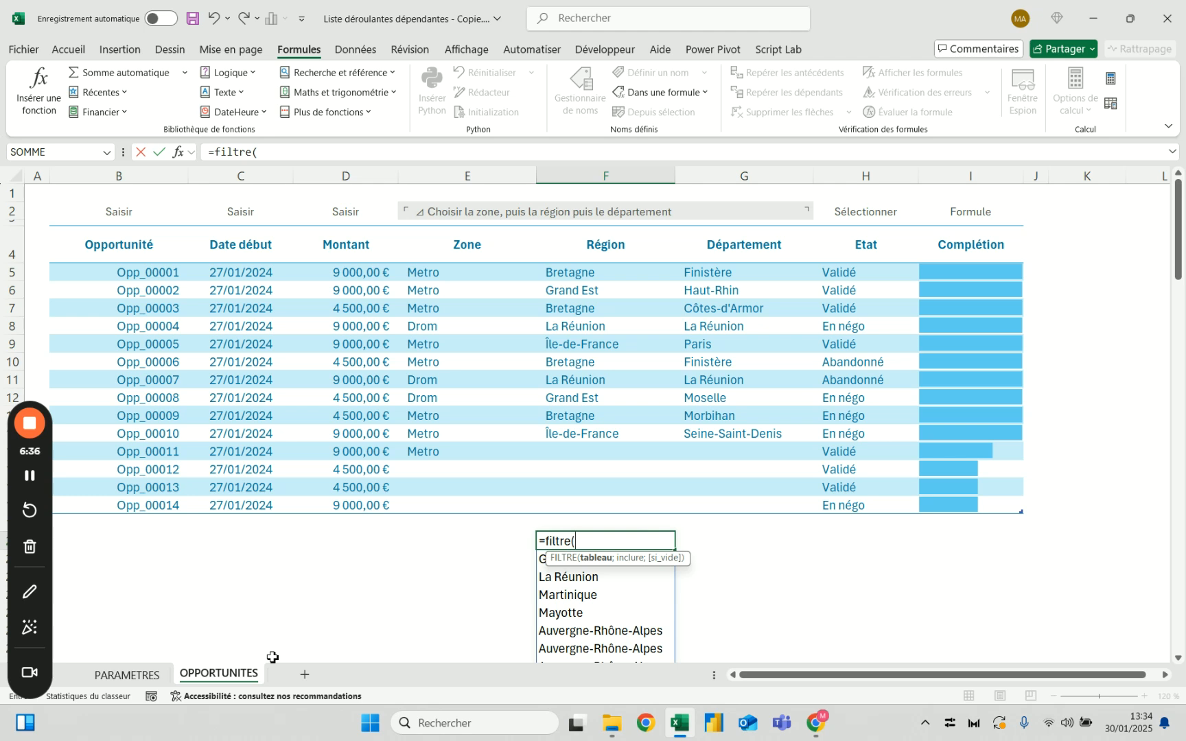
pyautogui.press('Escape')
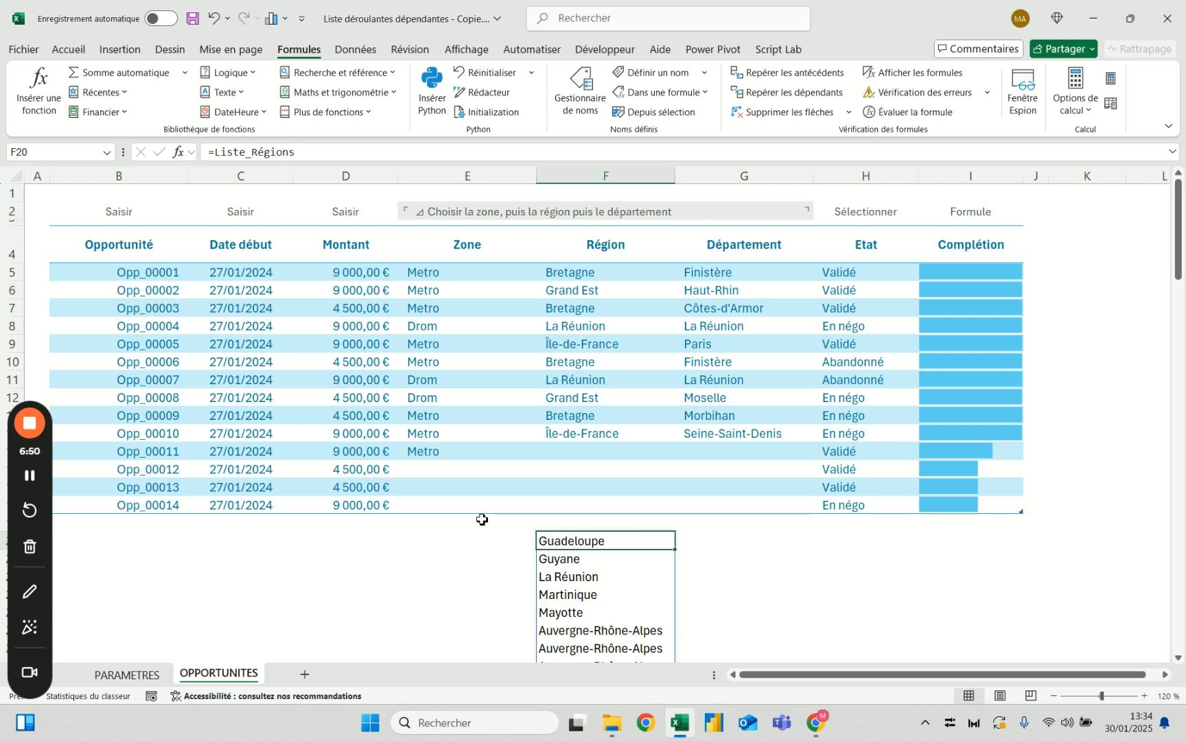
pyautogui.moveTo(214, 152); pyautogui.dragTo(392, 151)
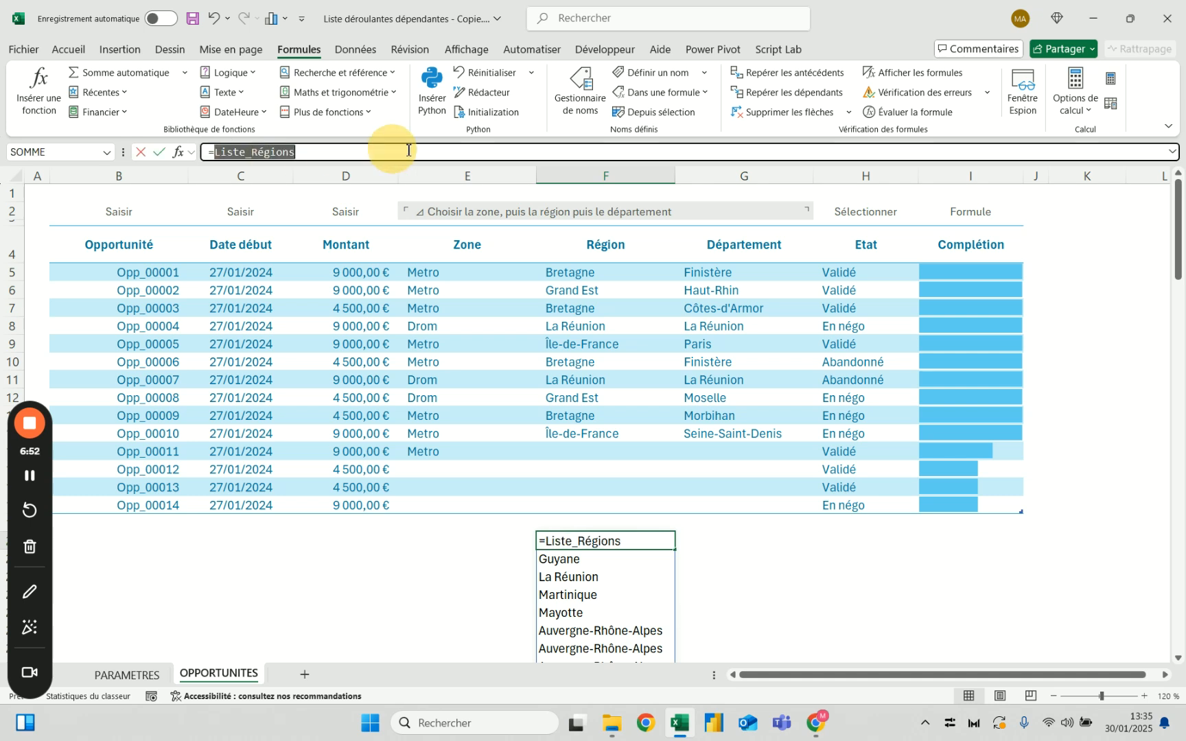
pyautogui.write('recherchex(')
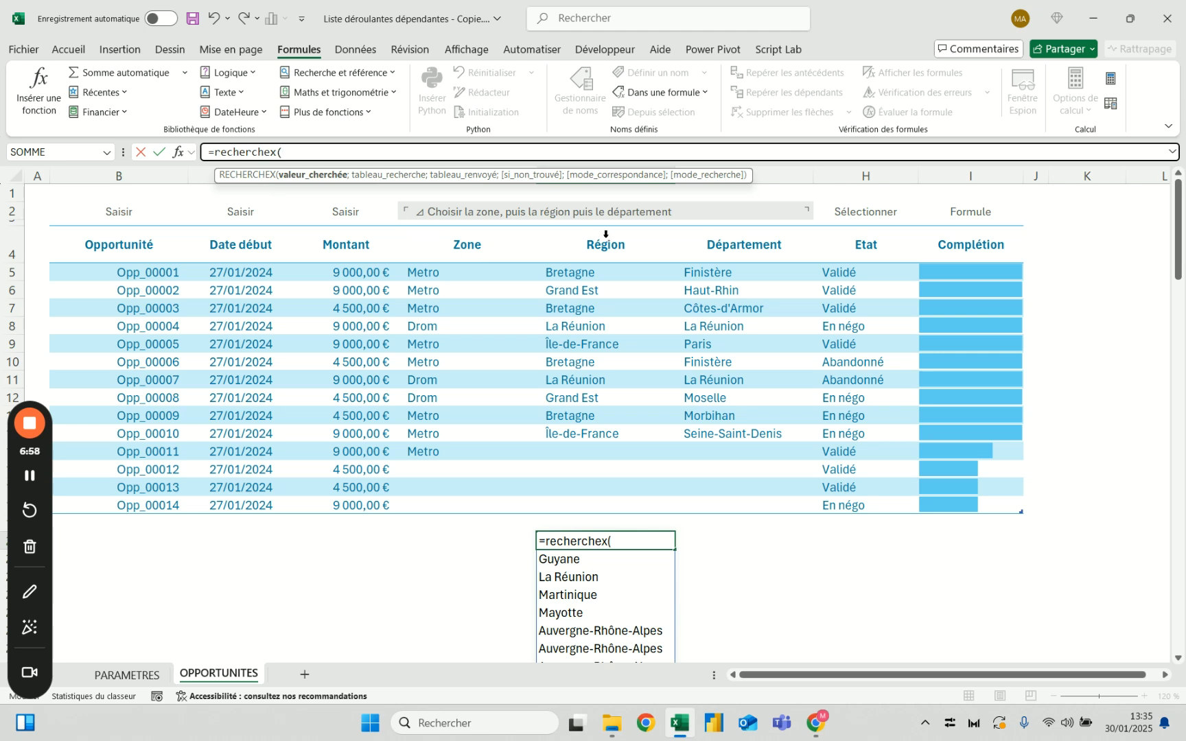
pyautogui.click(127, 675)
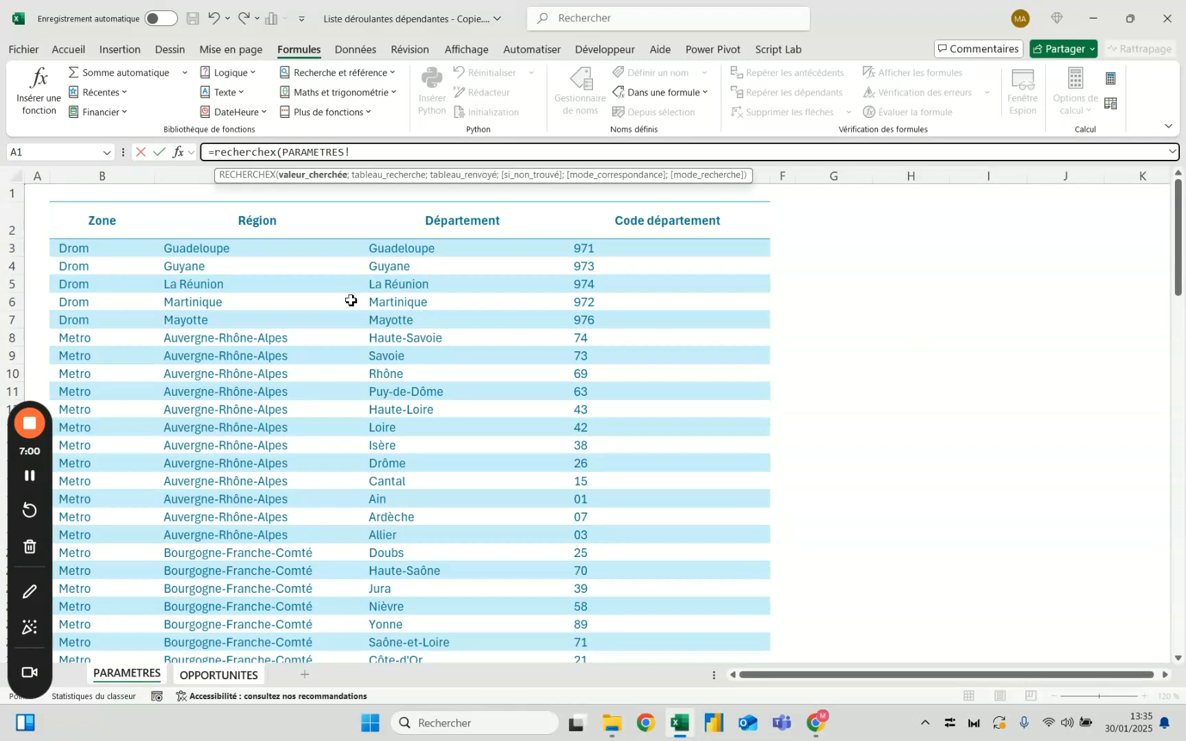
pyautogui.click(269, 207)
pyautogui.press('Escape')
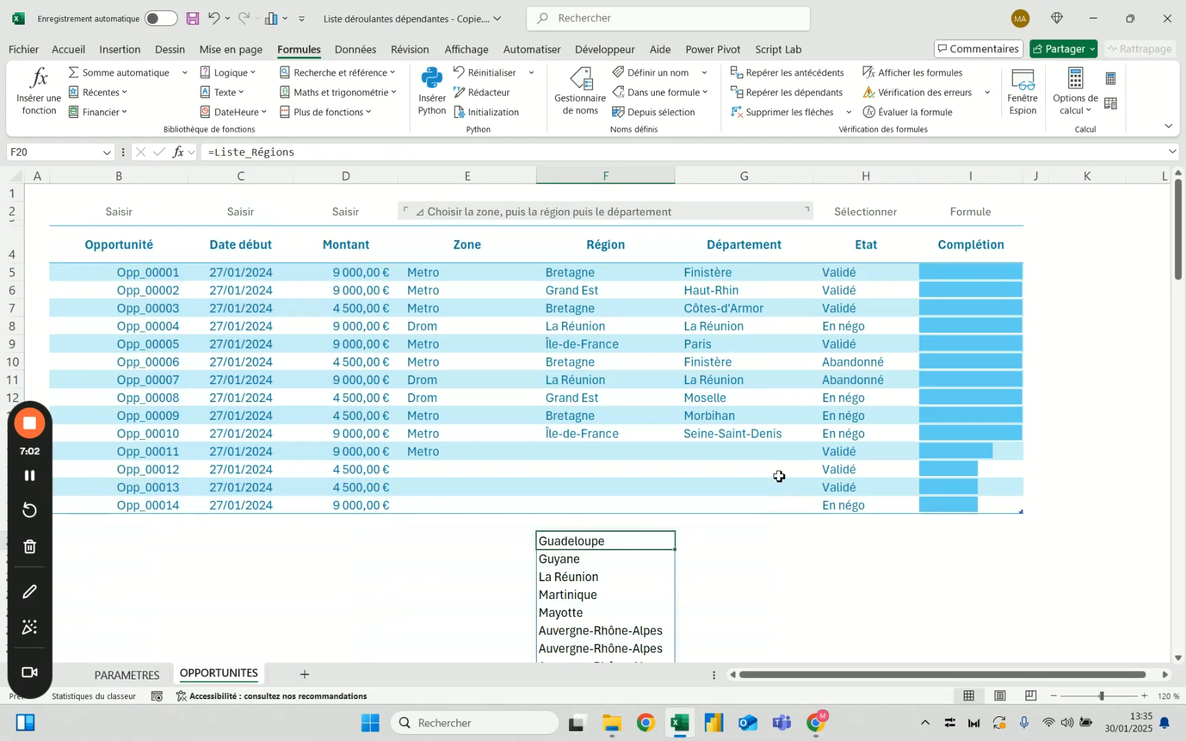
pyautogui.write('=recherche')
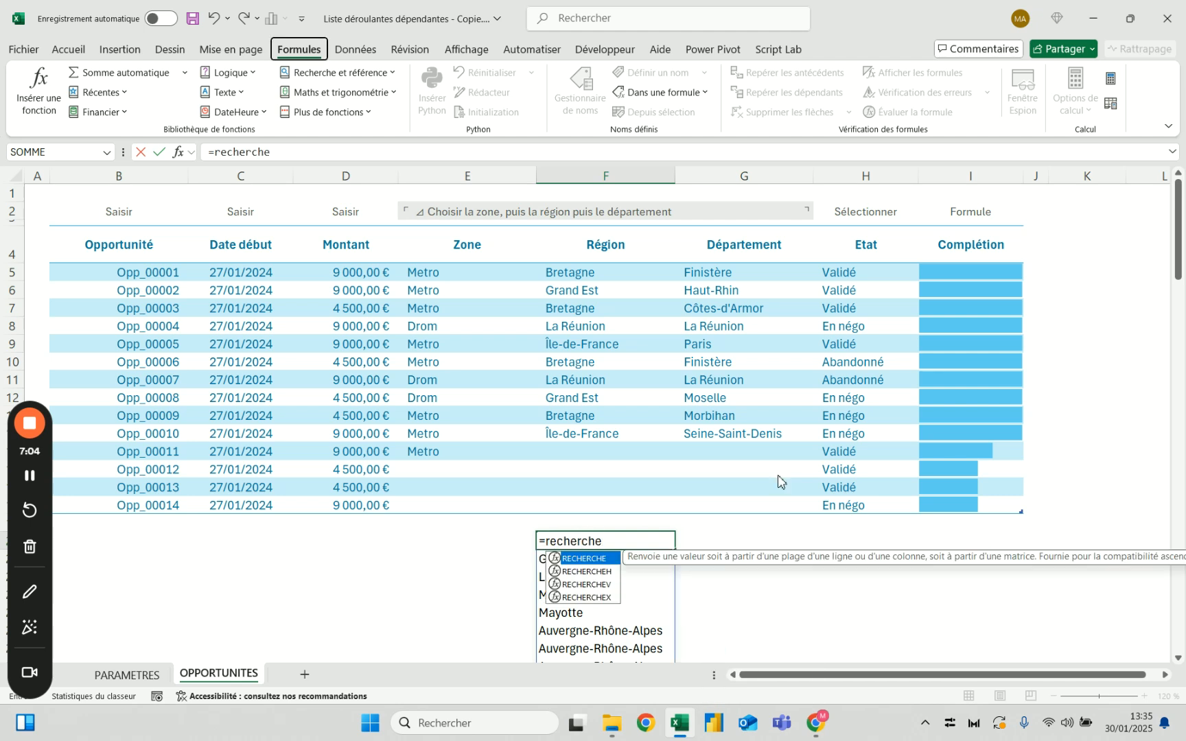
pyautogui.press('alt')
pyautogui.write('x(')
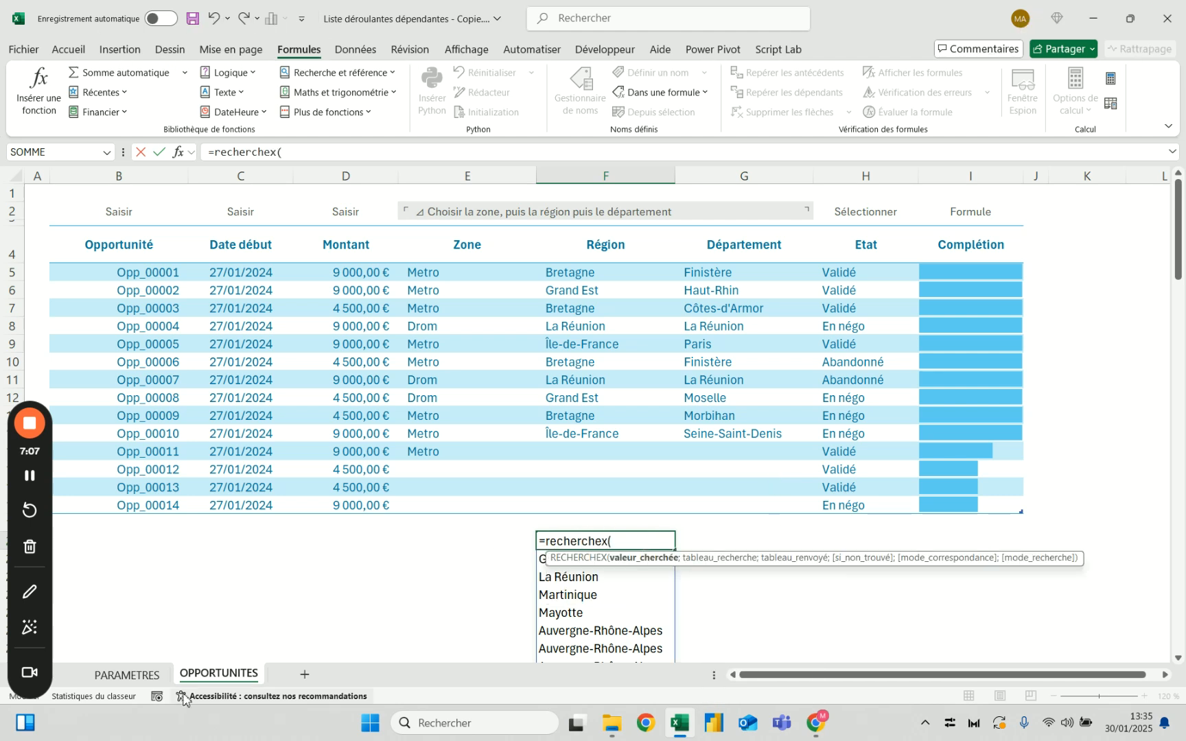
pyautogui.click(127, 675)
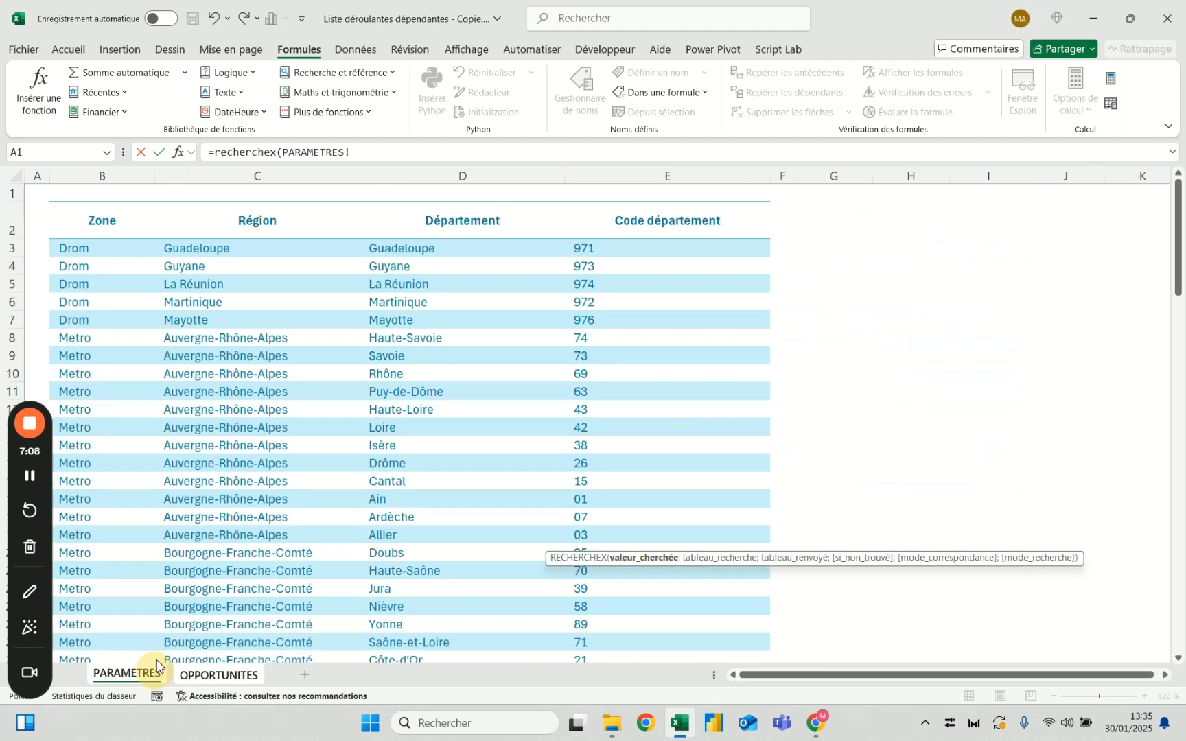
pyautogui.click(230, 204)
pyautogui.moveTo(282, 152); pyautogui.dragTo(457, 155)
pyautogui.click(443, 153)
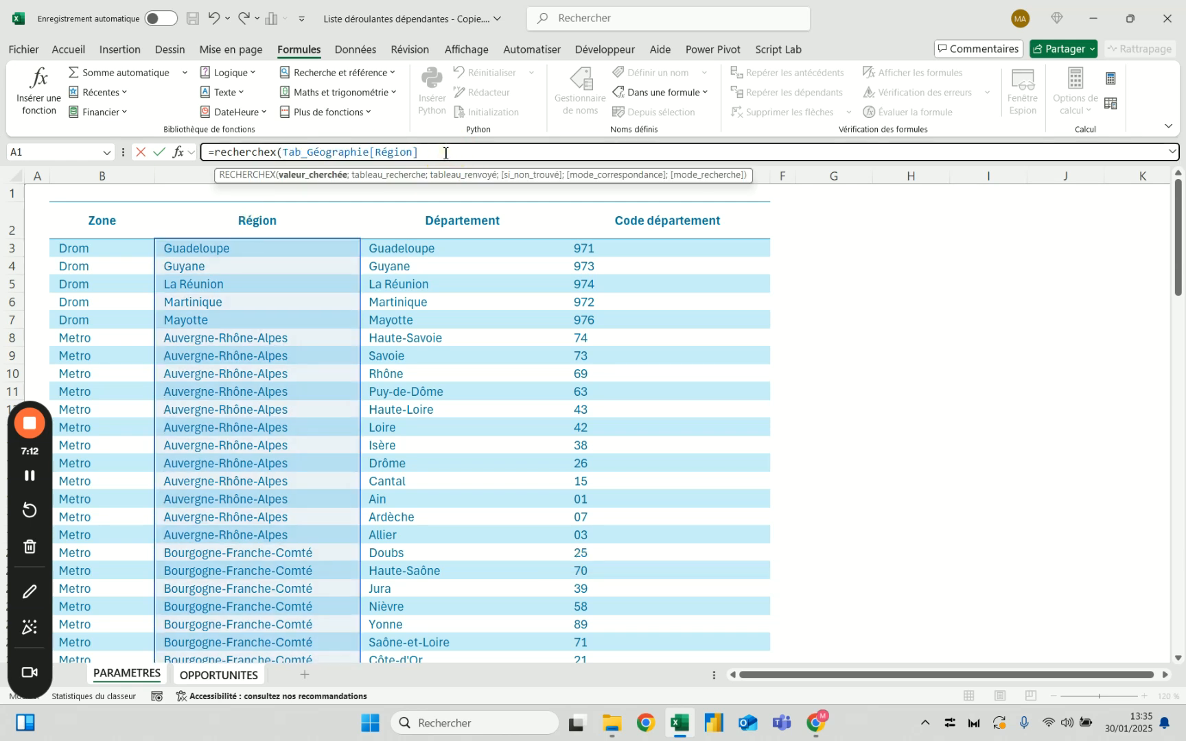
pyautogui.press('Escape')
# Start a RECHERCHEX formula in cell F20 with the first opportunity's zone, E5, as the lookup value
pyautogui.write('=rechr')
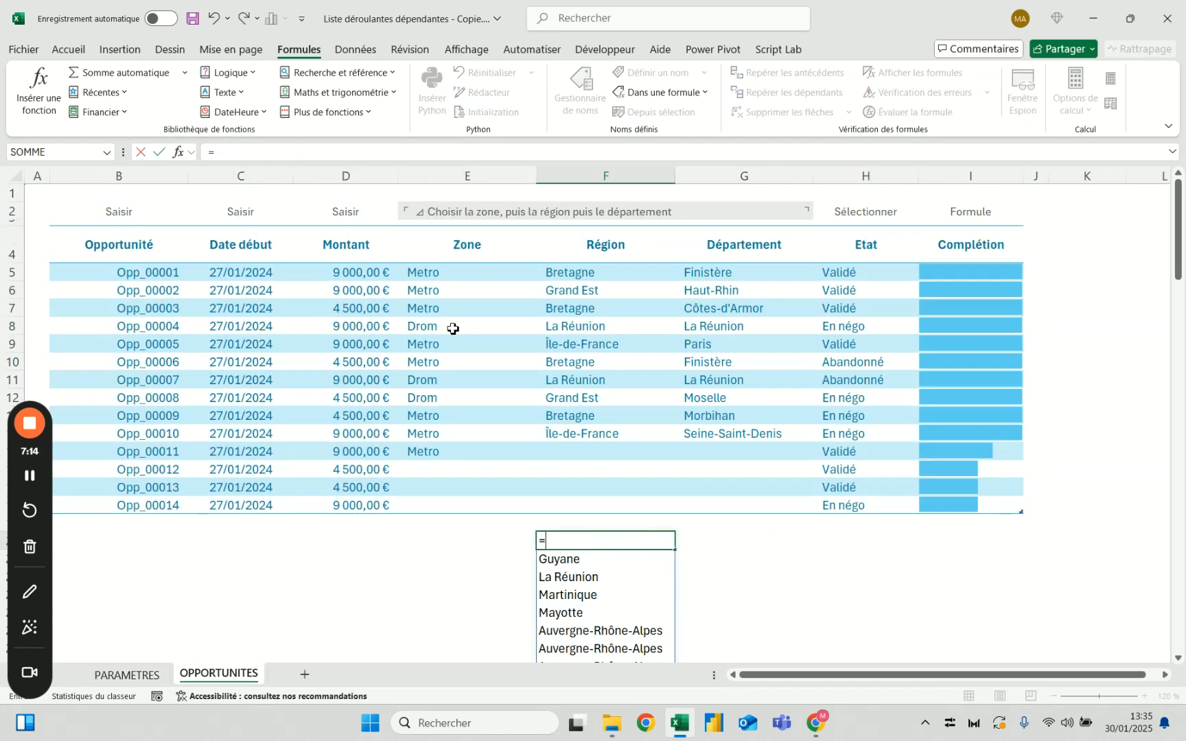
pyautogui.press('BackSpace')
pyautogui.write('erche')
pyautogui.press('Tab')
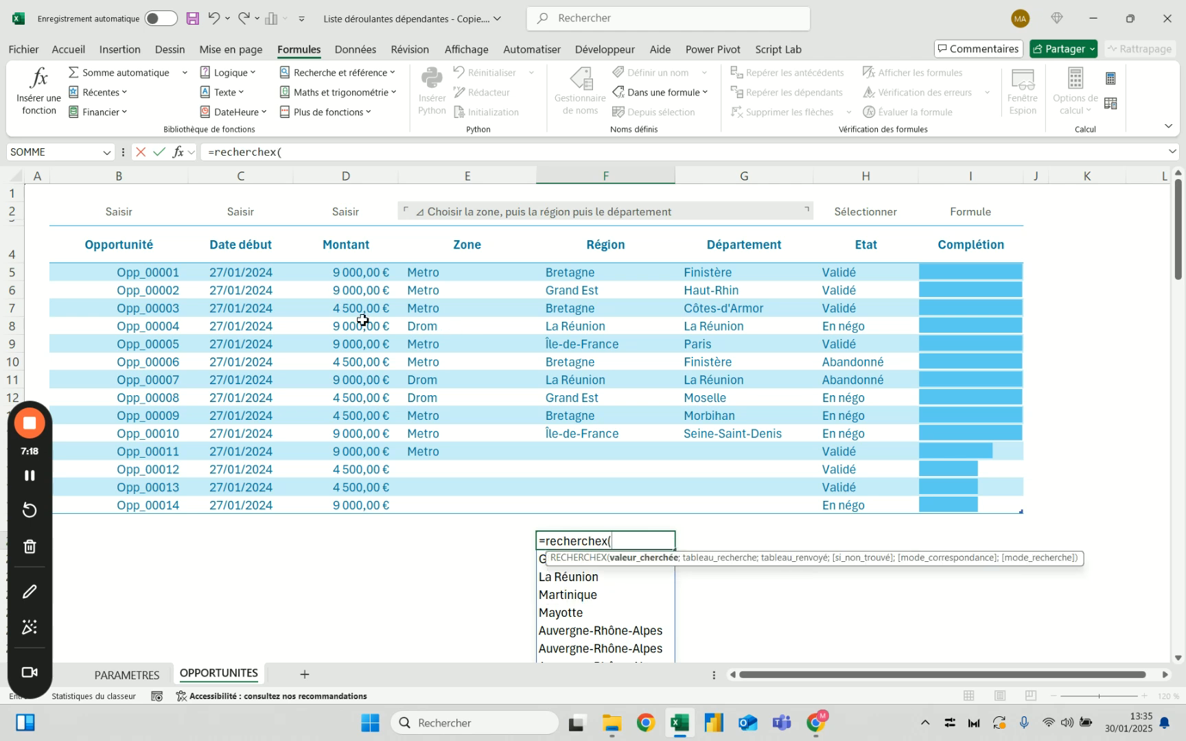
pyautogui.click(455, 278)
pyautogui.write(';')
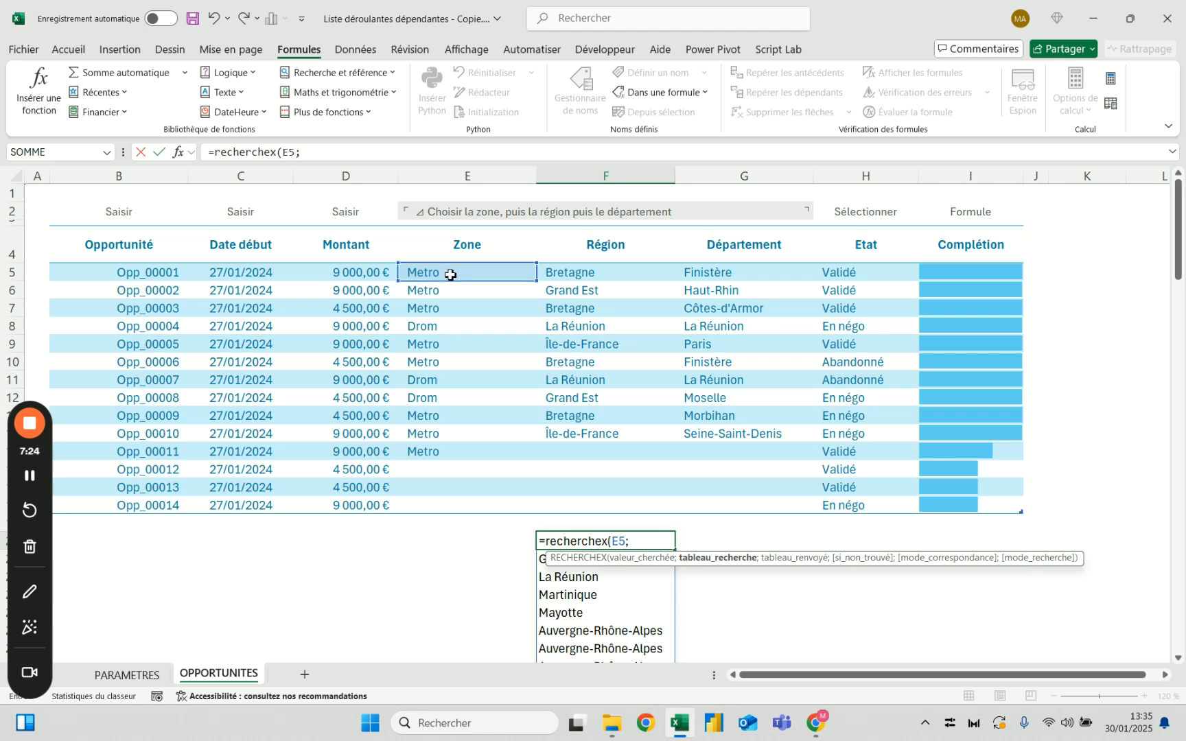
pyautogui.write('list')
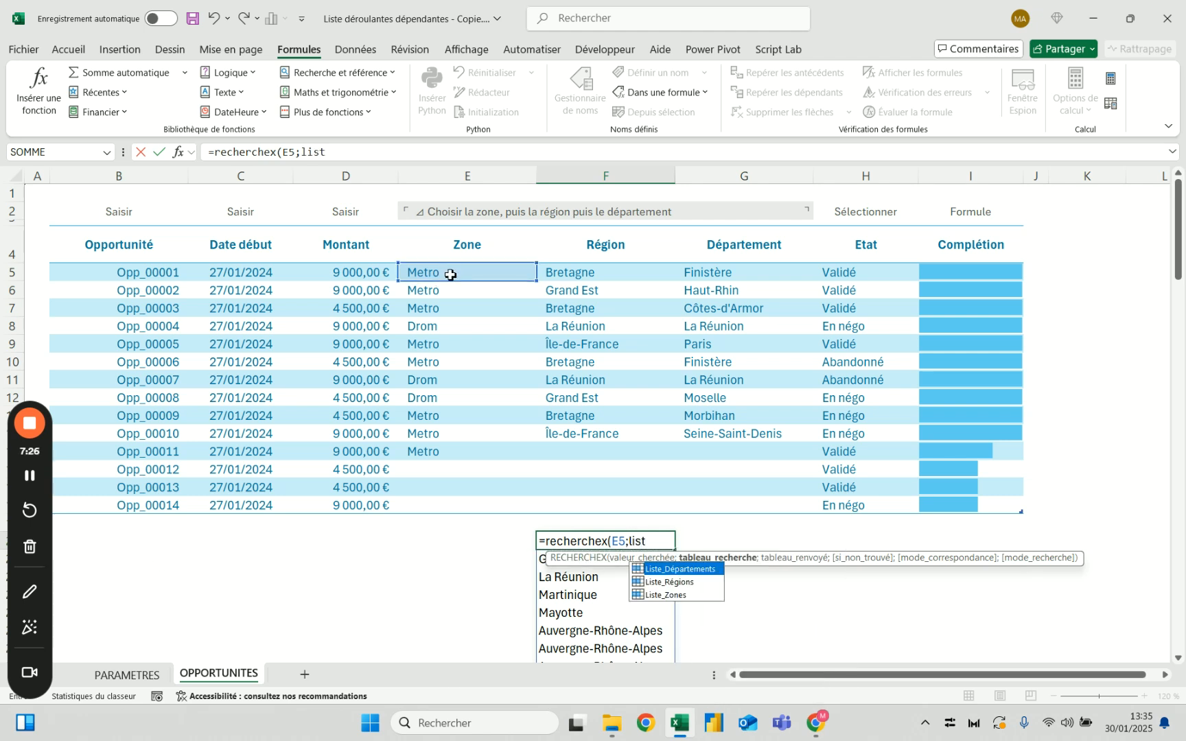
# Complete the RECHERCHEX formula with Liste_Zones as the lookup array and Liste_Régions as the return array
pyautogui.doubleClick(672, 594)
pyautogui.write(';')
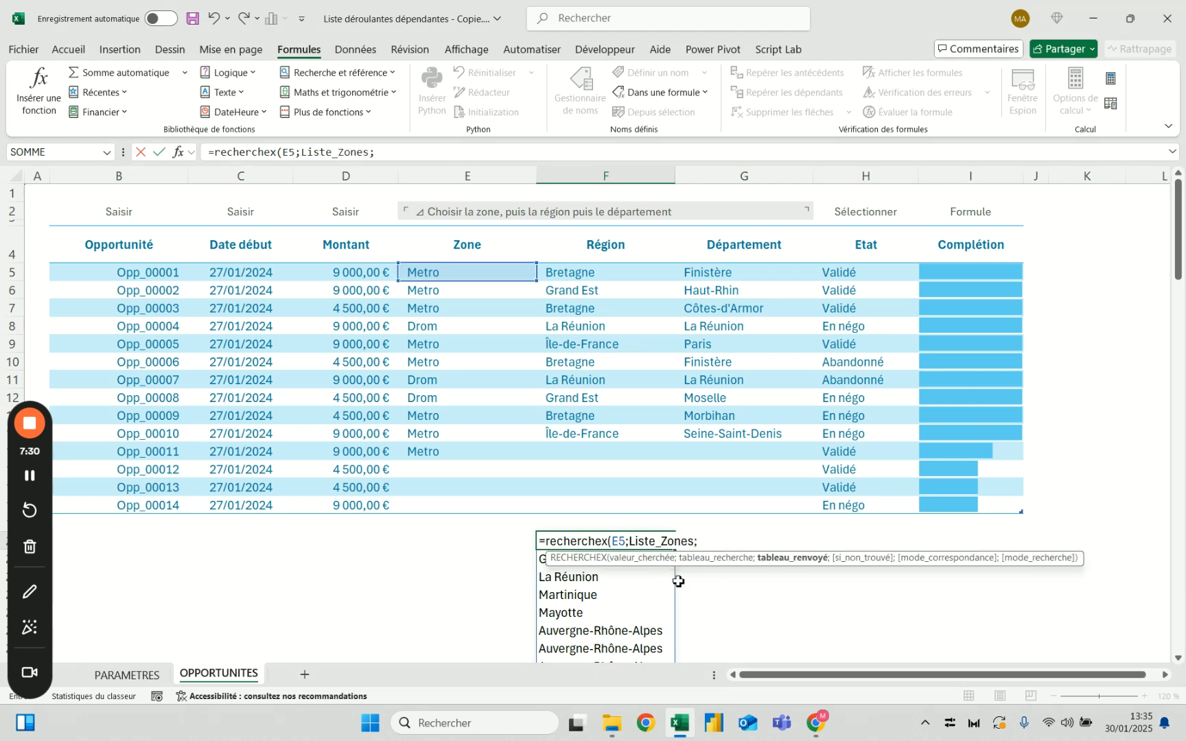
pyautogui.write('lis')
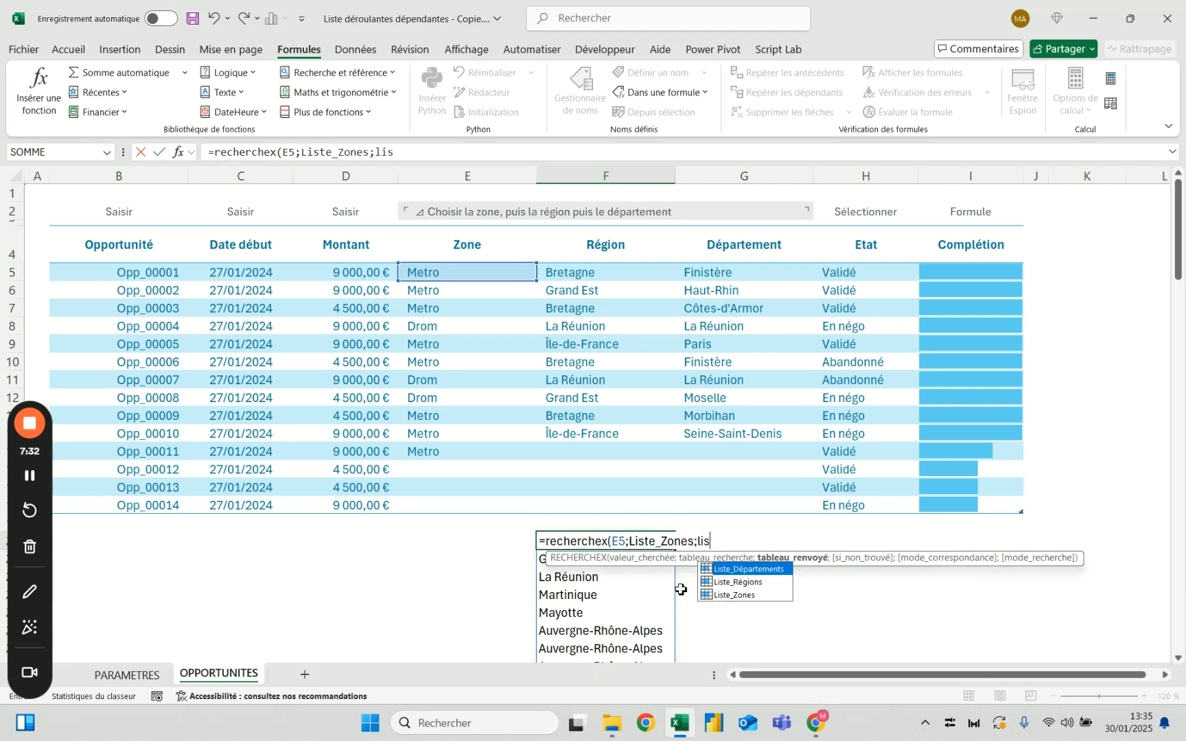
pyautogui.write('t')
pyautogui.press('Down')
pyautogui.press('Tab')
pyautogui.press('Return')
pyautogui.click(636, 542)
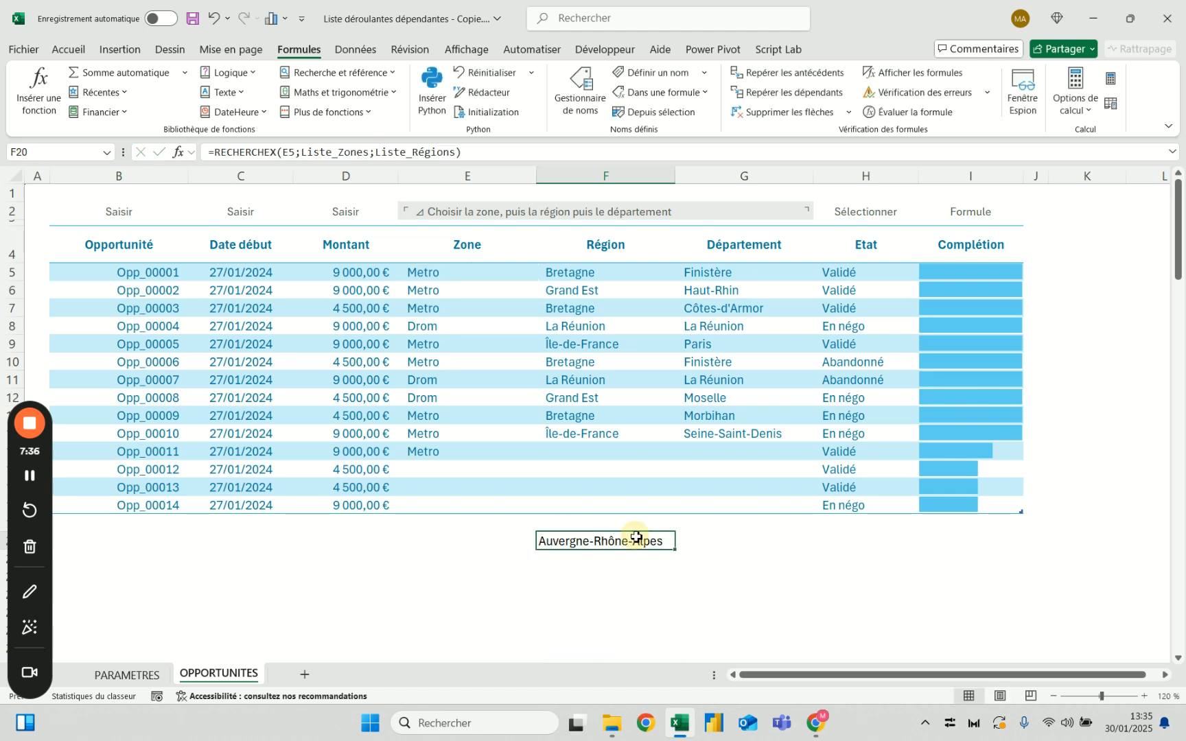
# Compare the zone in E5 with the first Metro row and its region on the PARAMETRES sheet, and return to OPPORTUNITES
pyautogui.click(439, 272)
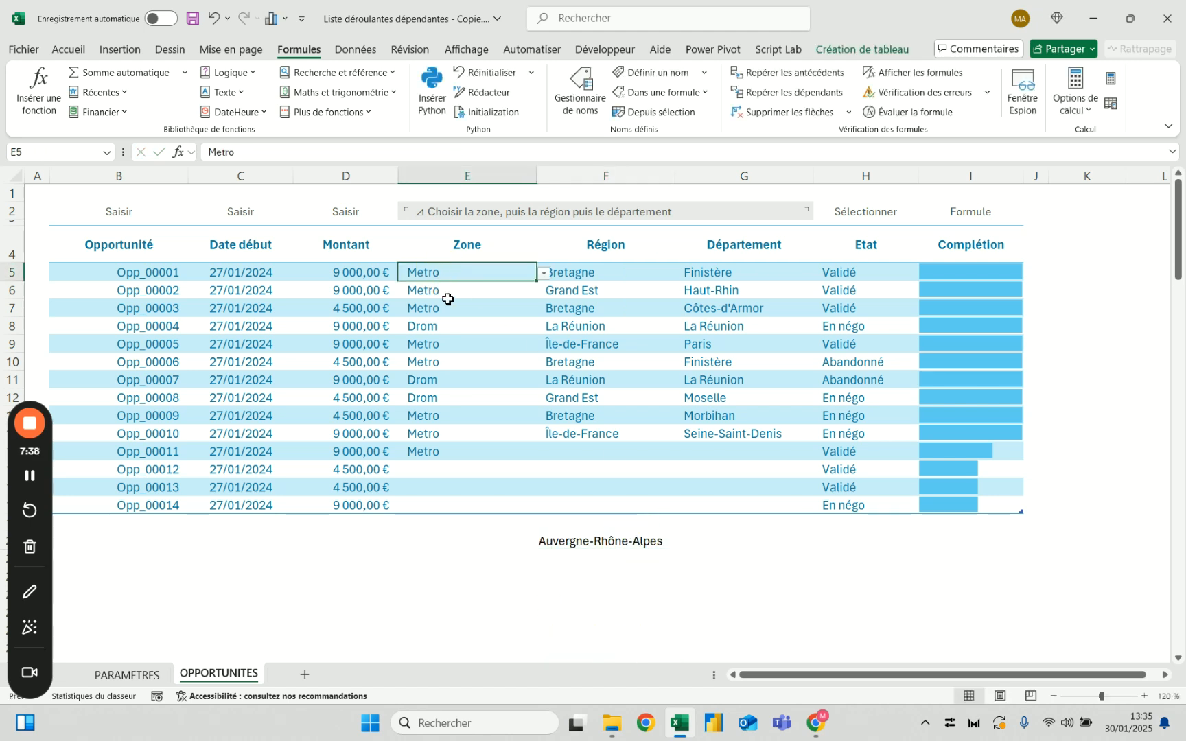
pyautogui.click(127, 674)
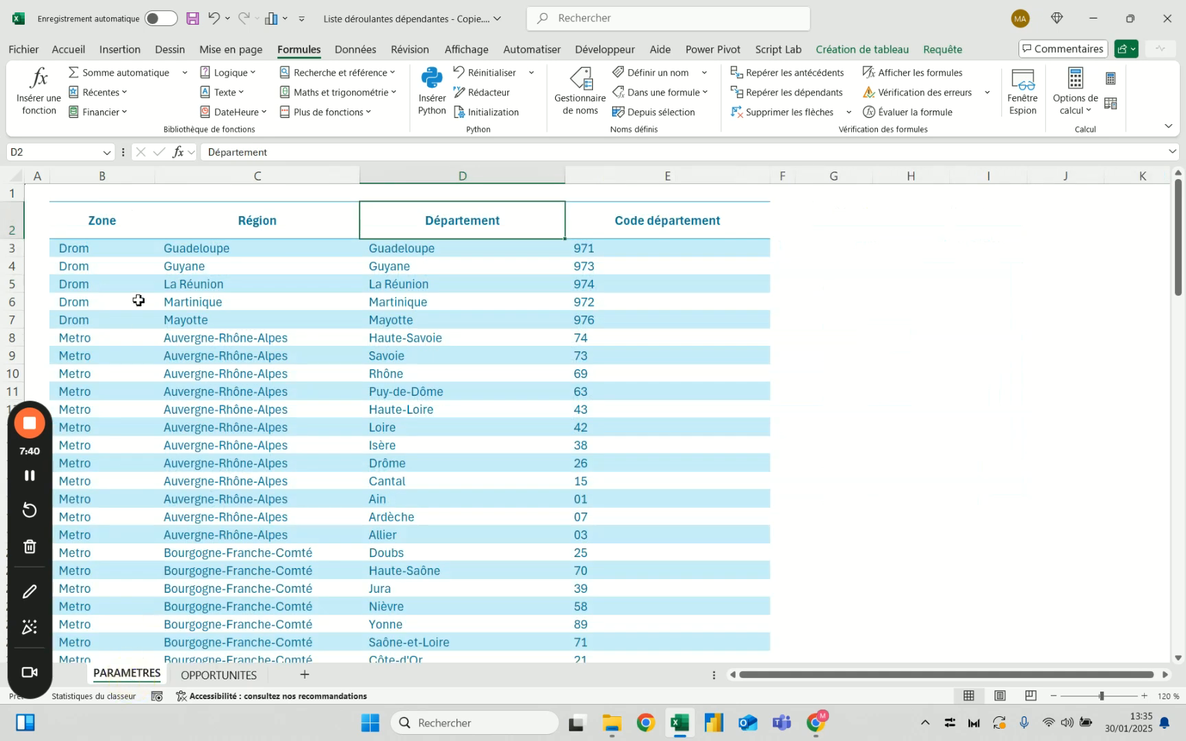
pyautogui.click(250, 340)
pyautogui.click(100, 350)
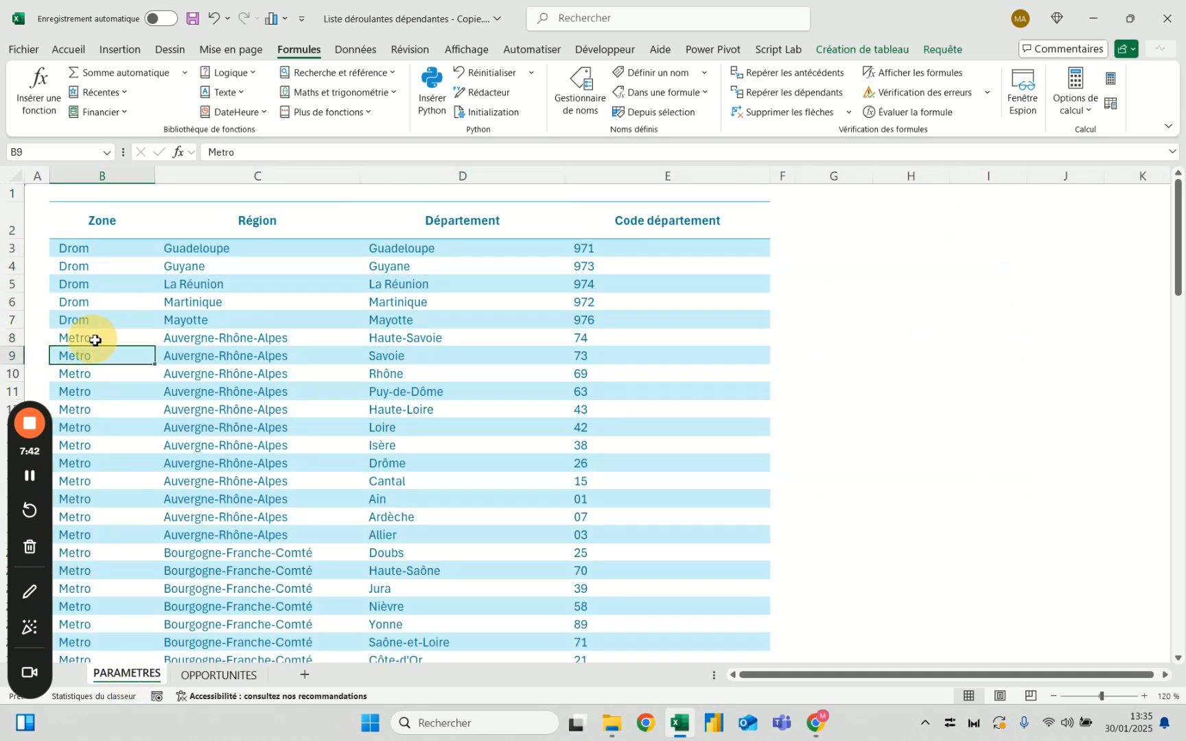
pyautogui.click(198, 340)
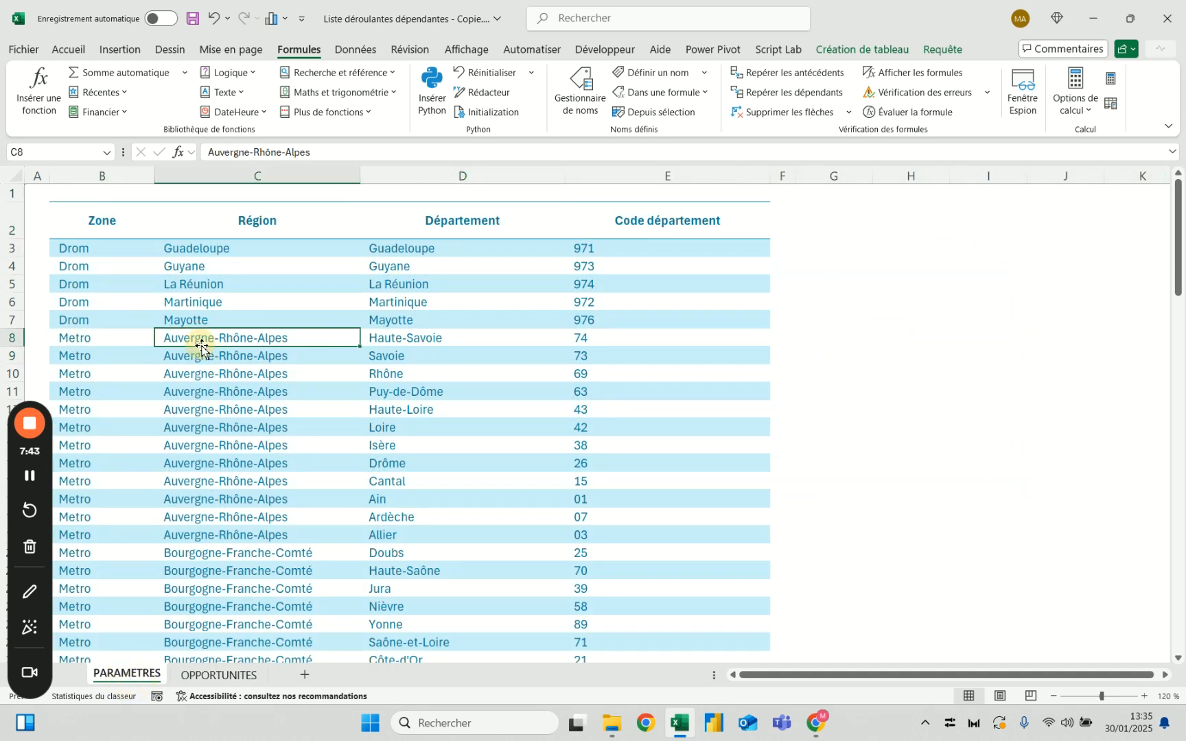
pyautogui.click(222, 676)
# Extend the formula in F20 with the range operator ":" followed by a copy of the RECHERCHEX(E5;Liste_Zones;Liste_Régions) expression
pyautogui.click(635, 543)
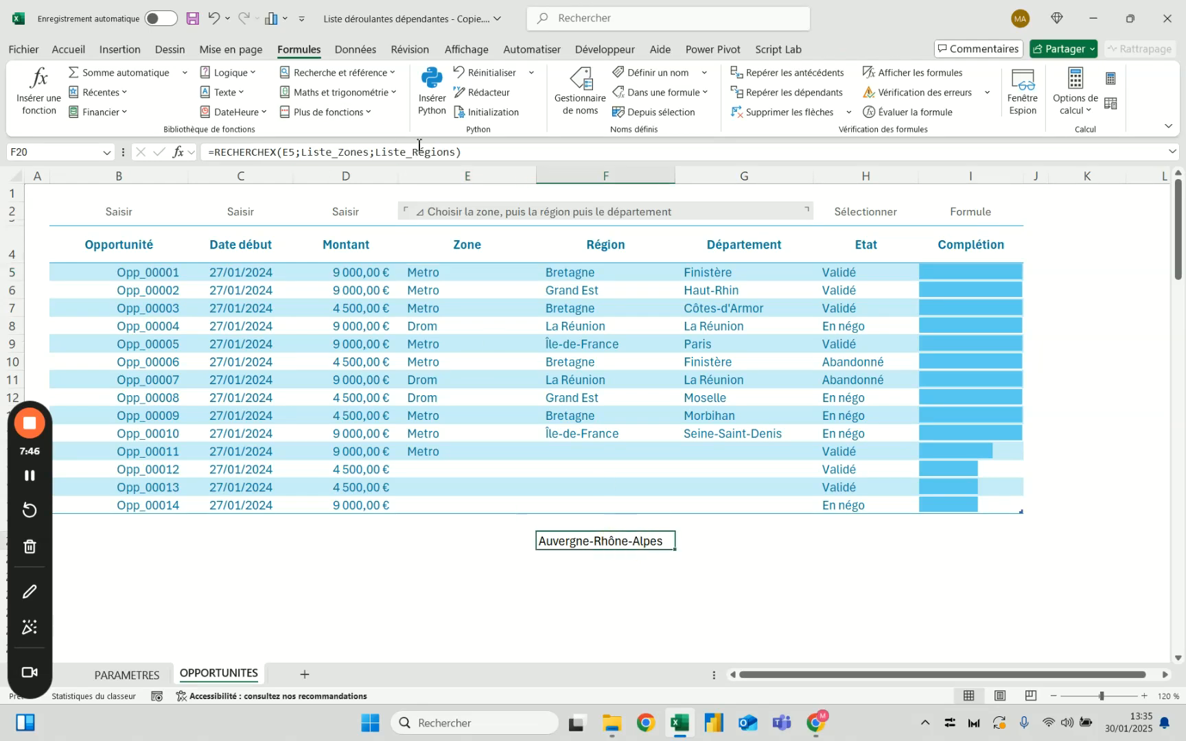
pyautogui.click(461, 151)
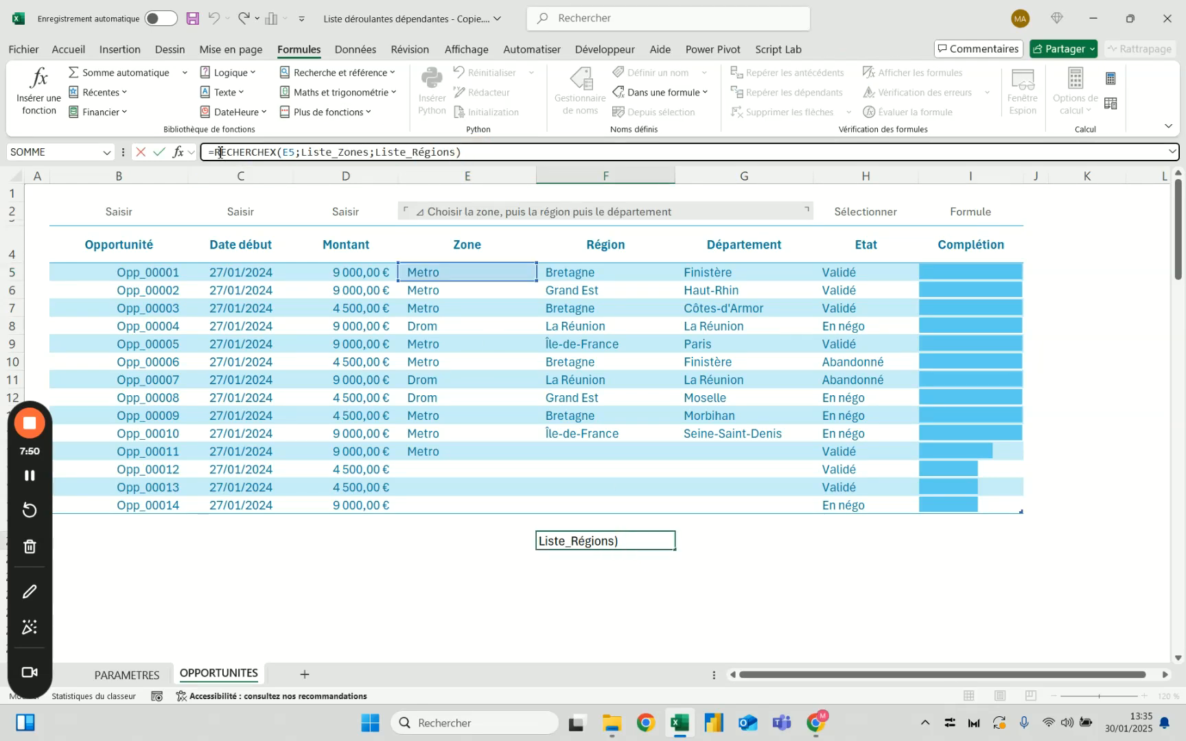
pyautogui.moveTo(217, 152); pyautogui.dragTo(465, 161)
pyautogui.click(478, 154)
pyautogui.write(':')
pyautogui.write('RECHERCHEX(E5;Liste_Zones;Liste_Régions)')
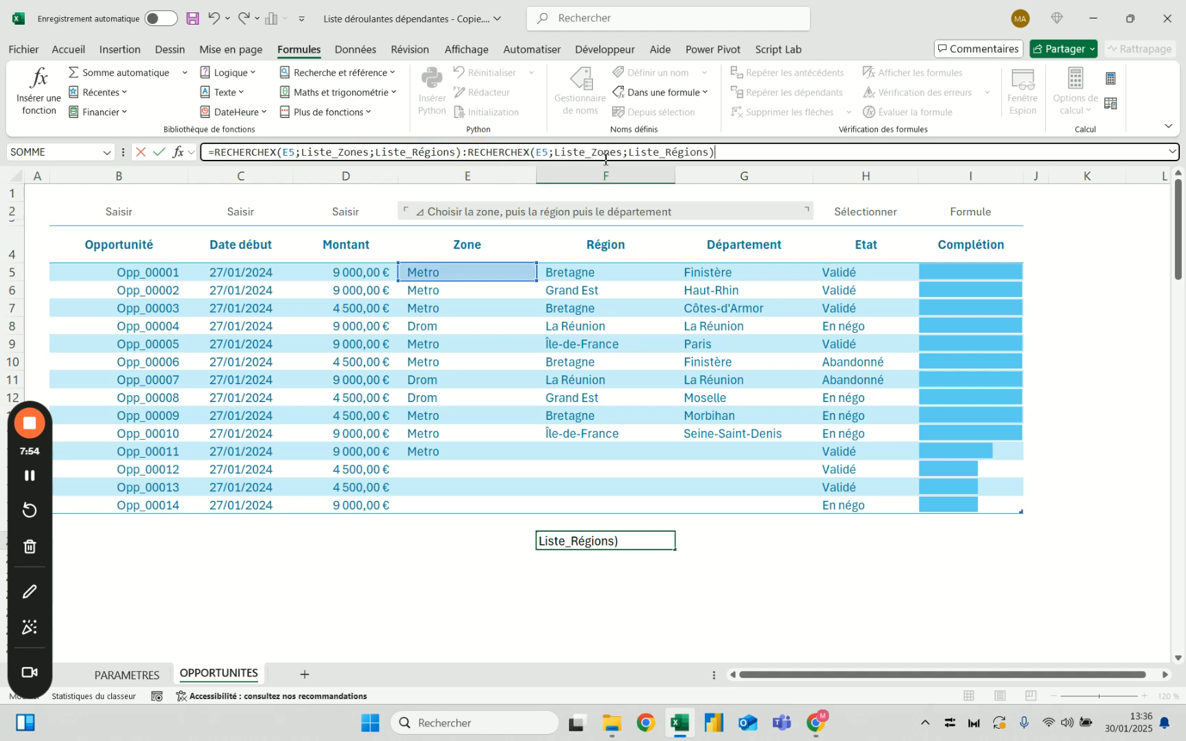
# Set the second RECHERCHEX's search mode to -1, leaving the two preceding optional arguments empty, and look through the spilled regions
pyautogui.press('BackSpace')
pyautogui.write(';')
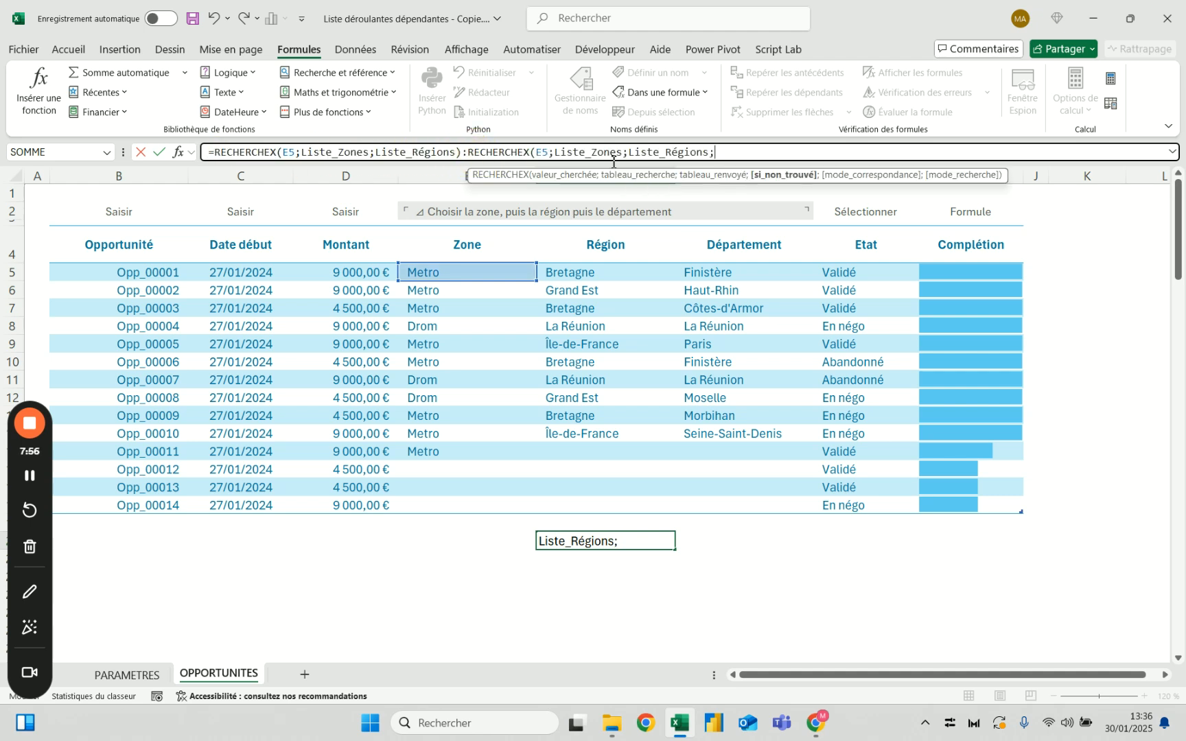
pyautogui.write(';')
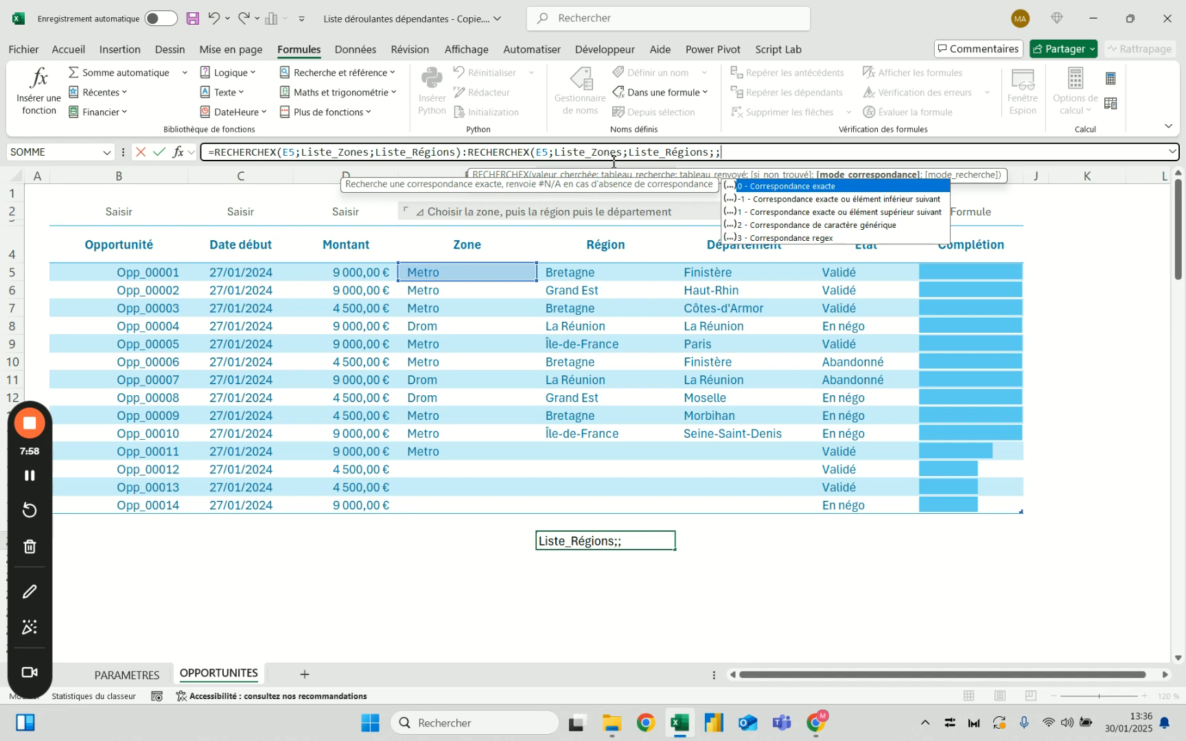
pyautogui.write(';-1)')
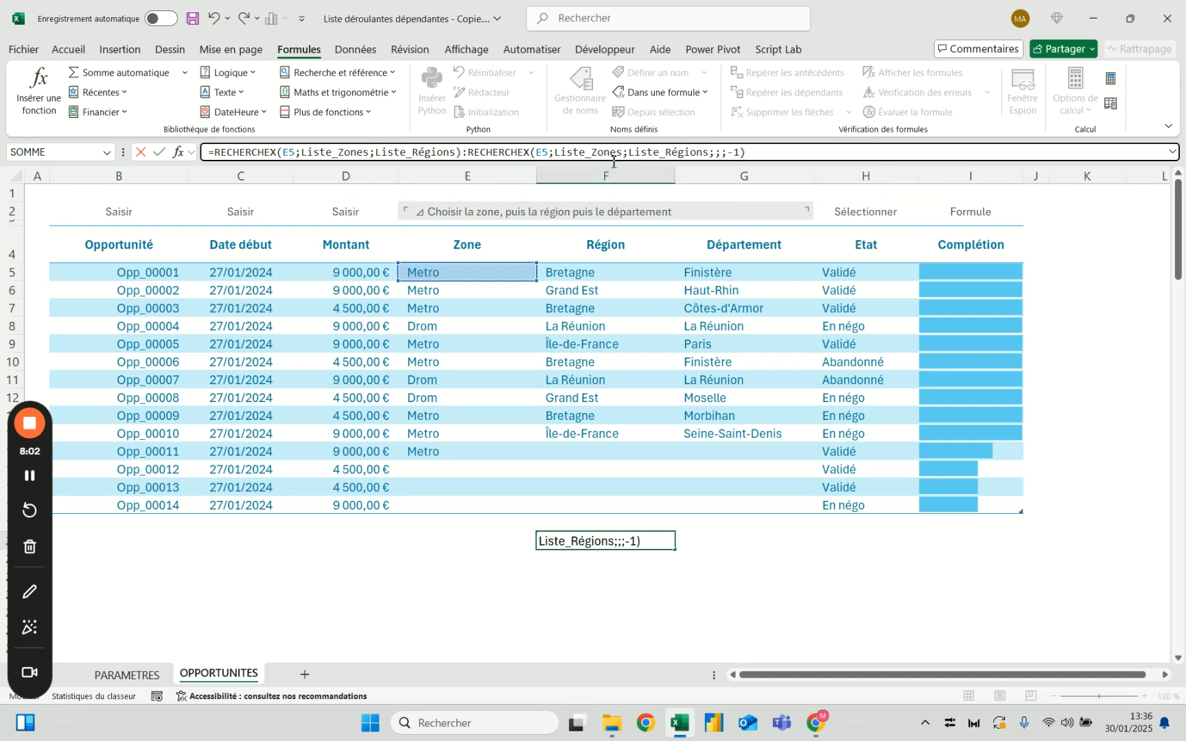
pyautogui.press('Return')
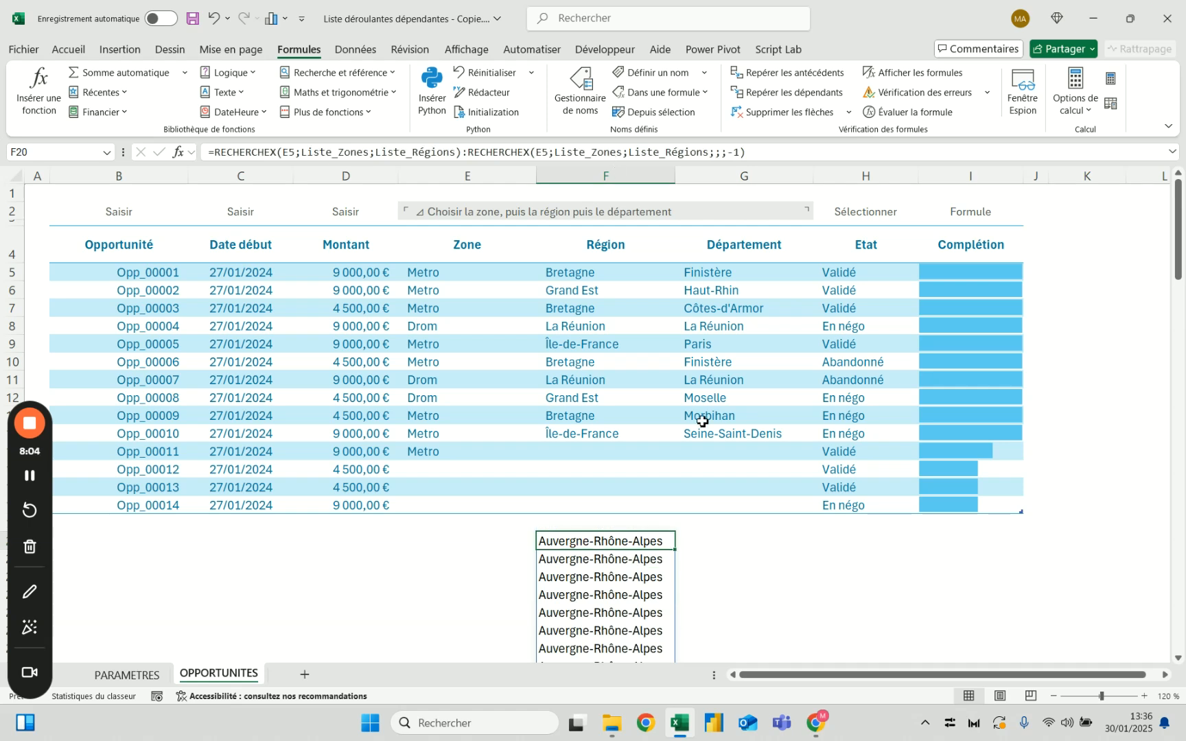
pyautogui.scroll(-9, 542, 536)
pyautogui.scroll(6, 542, 536)
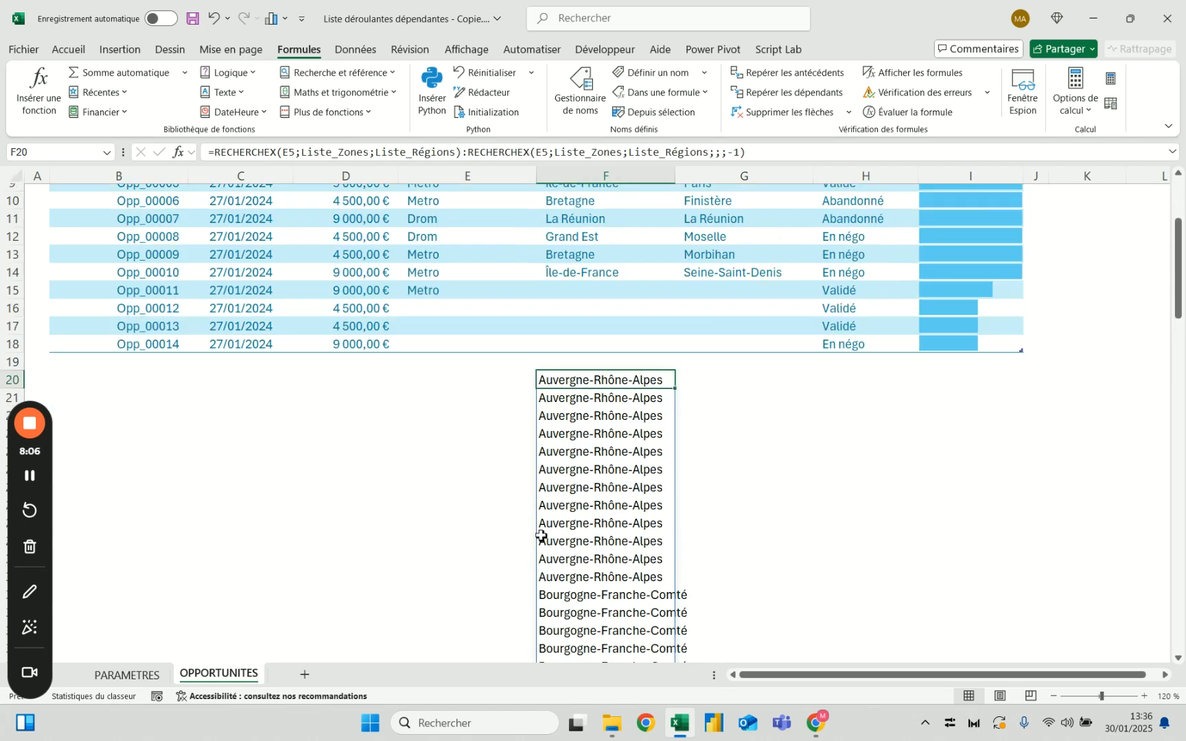
pyautogui.scroll(3, 596, 378)
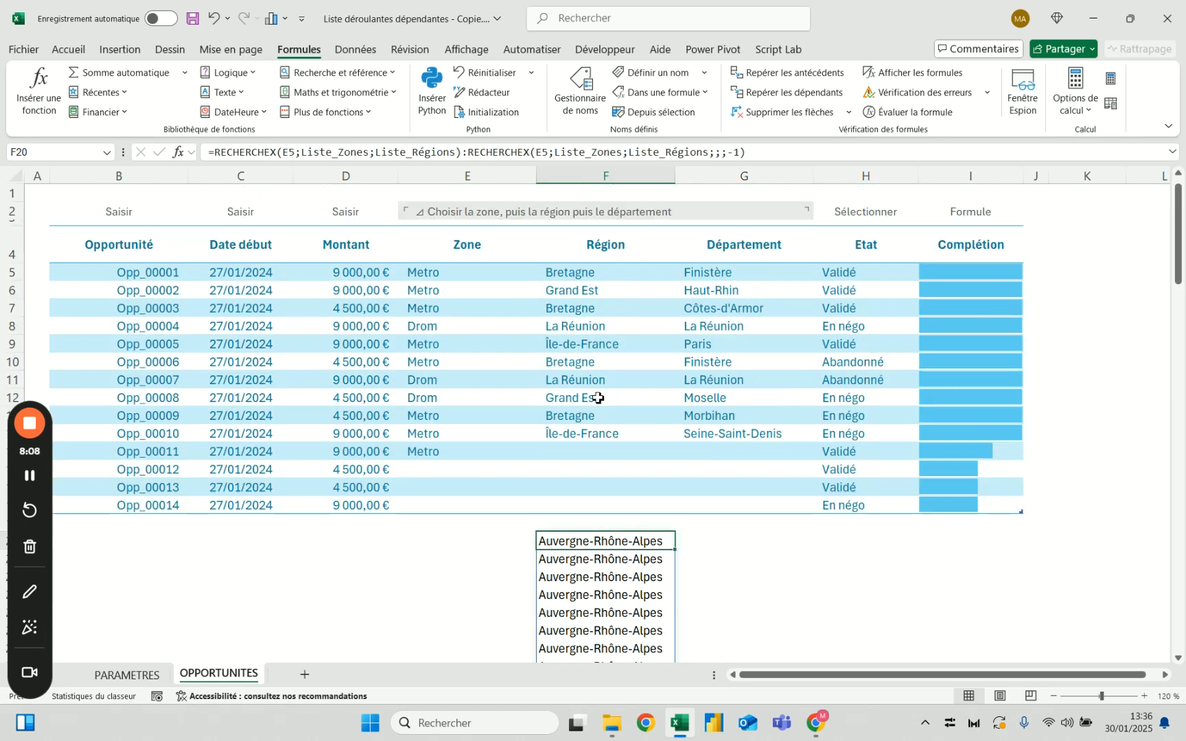
# Review the first and second RECHERCHEX parts around the colon in the F20 formula without changing them
pyautogui.click(468, 153)
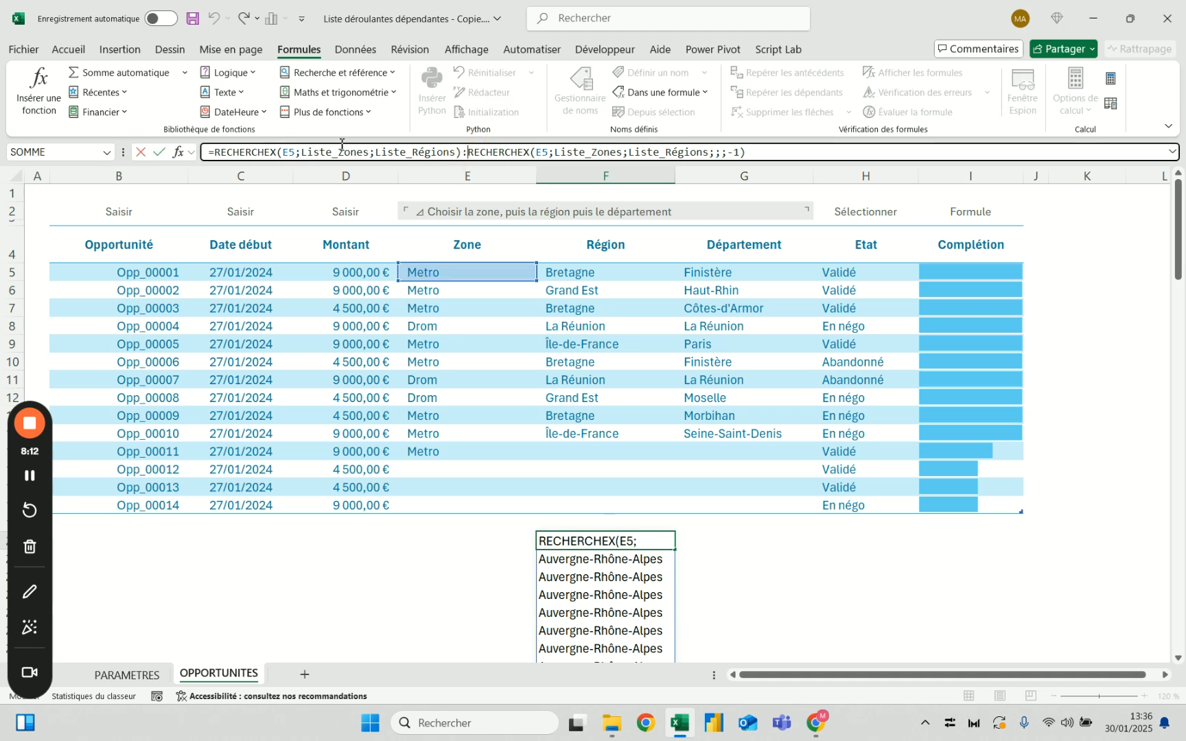
pyautogui.press('Escape')
pyautogui.click(217, 153)
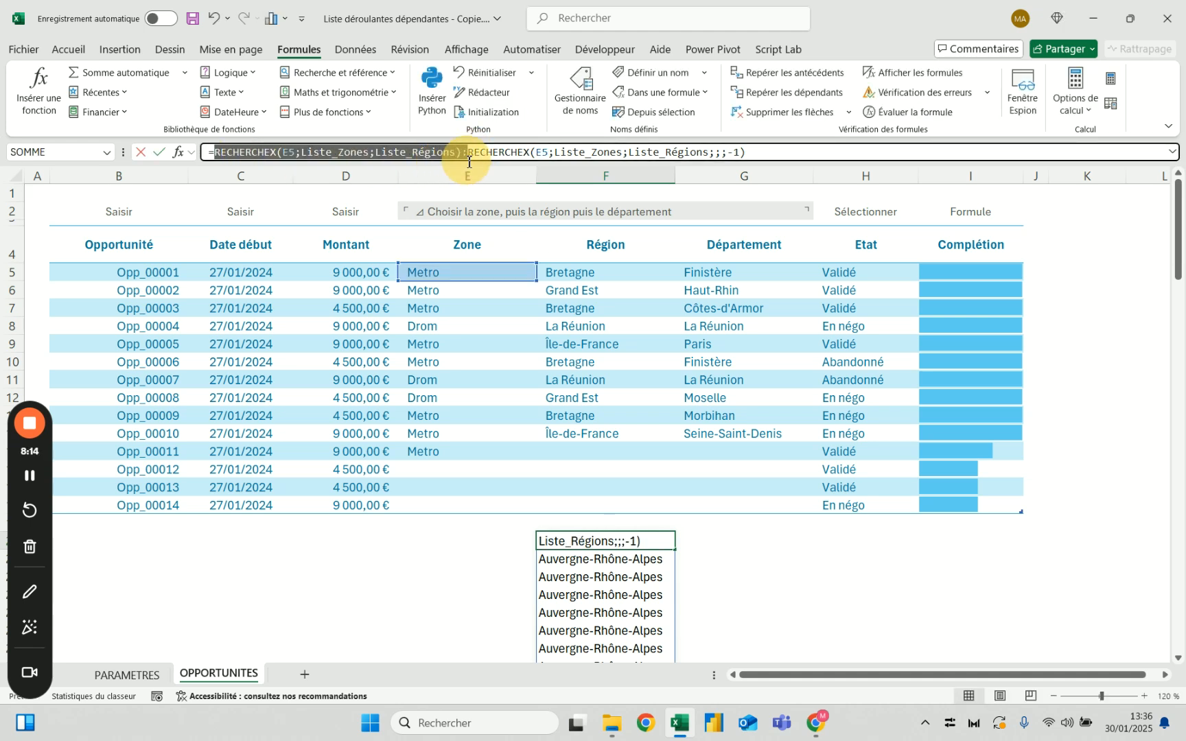
pyautogui.press('Escape')
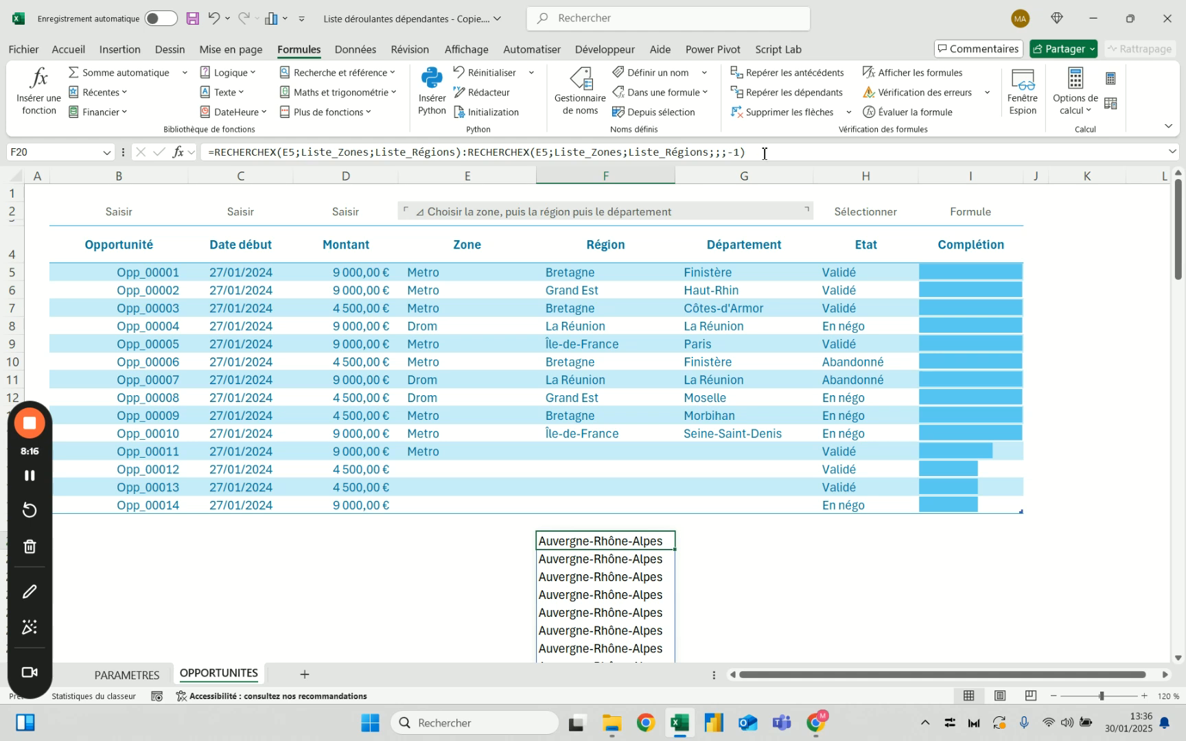
# Change the zone of opportunity Opp_00001 in E5 to Drom and check the regions spilled from F20
pyautogui.click(442, 274)
pyautogui.click(546, 277)
pyautogui.click(482, 296)
pyautogui.scroll(-2, 554, 431)
pyautogui.moveTo(554, 431); pyautogui.dragTo(569, 504)
pyautogui.scroll(2, 569, 512)
pyautogui.click(573, 541)
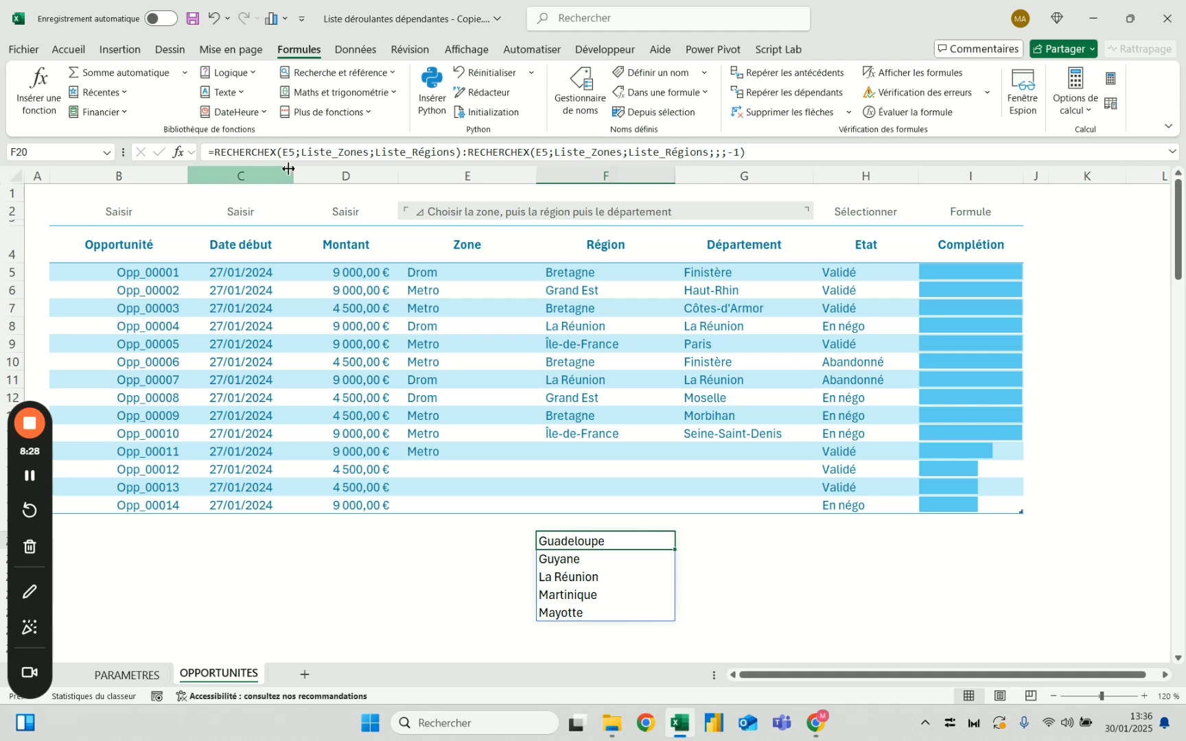
# Copy the RECHERCHEX:RECHERCHEX expression from F20 without its equals sign
pyautogui.click(630, 542)
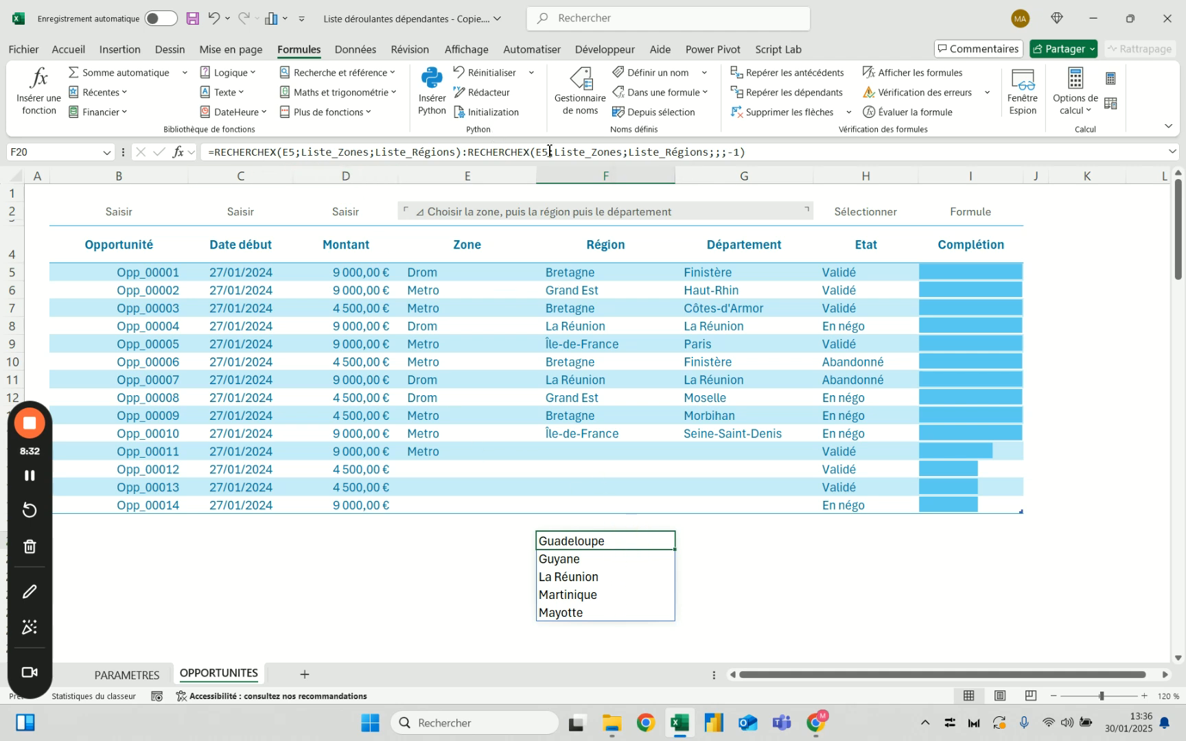
pyautogui.moveTo(774, 146); pyautogui.dragTo(214, 151)
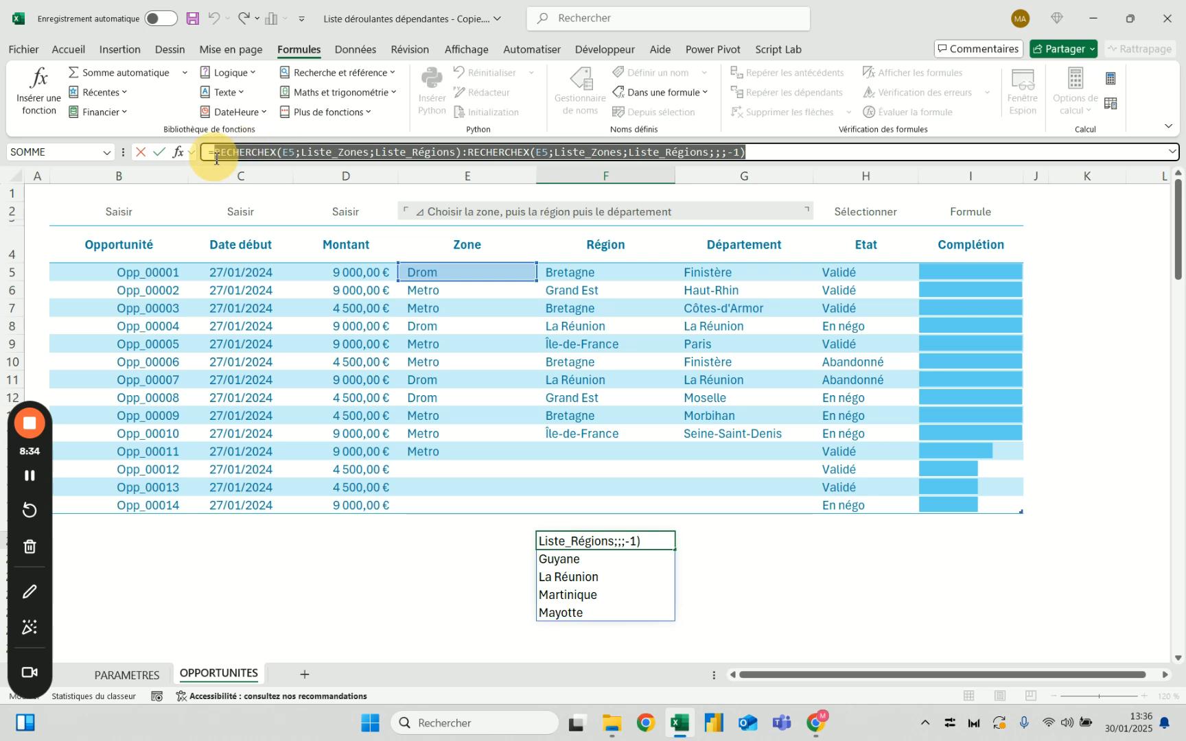
pyautogui.press('Escape')
# Start a list-type data validation on the Région column of the table, using the copied RECHERCHEX:RECHERCHEX expression as the source
pyautogui.click(618, 237)
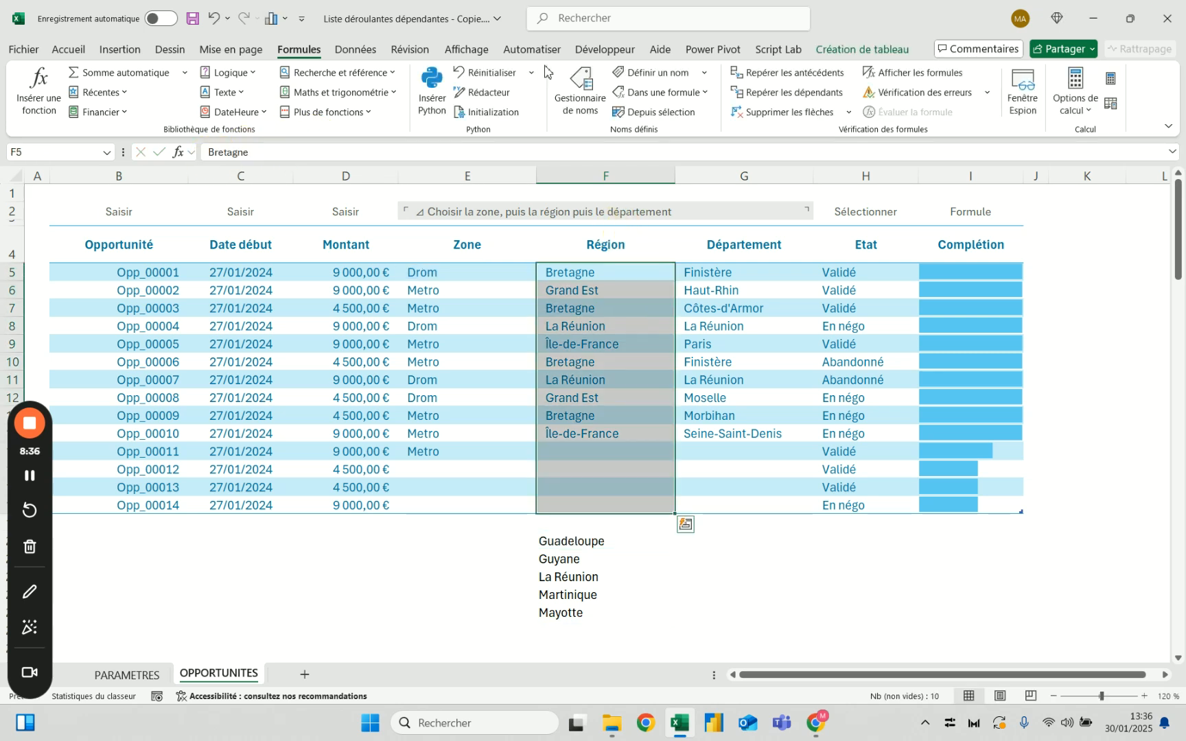
pyautogui.click(355, 50)
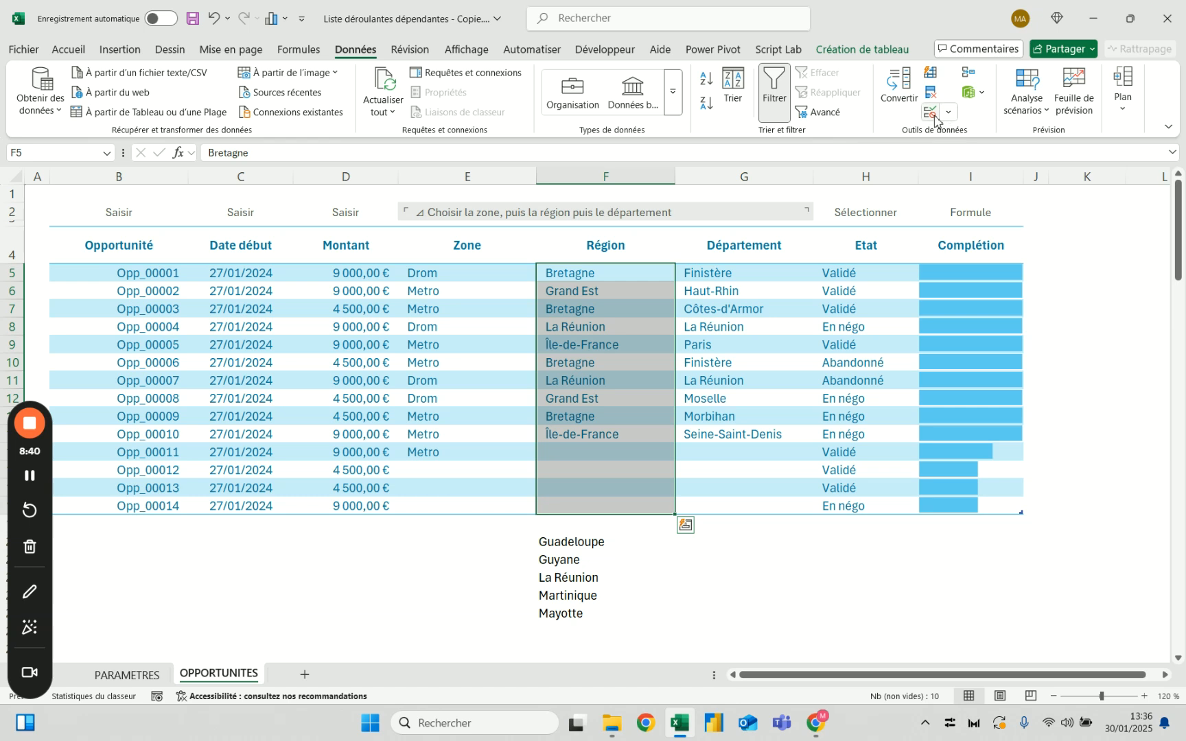
pyautogui.click(931, 113)
pyautogui.click(613, 399)
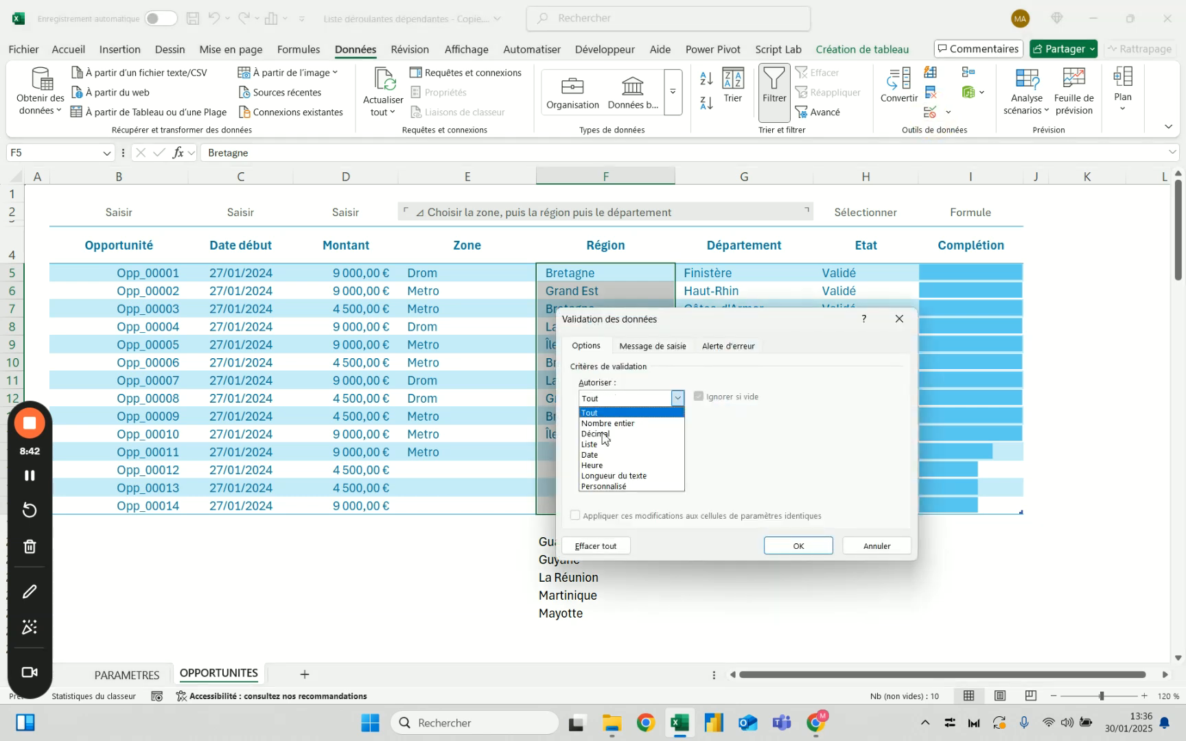
pyautogui.click(595, 444)
pyautogui.click(622, 464)
pyautogui.write('=RECHERCHEX(E5;Liste_Zones;Liste_Régions;;;-1)')
# Try to apply the region validation with an equals sign added before the source expression, then abandon the dialog
pyautogui.moveTo(778, 470); pyautogui.dragTo(516, 455)
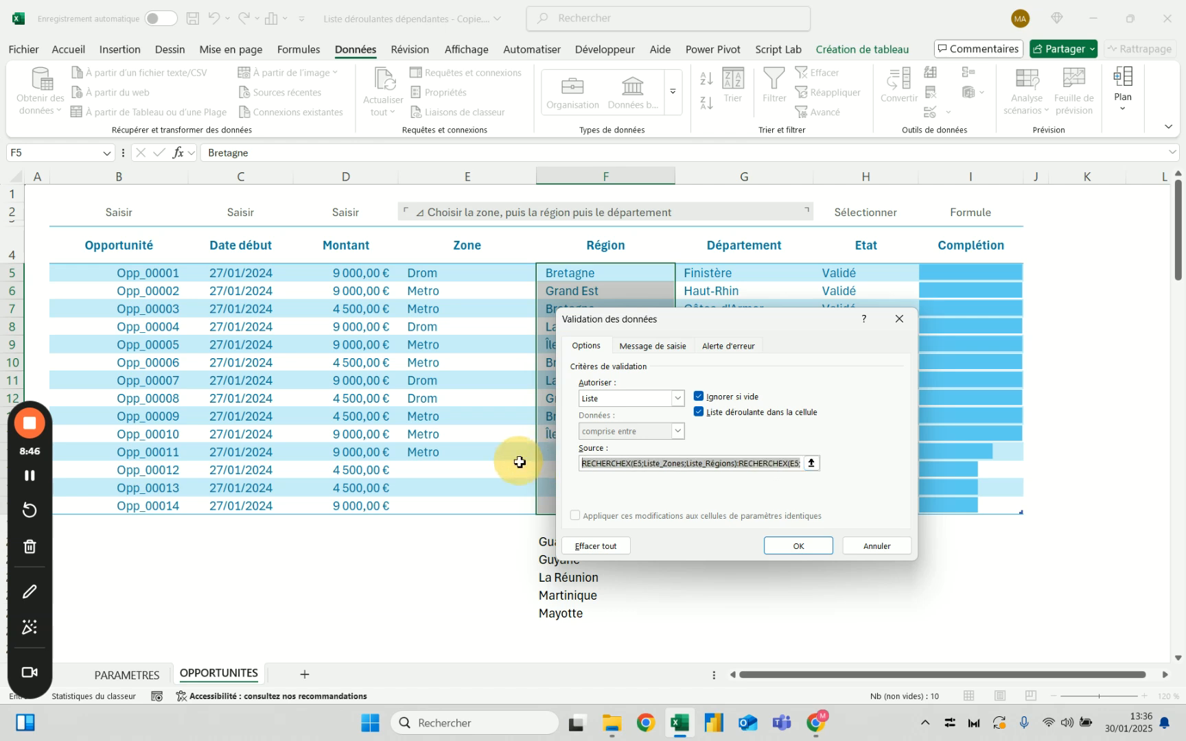
pyautogui.click(588, 463)
pyautogui.write('=')
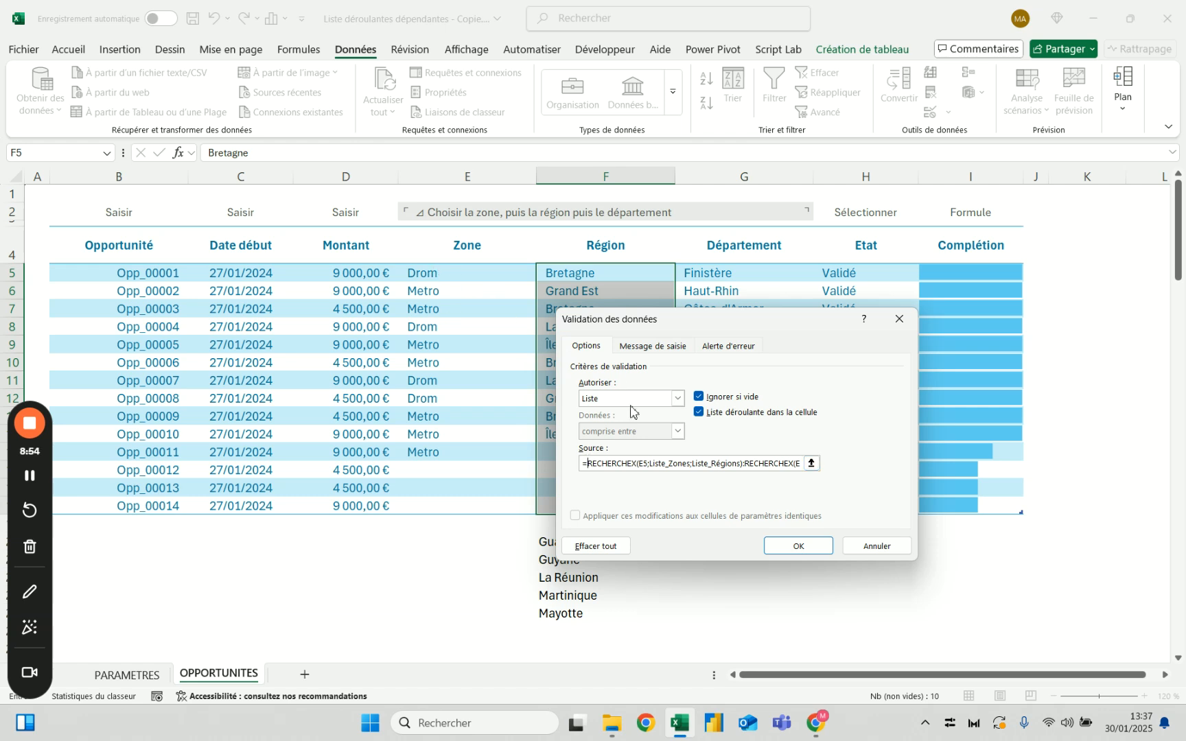
pyautogui.click(811, 549)
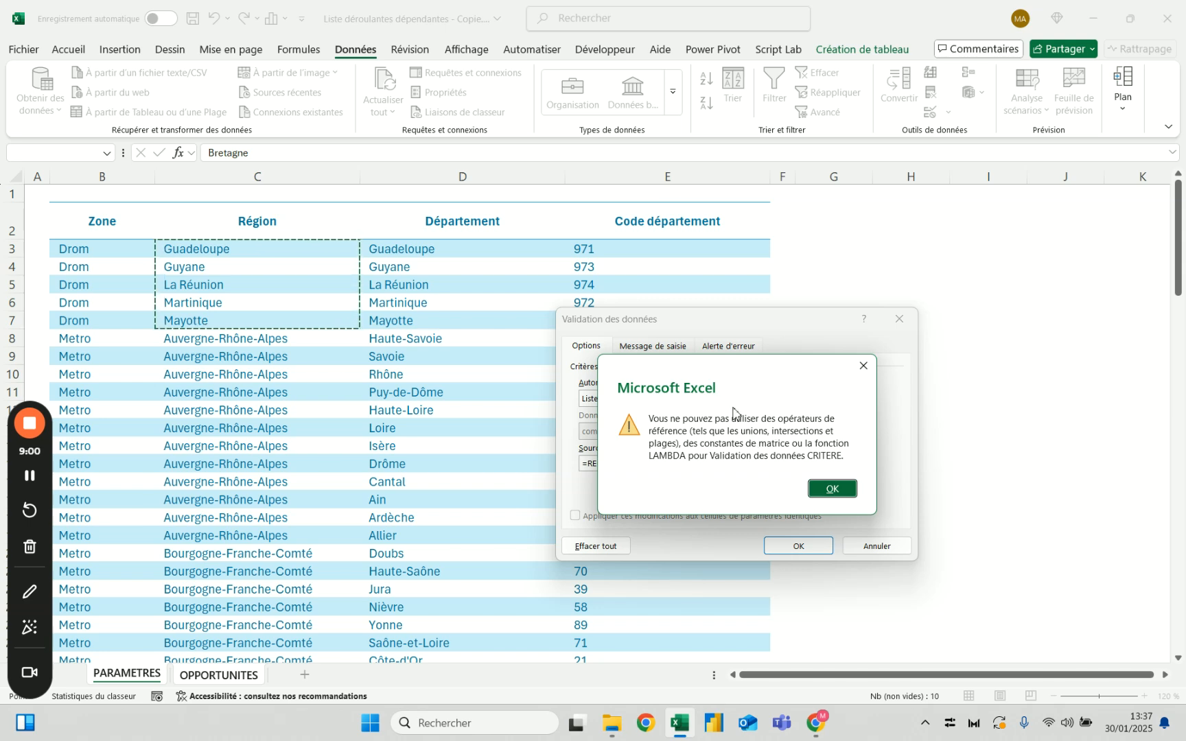
pyautogui.press('Escape')
pyautogui.press('Escape')
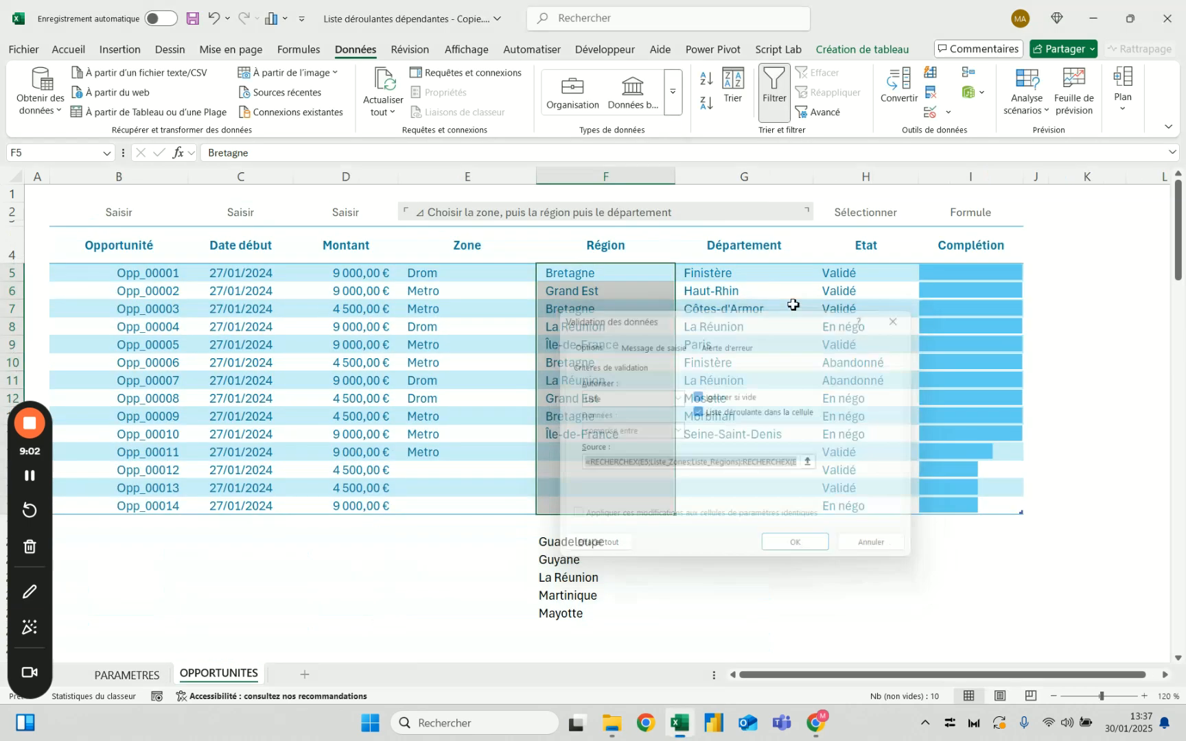
pyautogui.click(433, 539)
pyautogui.write('=')
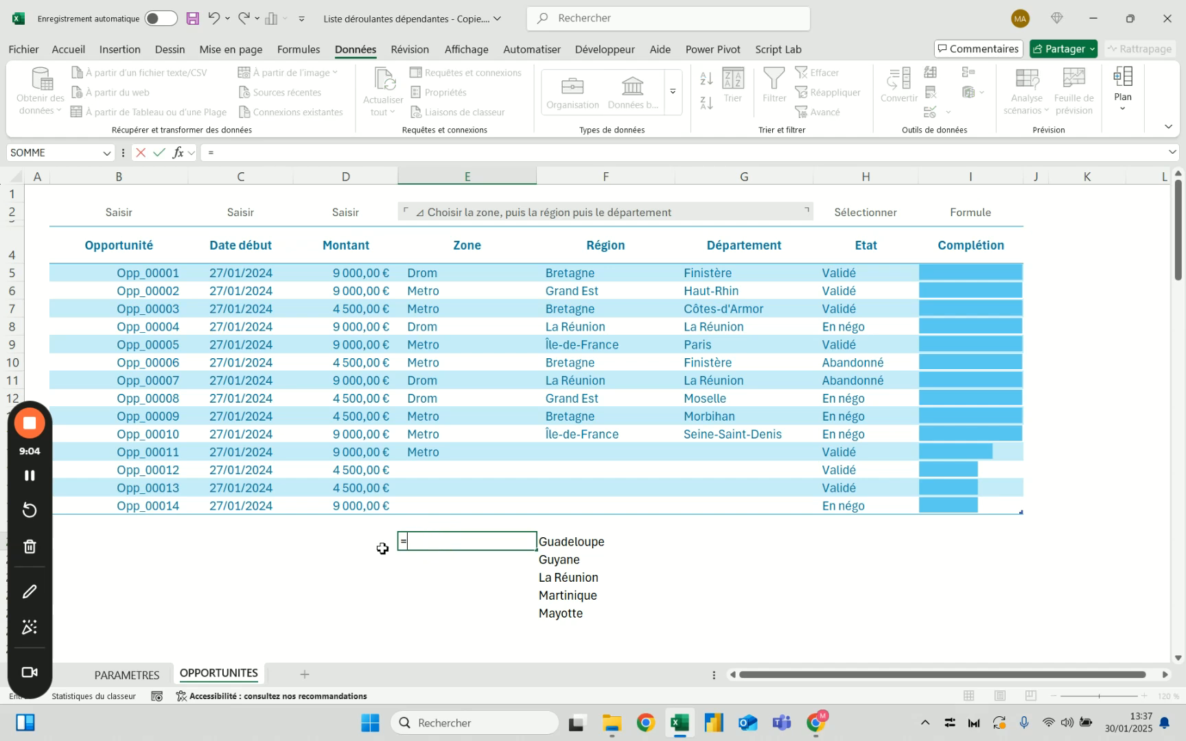
pyautogui.moveTo(270, 539); pyautogui.dragTo(286, 607)
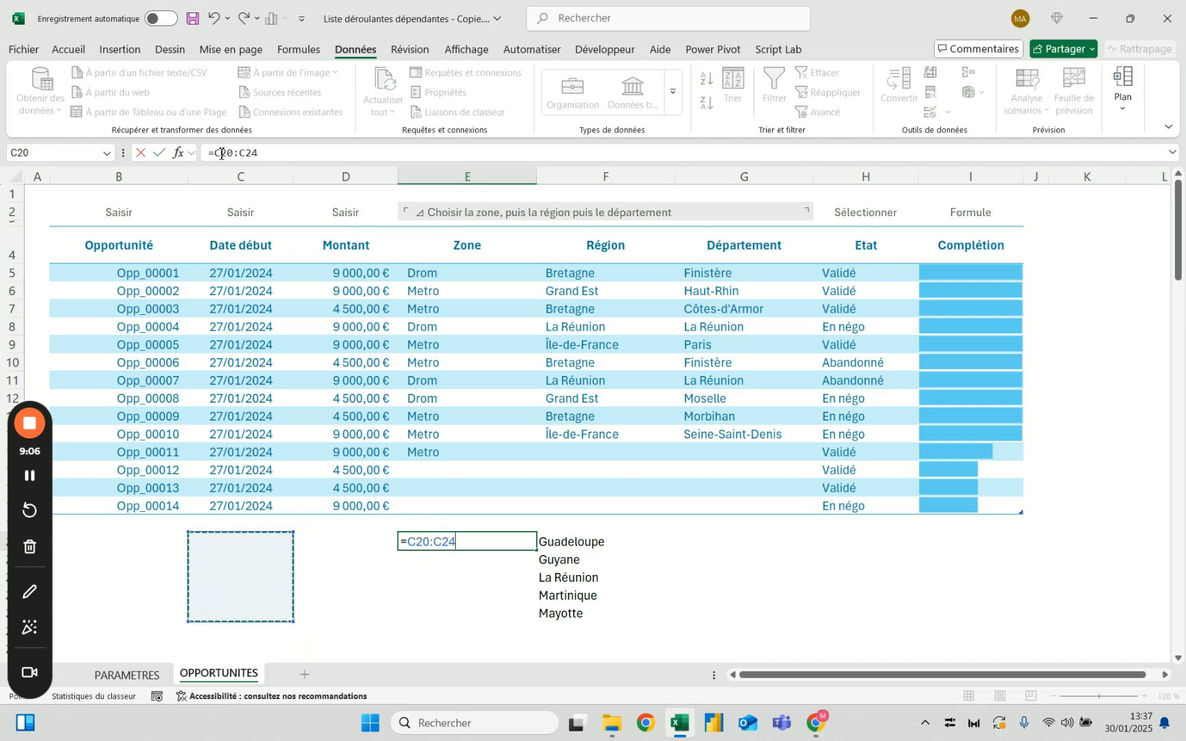
pyautogui.press('Escape')
# Reduce the F20 formula to its first part, =RECHERCHEX(E5;Liste_Zones;Liste_Régions), by removing the range operator and the second RECHERCHEX
pyautogui.click(581, 542)
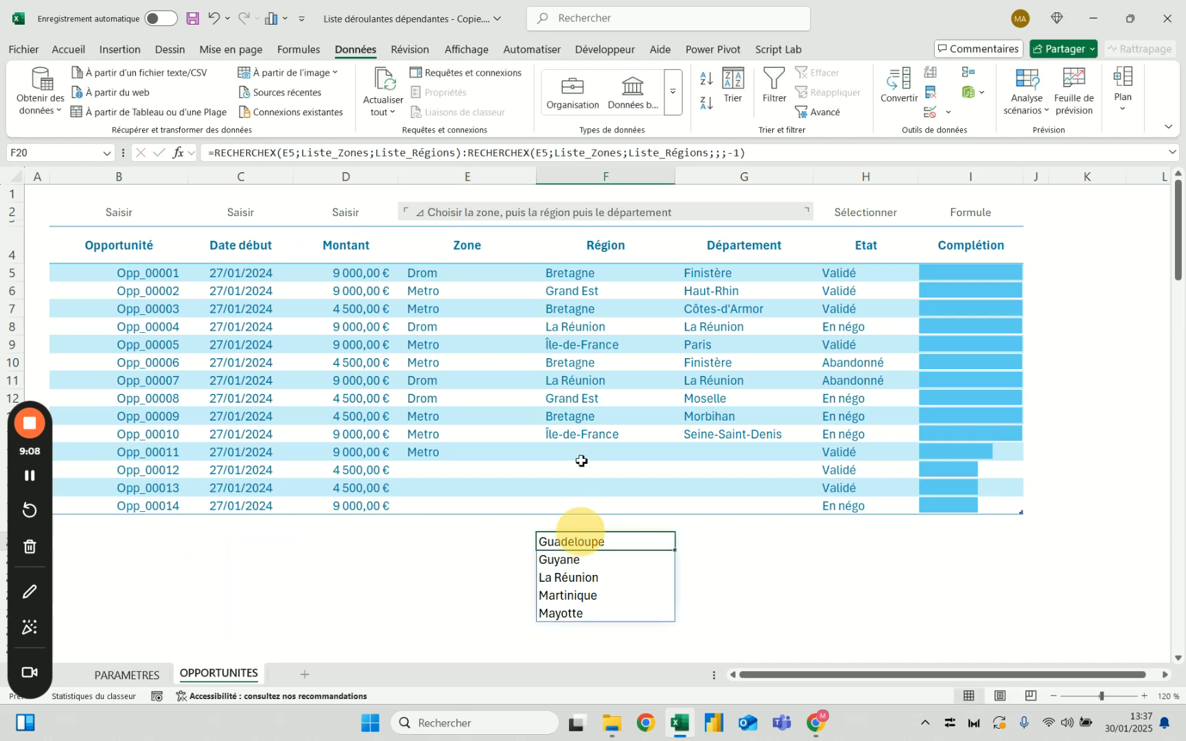
pyautogui.moveTo(470, 156); pyautogui.dragTo(815, 157)
pyautogui.press('BackSpace')
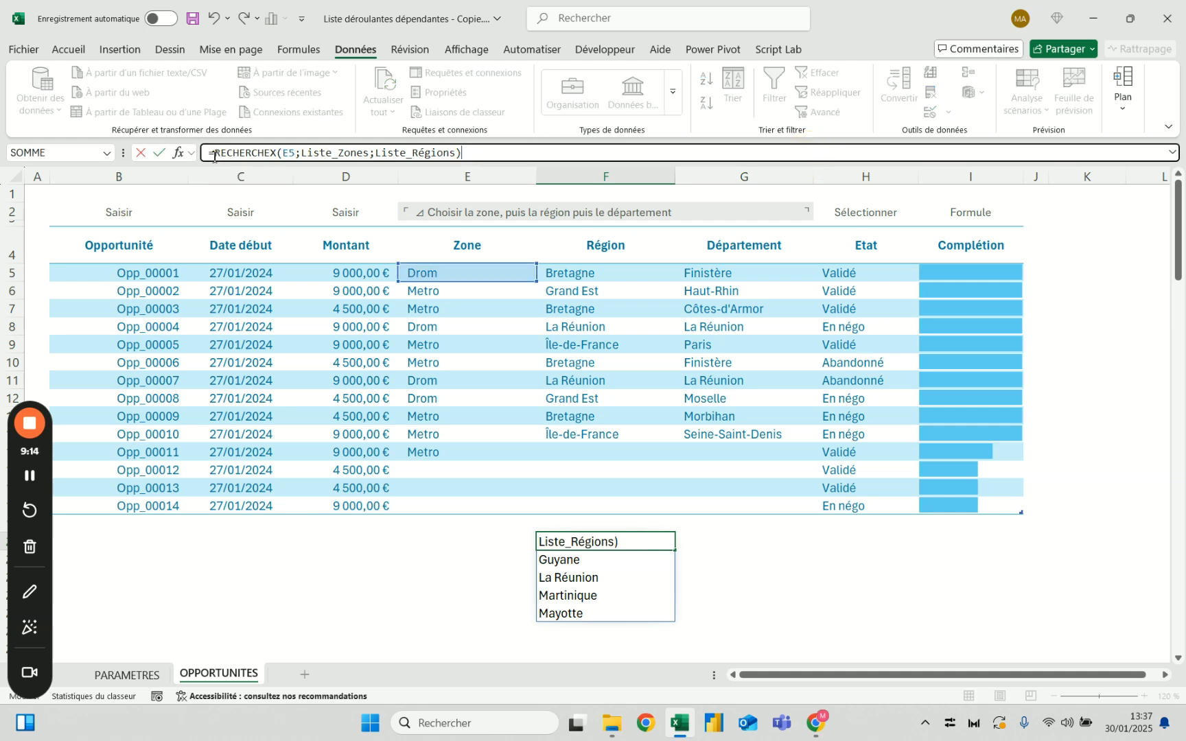
pyautogui.press('Tab')
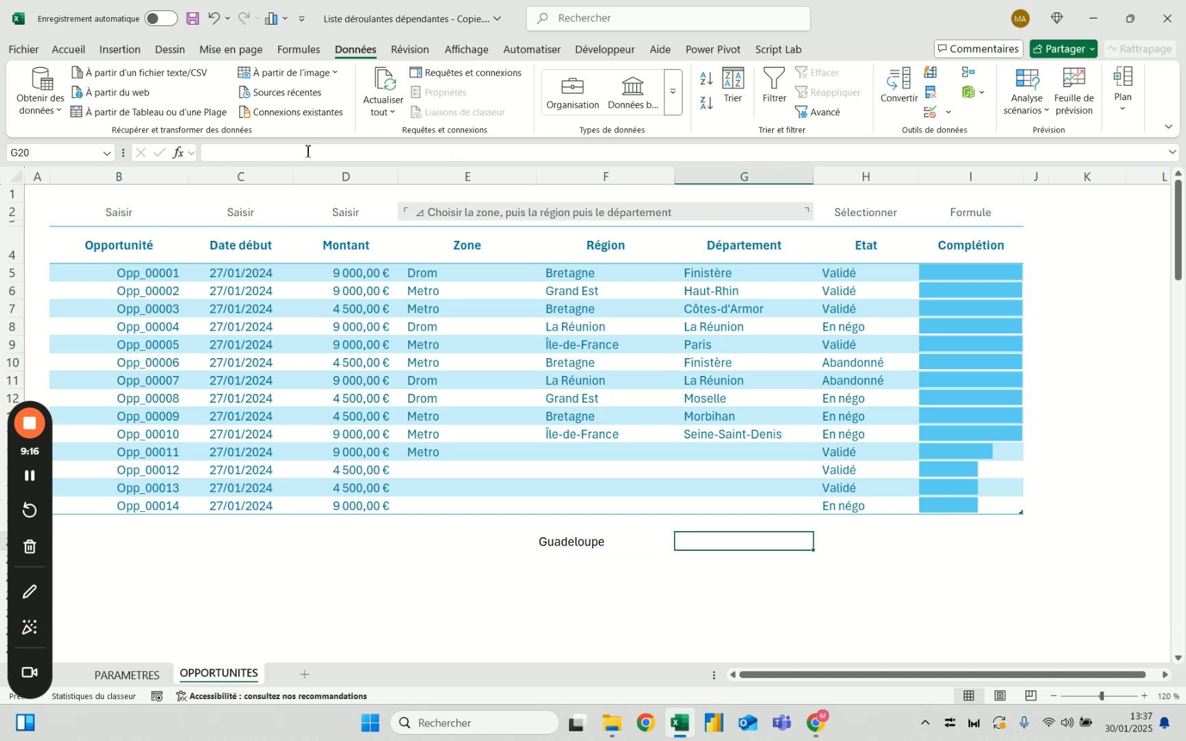
# Begin an NB.SI.ENS formula in G20 with E5 and the Zone column of the PARAMETRES geography table as arguments
pyautogui.write('=nb')
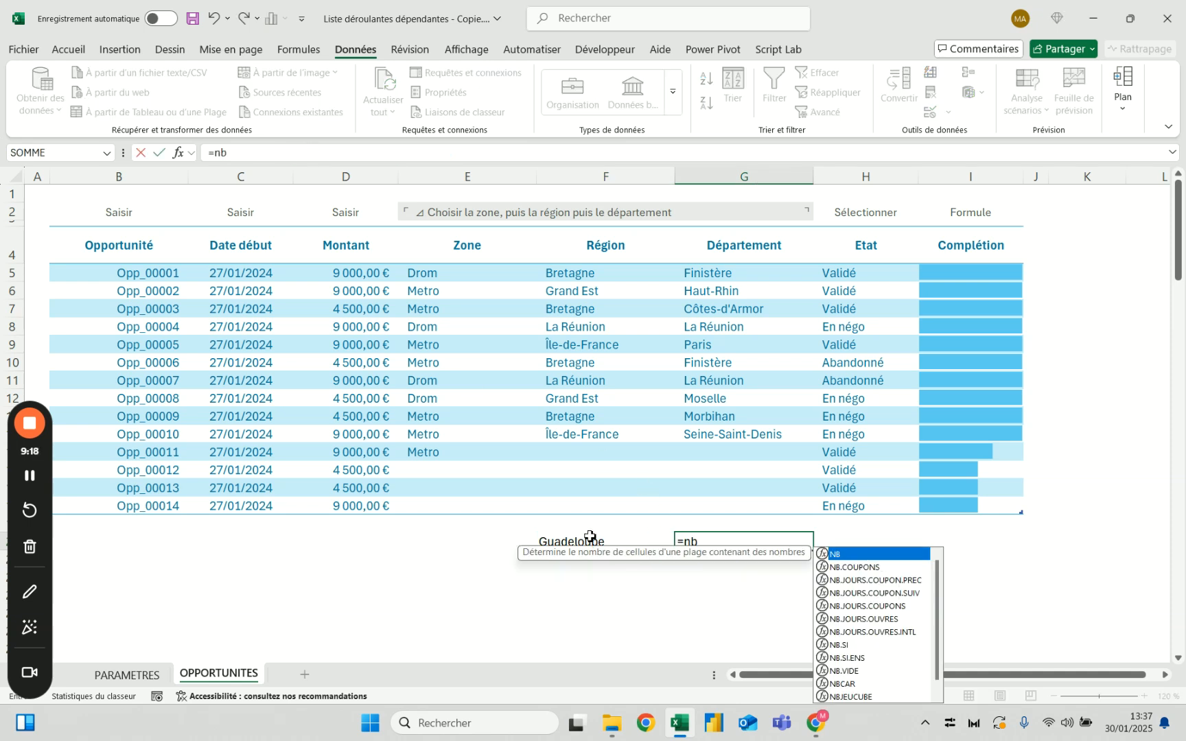
pyautogui.write('.si.ens(')
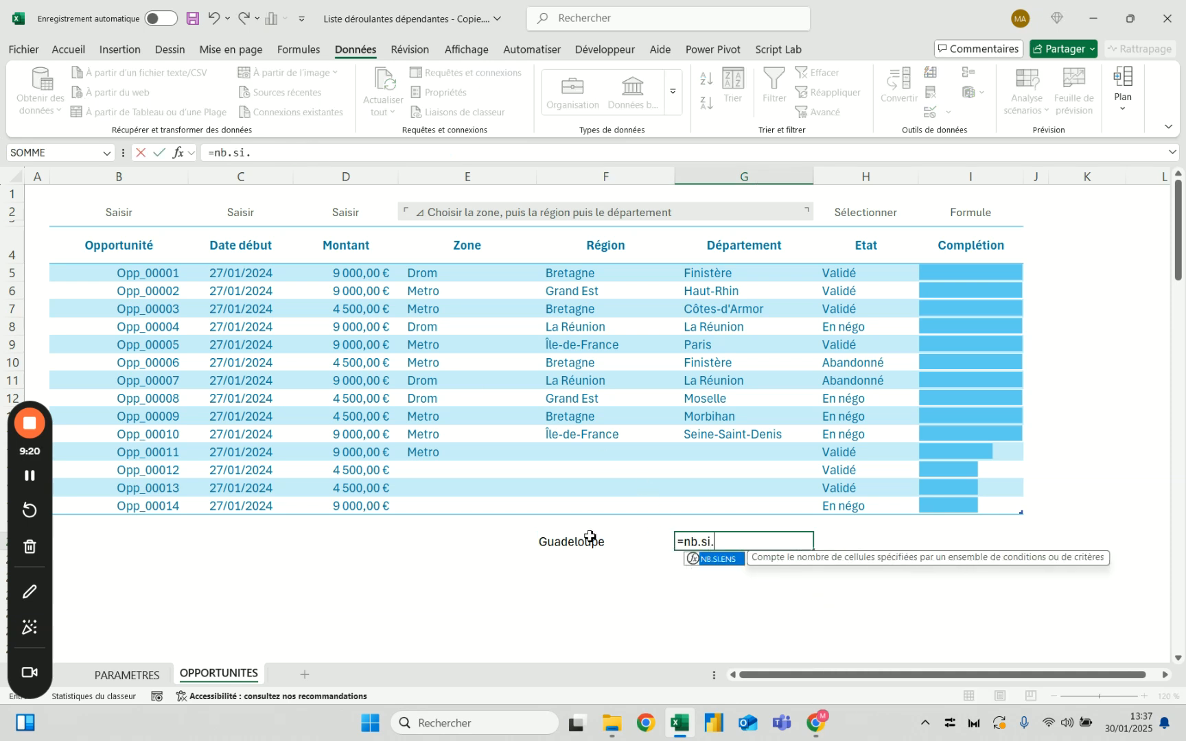
pyautogui.click(456, 273)
pyautogui.write(';')
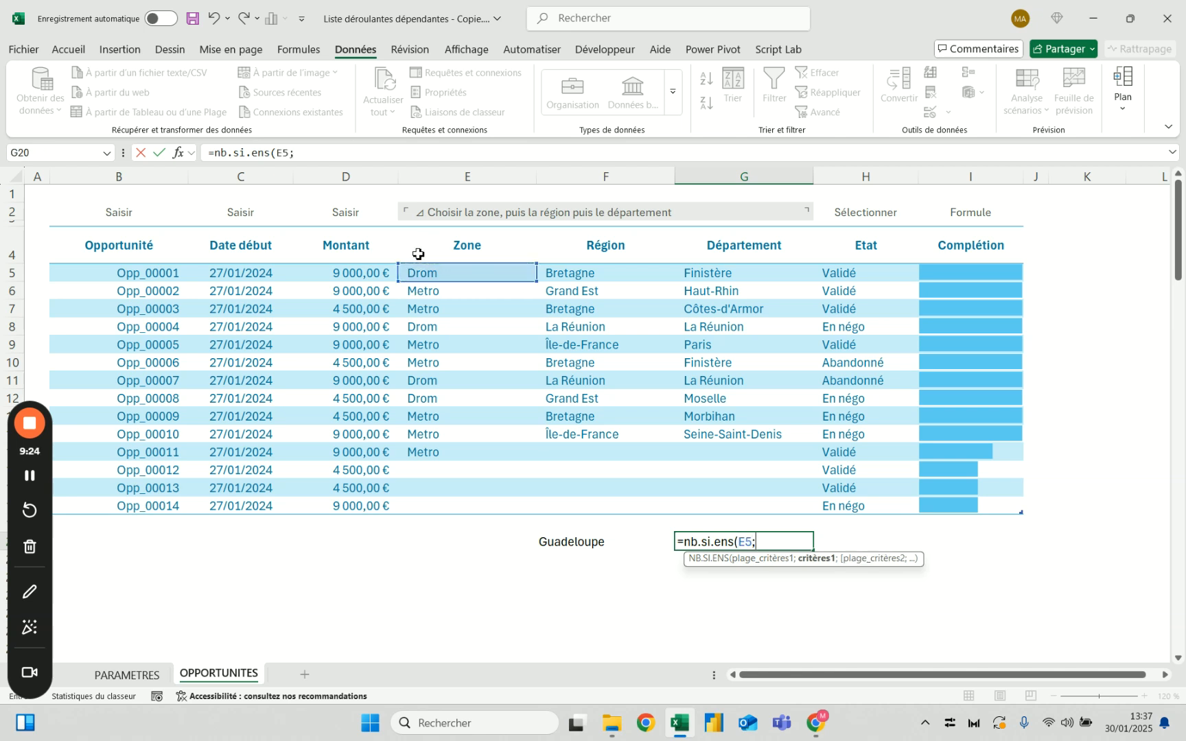
pyautogui.click(127, 675)
pyautogui.click(109, 211)
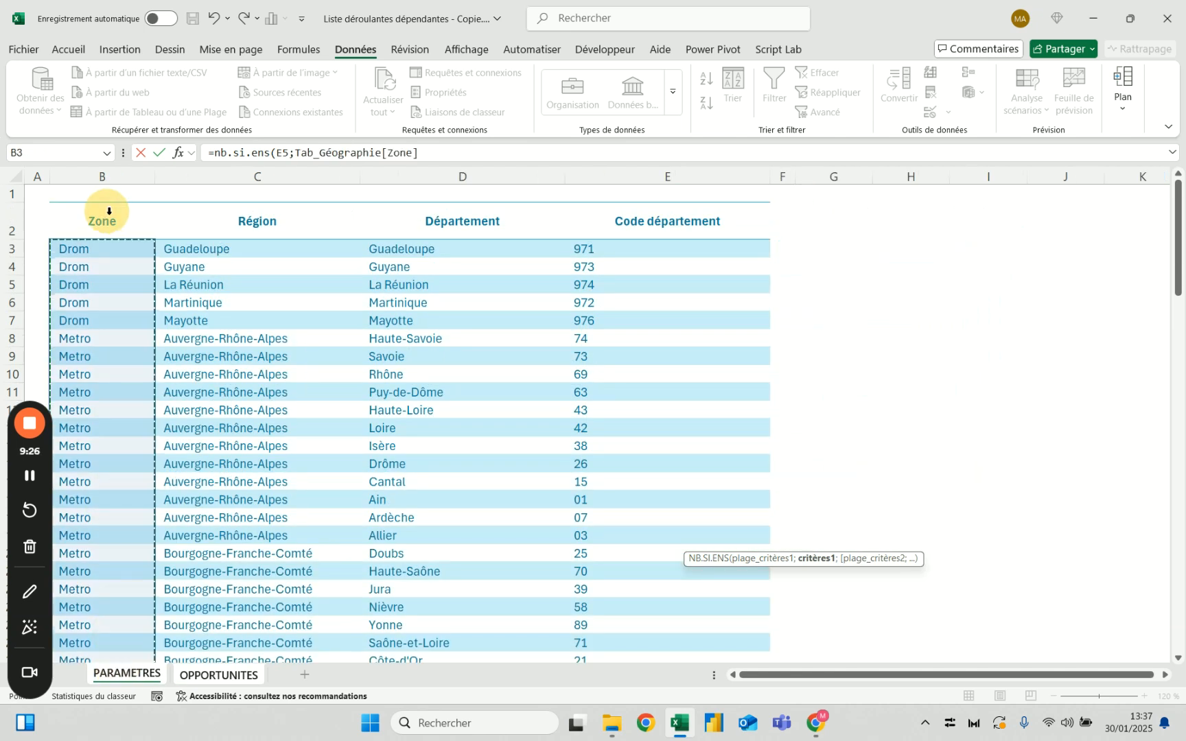
# Replace the Tab_Géographie[Zone] argument with the name Liste_Zones, complete the G20 formula and look at its result
pyautogui.moveTo(418, 153); pyautogui.dragTo(293, 158)
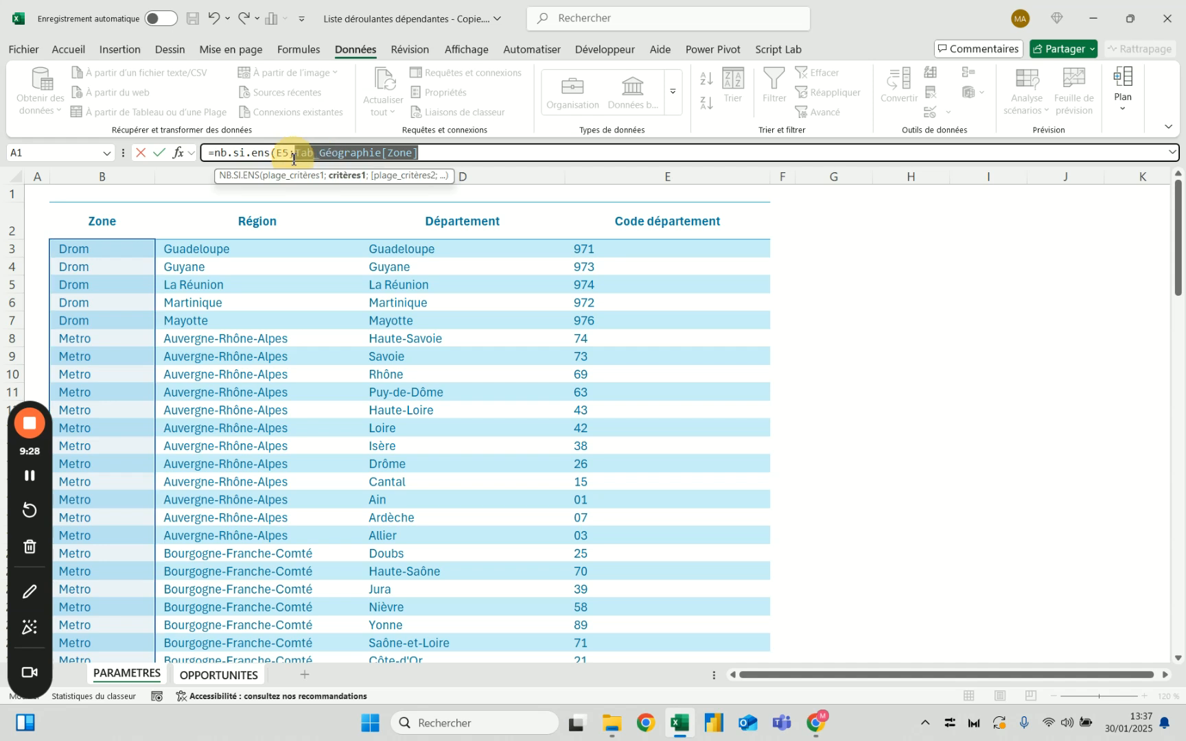
pyautogui.write('list')
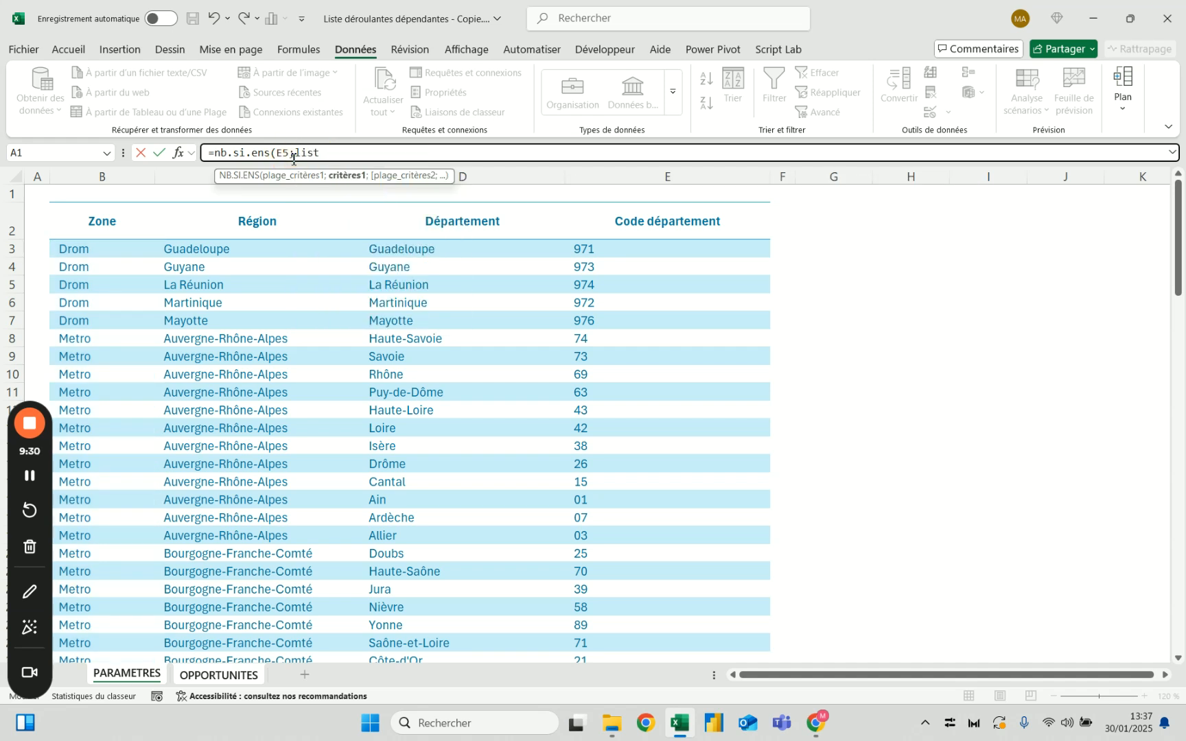
pyautogui.write('e')
pyautogui.press('Down')
pyautogui.press('Down')
pyautogui.press('Tab')
pyautogui.write(')')
pyautogui.press('Return')
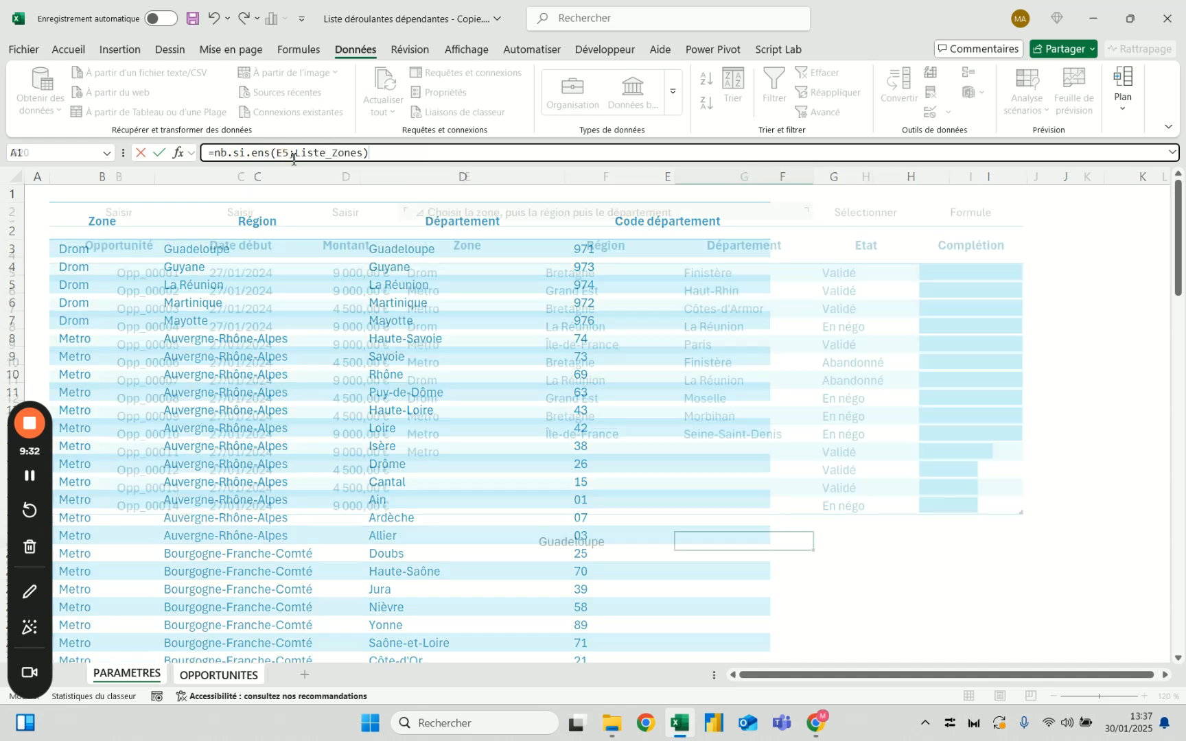
pyautogui.scroll(-3, 374, 228)
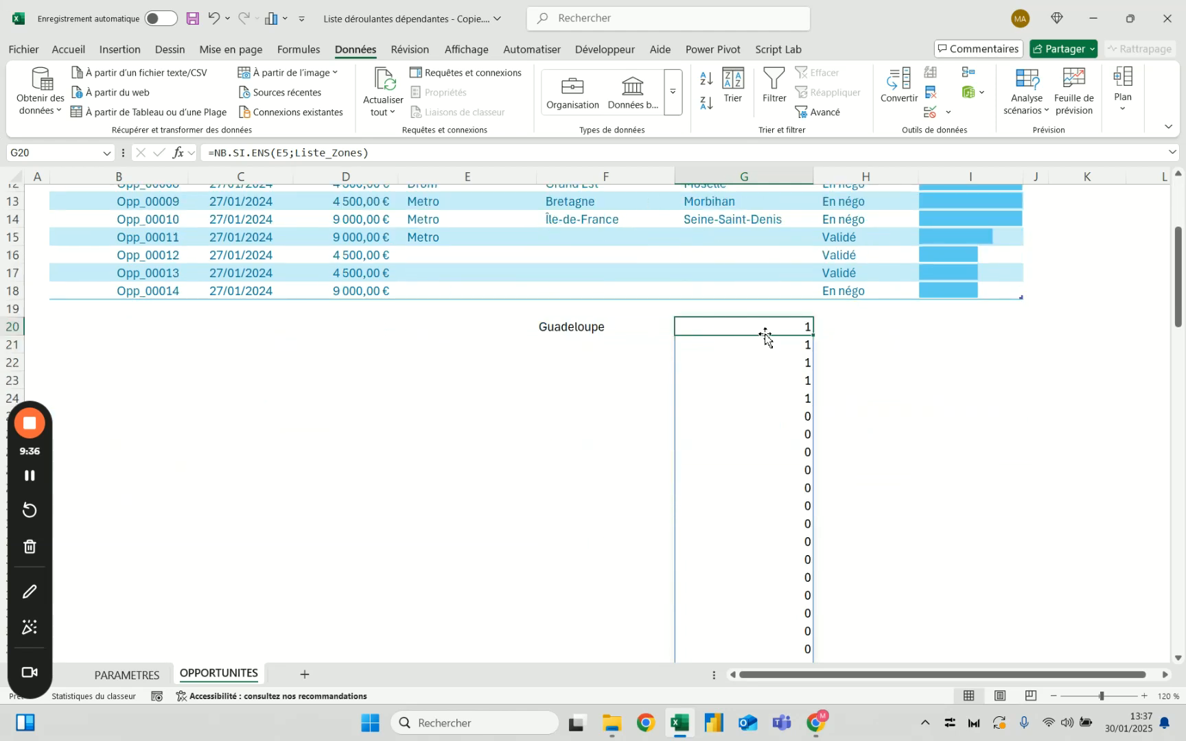
# Reverse the arguments in G20 so the formula reads =NB.SI.ENS(Liste_Zones;E5)
pyautogui.scroll(3, 748, 323)
pyautogui.click(282, 155)
pyautogui.moveTo(277, 154); pyautogui.dragTo(296, 154)
pyautogui.press('Delete')
pyautogui.click(374, 148)
pyautogui.press('BackSpace')
pyautogui.write(';E5')
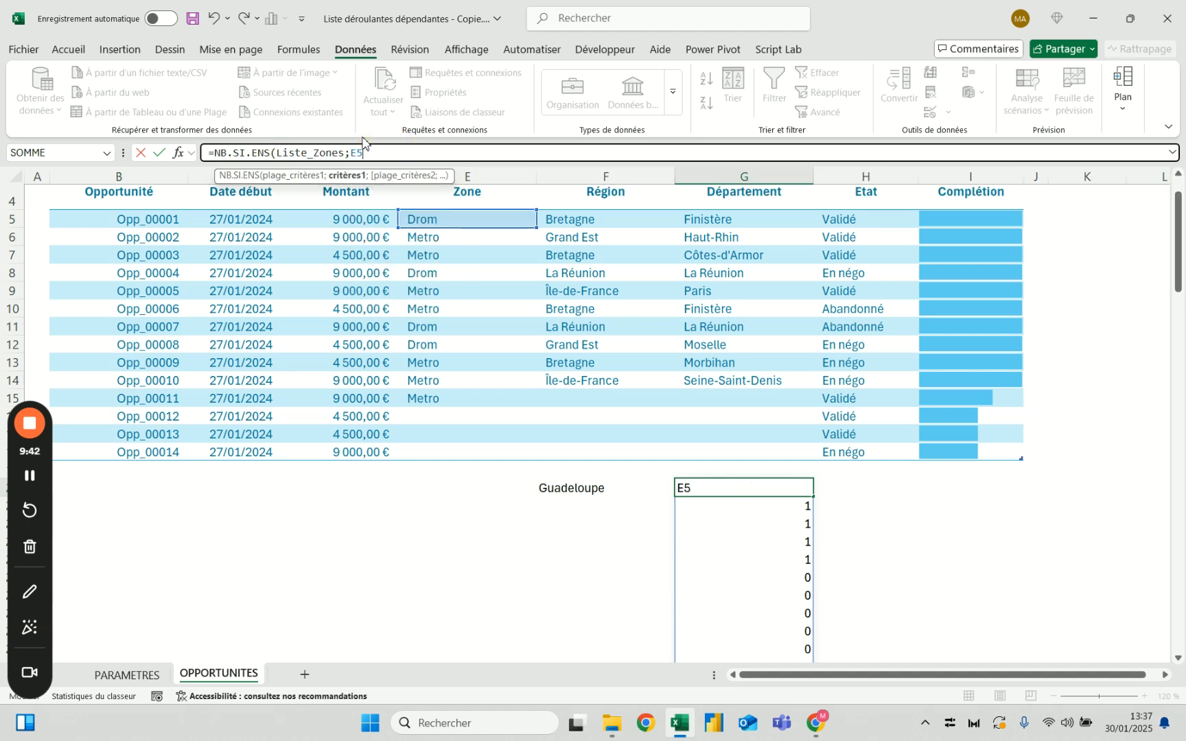
pyautogui.press('Return')
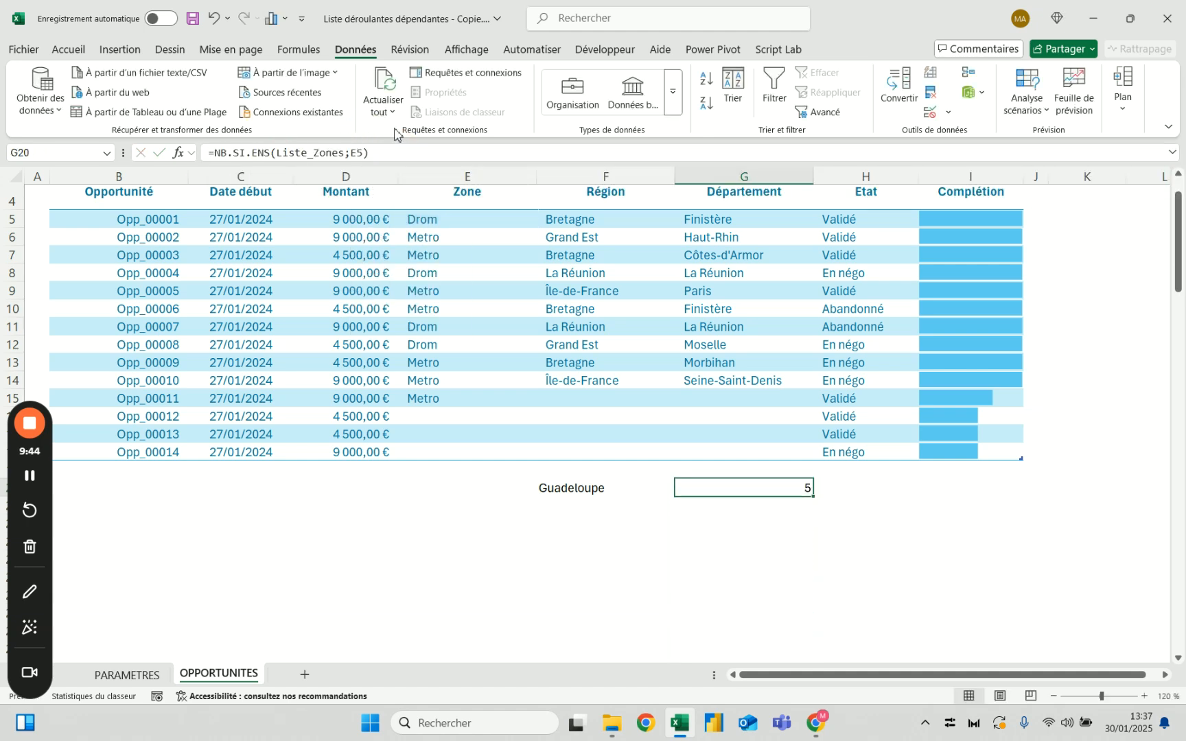
# Wrap the RECHERCHEX in F20 in DECALER with 0 rows, 0 columns, a height of 3 and a width of 1
pyautogui.click(618, 491)
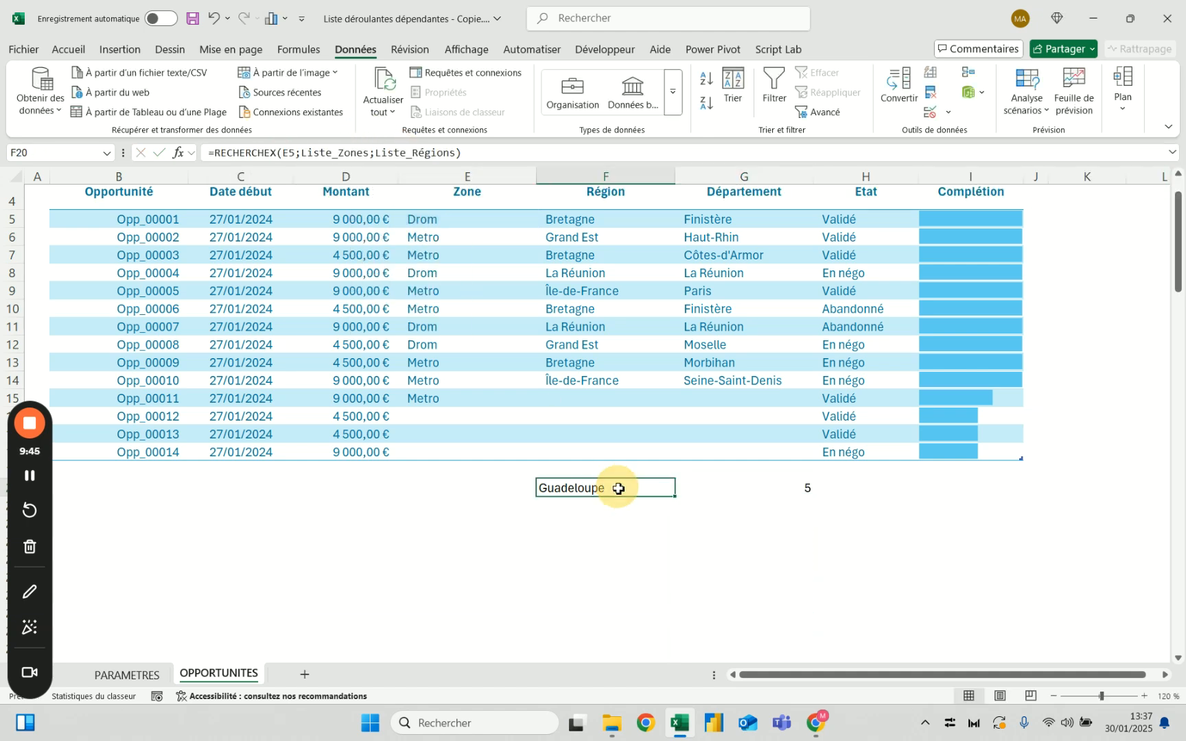
pyautogui.click(217, 153)
pyautogui.write('decaler(')
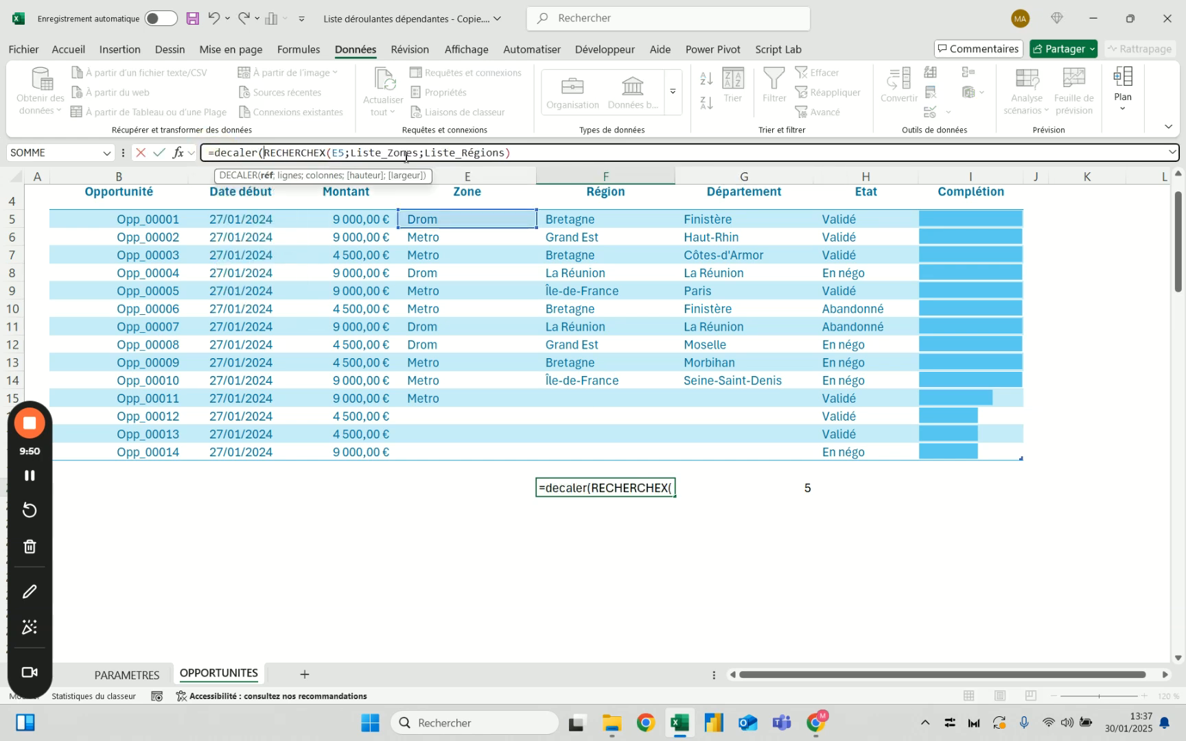
pyautogui.click(525, 153)
pyautogui.write(';1')
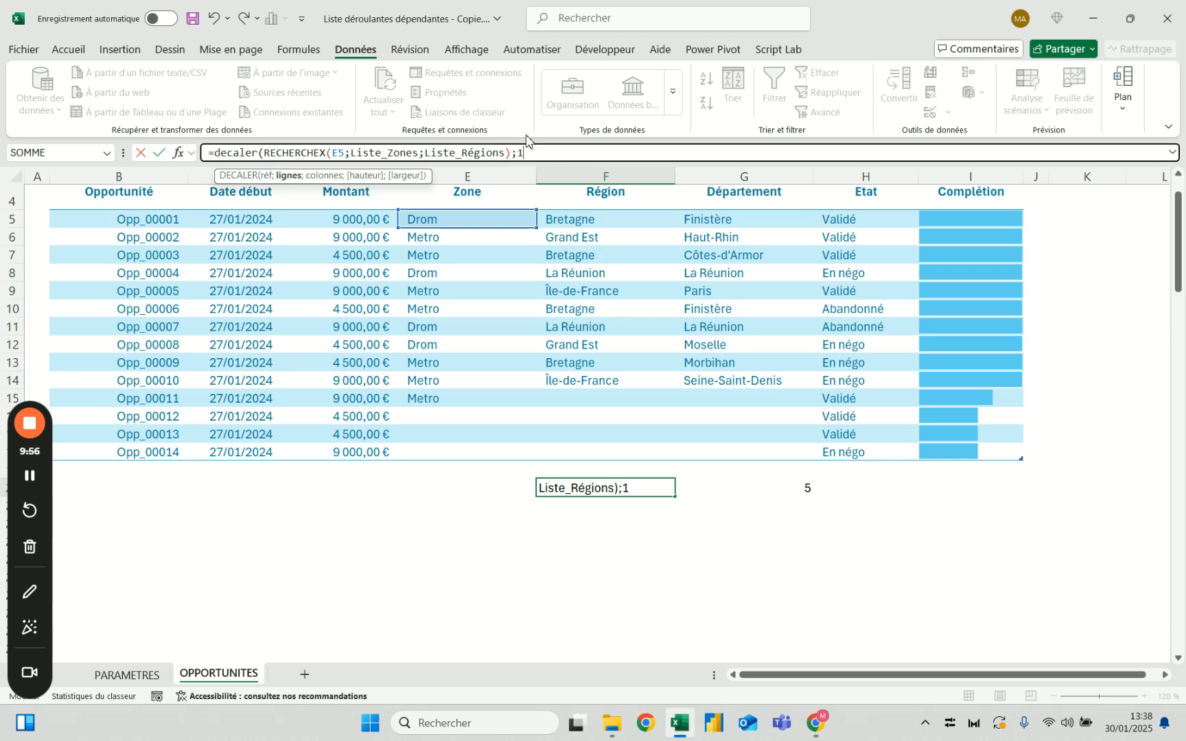
pyautogui.press('BackSpace')
pyautogui.write('0;0;')
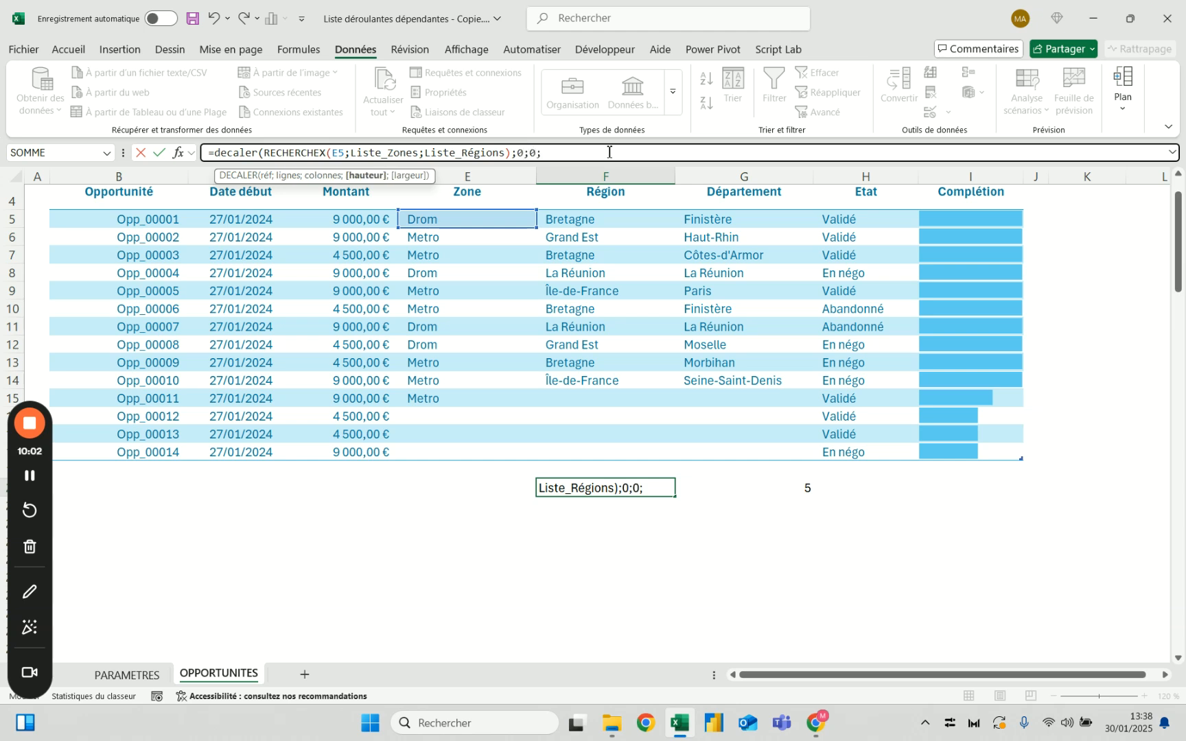
pyautogui.write('3;1')
pyautogui.press('Return')
# Replace the DECALER height in F20 with the NB.SI.ENS(Liste_Zones;E5) expression copied from G20
pyautogui.press('Up')
pyautogui.press('Right')
pyautogui.moveTo(404, 149); pyautogui.dragTo(214, 151)
pyautogui.hotkey('ctrl', 'c')
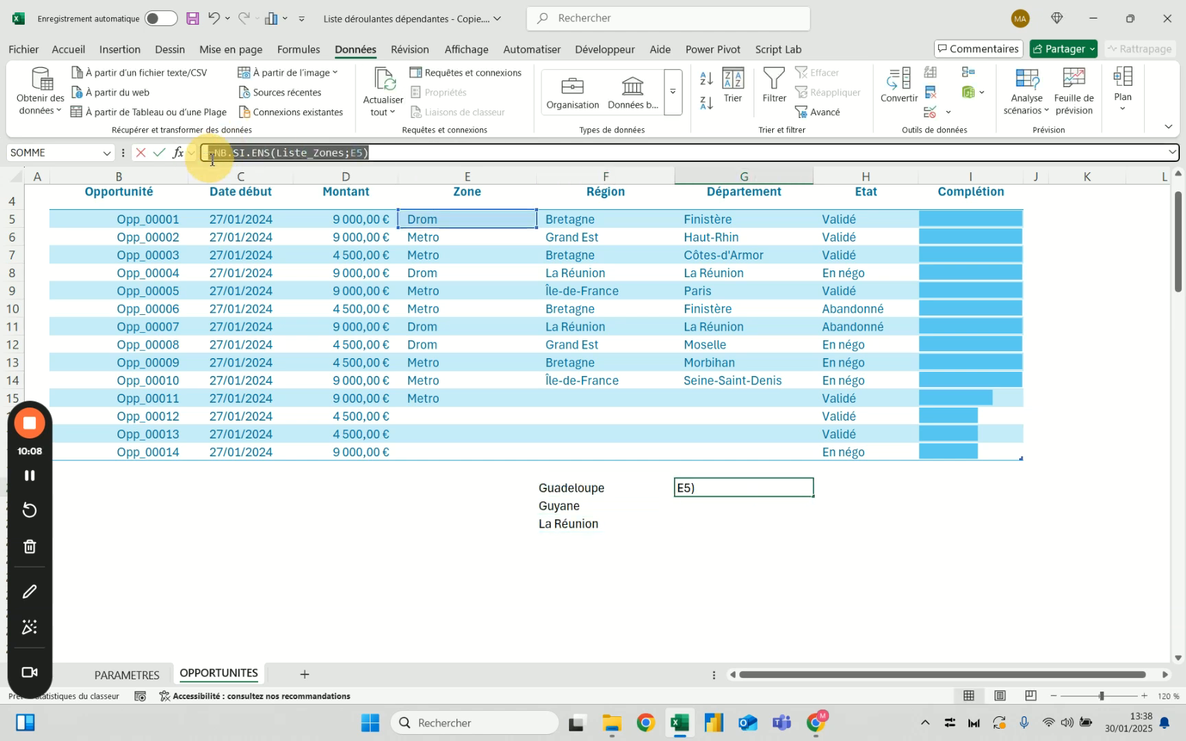
pyautogui.press('Escape')
pyautogui.press('Left')
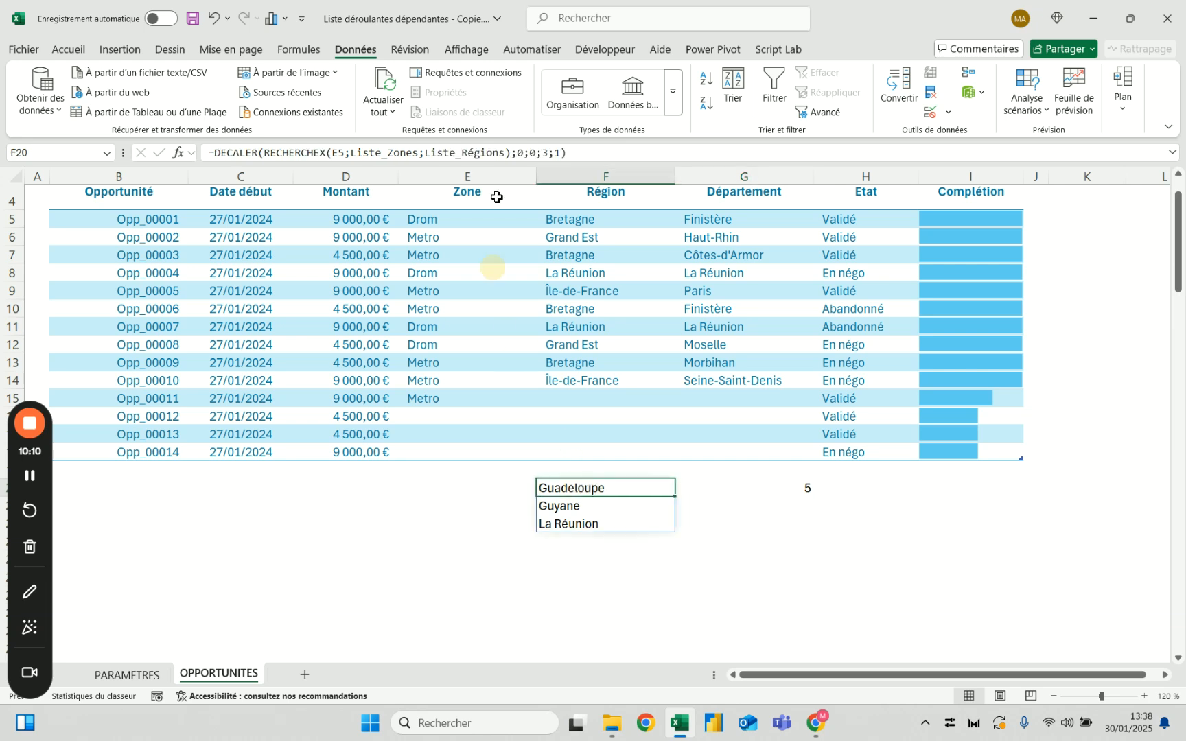
pyautogui.hotkey('ctrl', 'v')
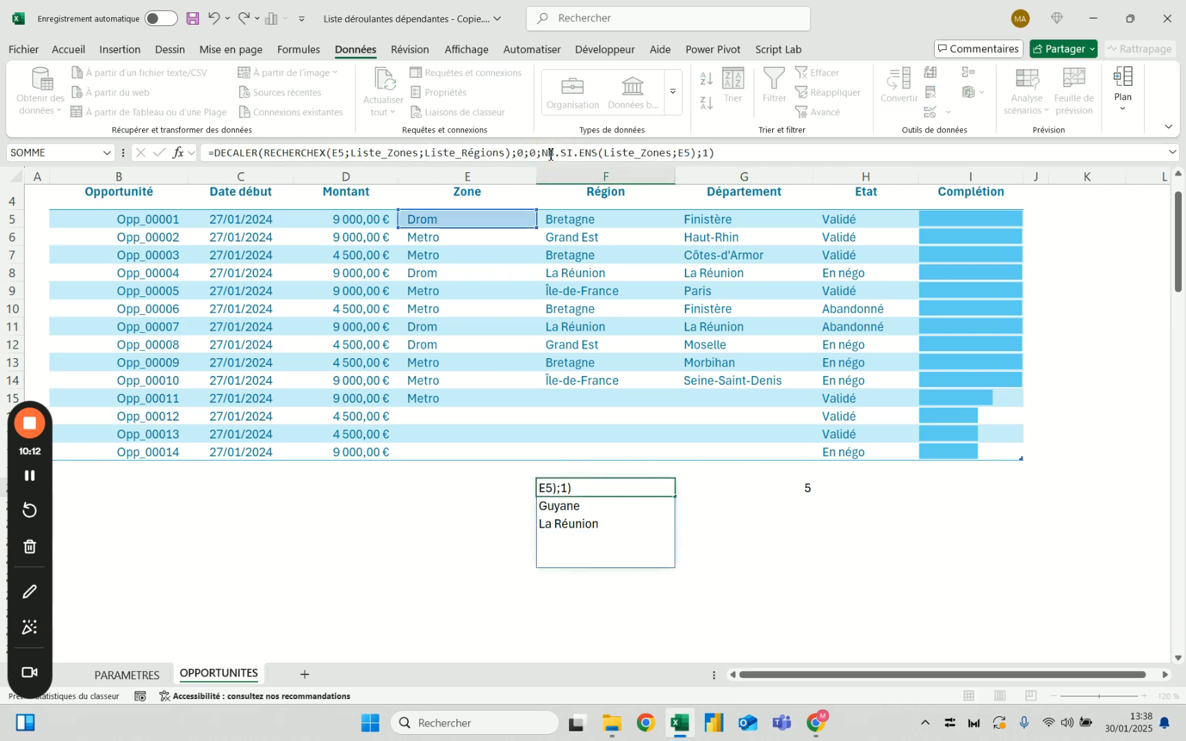
pyautogui.hotkey('ctrl', 'Return')
# Clear the helper count formula from G20
pyautogui.press('Right')
pyautogui.press('Right')
pyautogui.press('Left')
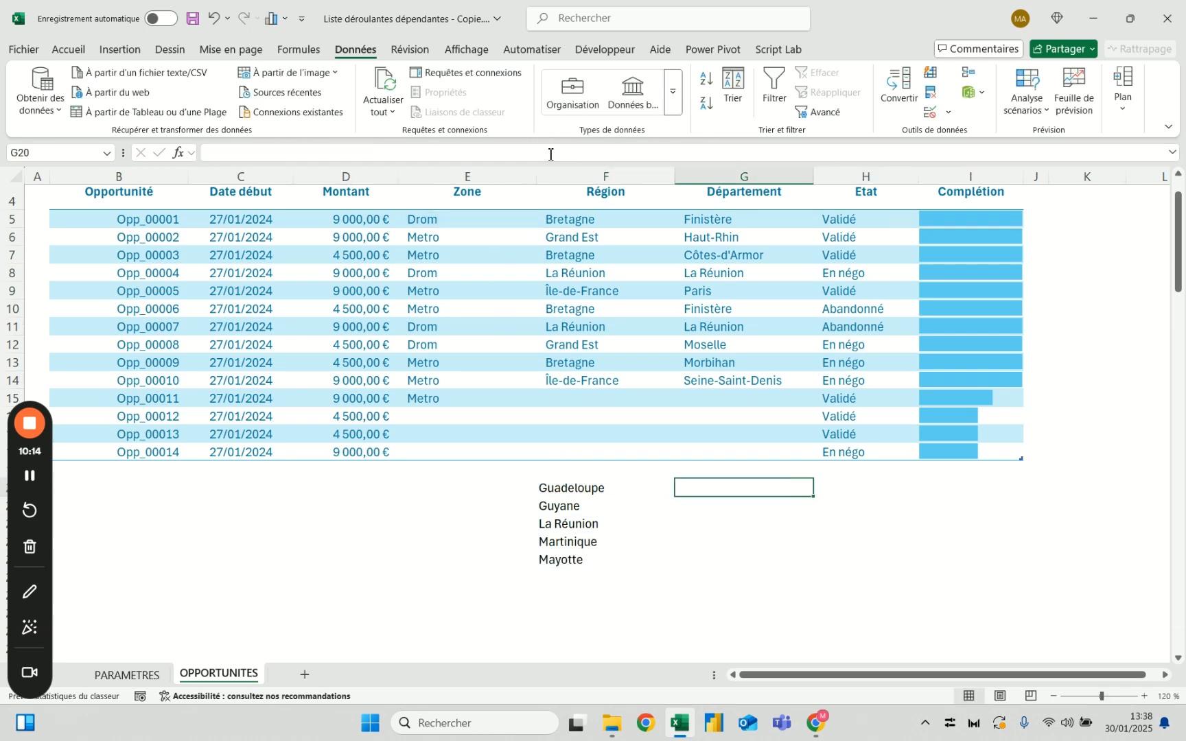
pyautogui.press('Left')
# Change the zone of opportunity Opp_00001 in E5 to Metro and look through the regions spilled from F20
pyautogui.scroll(1, 534, 265)
pyautogui.click(468, 273)
pyautogui.click(543, 273)
pyautogui.click(508, 306)
pyautogui.scroll(-8, 490, 592)
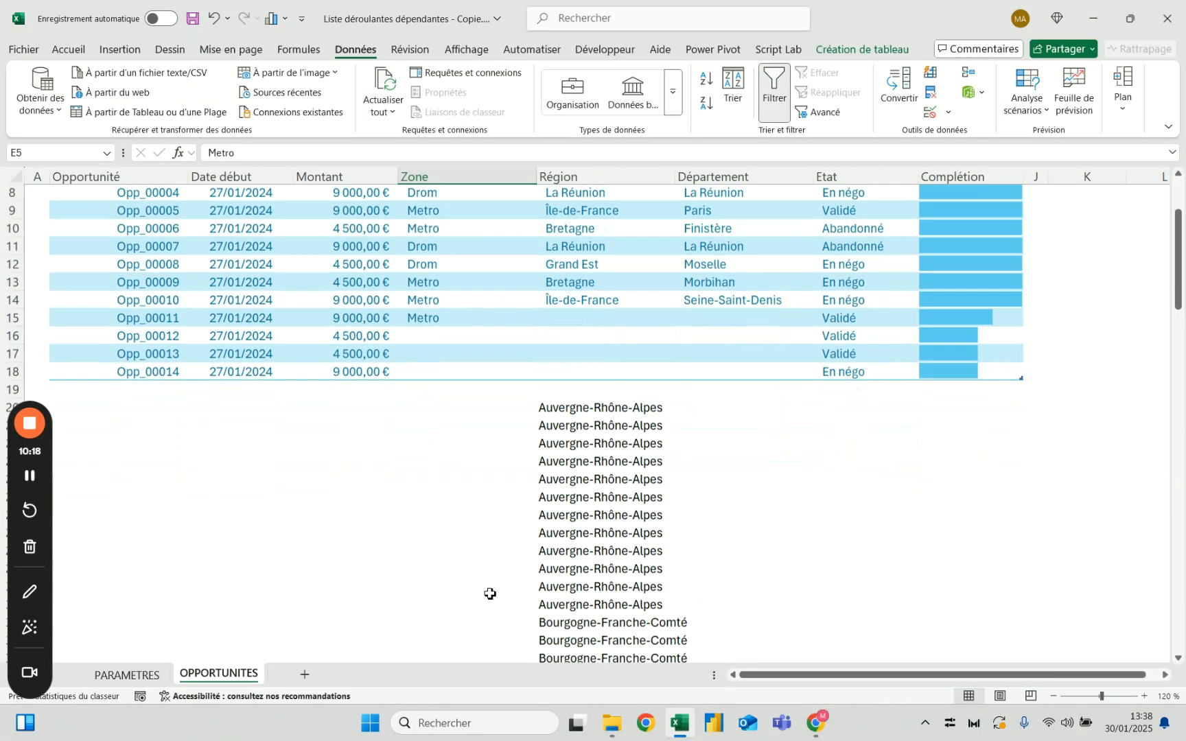
pyautogui.scroll(8, 542, 275)
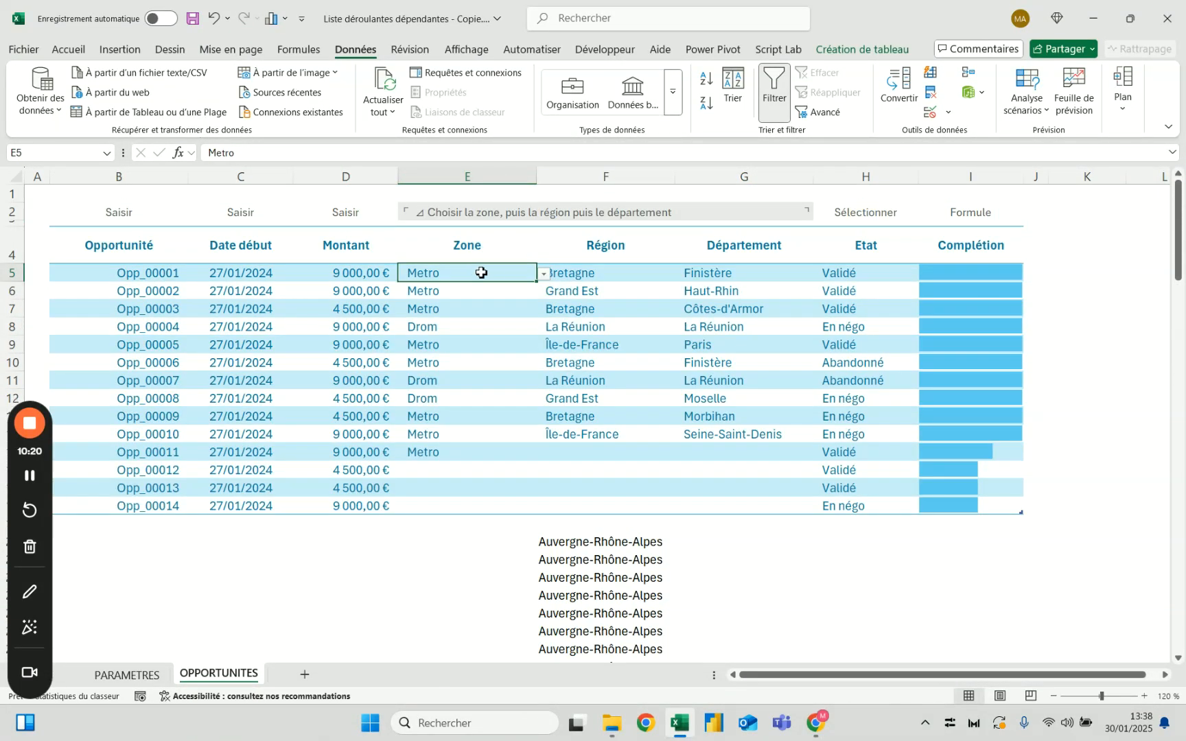
pyautogui.scroll(-16, 629, 597)
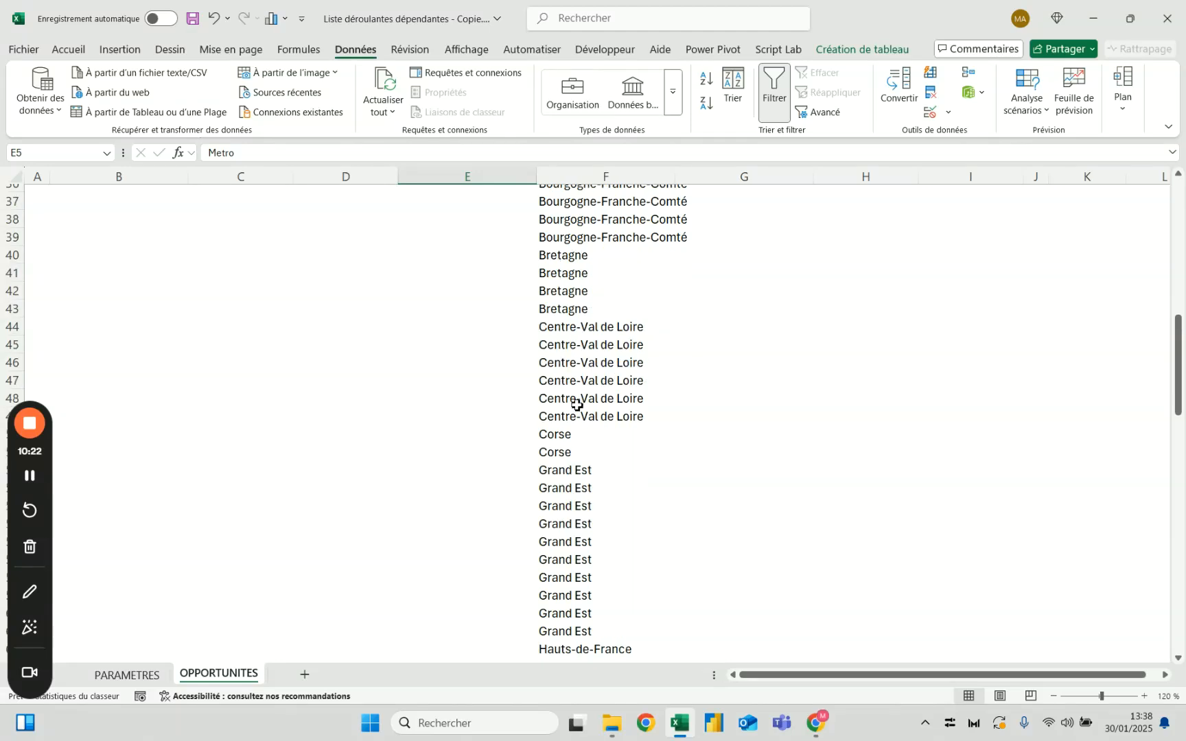
pyautogui.scroll(17, 577, 457)
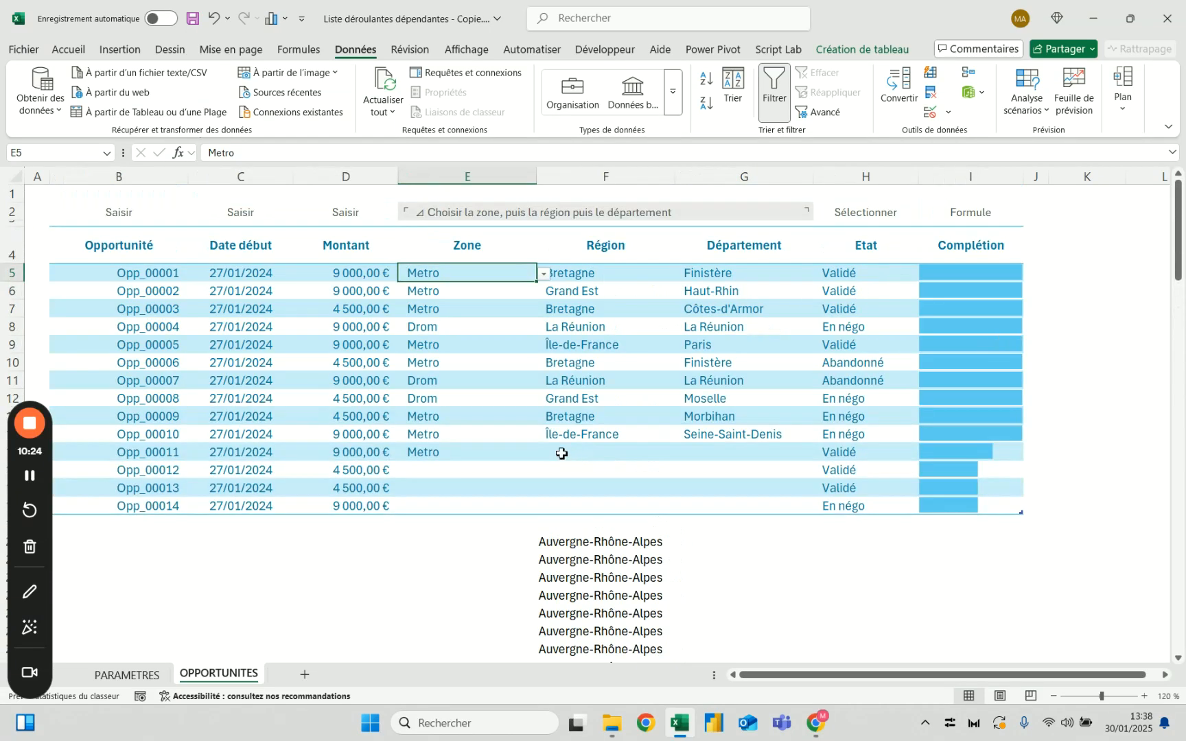
# Switch the zone in E5 to Drom and back to Metro, comparing the regions spilled from F20
pyautogui.click(543, 274)
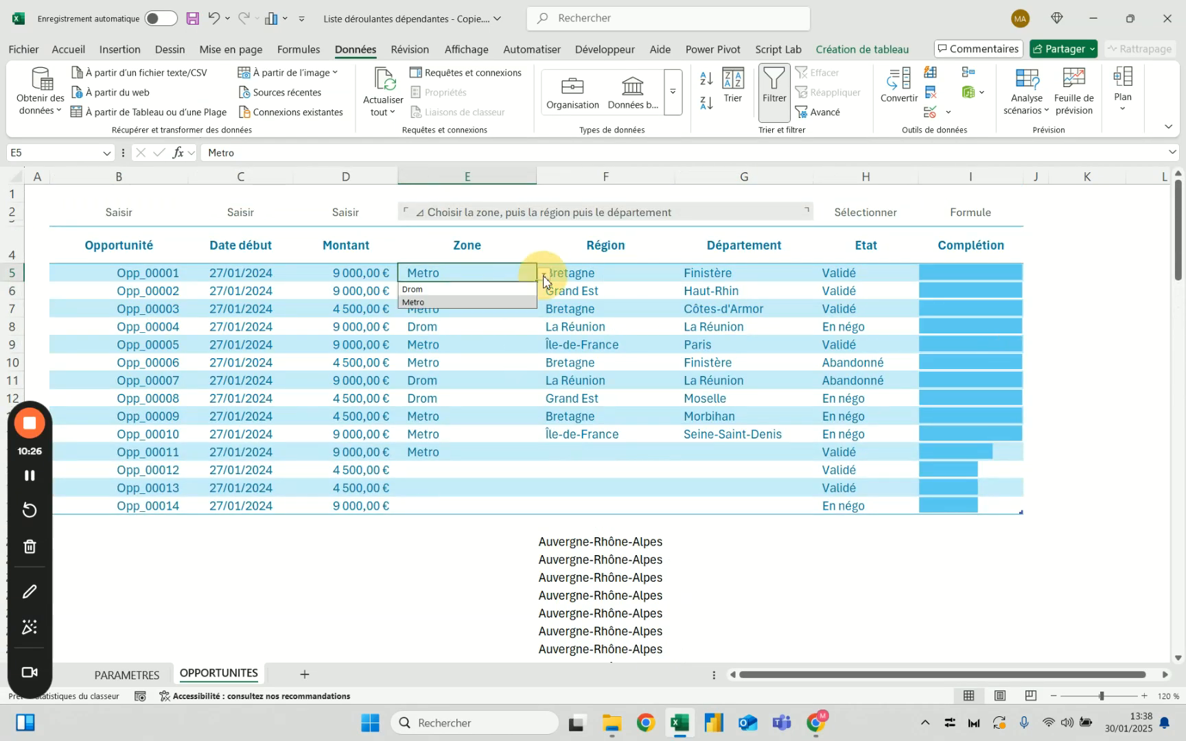
pyautogui.click(521, 289)
pyautogui.click(542, 275)
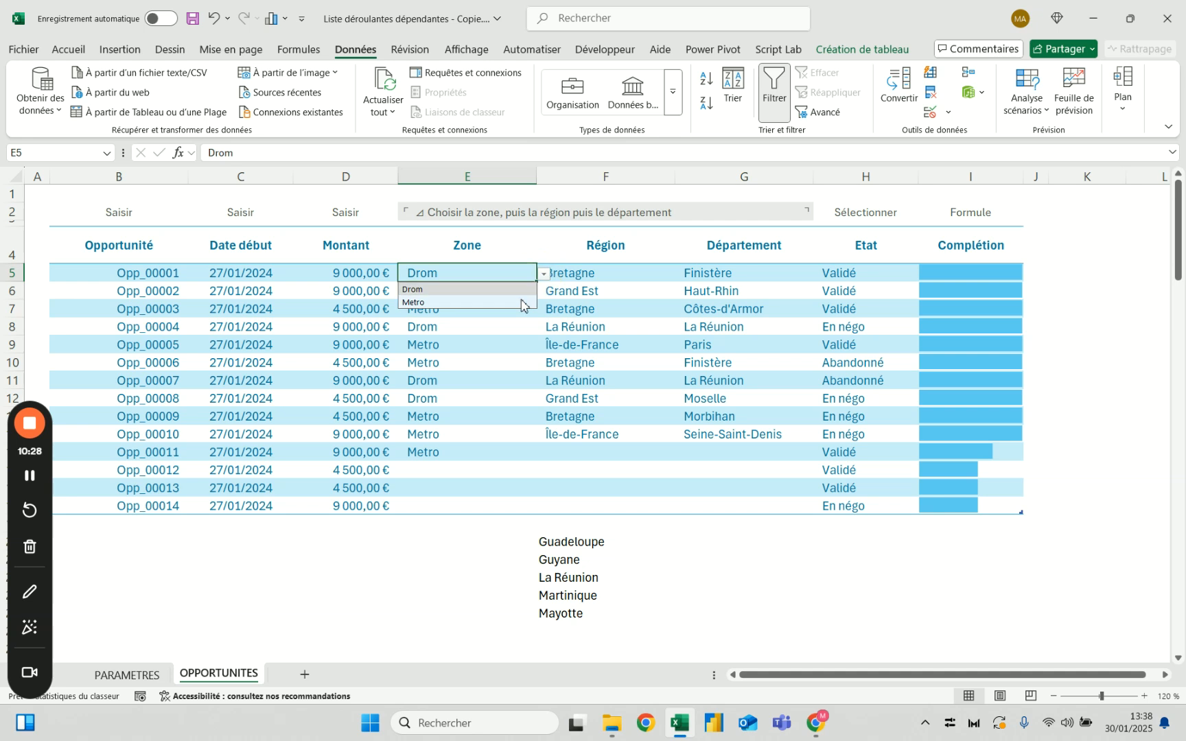
pyautogui.click(524, 302)
pyautogui.scroll(-4, 592, 481)
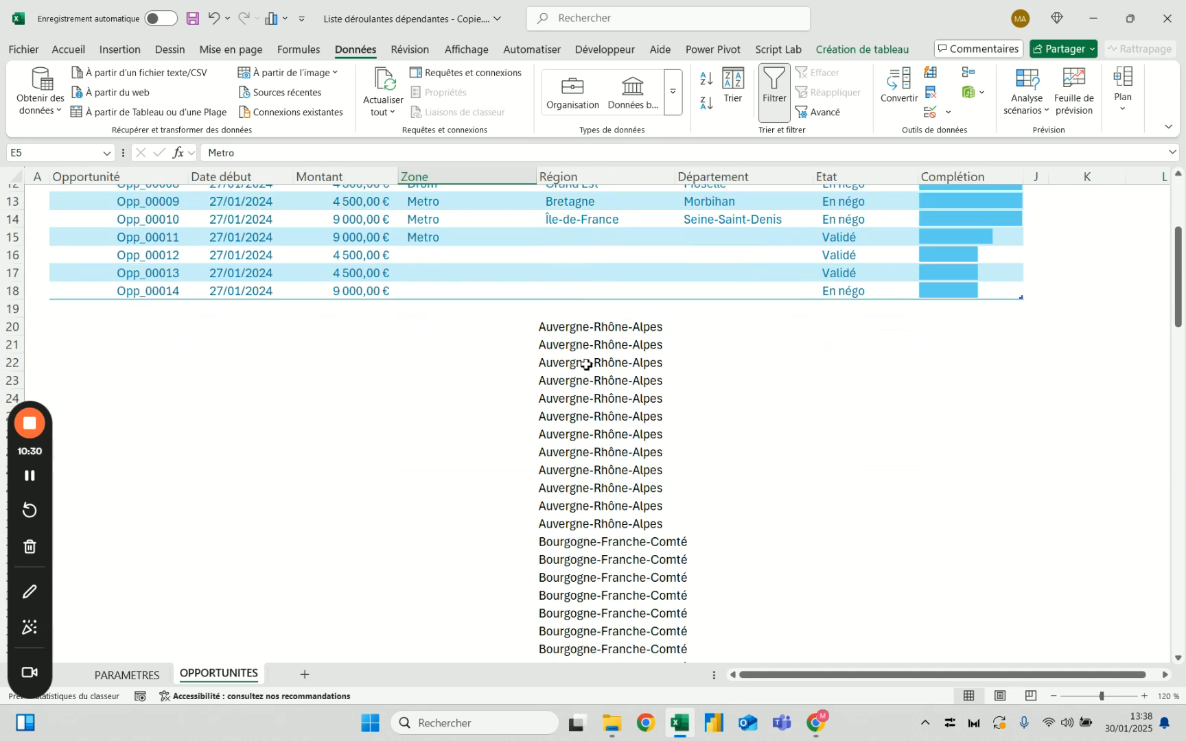
pyautogui.scroll(4, 586, 369)
# Wrap the DECALER formula in F20 in UNIQUE and look through the deduplicated regions
pyautogui.click(575, 274)
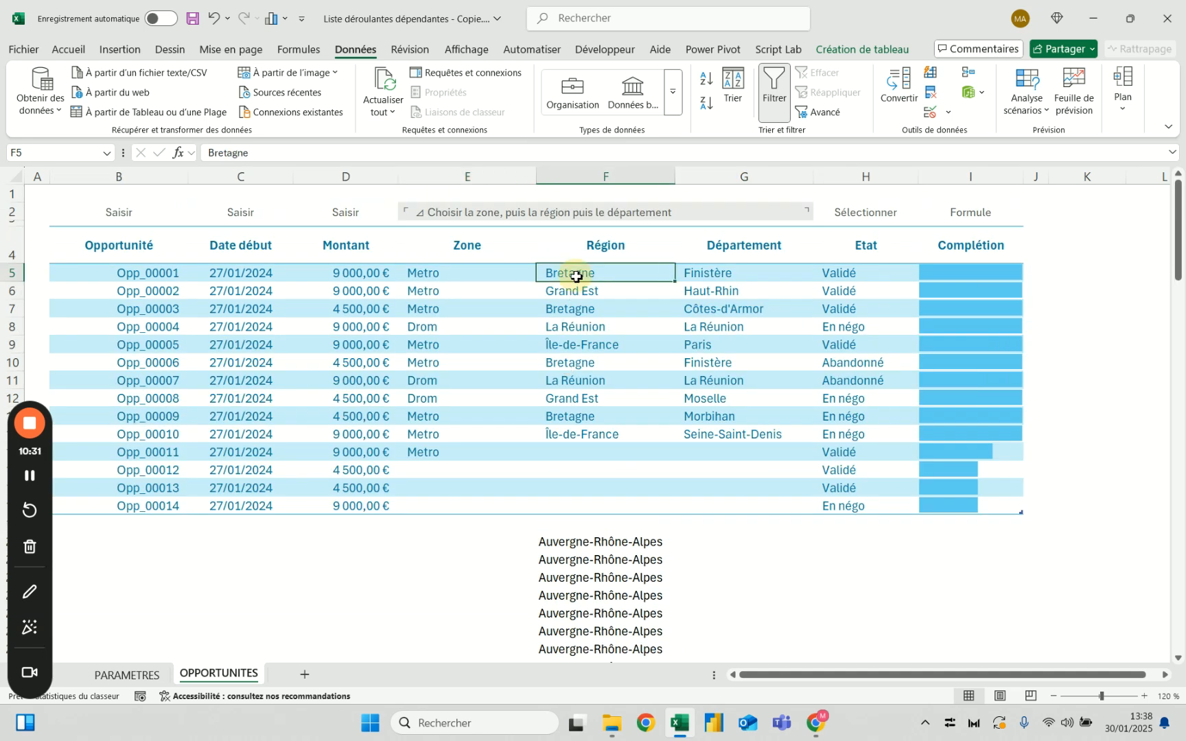
pyautogui.click(587, 540)
pyautogui.click(217, 155)
pyautogui.write('unique(DECALER(RECHERCHEX(E5;Liste_Zones;Liste_Régions);0;0;NB.SI.ENS(Liste_Zones;E5);1)')
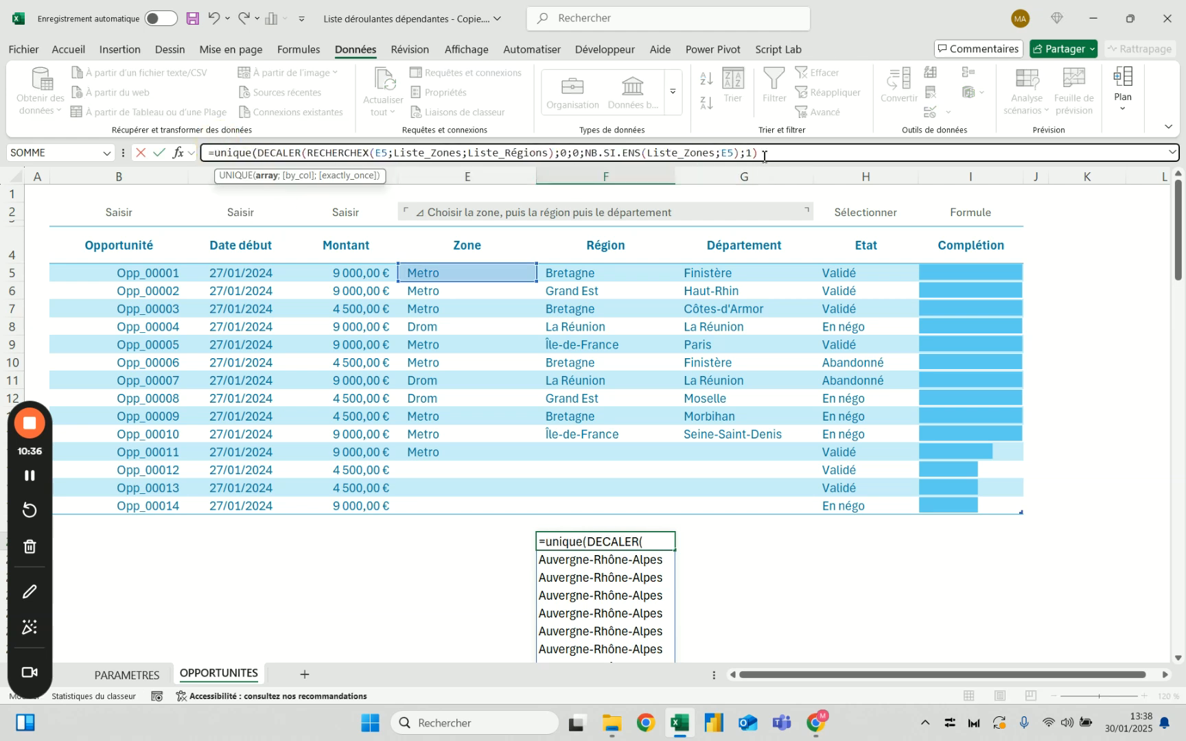
pyautogui.press('Return')
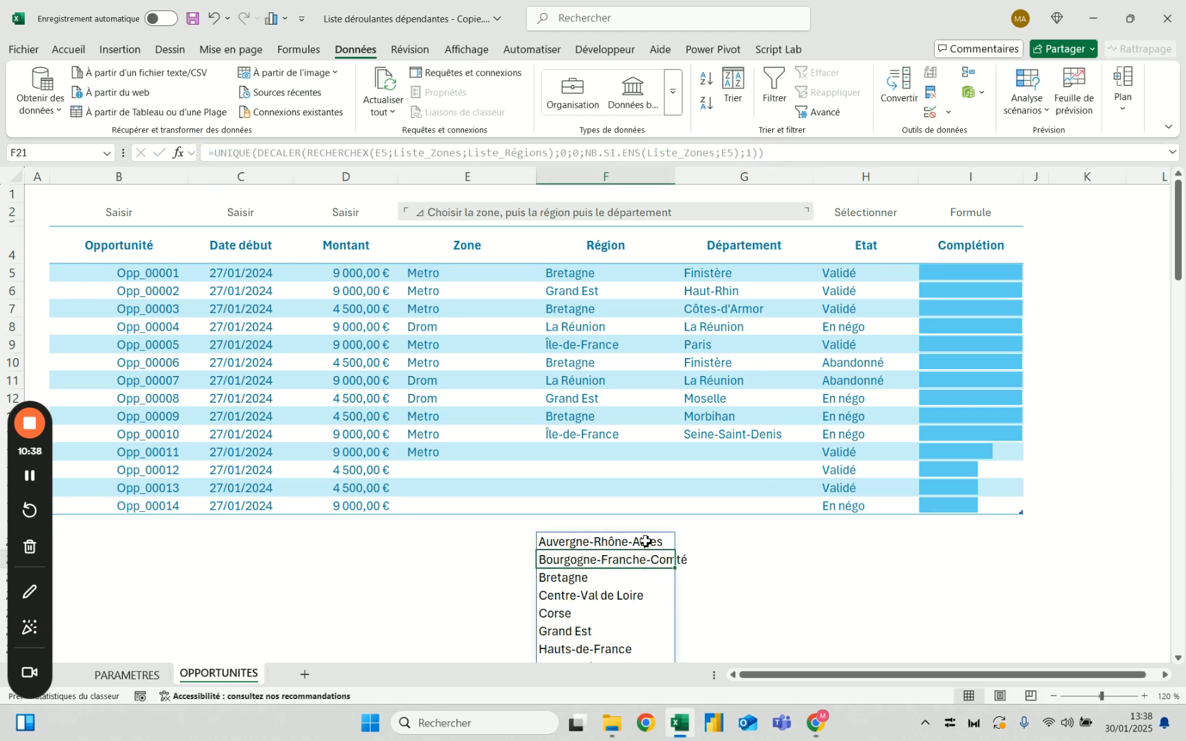
pyautogui.scroll(-3, 645, 542)
pyautogui.scroll(2, 617, 494)
# Try to apply list validation to the Région column F5:F18 using the UNIQUE formula copied from F20 as its source
pyautogui.click(609, 488)
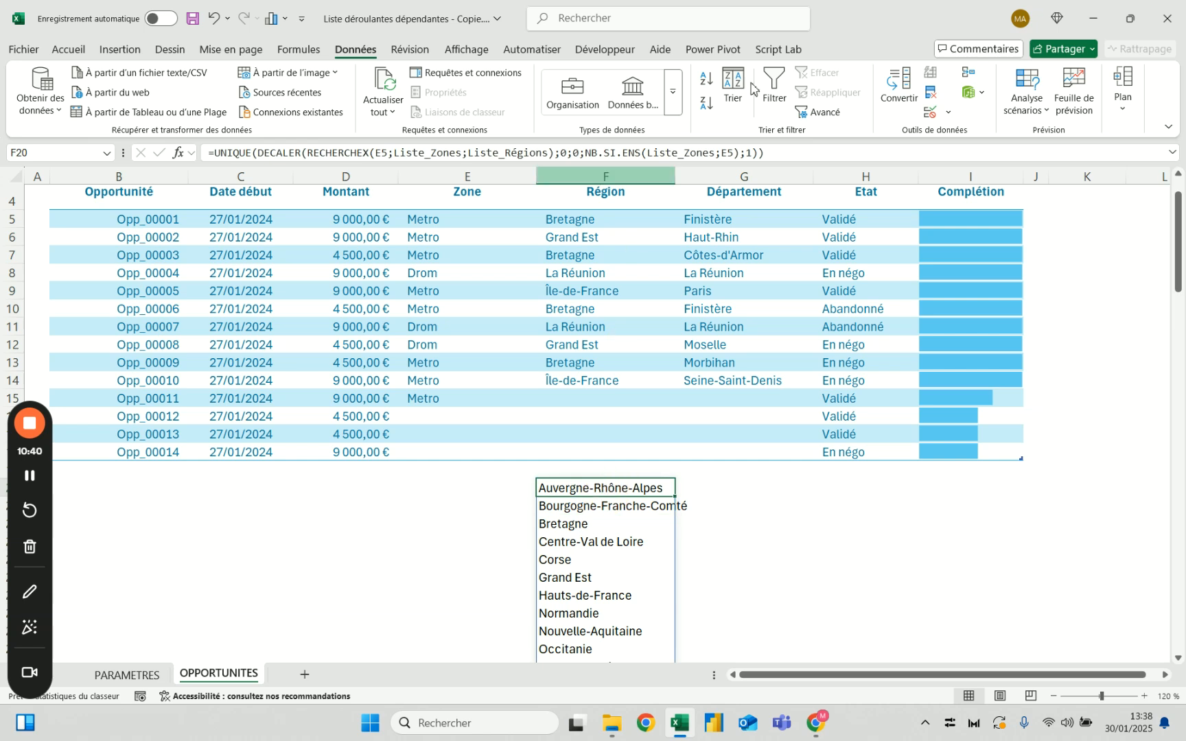
pyautogui.moveTo(773, 152); pyautogui.dragTo(213, 159)
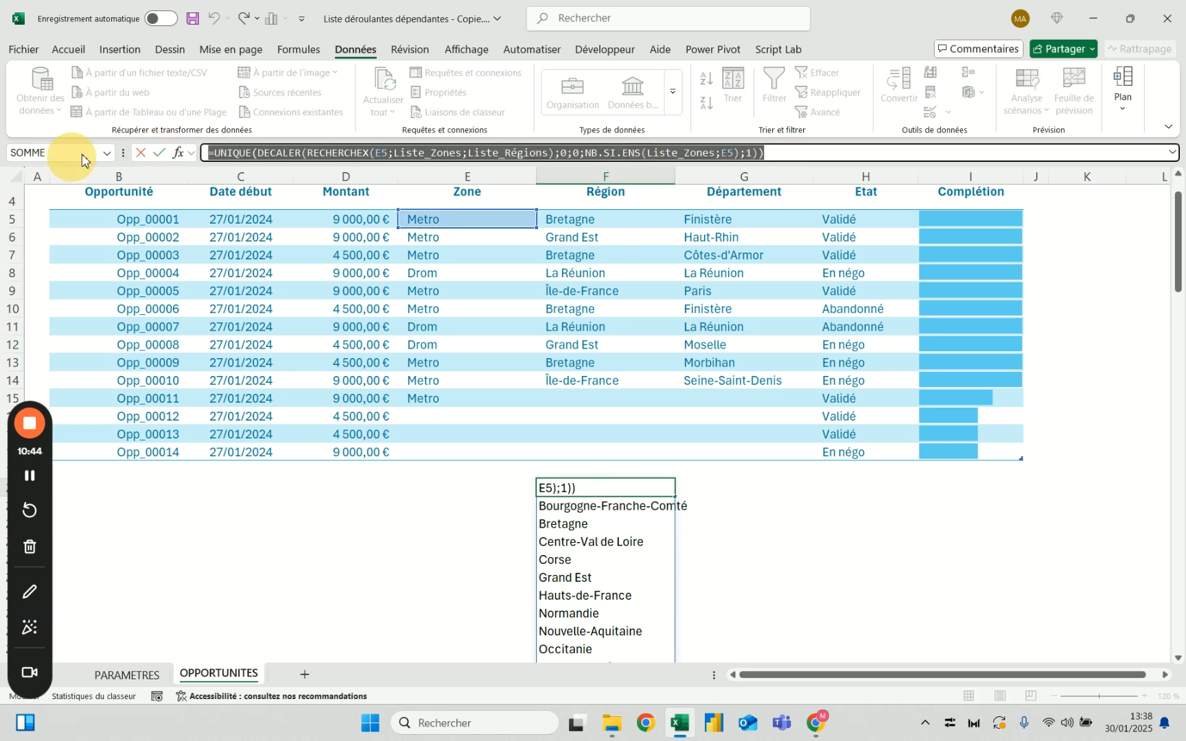
pyautogui.press('Escape')
pyautogui.scroll(1, 630, 203)
pyautogui.click(621, 234)
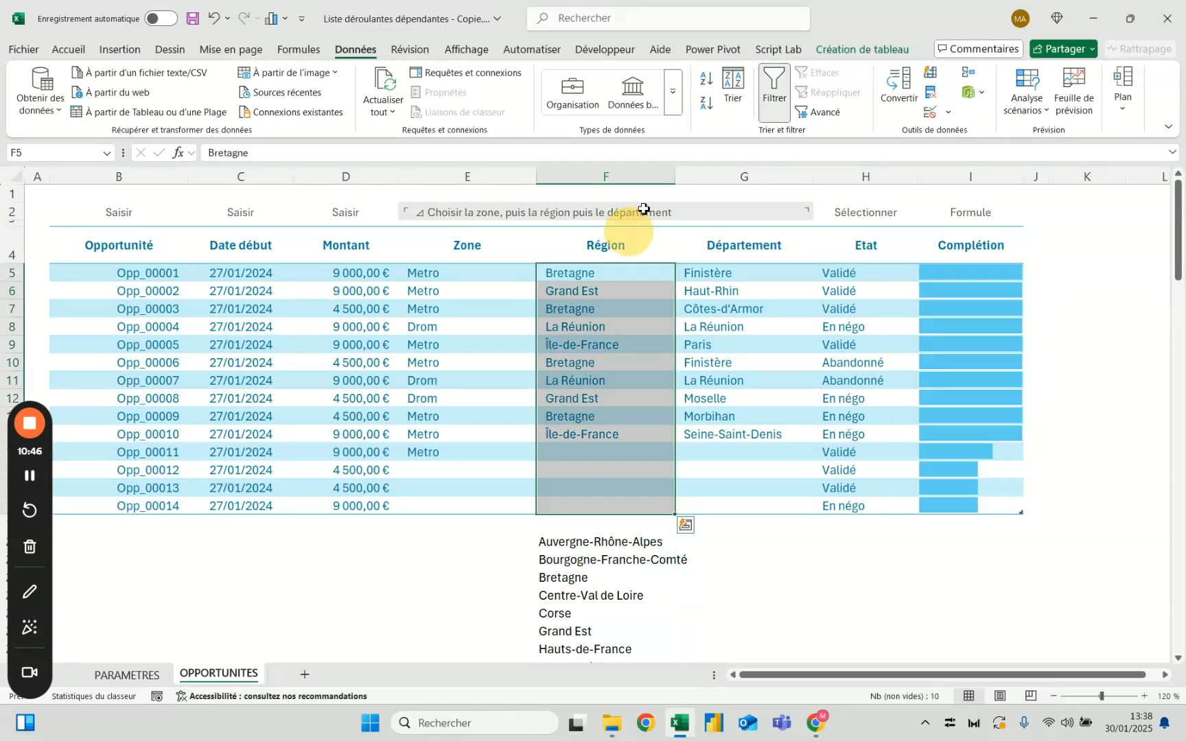
pyautogui.click(931, 111)
pyautogui.click(635, 399)
pyautogui.click(620, 444)
pyautogui.click(627, 466)
pyautogui.write('iste_Régions;0;0;NB.SI.ENS(Liste_Zones;E5);1)')
pyautogui.click(798, 545)
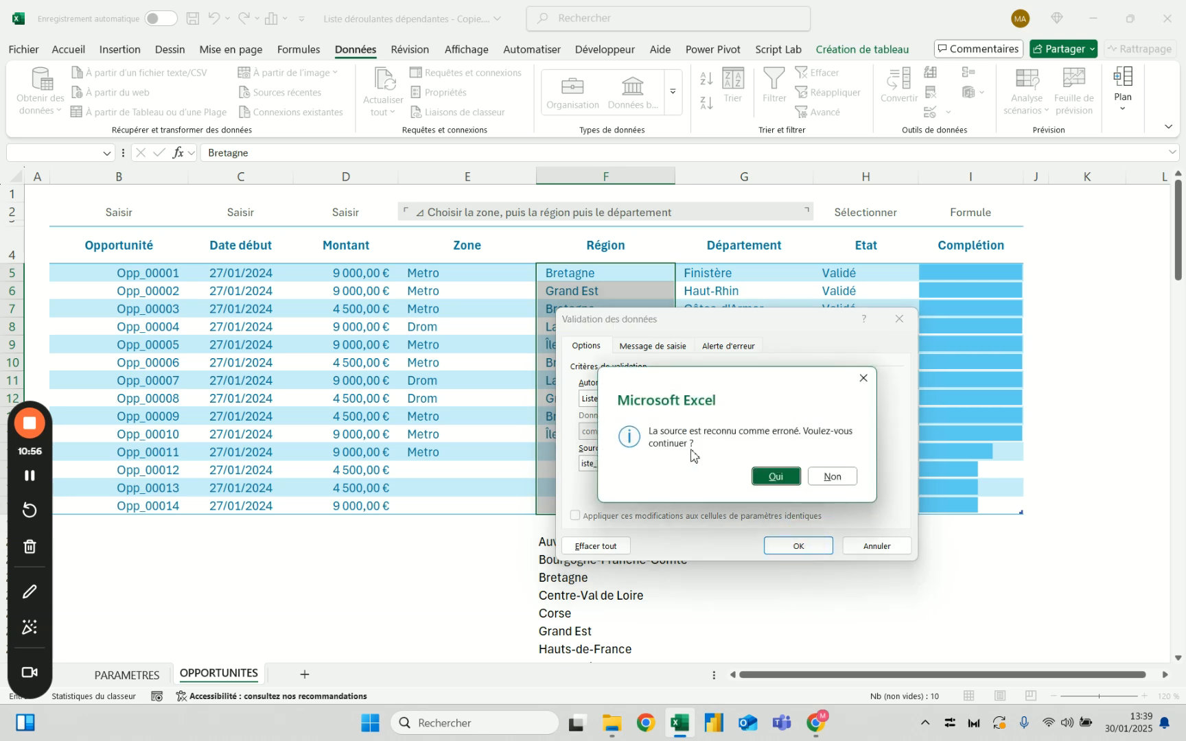
pyautogui.press('Escape')
pyautogui.click(757, 465)
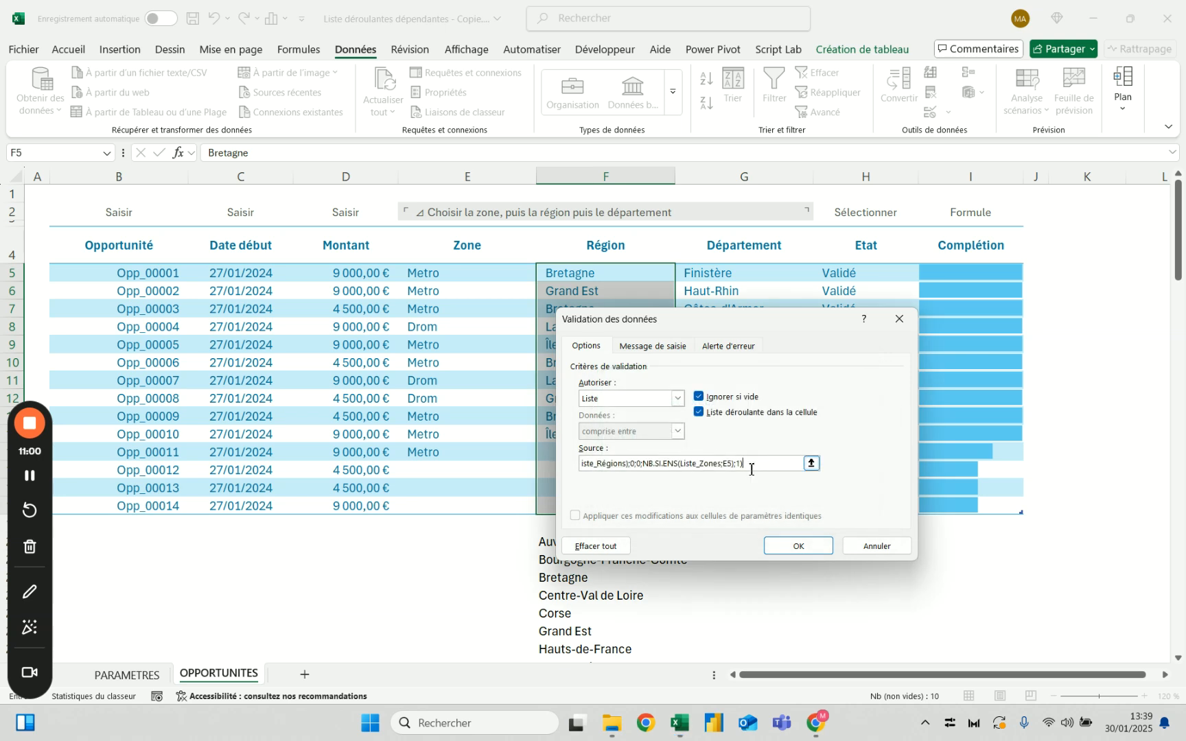
pyautogui.press('Return')
# Remove the UNIQUE wrapper from the formula in F20, keeping only the DECALER expression
pyautogui.click(576, 542)
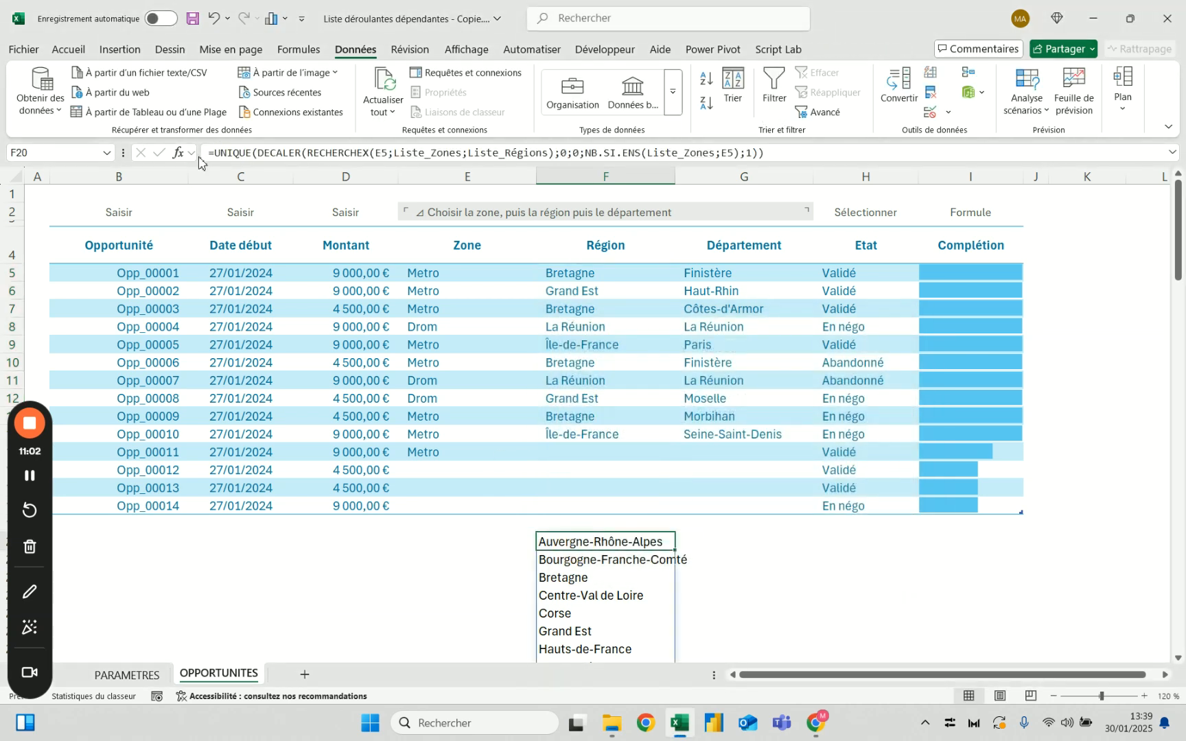
pyautogui.moveTo(215, 158); pyautogui.dragTo(258, 158)
pyautogui.press('BackSpace')
pyautogui.click(738, 155)
pyautogui.press('BackSpace')
pyautogui.press('Return')
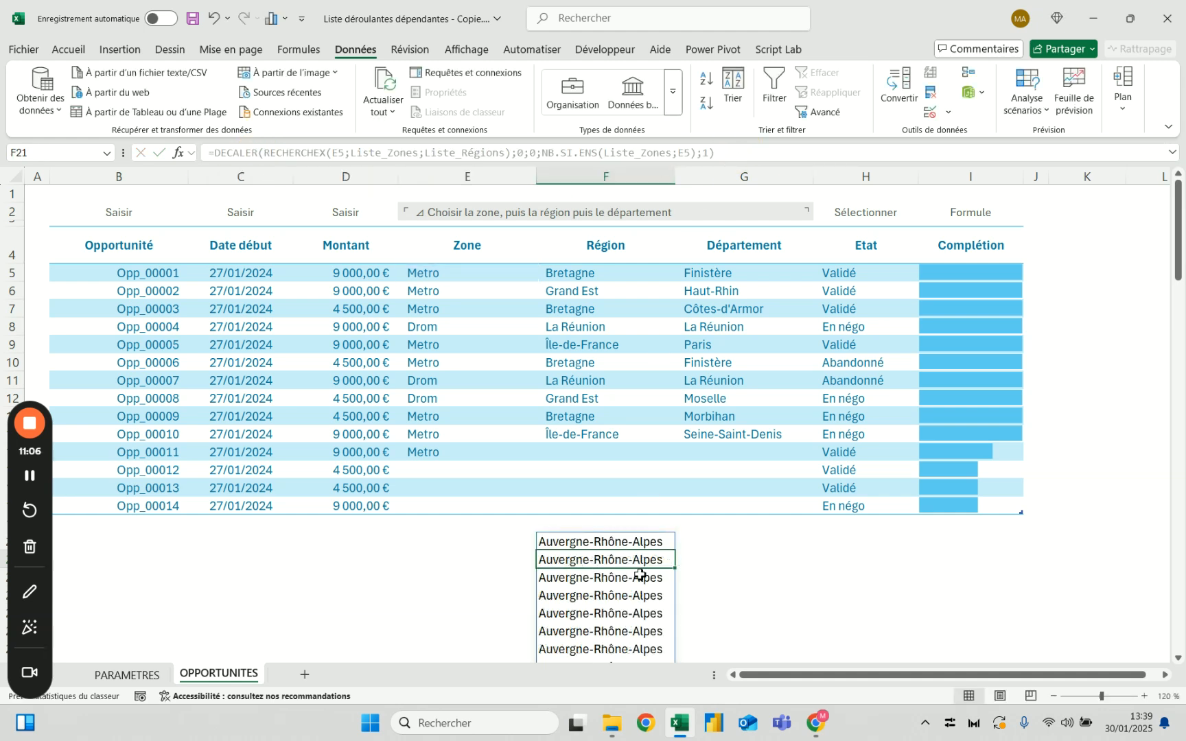
# Apply list validation to the Région column F5:F18 with the DECALER formula copied from F20 as its source
pyautogui.click(659, 542)
pyautogui.tripleClick(543, 153)
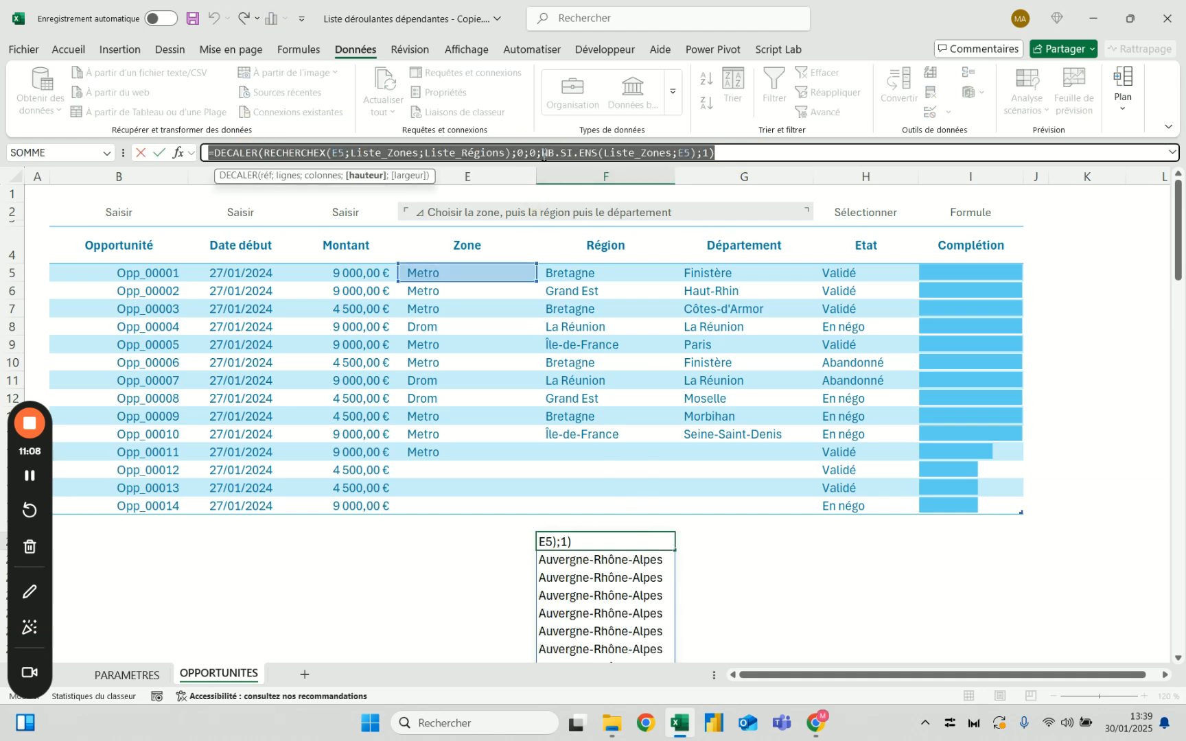
pyautogui.press('Escape')
pyautogui.click(631, 227)
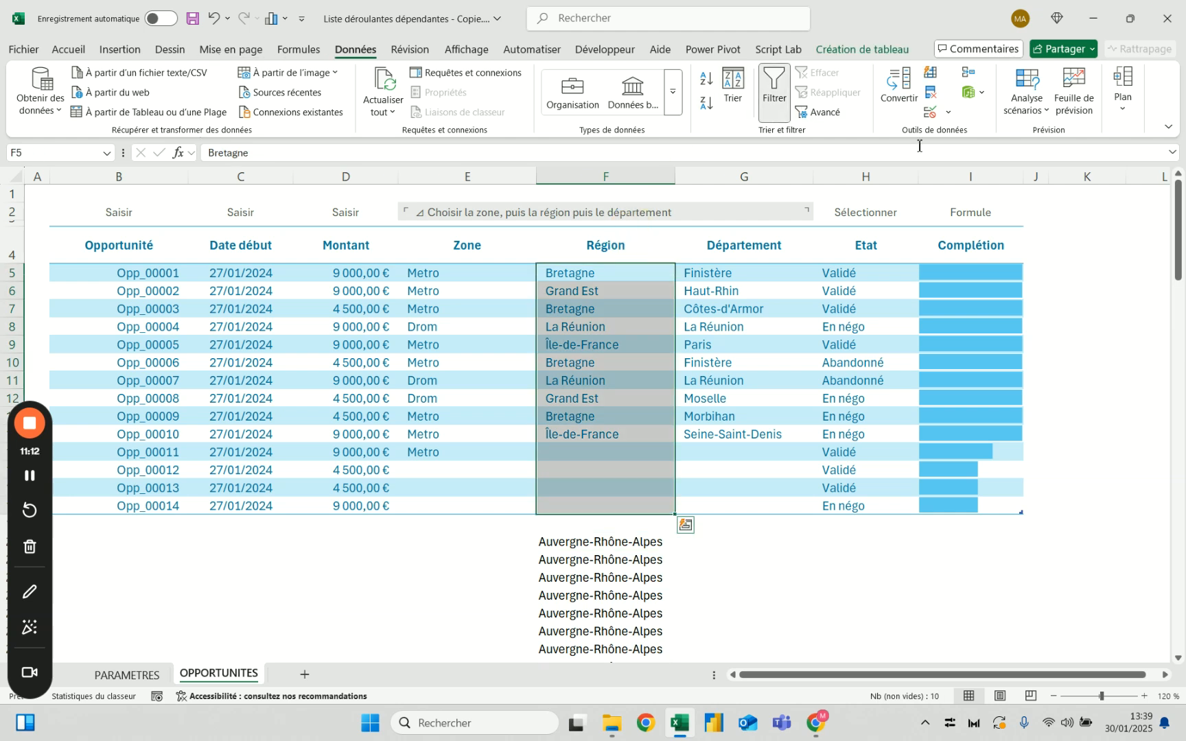
pyautogui.click(931, 111)
pyautogui.click(677, 398)
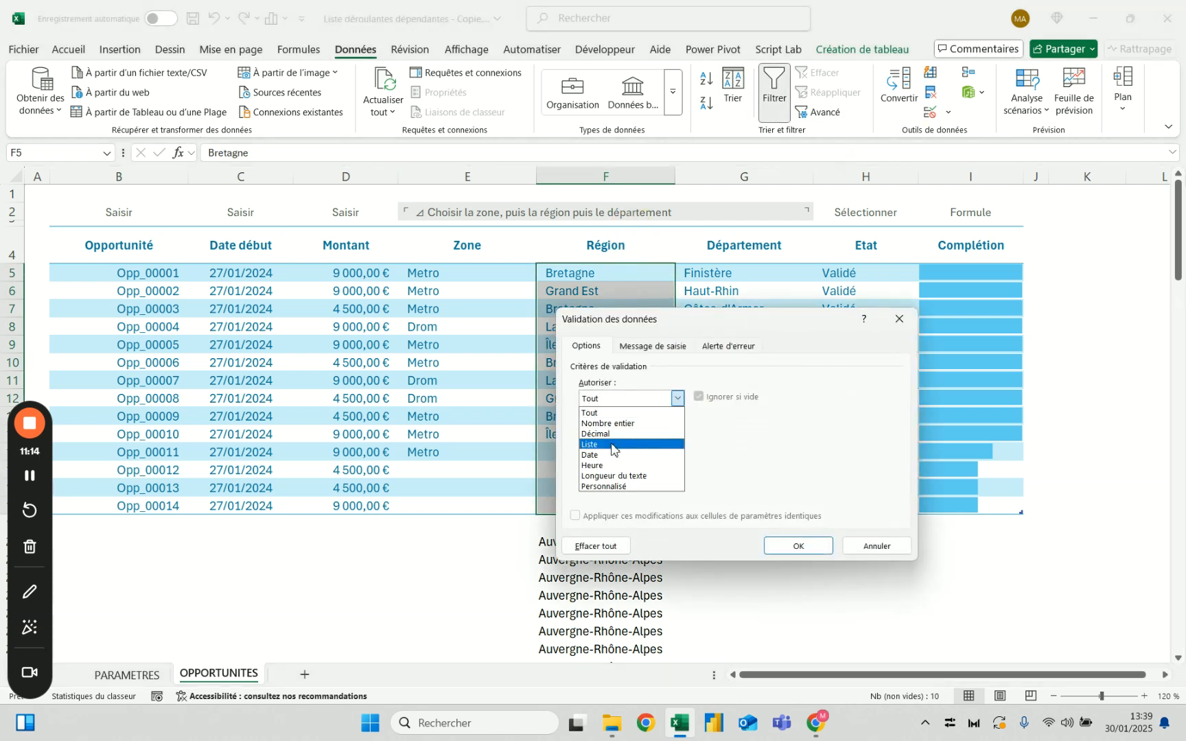
pyautogui.click(612, 445)
pyautogui.click(628, 463)
pyautogui.hotkey('ctrl', 'v')
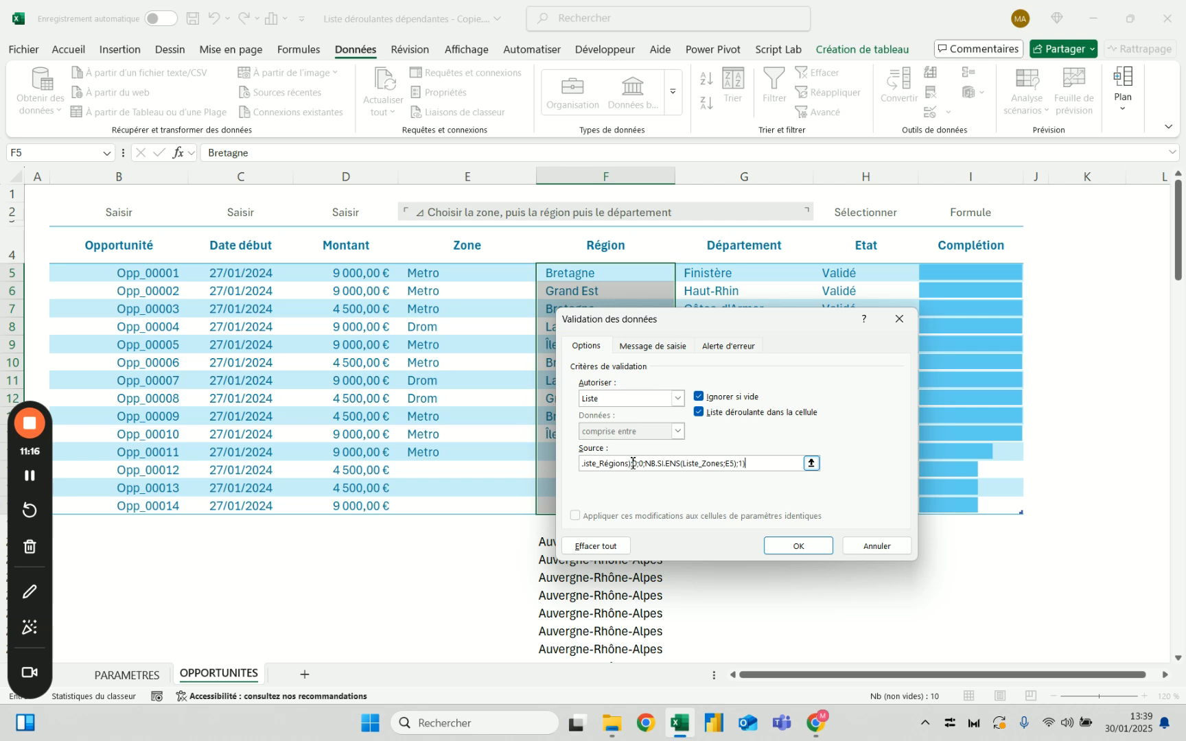
pyautogui.click(798, 546)
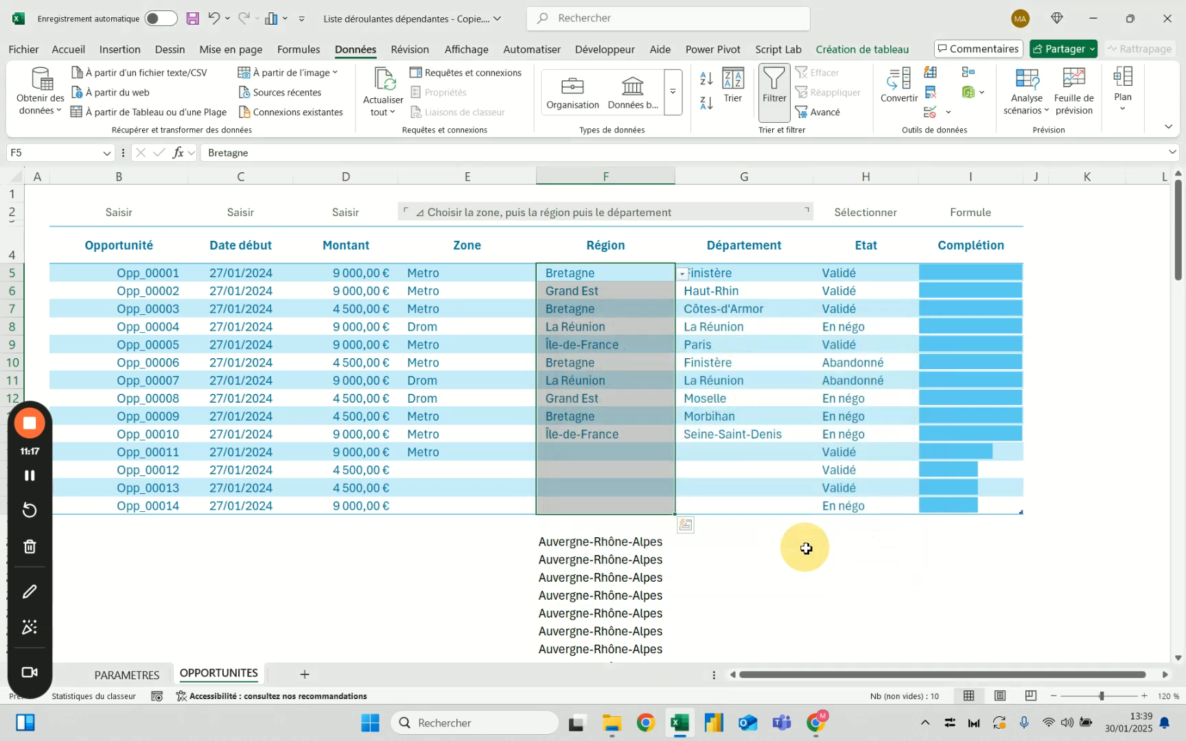
# Examine the region choices offered for opportunities Opp_00001 and Opp_00004 in F5 and F8
pyautogui.click(683, 274)
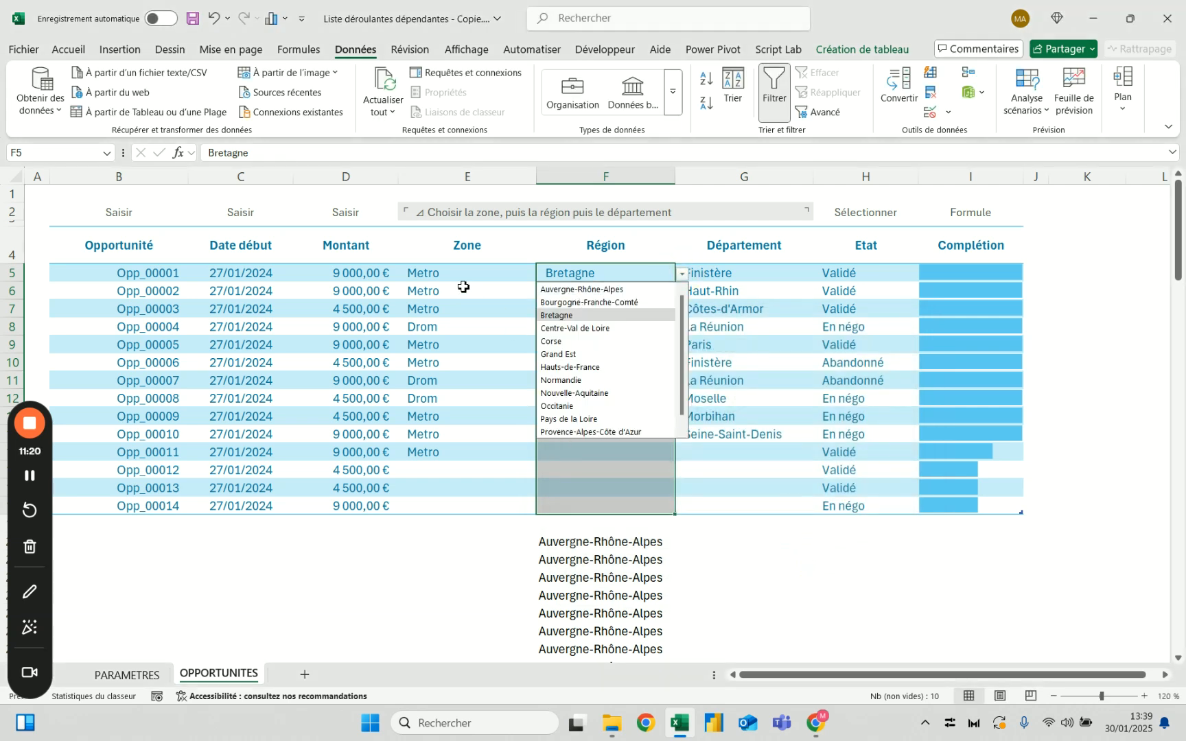
pyautogui.press('Escape')
pyautogui.click(627, 327)
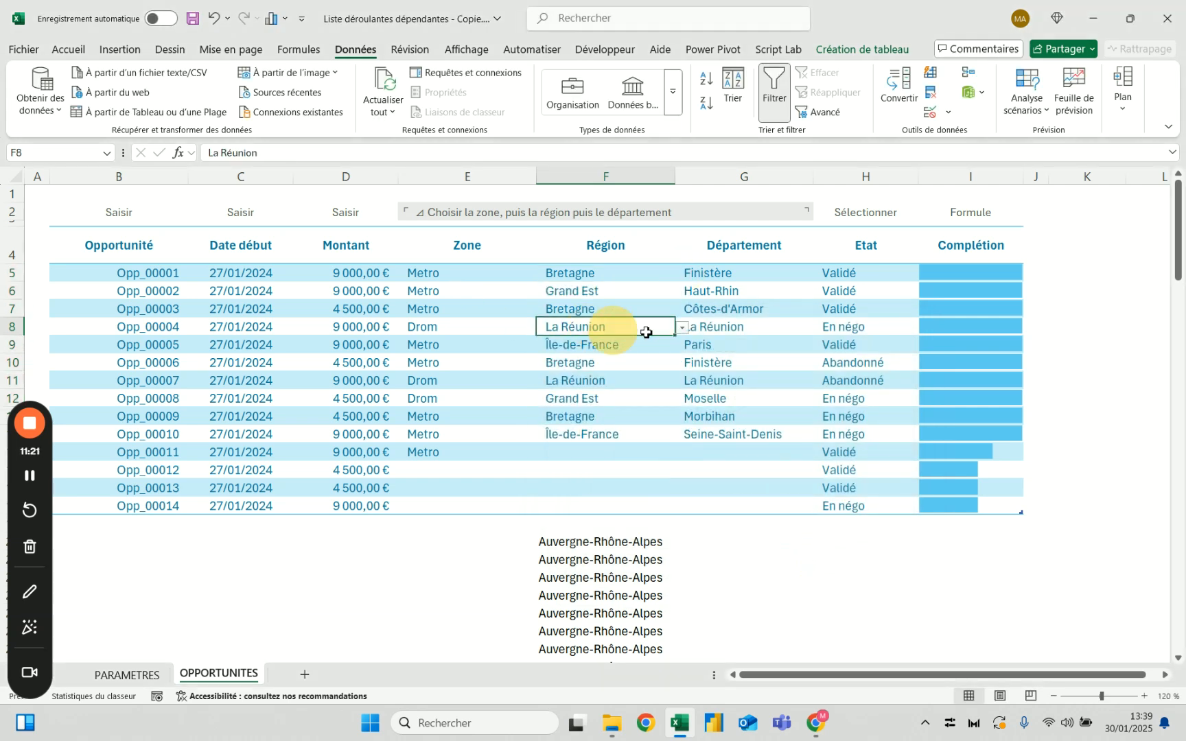
pyautogui.click(683, 328)
pyautogui.press('Escape')
# Set the zone of opportunity Opp_00011 in E15 to Drom and check the region choices offered in F15
pyautogui.click(507, 455)
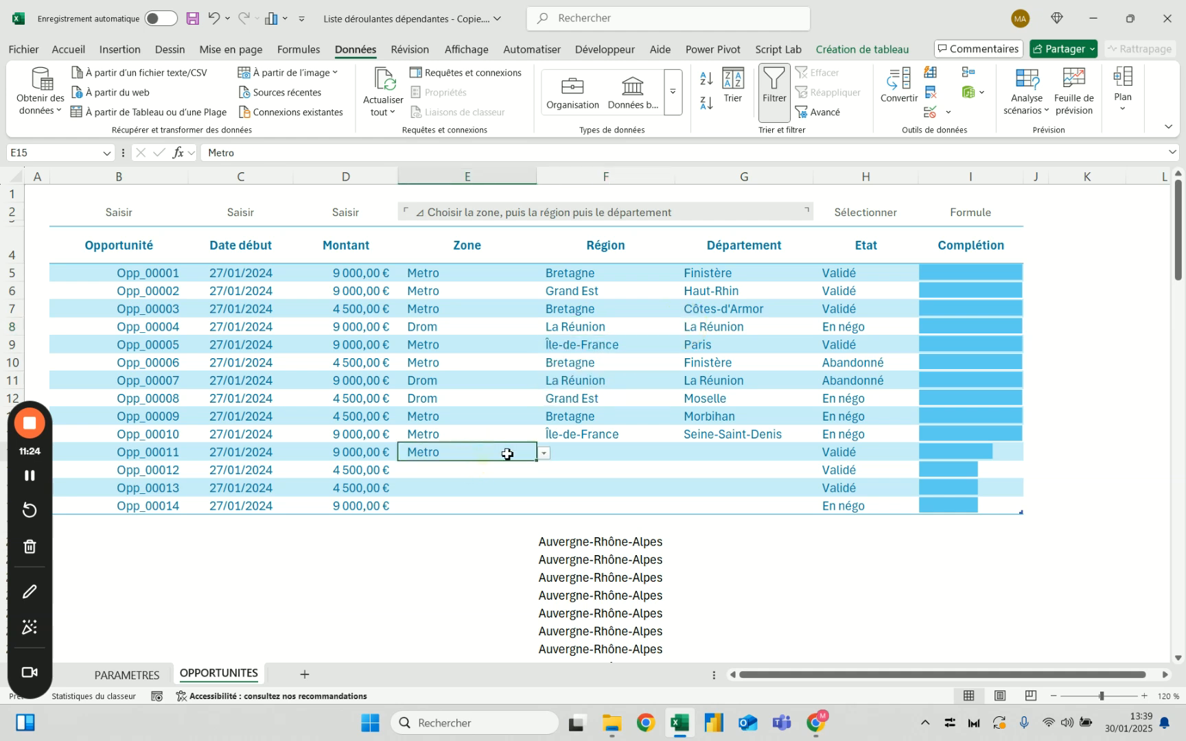
pyautogui.click(544, 454)
pyautogui.click(521, 479)
pyautogui.click(614, 452)
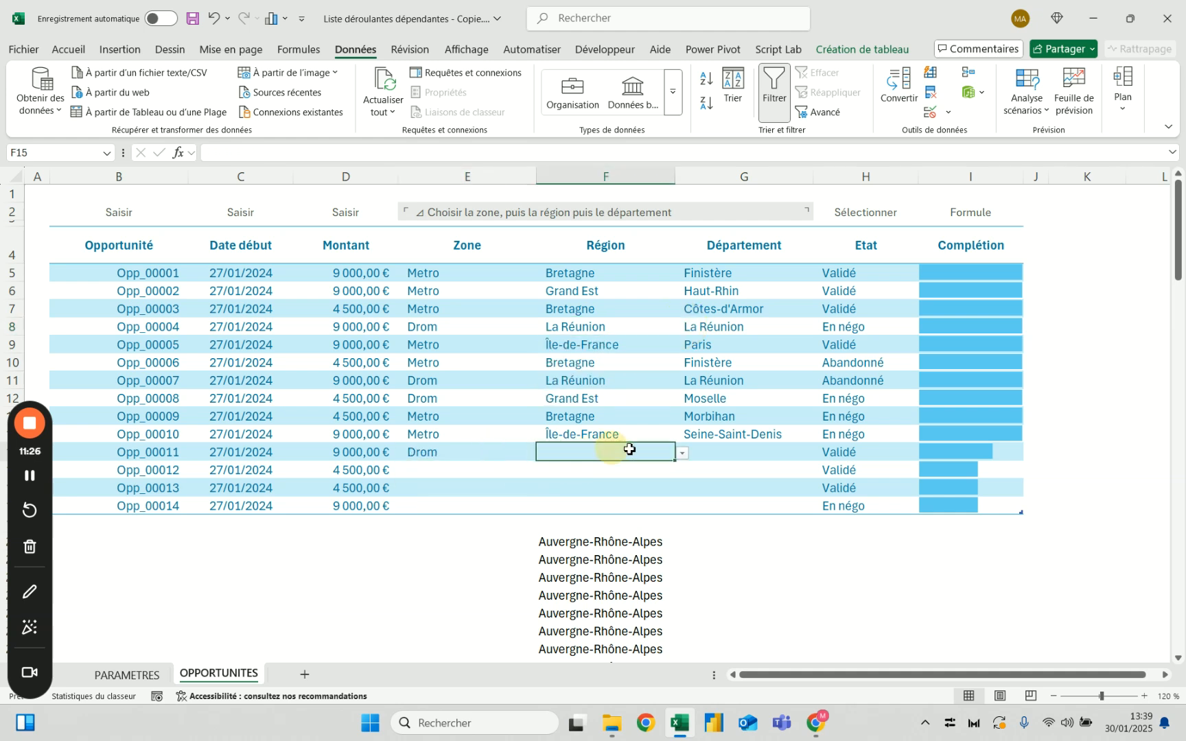
pyautogui.click(684, 454)
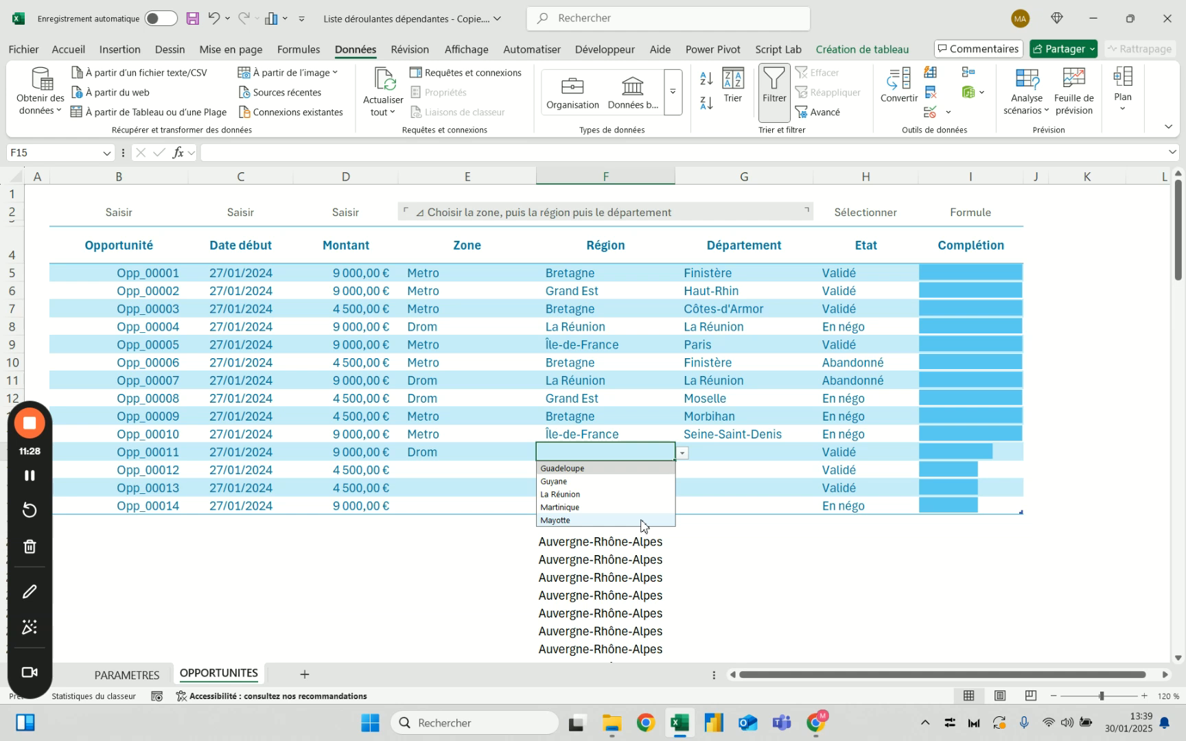
pyautogui.press('Escape')
# Copy the DECALER formula text from F20 into G20 without shifting its references
pyautogui.click(609, 543)
pyautogui.tripleClick(408, 153)
pyautogui.hotkey('ctrl', 'c')
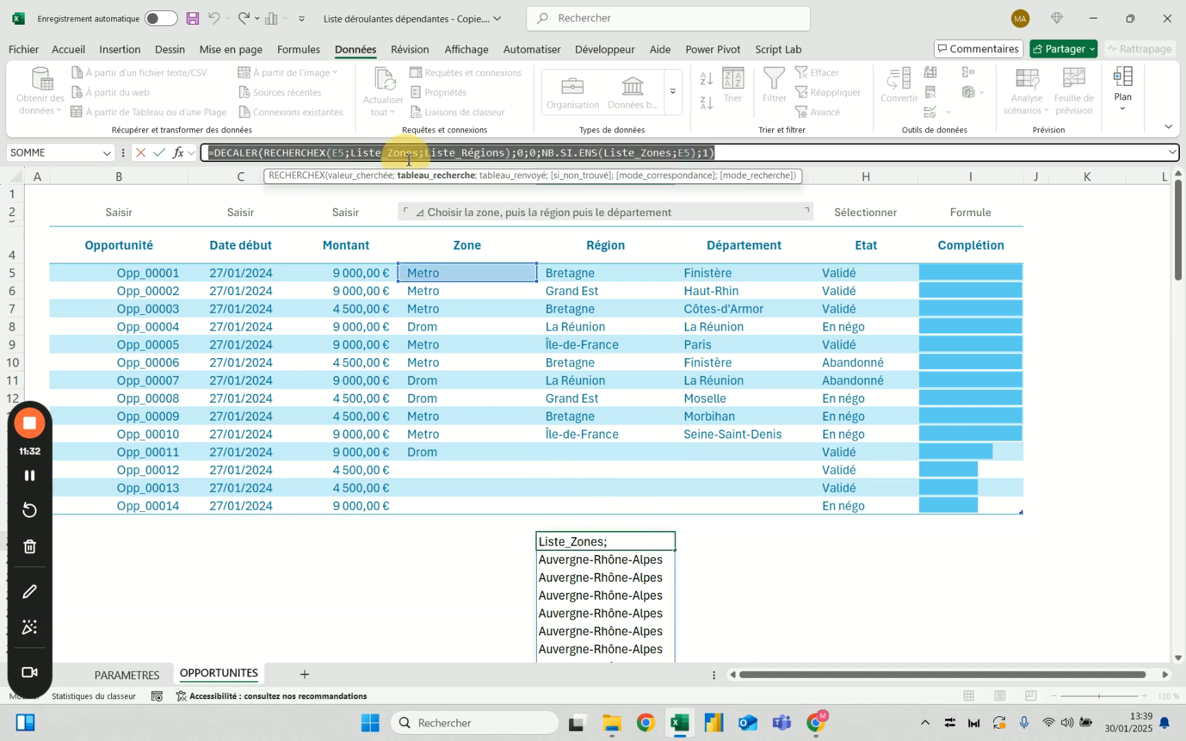
pyautogui.click(741, 541)
pyautogui.click(573, 148)
pyautogui.hotkey('ctrl', 'v')
pyautogui.press('Return')
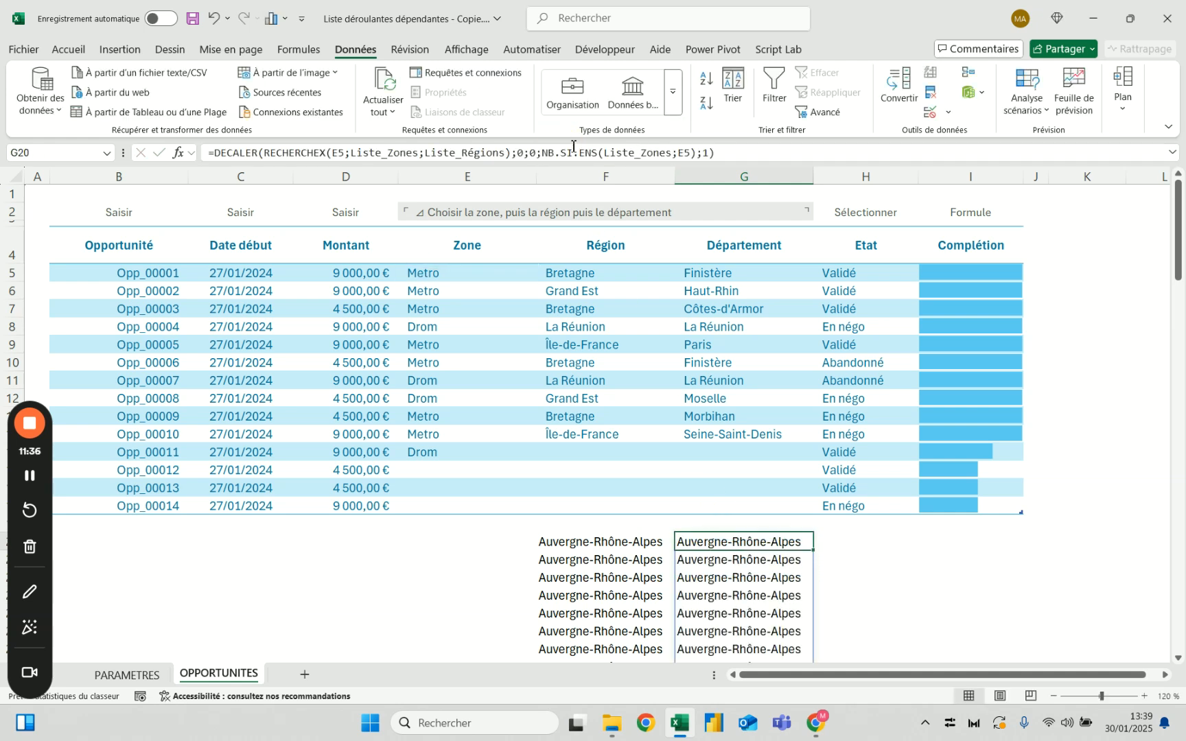
# Replace E5 with F5 as both the RECHERCHEX lookup value and the NB.SI.ENS criterion in G20
pyautogui.click(342, 151)
pyautogui.press('BackSpace')
pyautogui.write('F')
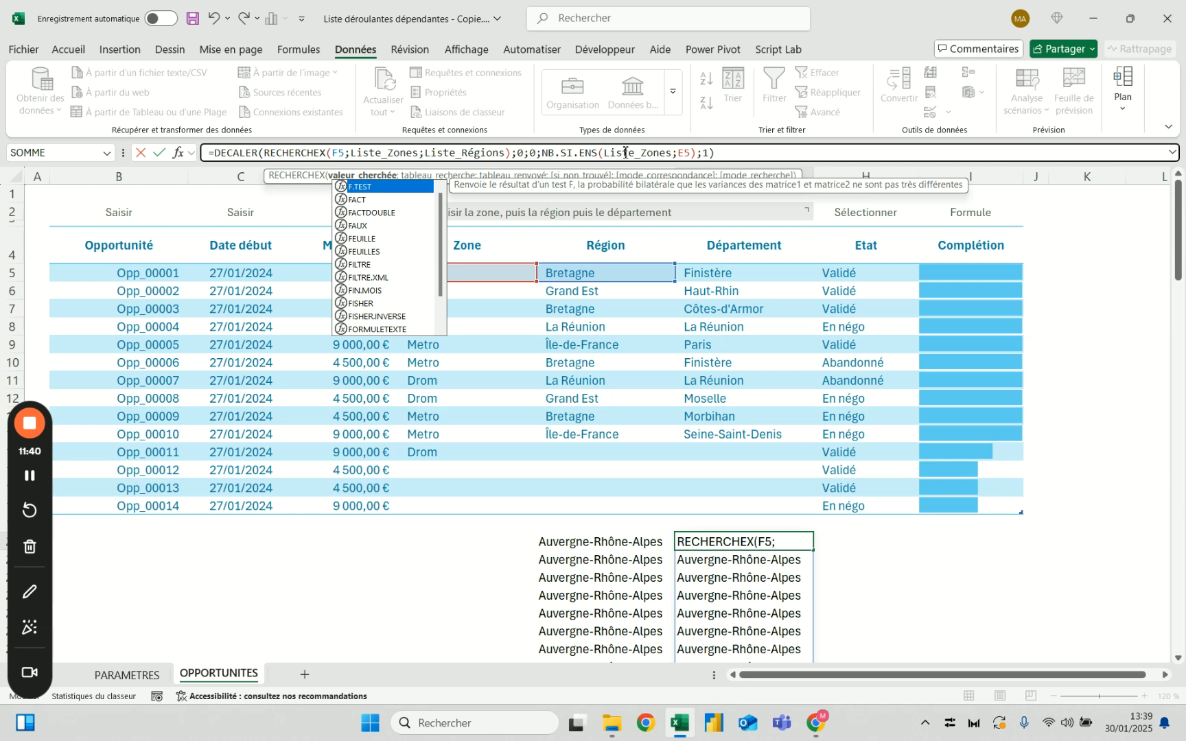
pyautogui.click(684, 153)
pyautogui.press('BackSpace')
pyautogui.write('F')
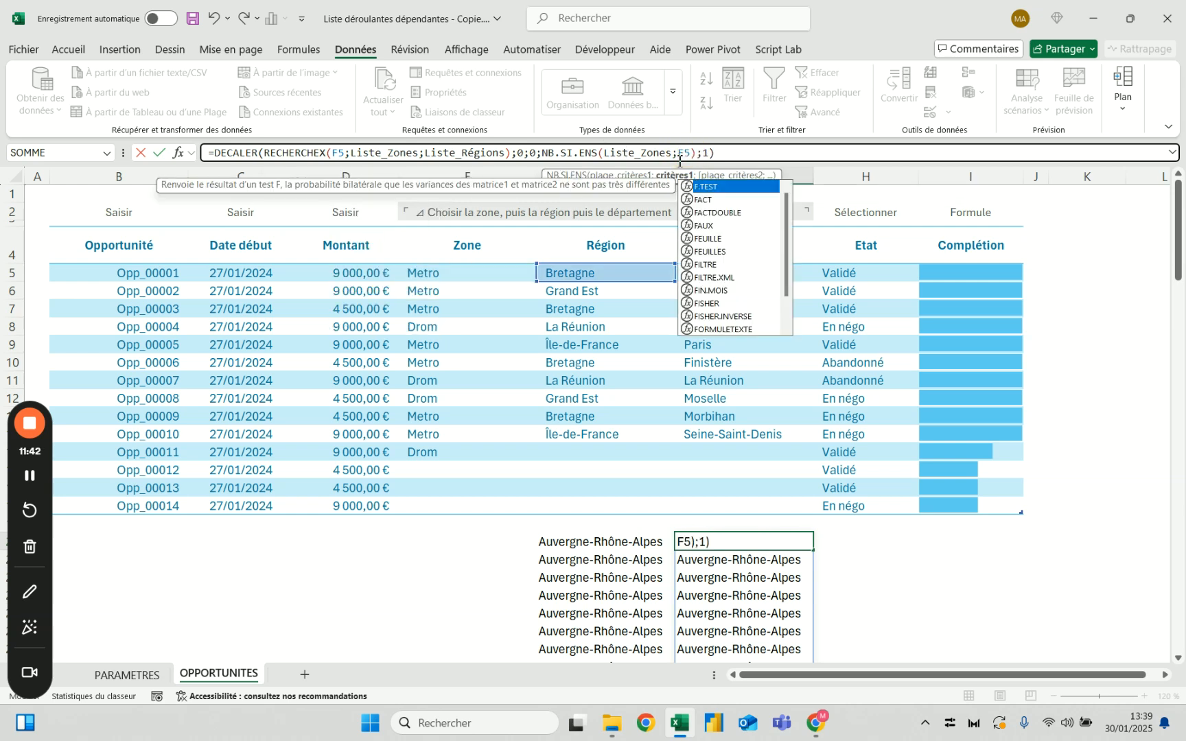
# Set the RECHERCHEX lookup array in G20 to Liste_Régions and its return array to Liste_Départements
pyautogui.click(419, 154)
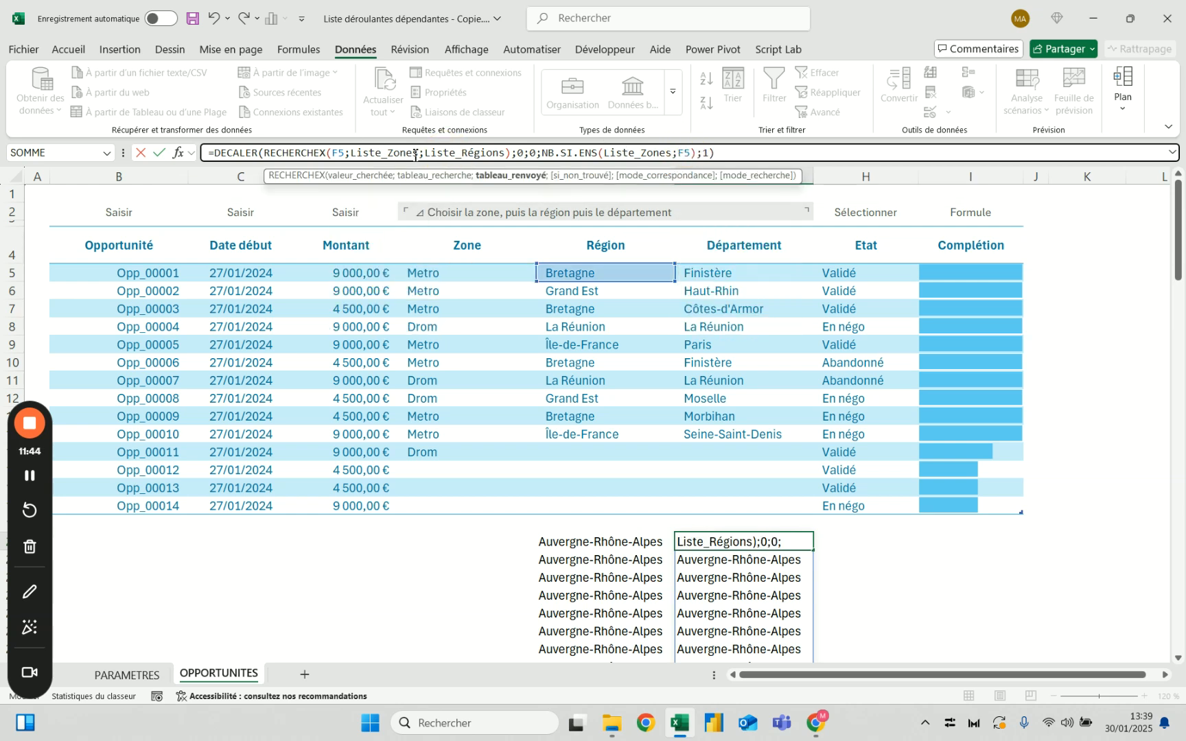
pyautogui.moveTo(352, 153); pyautogui.dragTo(507, 155)
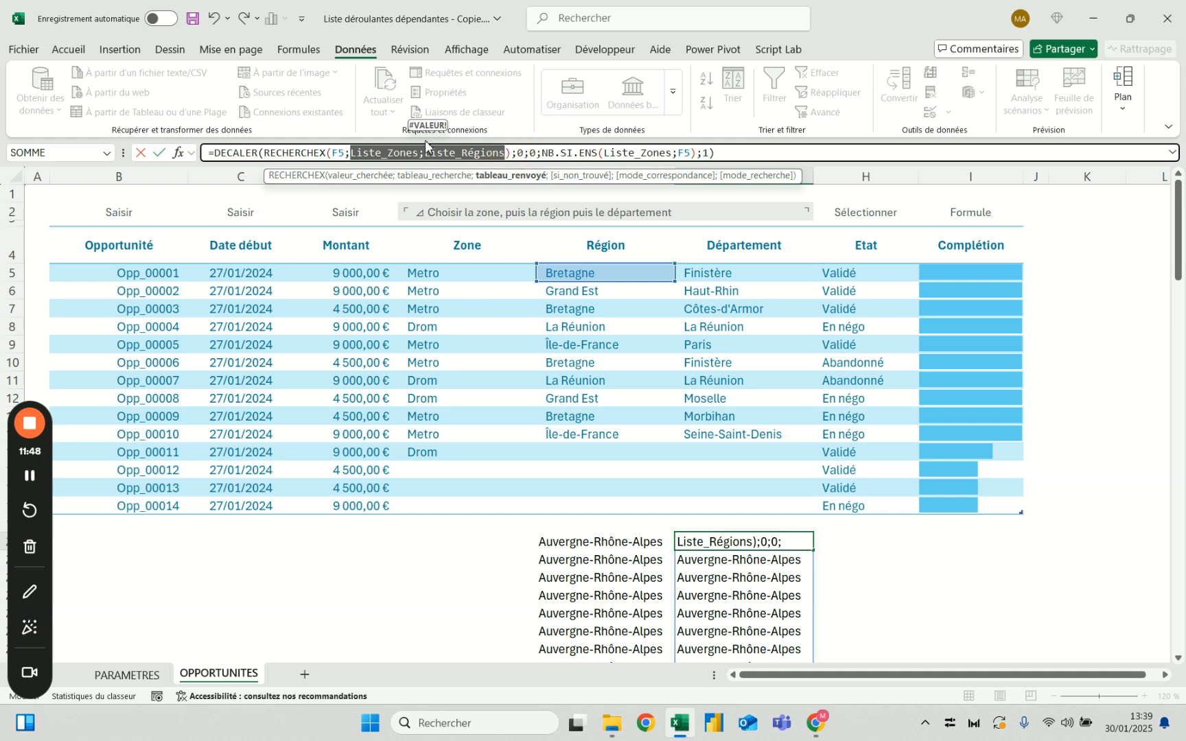
pyautogui.click(419, 152)
pyautogui.press('BackSpace')
pyautogui.press('BackSpace')
pyautogui.press('BackSpace')
pyautogui.press('BackSpace')
pyautogui.press('BackSpace')
pyautogui.write('ré')
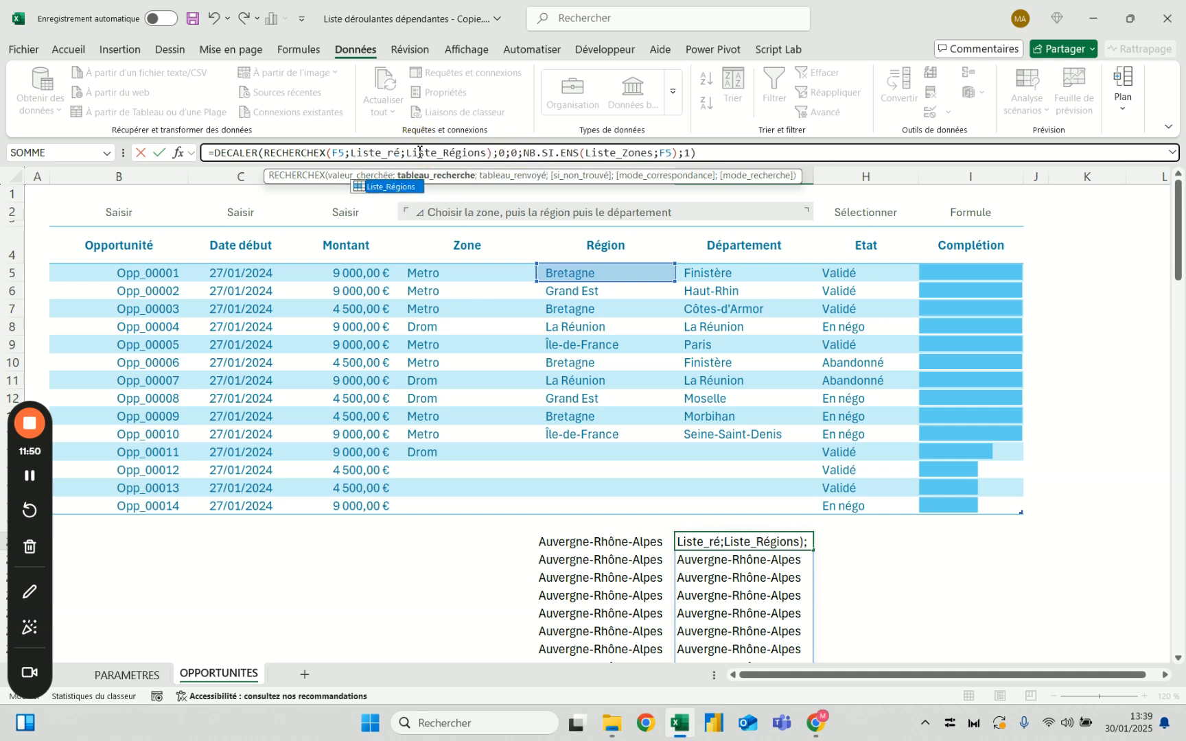
pyautogui.press('Tab')
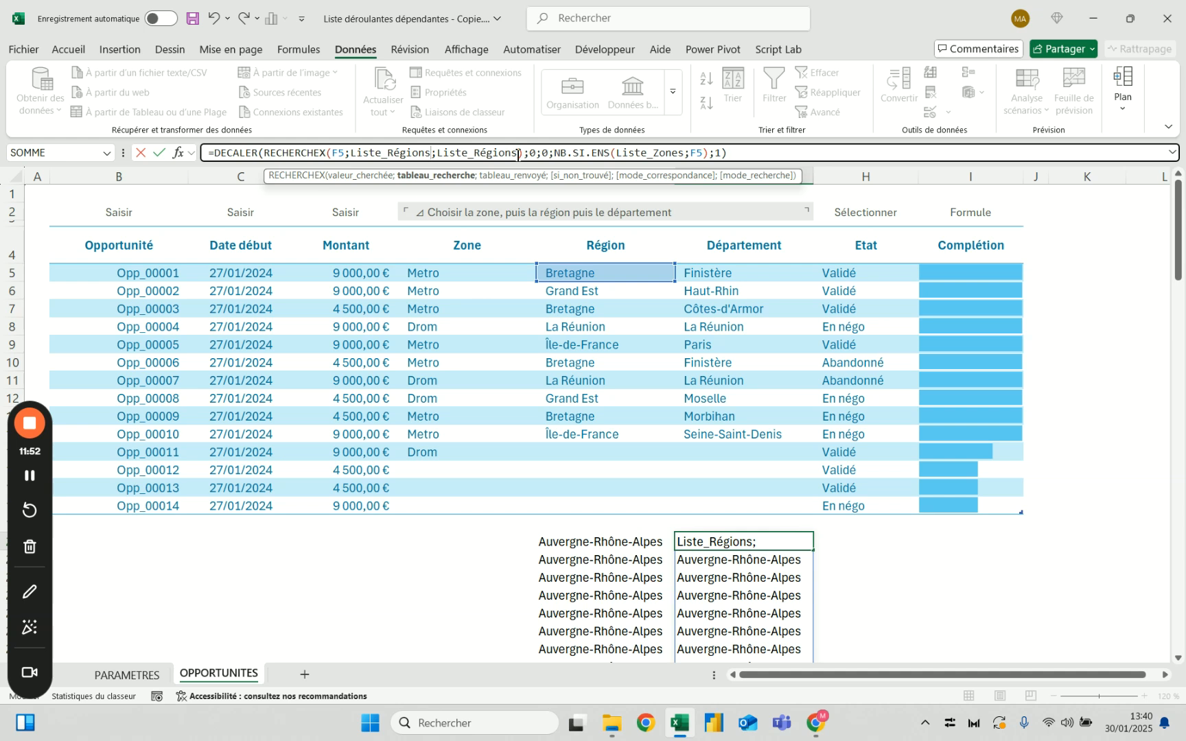
pyautogui.moveTo(519, 154); pyautogui.dragTo(469, 153)
pyautogui.write('dé')
pyautogui.press('Tab')
# Set the NB.SI.ENS criteria range in G20 to Liste_Régions and validate the formula
pyautogui.moveTo(717, 153); pyautogui.dragTo(692, 152)
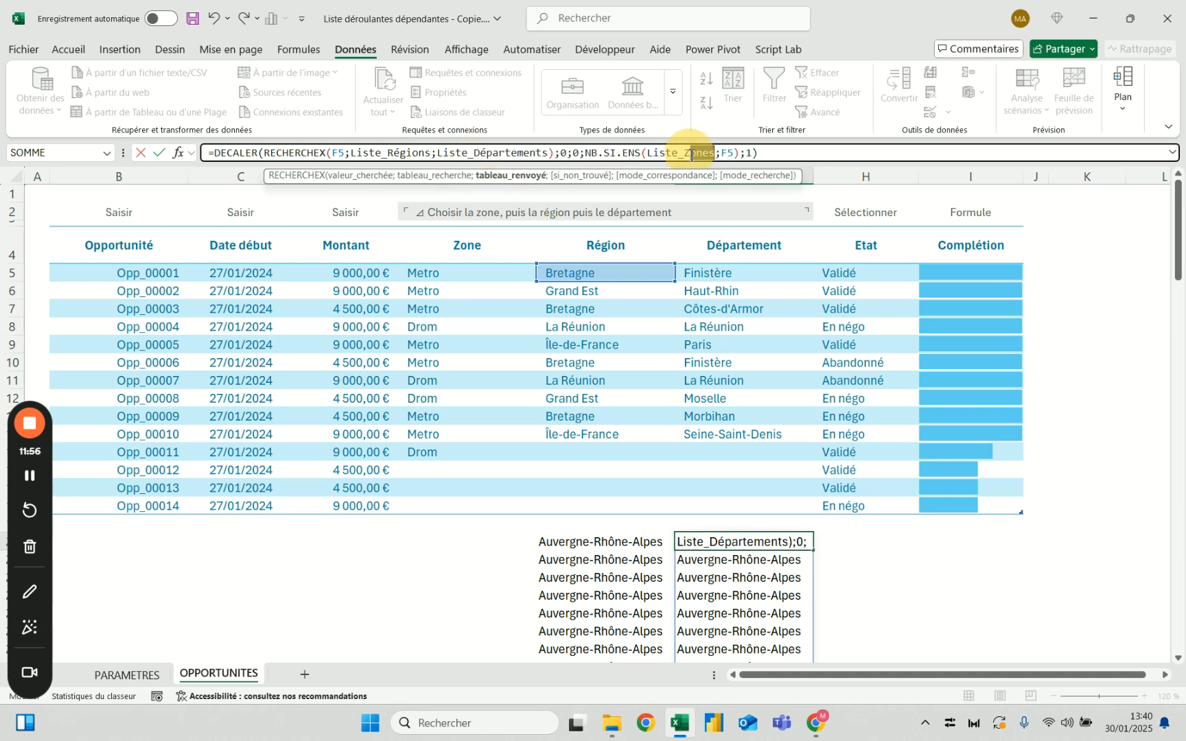
pyautogui.write('ré')
pyautogui.press('Tab')
pyautogui.press('Return')
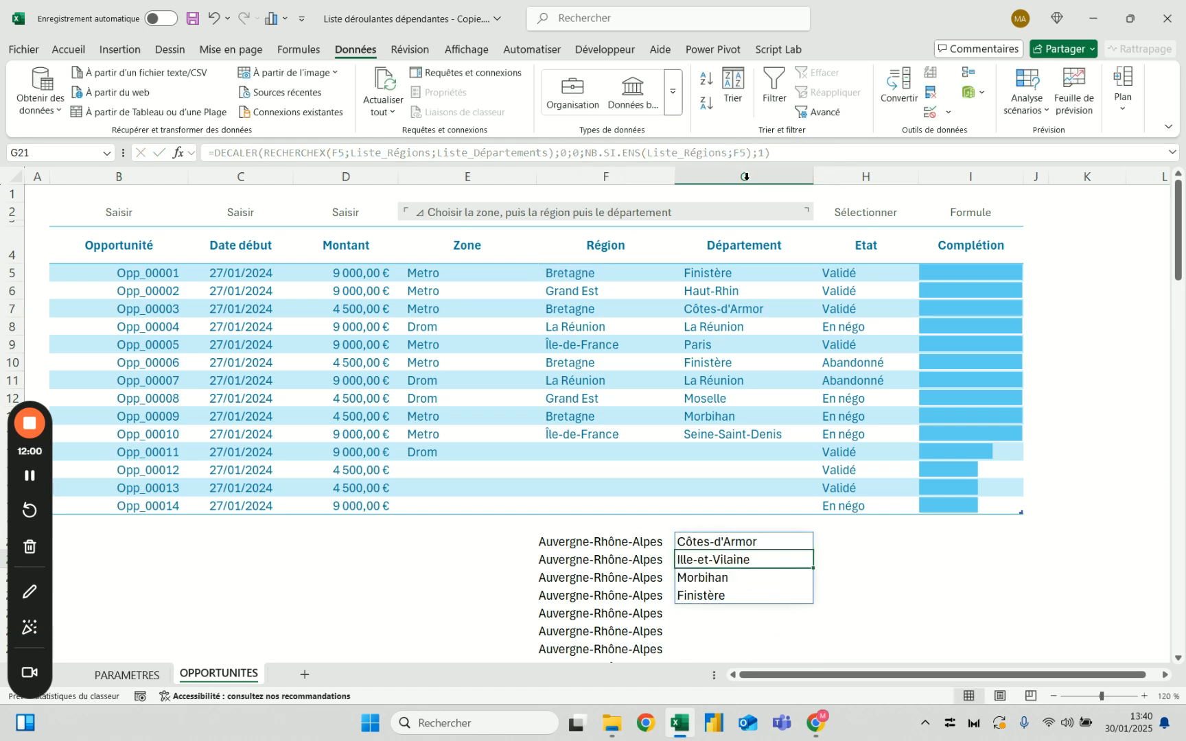
# Test the department formula by switching the region in F5 to Corse, and undo that change
pyautogui.click(615, 272)
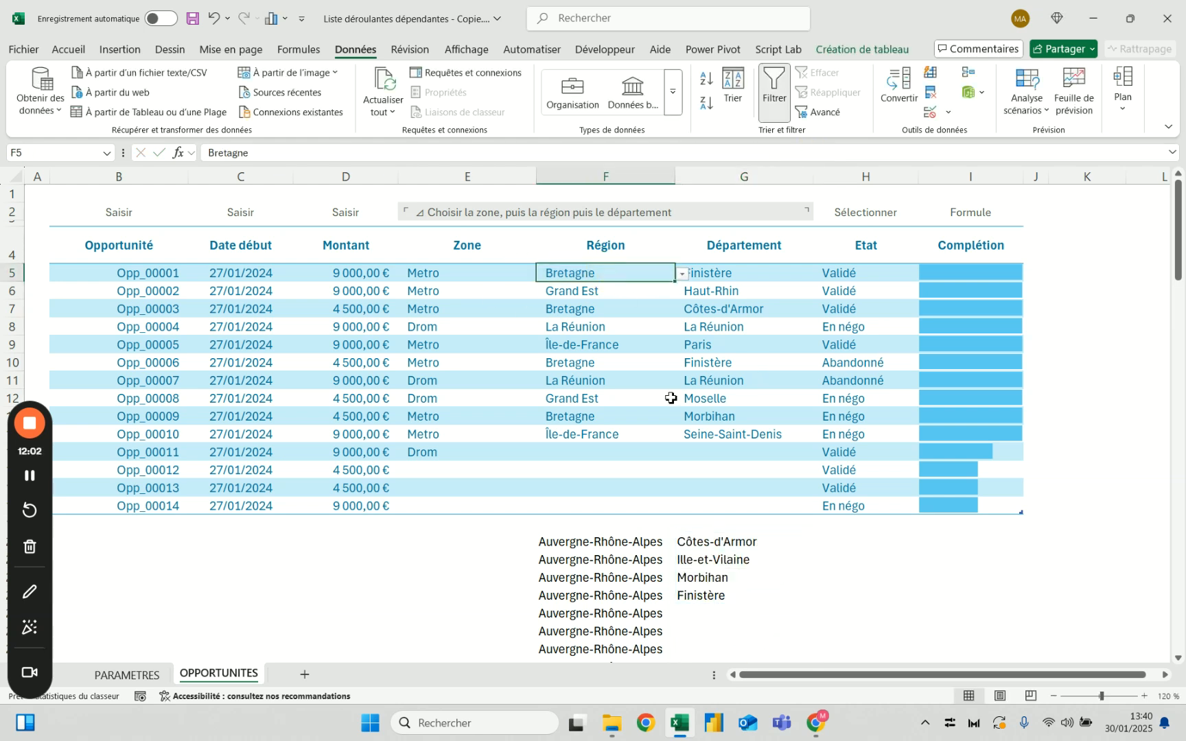
pyautogui.click(739, 552)
pyautogui.click(669, 274)
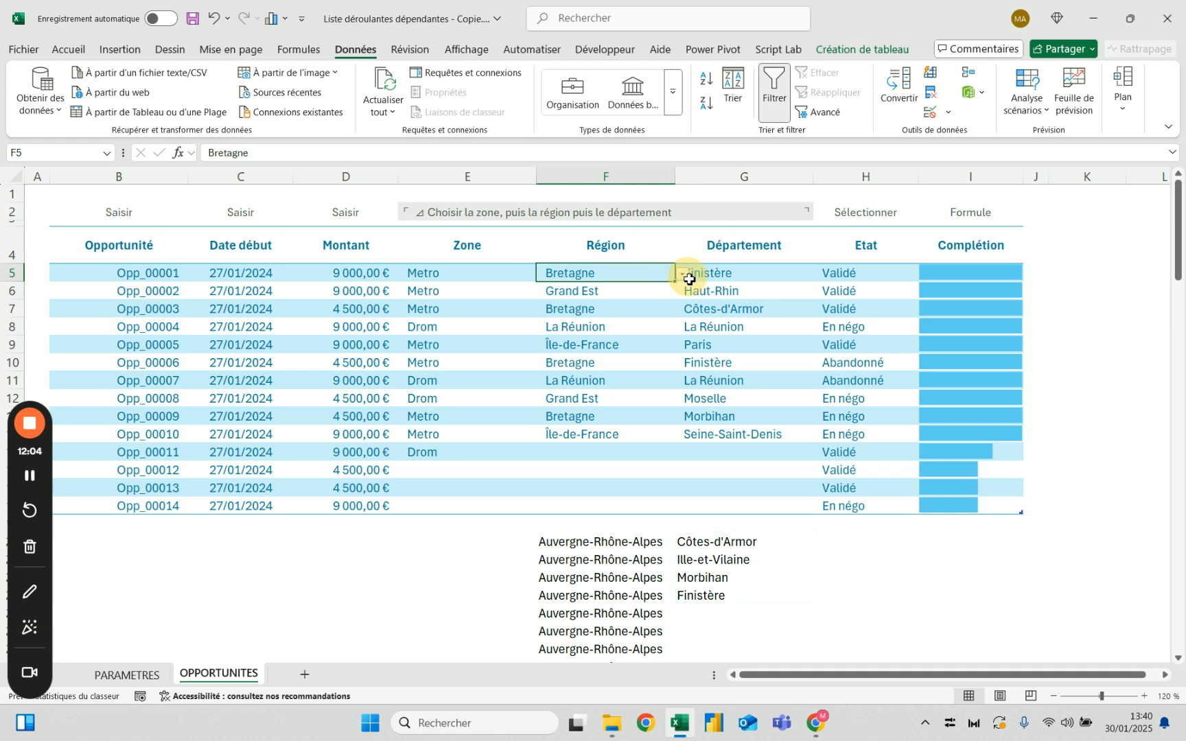
pyautogui.click(683, 274)
pyautogui.click(607, 342)
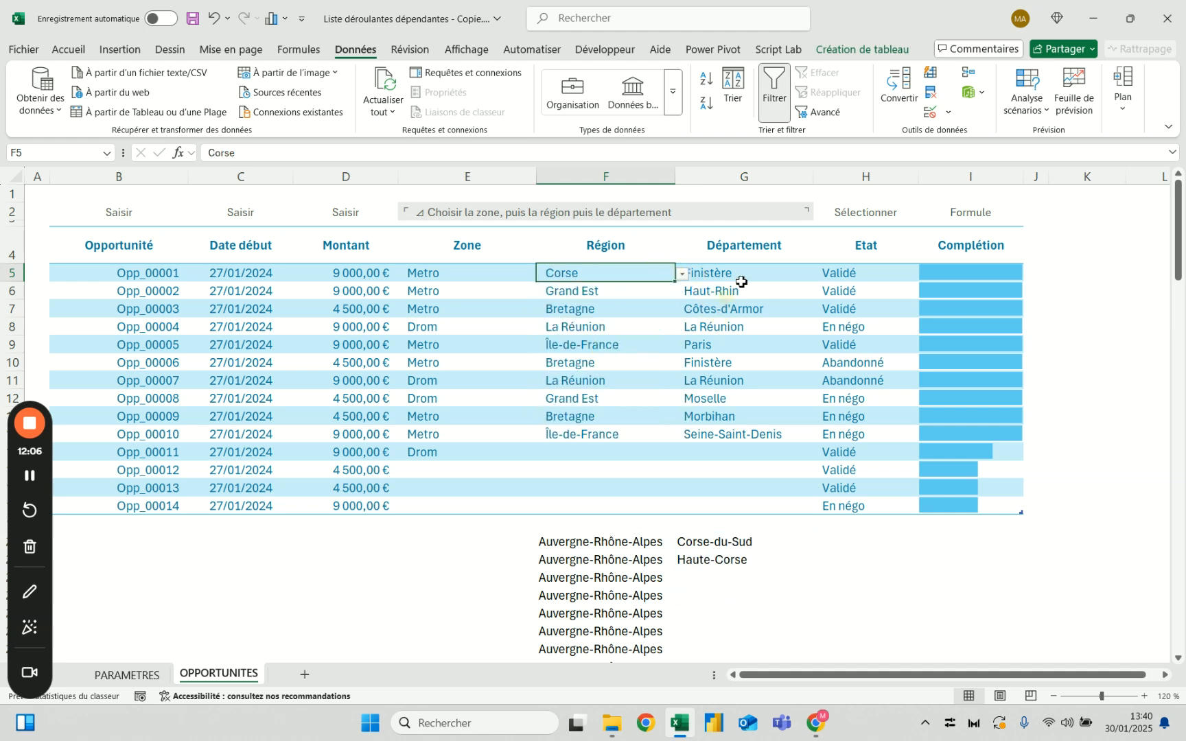
pyautogui.click(773, 272)
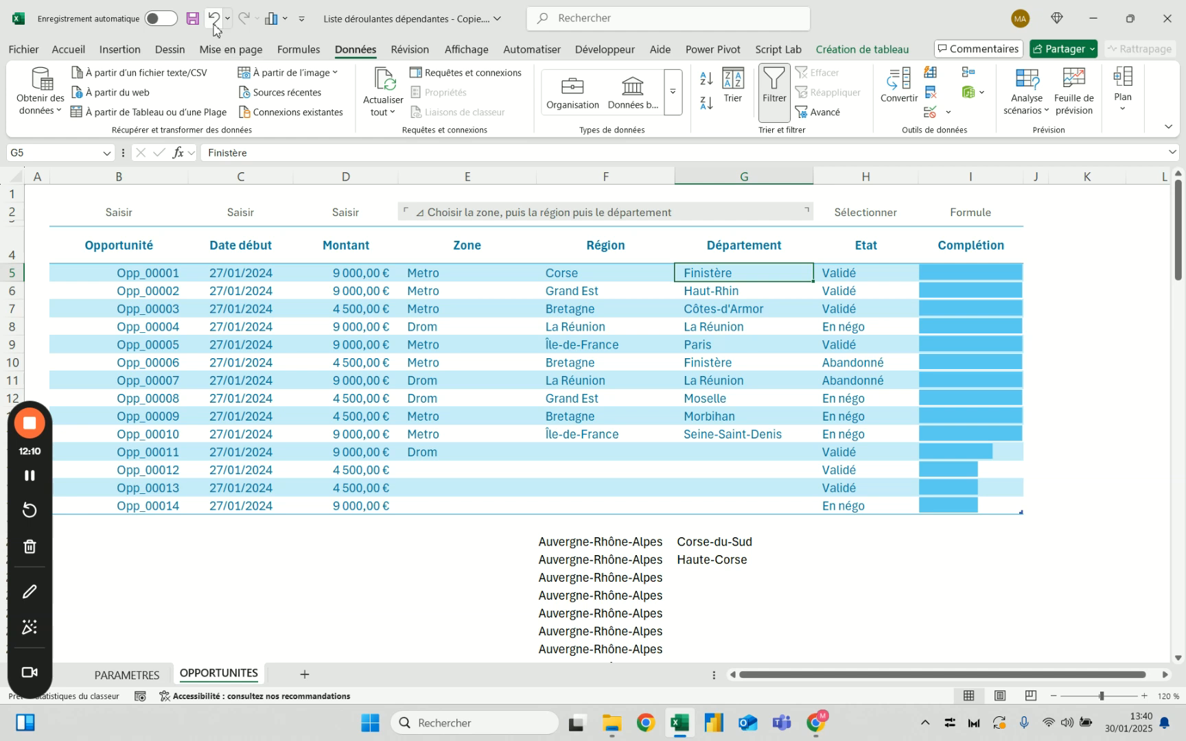
pyautogui.hotkey('ctrl', 'z')
pyautogui.click(767, 276)
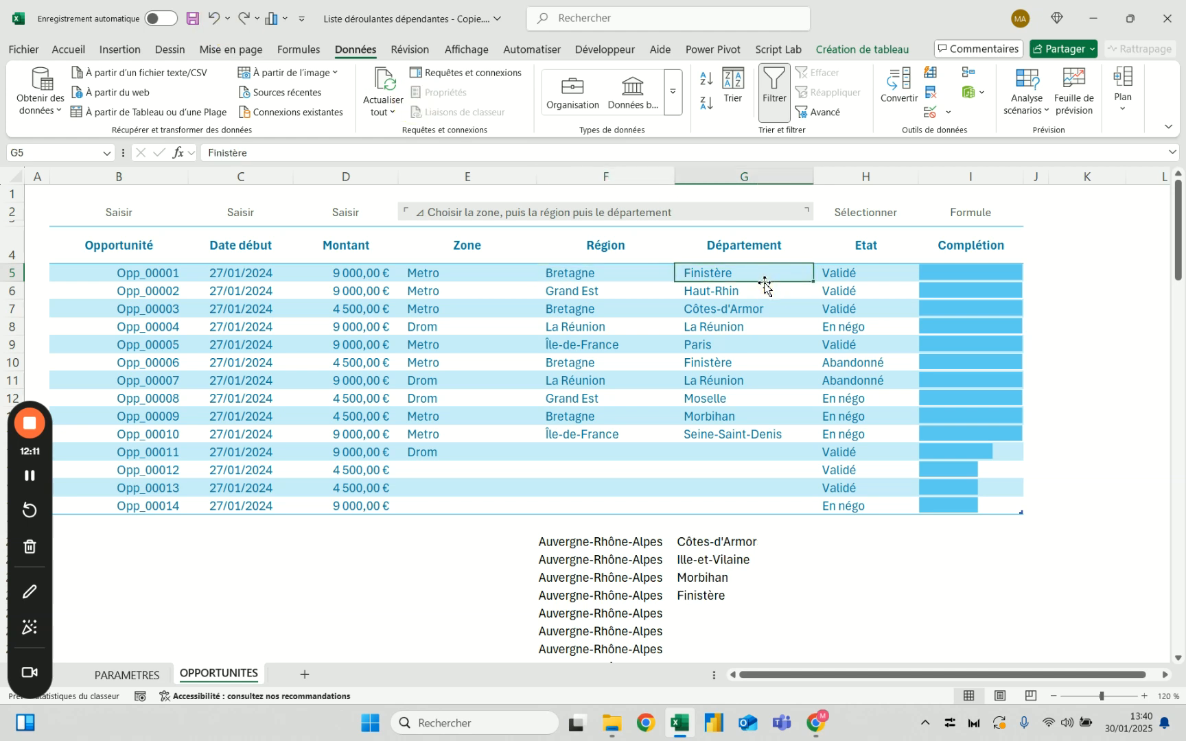
# Copy the full DECALER formula text from G20 without altering the cell
pyautogui.click(714, 545)
pyautogui.moveTo(781, 152); pyautogui.dragTo(355, 163)
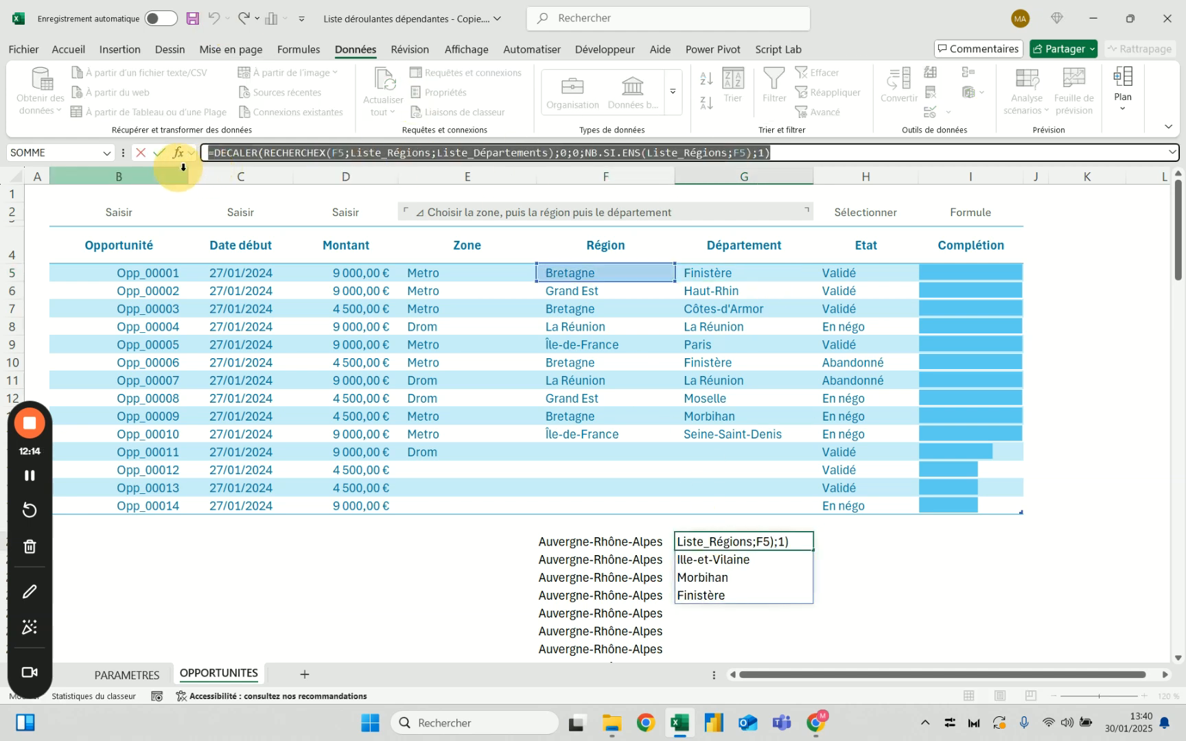
pyautogui.press('Escape')
# Apply list validation to the table's whole Département column, using the copied DECALER formula as its source
pyautogui.click(711, 241)
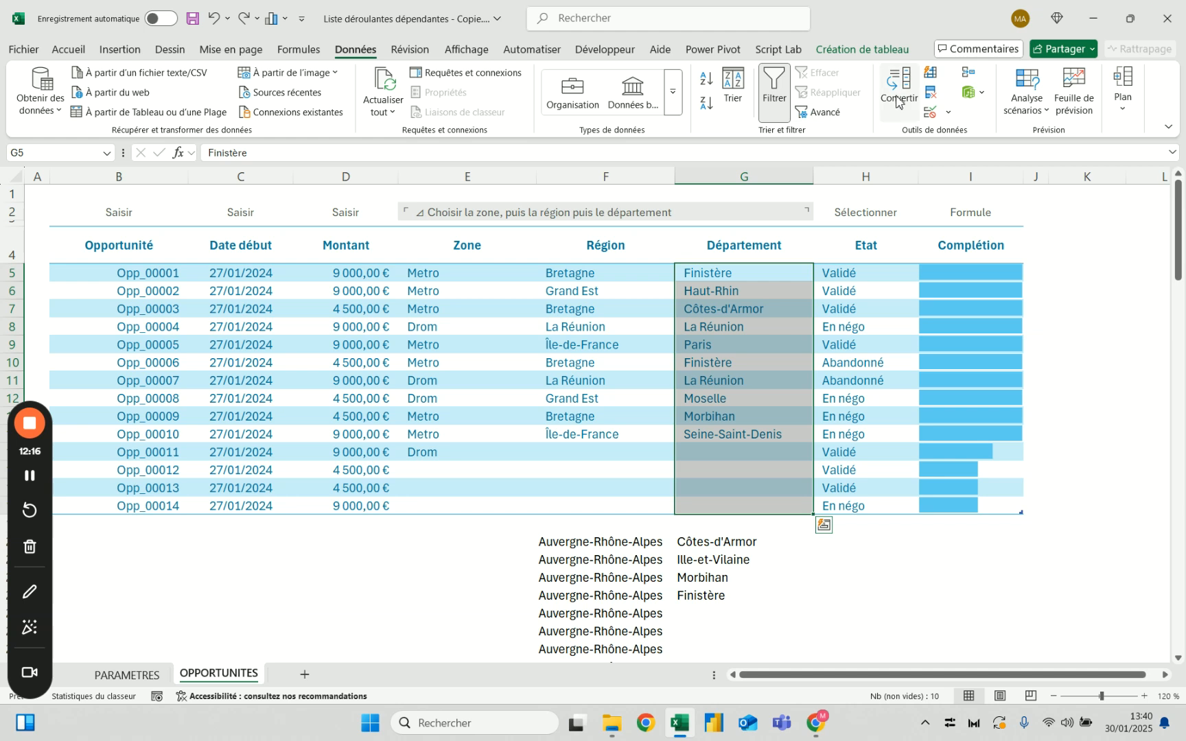
pyautogui.click(931, 112)
pyautogui.click(599, 399)
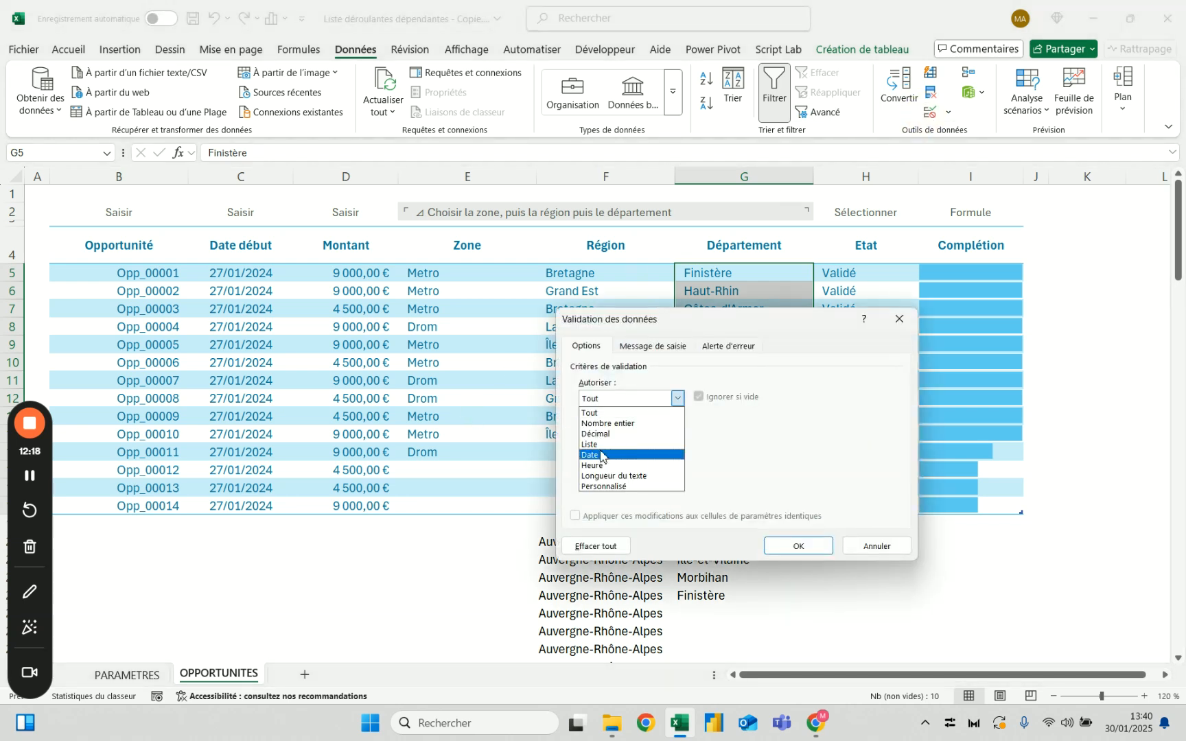
pyautogui.click(594, 444)
pyautogui.click(626, 463)
pyautogui.hotkey('ctrl', 'v')
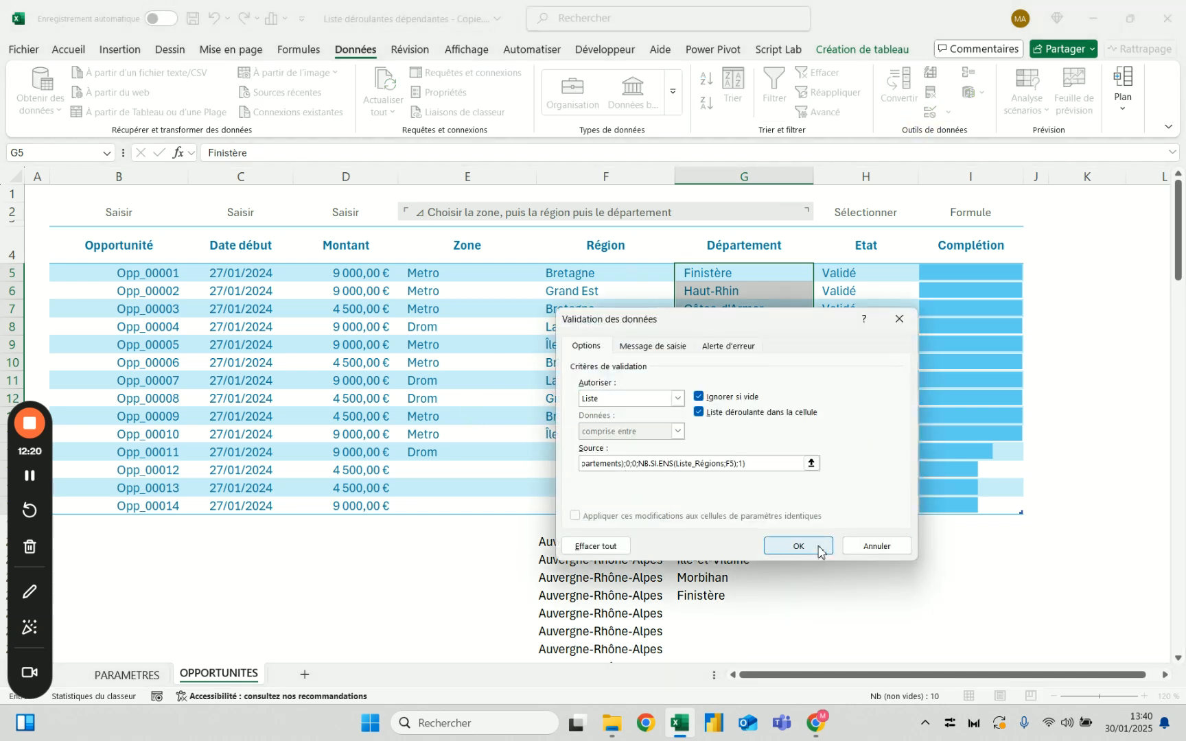
pyautogui.click(796, 545)
pyautogui.click(882, 559)
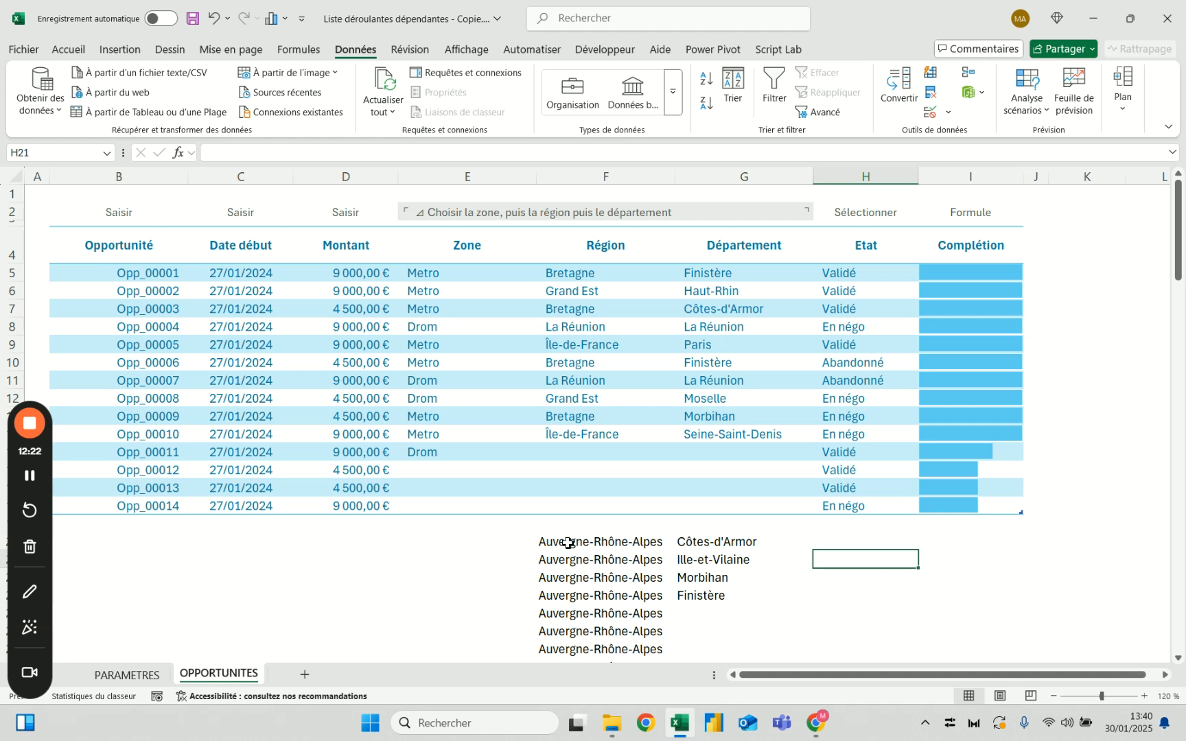
# Delete the helper formulas for regions and departments below the table, starting at F20 and G20
pyautogui.moveTo(568, 543); pyautogui.dragTo(705, 606)
pyautogui.press('Delete')
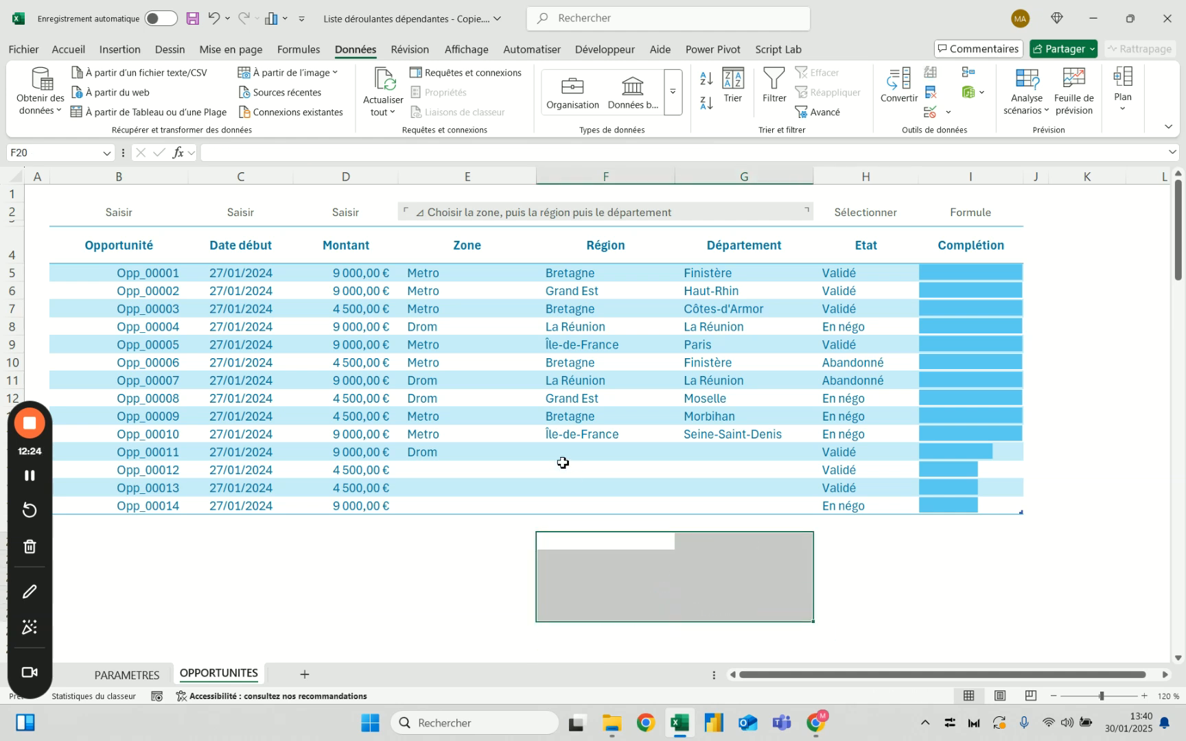
pyautogui.click(589, 402)
# For Opp_00011, choose zone Drom, region La Réunion and department La Réunion from the drop-down lists
pyautogui.click(450, 455)
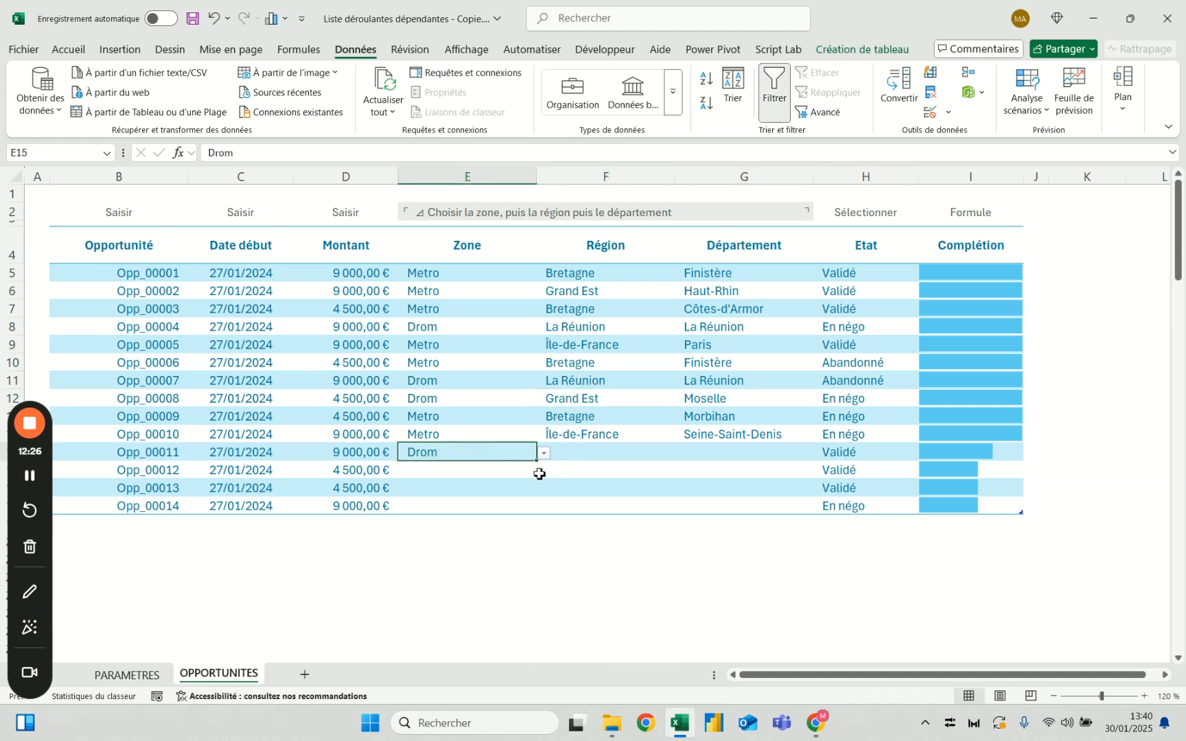
pyautogui.click(543, 453)
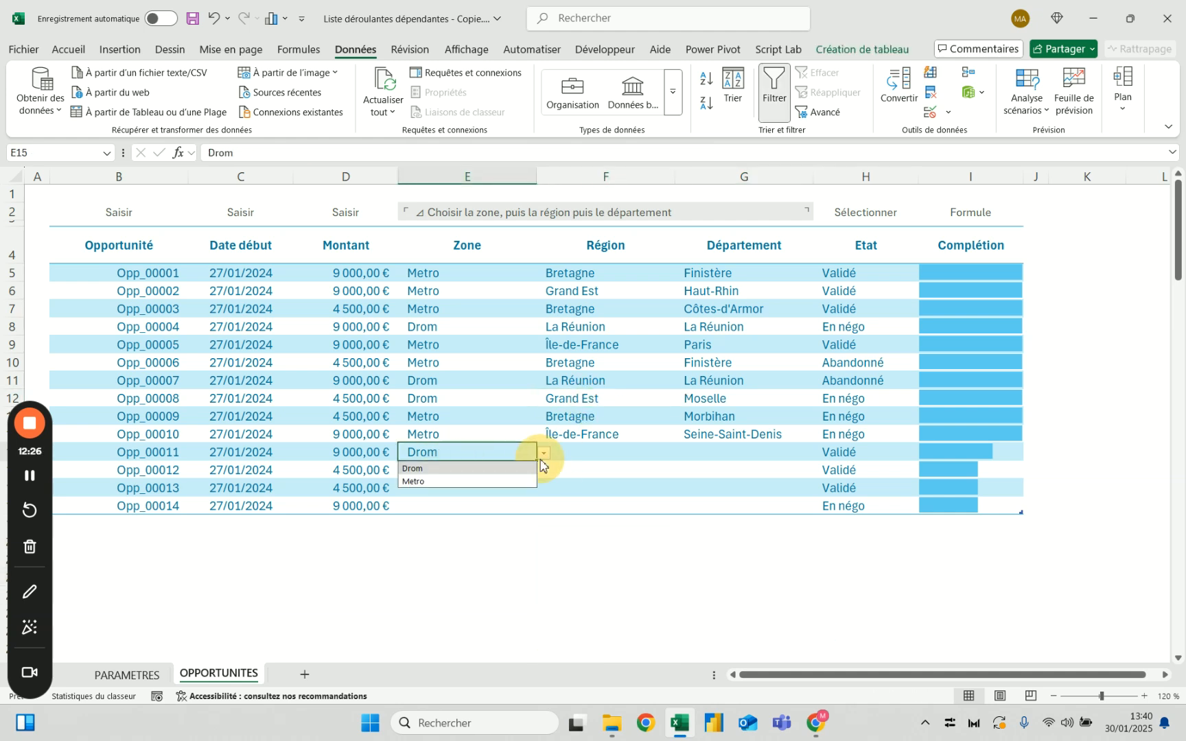
pyautogui.click(489, 469)
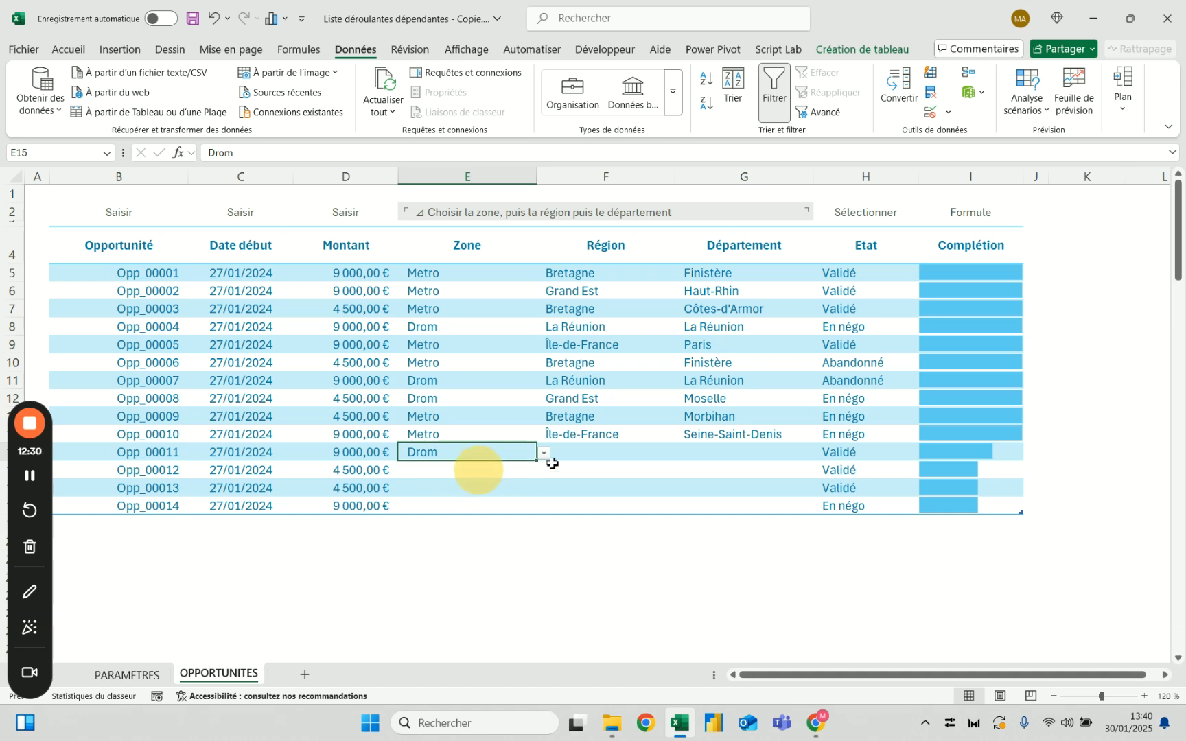
pyautogui.click(654, 452)
pyautogui.click(682, 453)
pyautogui.click(611, 494)
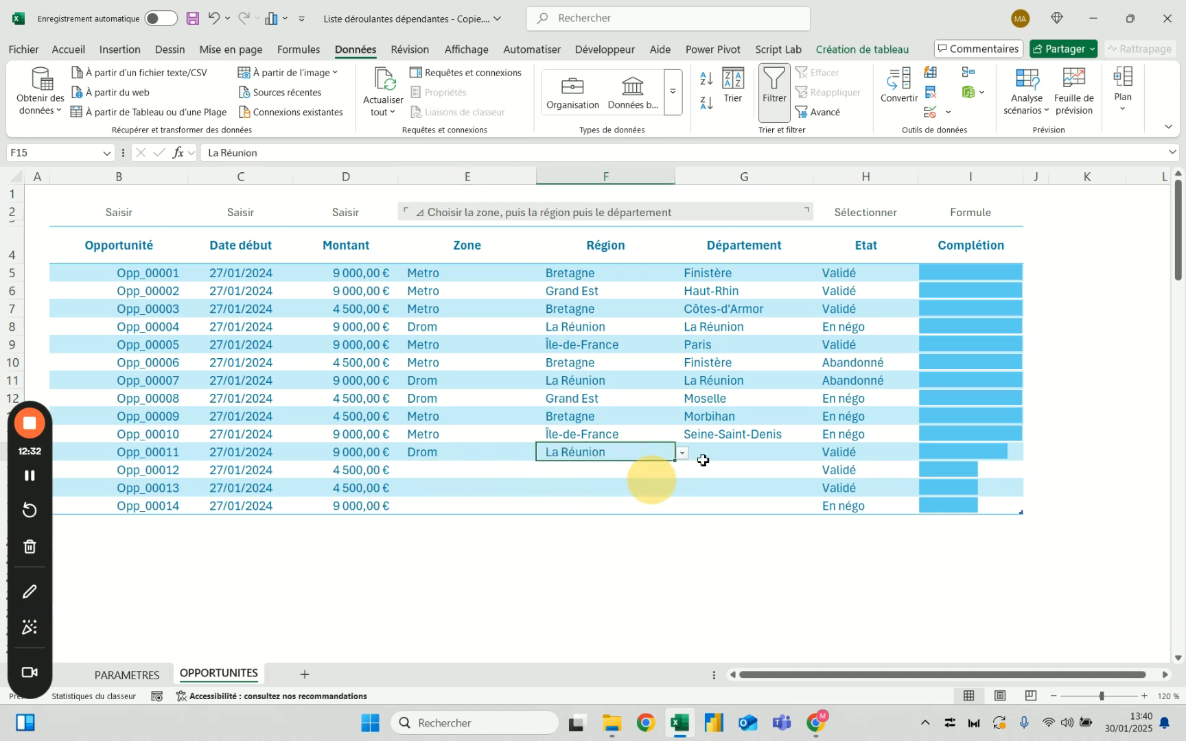
pyautogui.click(773, 456)
pyautogui.click(821, 453)
pyautogui.click(769, 471)
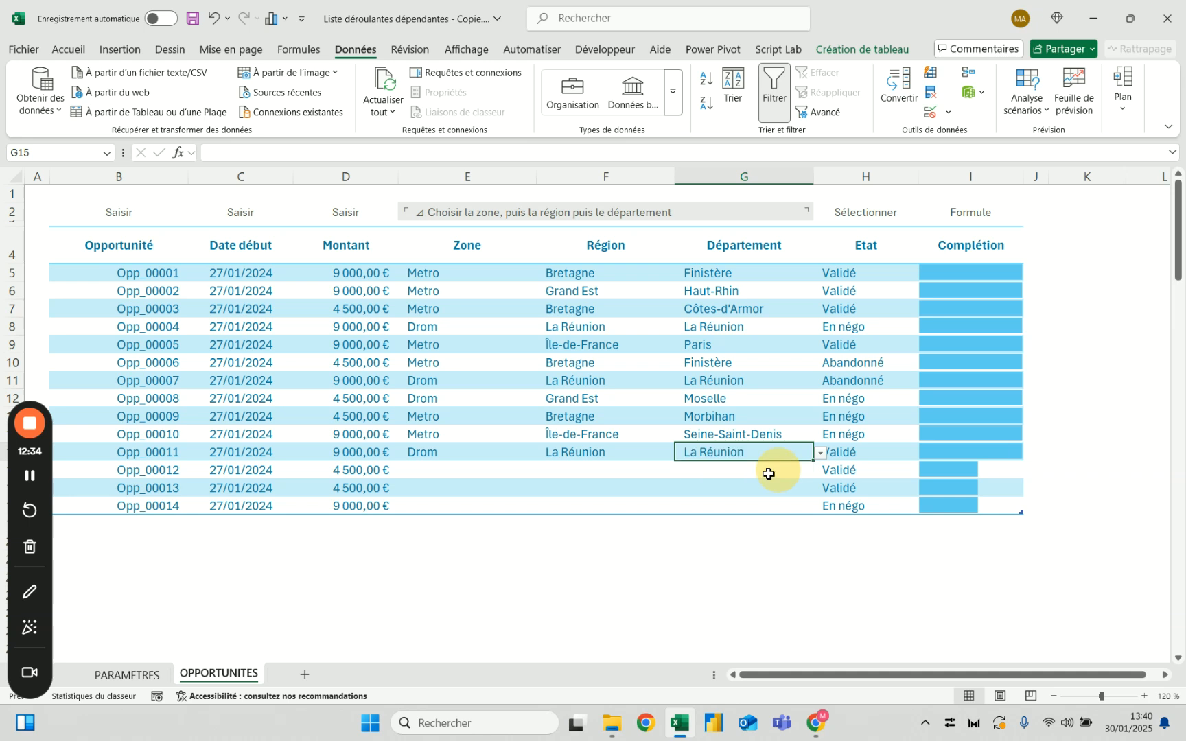
# For Opp_00012, choose zone Metro, region Hauts-de-France and department Somme from the drop-down lists
pyautogui.click(459, 469)
pyautogui.click(543, 471)
pyautogui.click(439, 489)
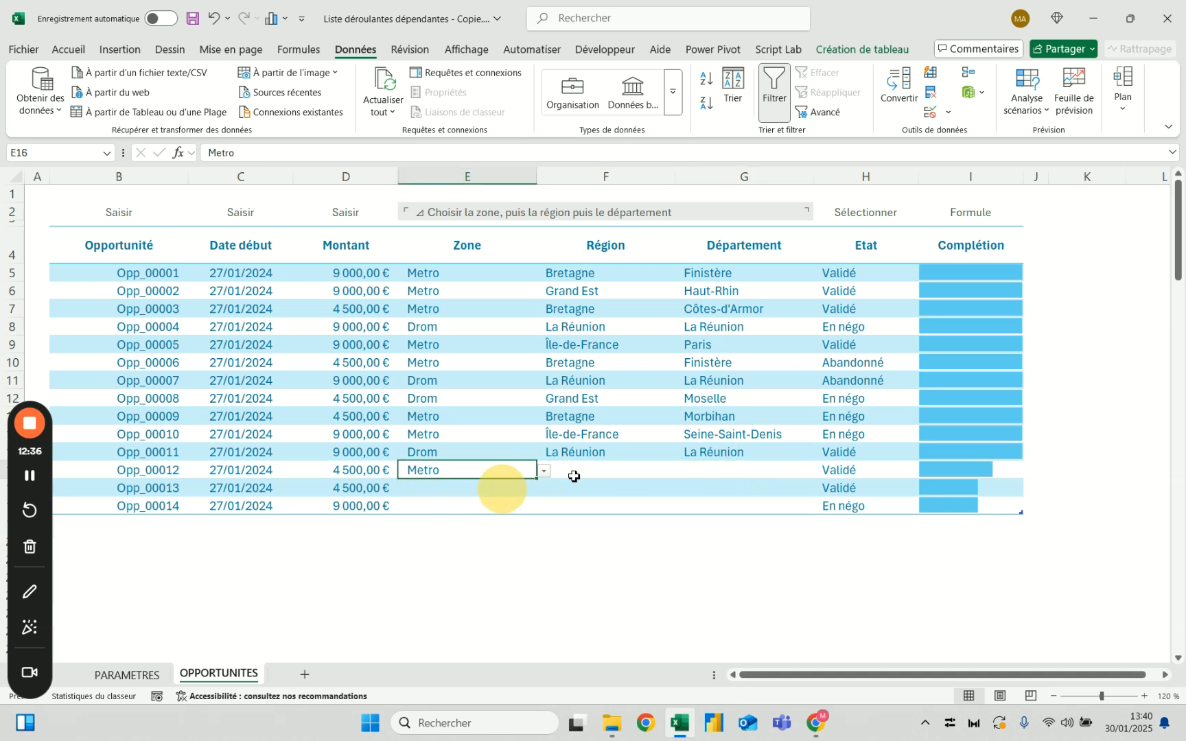
pyautogui.click(614, 471)
pyautogui.click(682, 472)
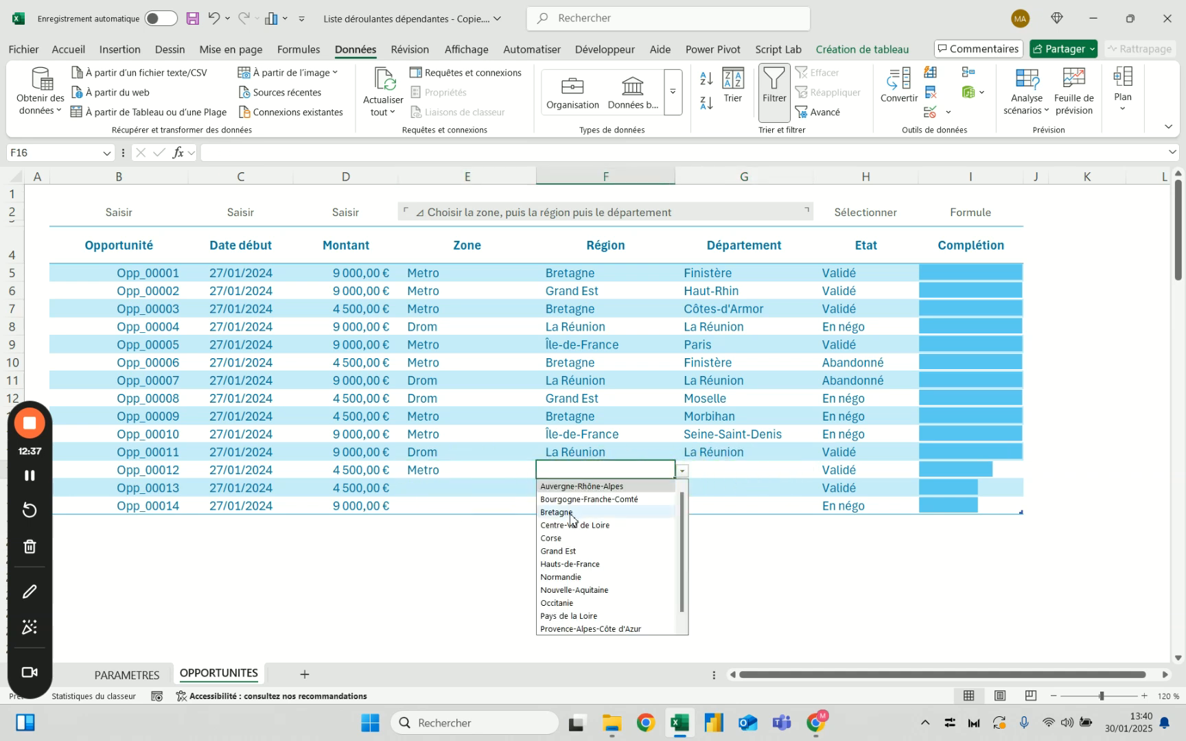
pyautogui.click(564, 566)
pyautogui.click(789, 468)
pyautogui.click(817, 472)
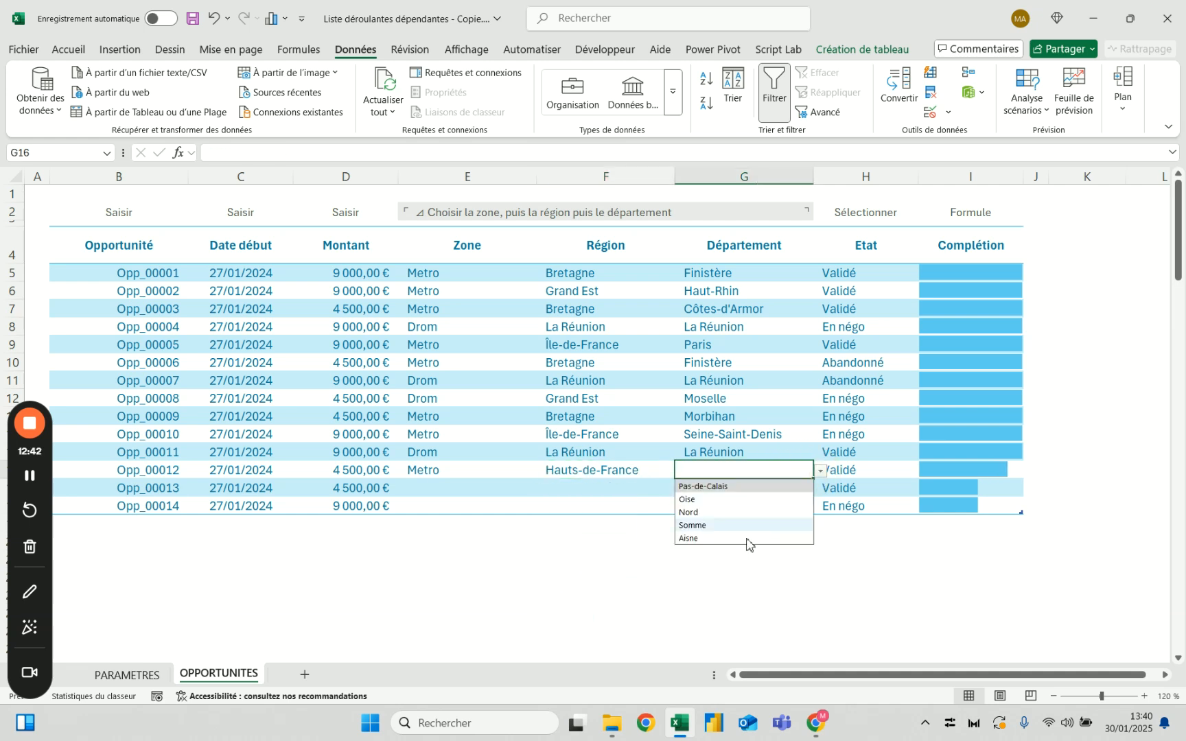
pyautogui.click(714, 526)
# For Opp_00013, choose zone Metro, region Pays de la Loire and department Loire-Atlantique from the drop-down lists
pyautogui.click(471, 489)
pyautogui.click(542, 491)
pyautogui.click(504, 514)
pyautogui.click(589, 490)
pyautogui.click(682, 490)
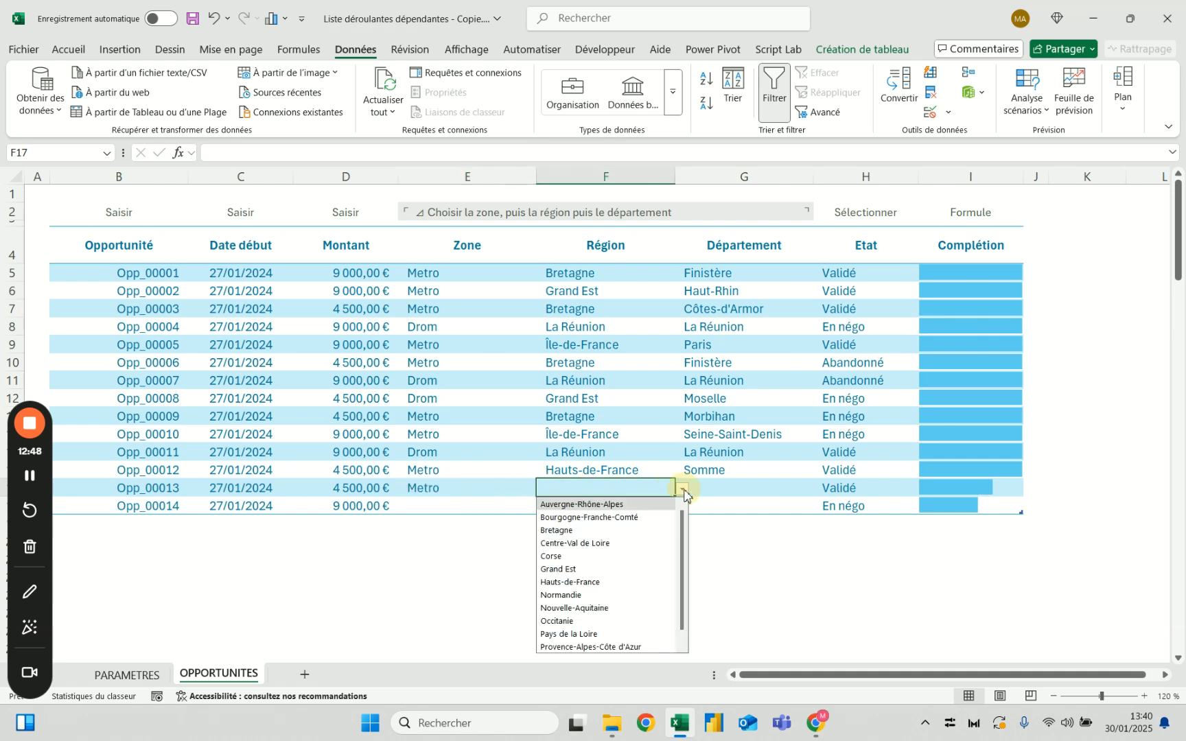
pyautogui.scroll(-1, 604, 617)
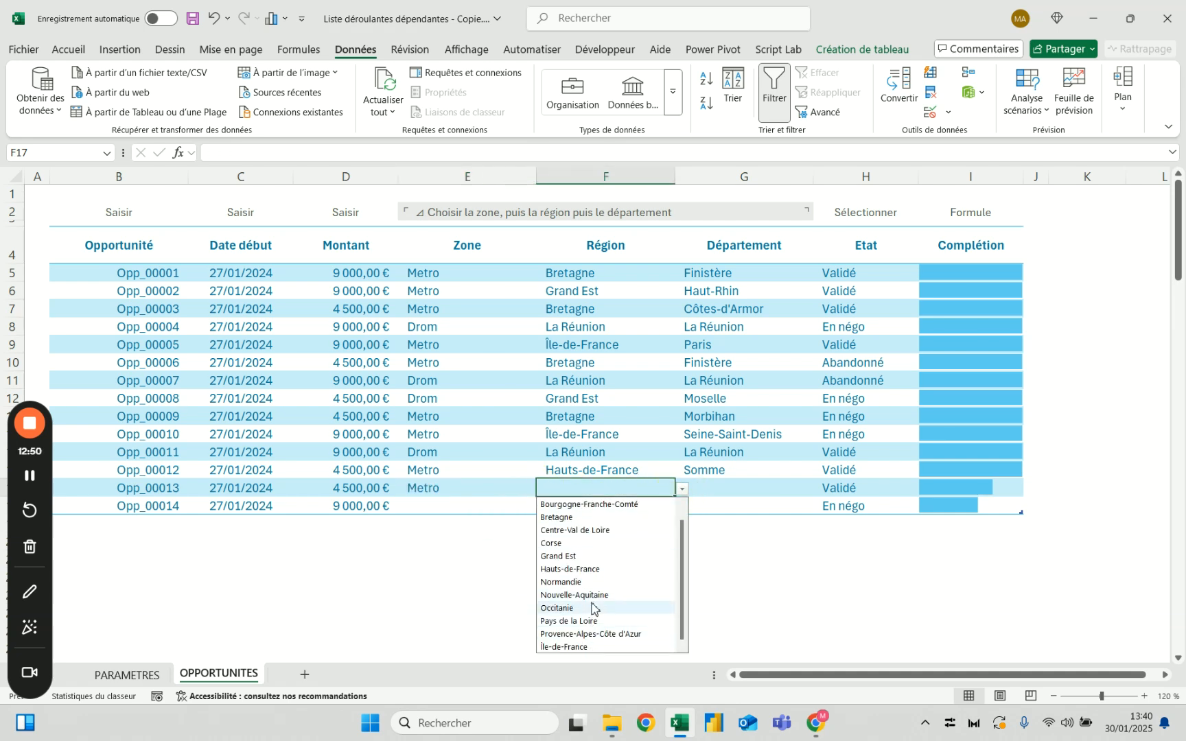
pyautogui.click(592, 621)
pyautogui.click(794, 486)
pyautogui.click(820, 490)
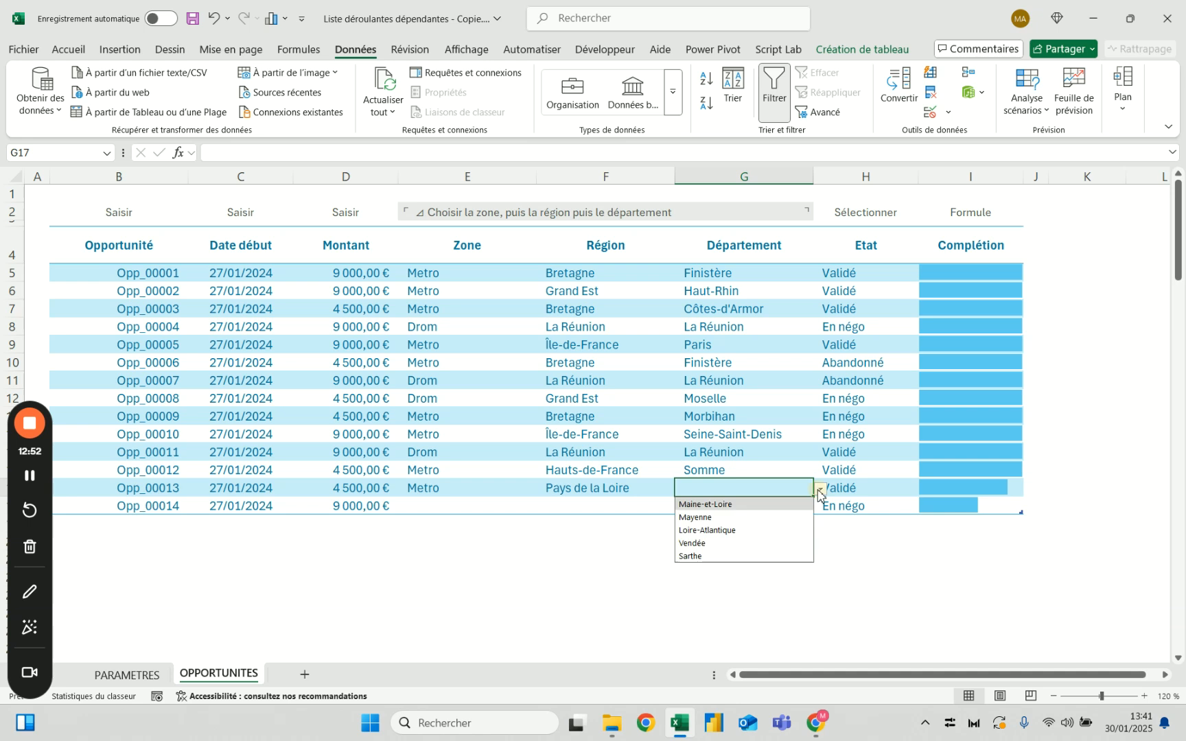
pyautogui.click(723, 532)
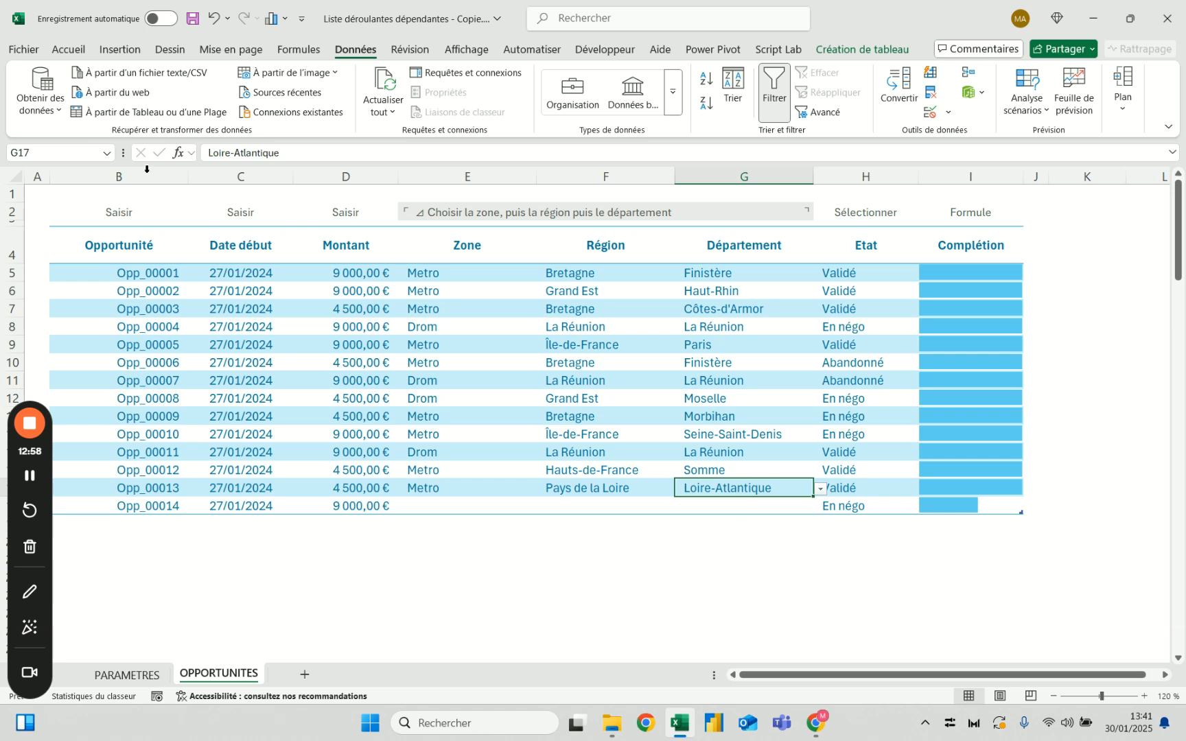
# Examine the source table on the PARAMETRES sheet and the last rows' zone, region and department cells on OPPORTUNITES
pyautogui.click(128, 674)
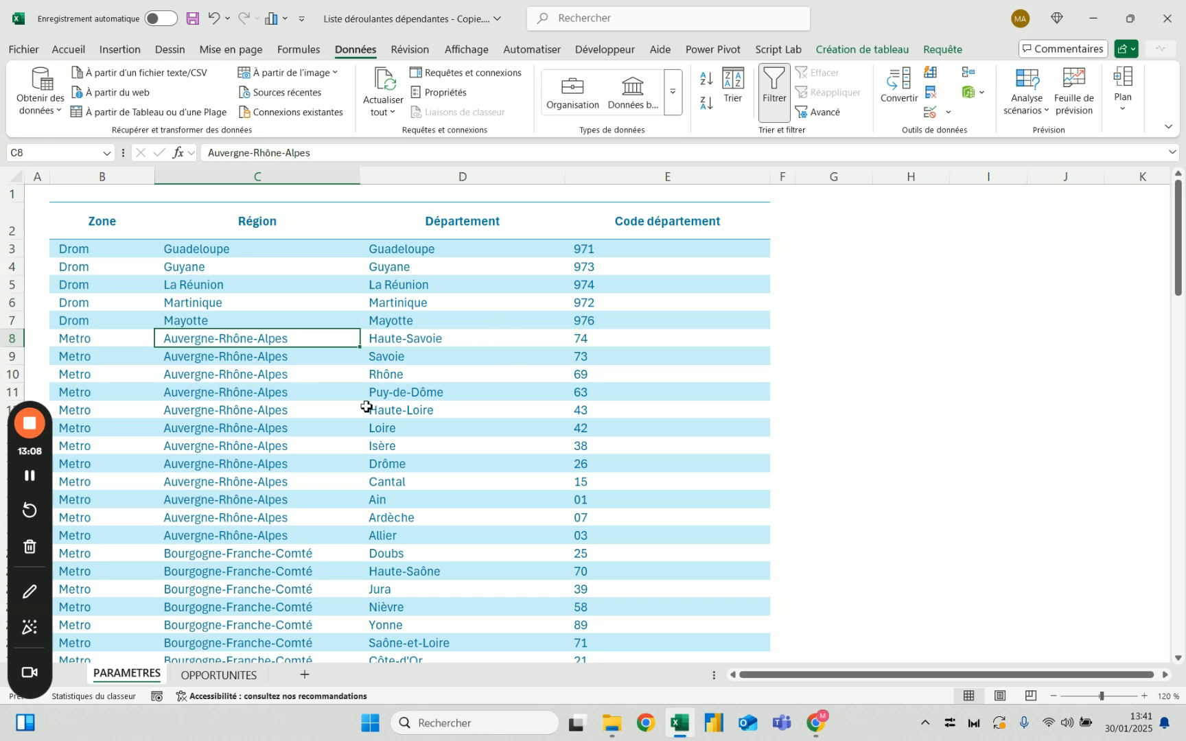
pyautogui.click(254, 673)
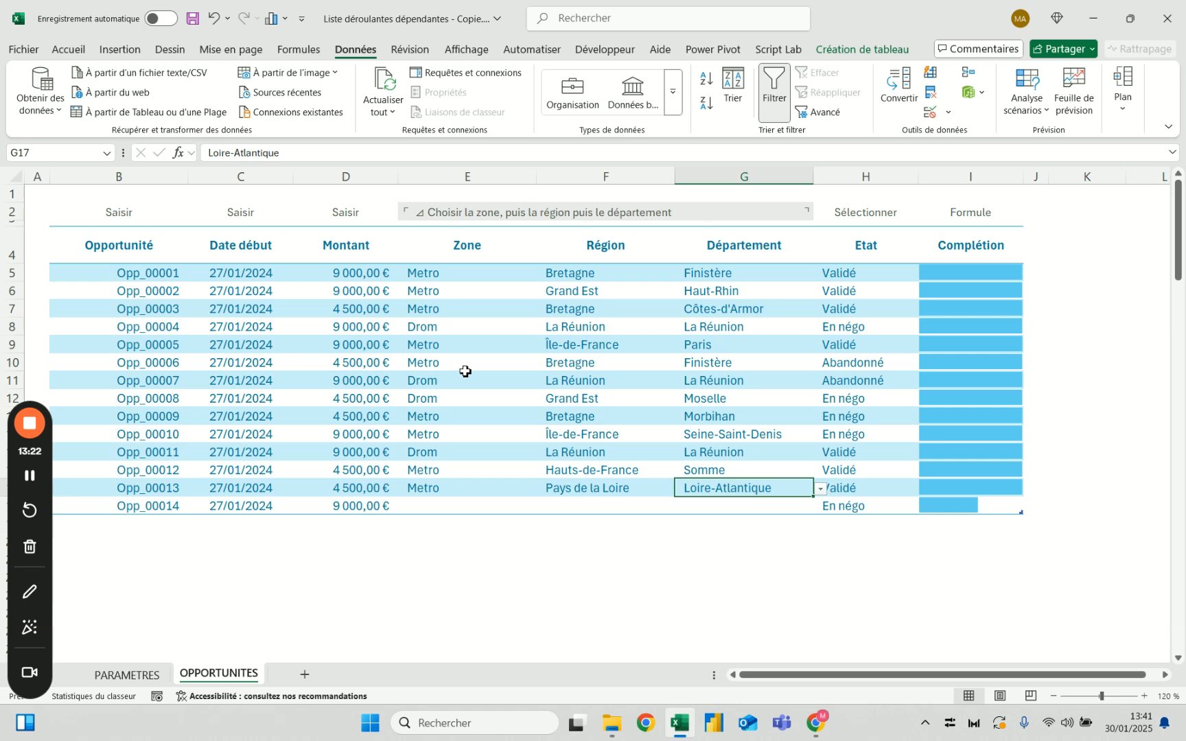
pyautogui.click(526, 470)
pyautogui.click(621, 475)
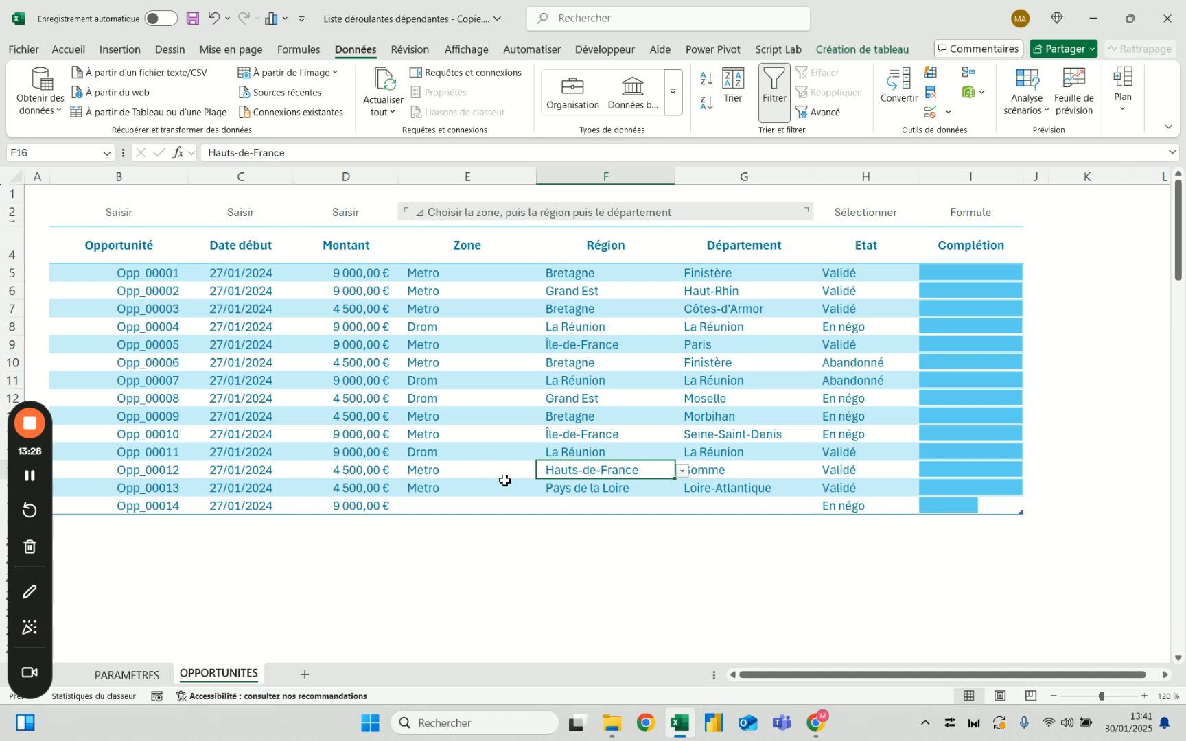
pyautogui.click(472, 508)
pyautogui.moveTo(602, 509); pyautogui.dragTo(710, 507)
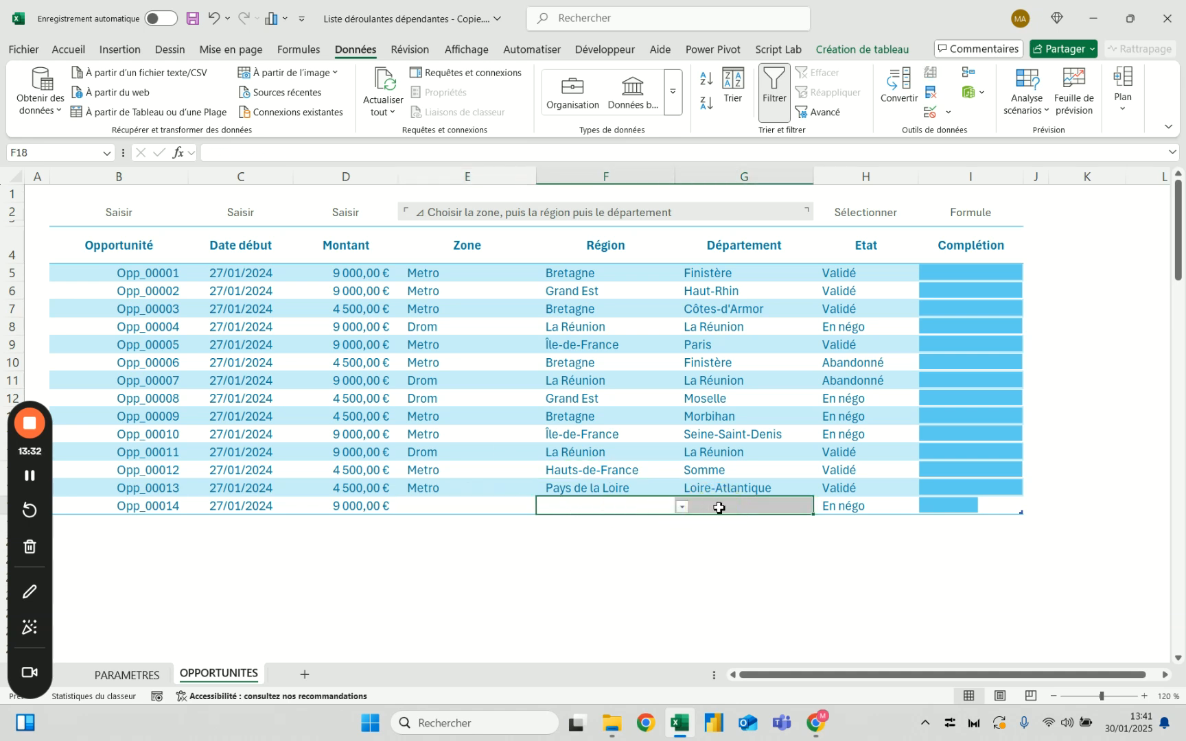
pyautogui.click(484, 505)
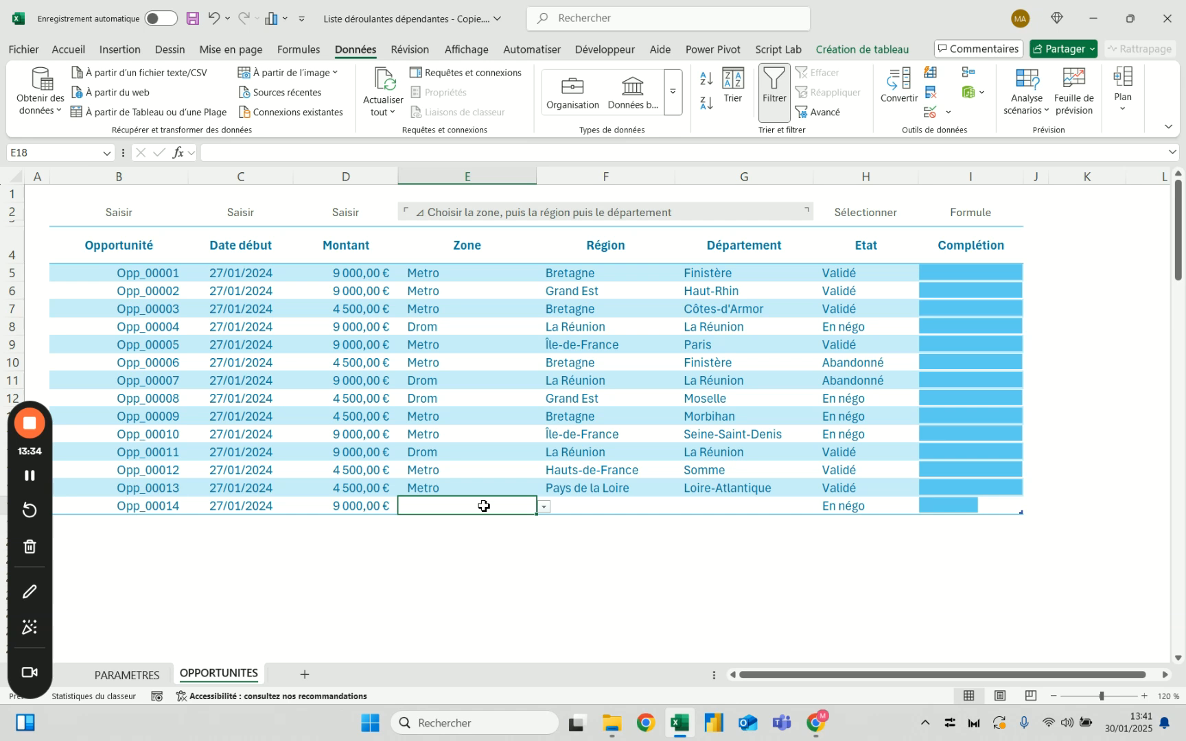
# Change the region of Opp_00013 to Bretagne without choosing a new department, and select its three location cells
pyautogui.click(584, 488)
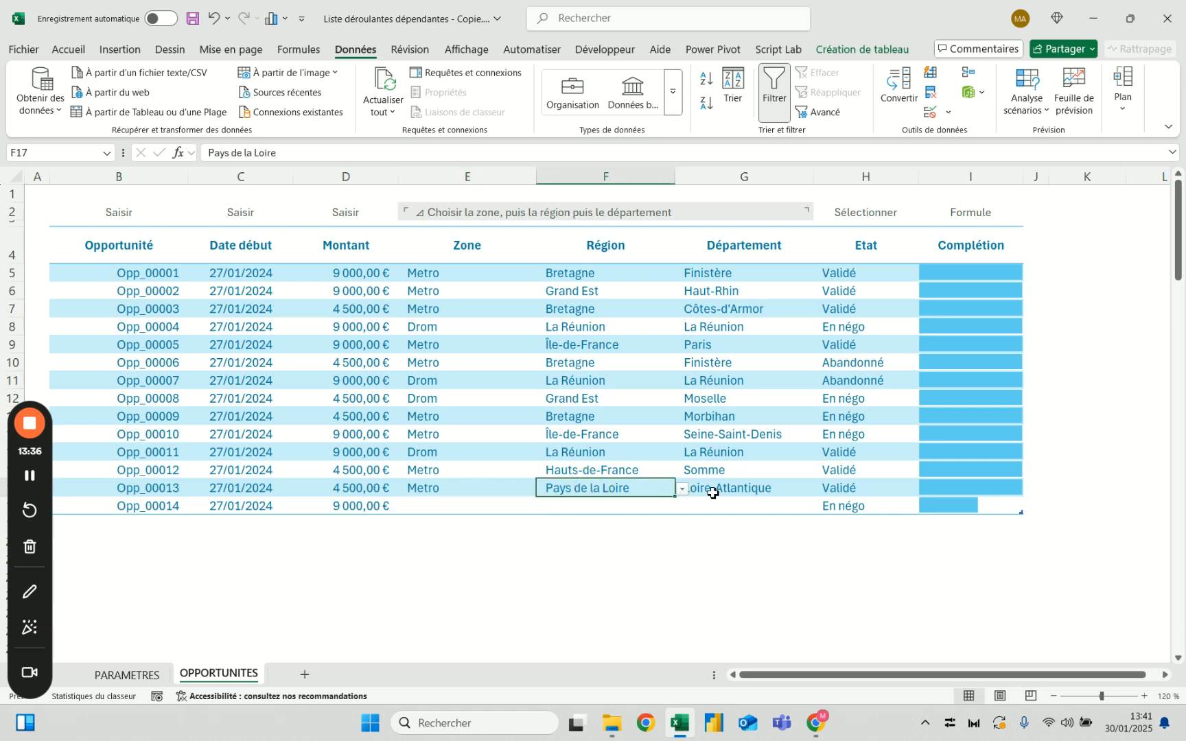
pyautogui.click(682, 489)
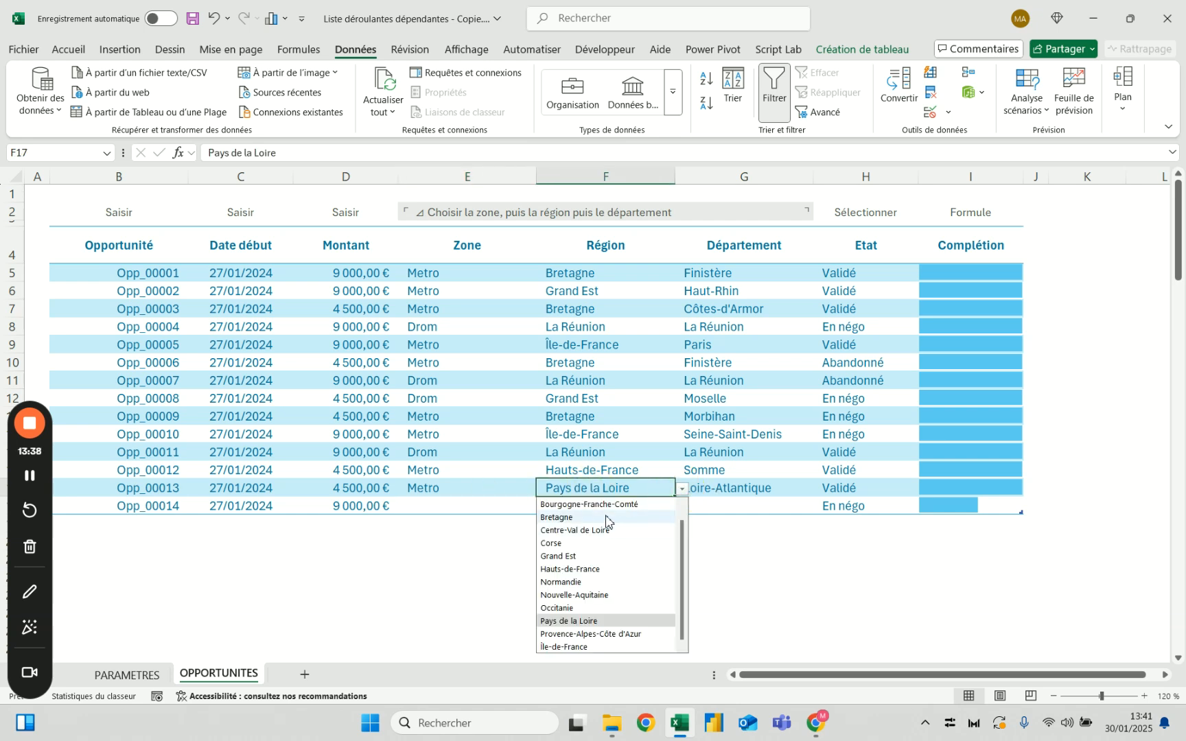
pyautogui.click(607, 526)
pyautogui.moveTo(479, 490); pyautogui.dragTo(754, 486)
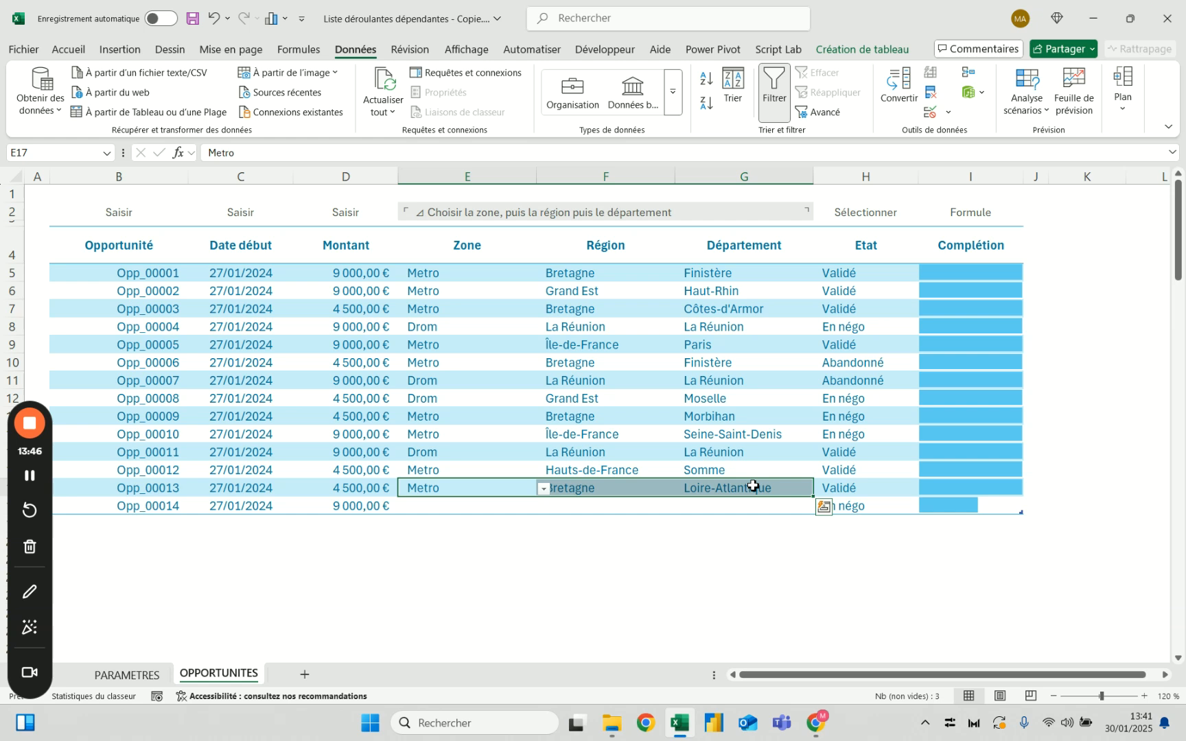
# Change the zone of Opp_00013 to Drom and check it against the row's region and department
pyautogui.click(527, 488)
pyautogui.click(524, 487)
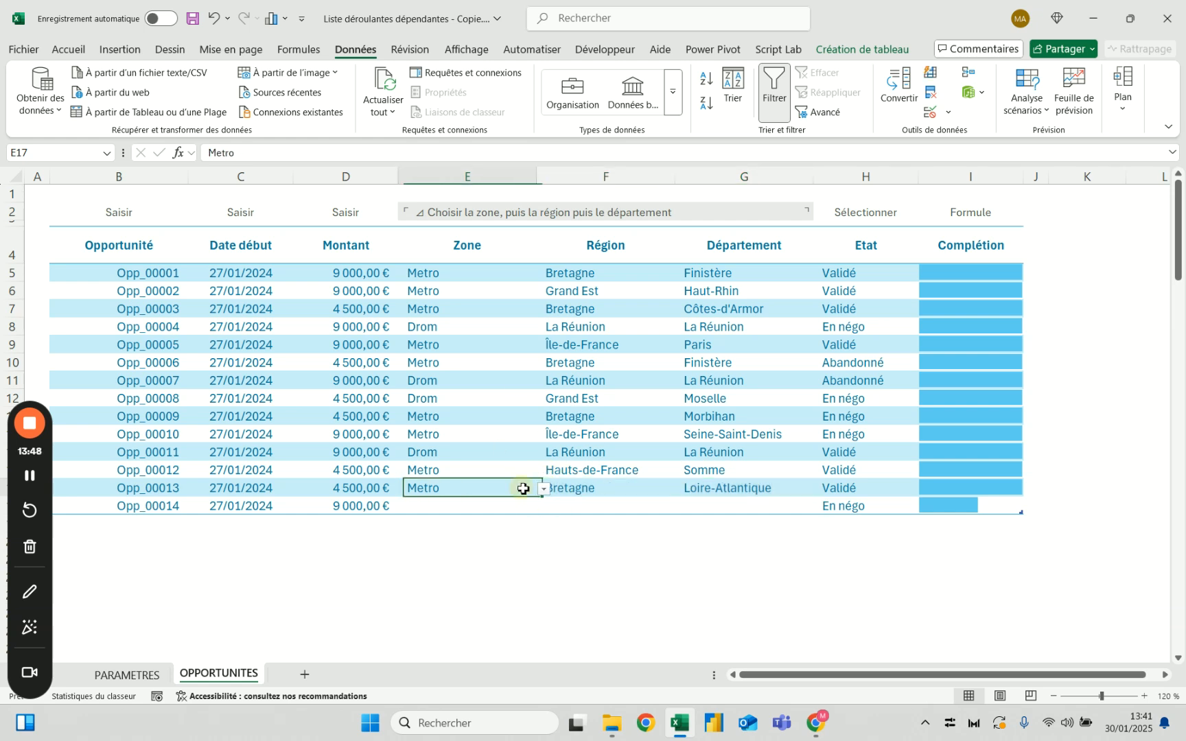
pyautogui.click(543, 488)
pyautogui.click(506, 503)
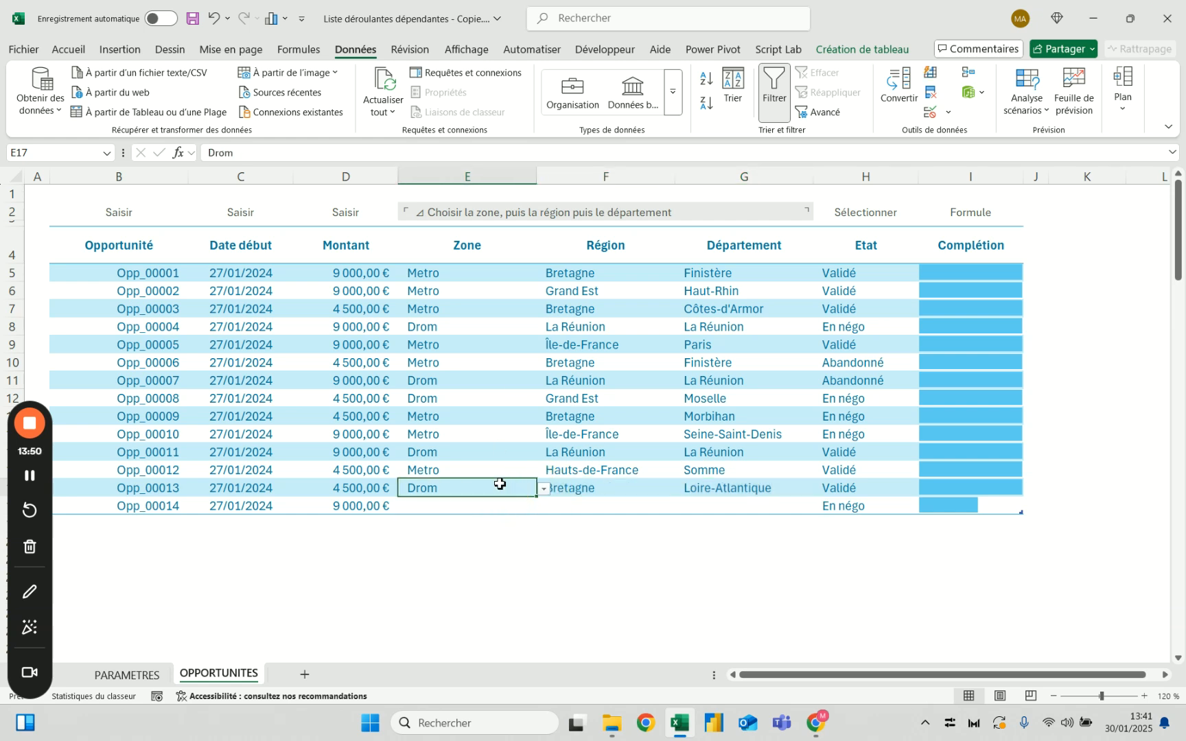
pyautogui.click(594, 489)
pyautogui.click(490, 489)
pyautogui.click(715, 491)
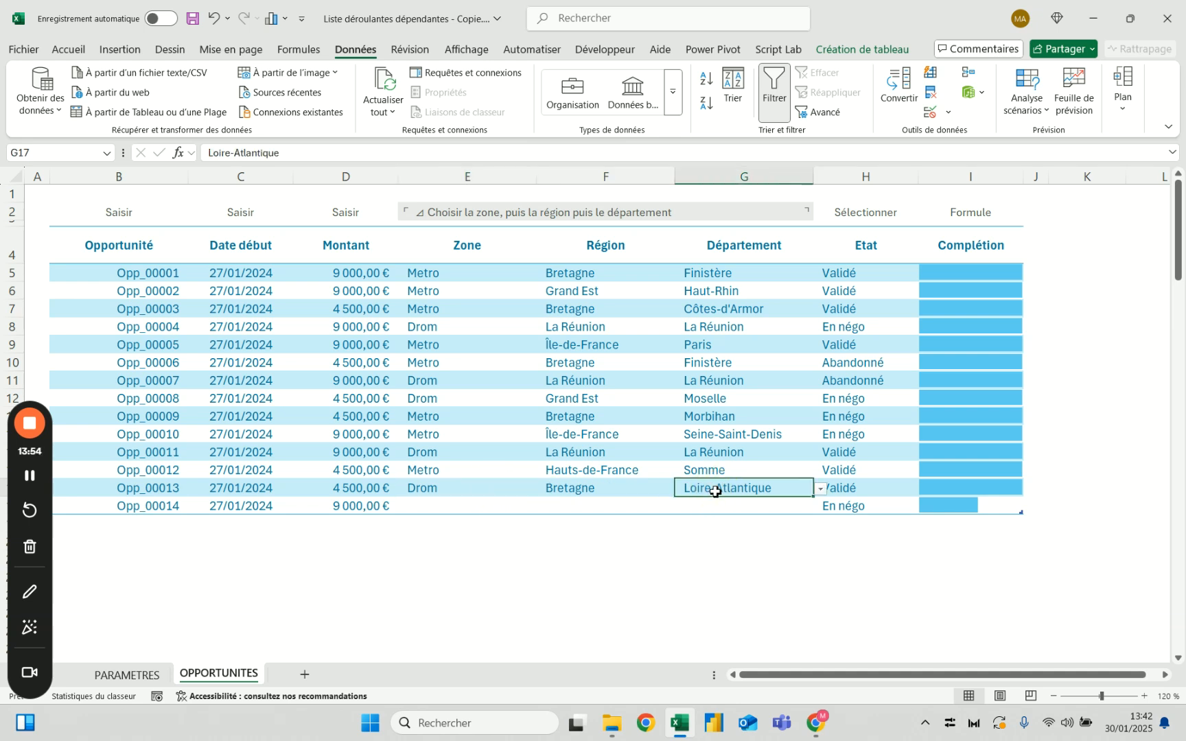